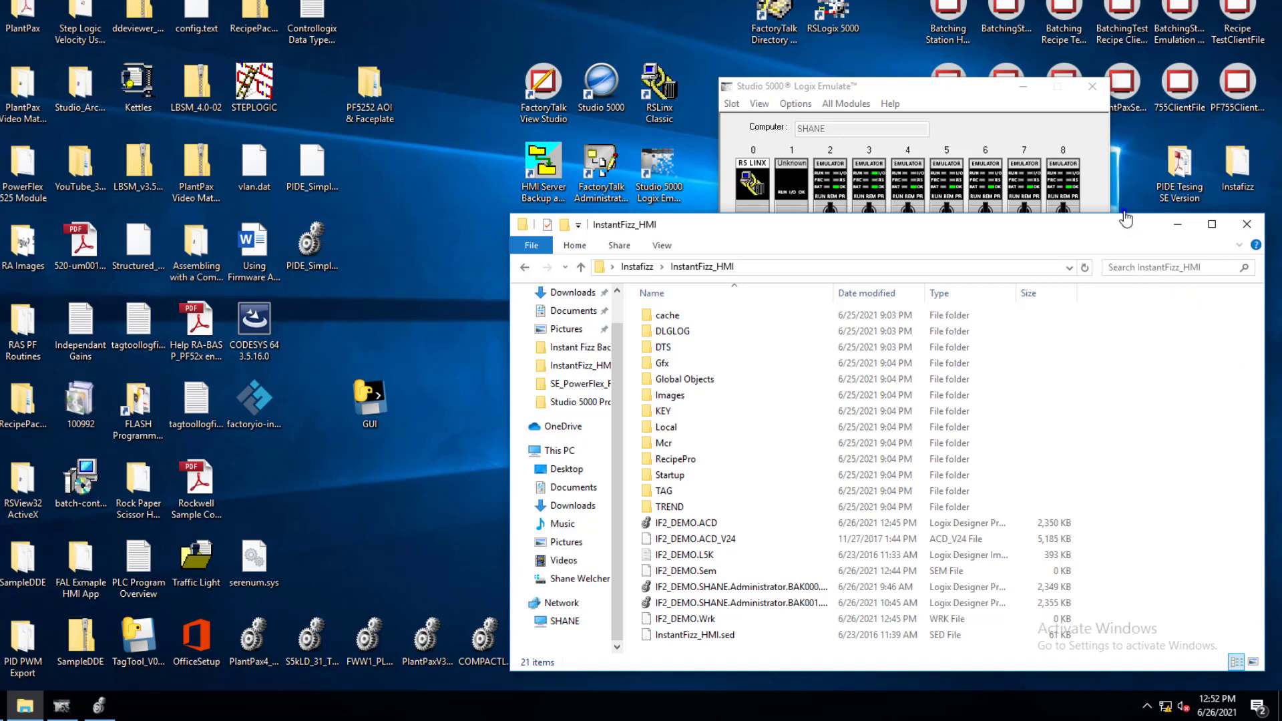
# Review the desktop shortcuts for FactoryTalk View Studio, HMI Server Backup and Restore, FactoryTalk Administration Console and Studio 5000 Logix Emulate
pyautogui.moveTo(1117, 214); pyautogui.dragTo(1117, 228)
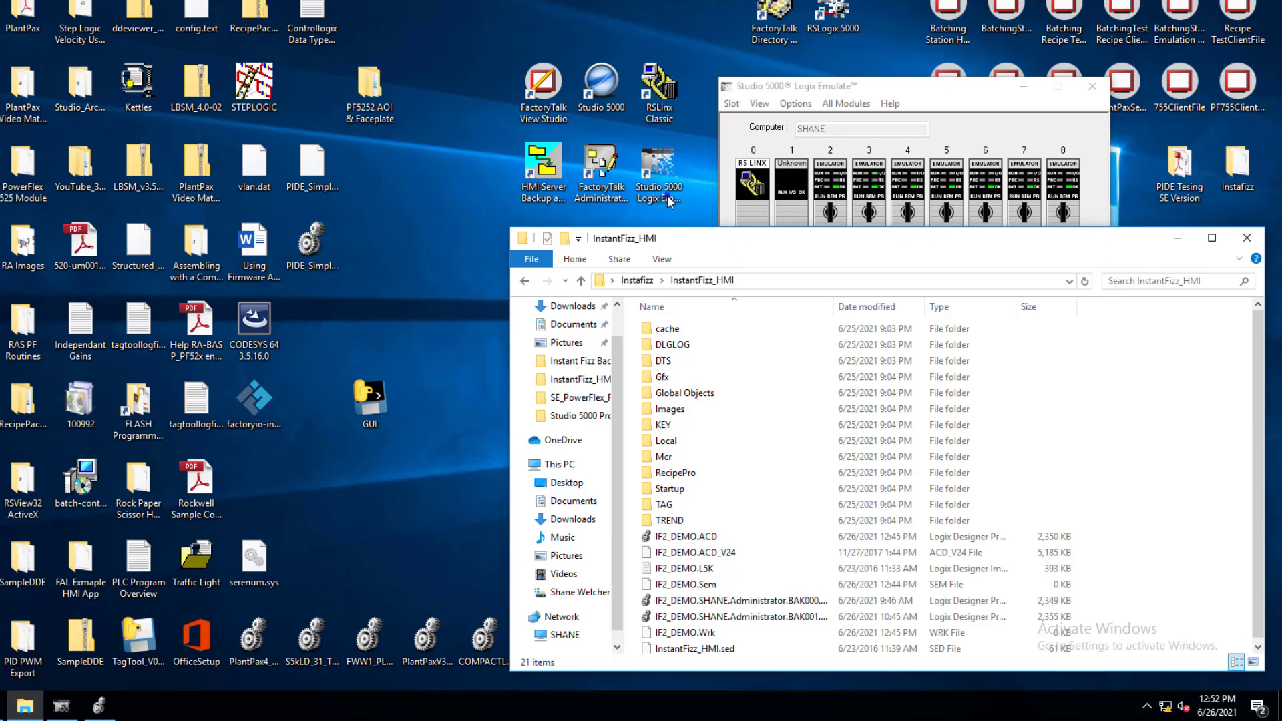
pyautogui.click(544, 110)
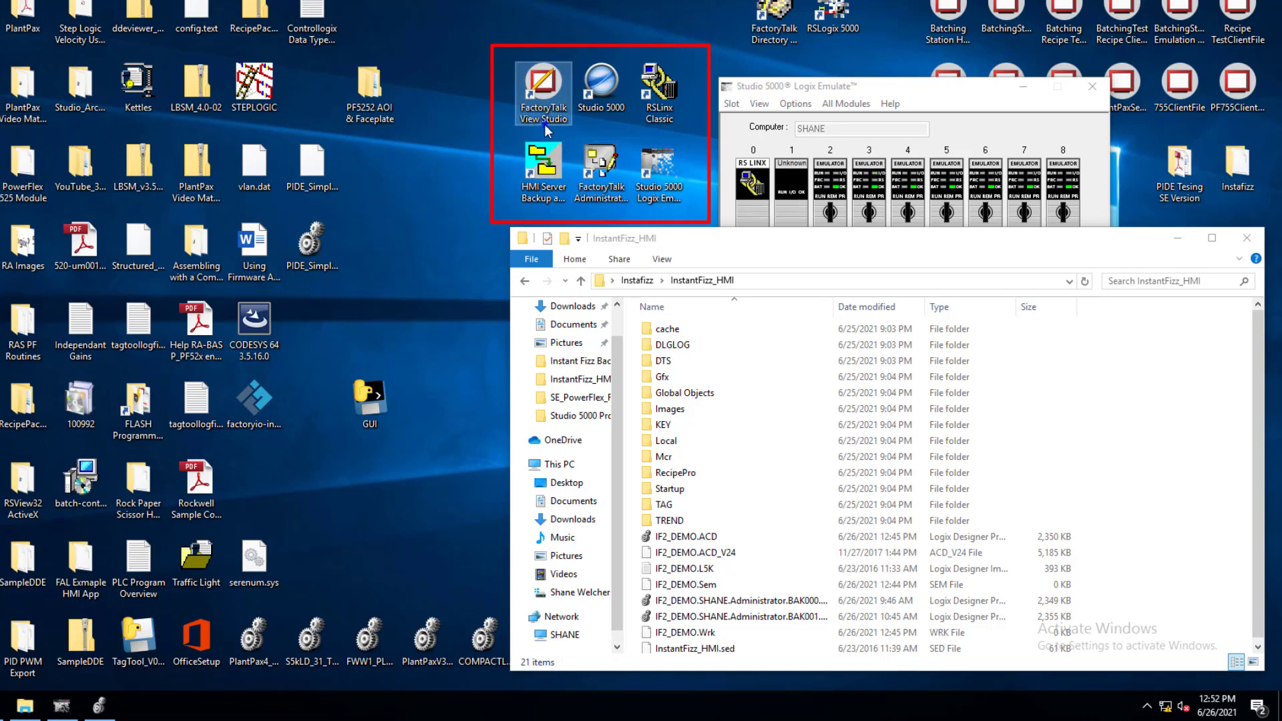
pyautogui.click(554, 205)
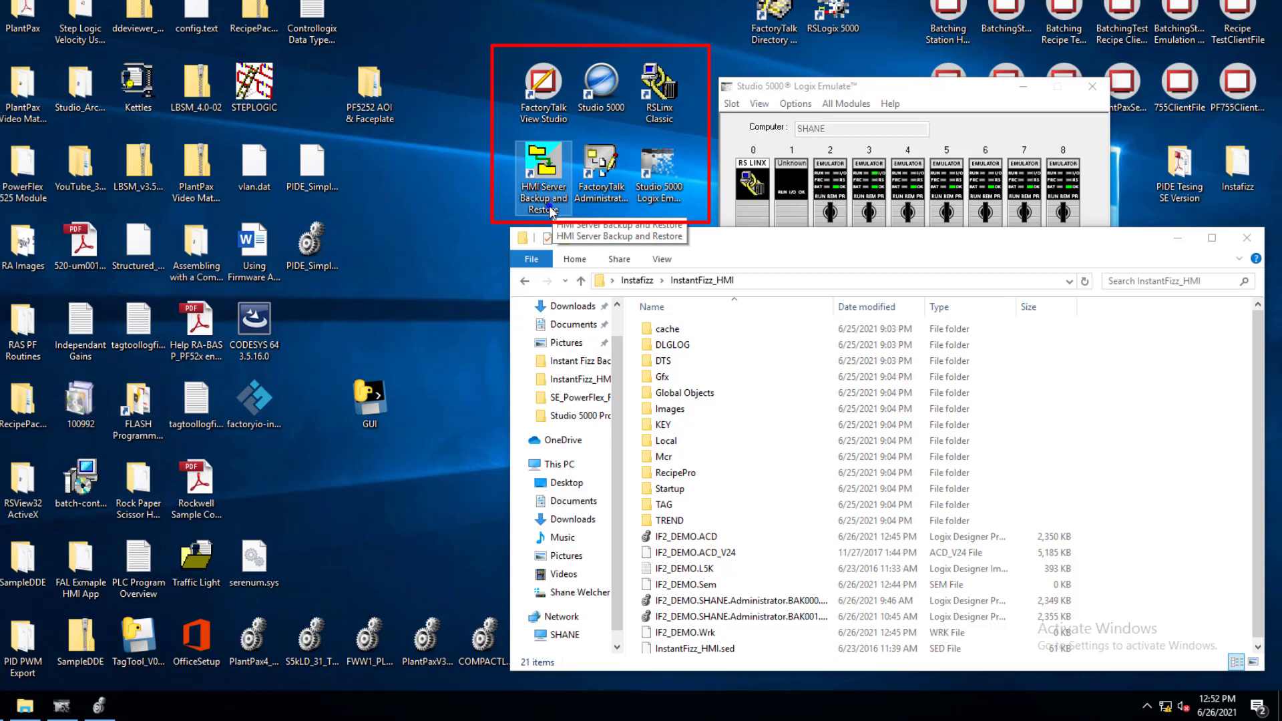
pyautogui.click(483, 206)
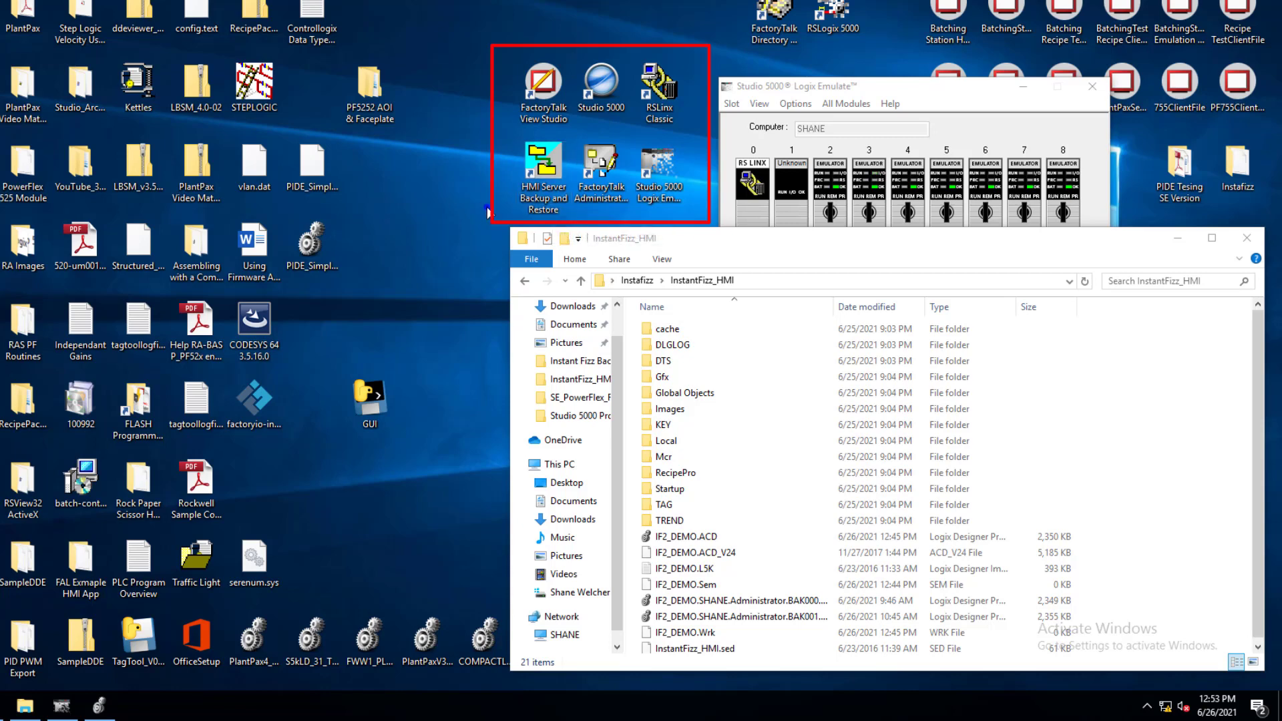
pyautogui.click(617, 195)
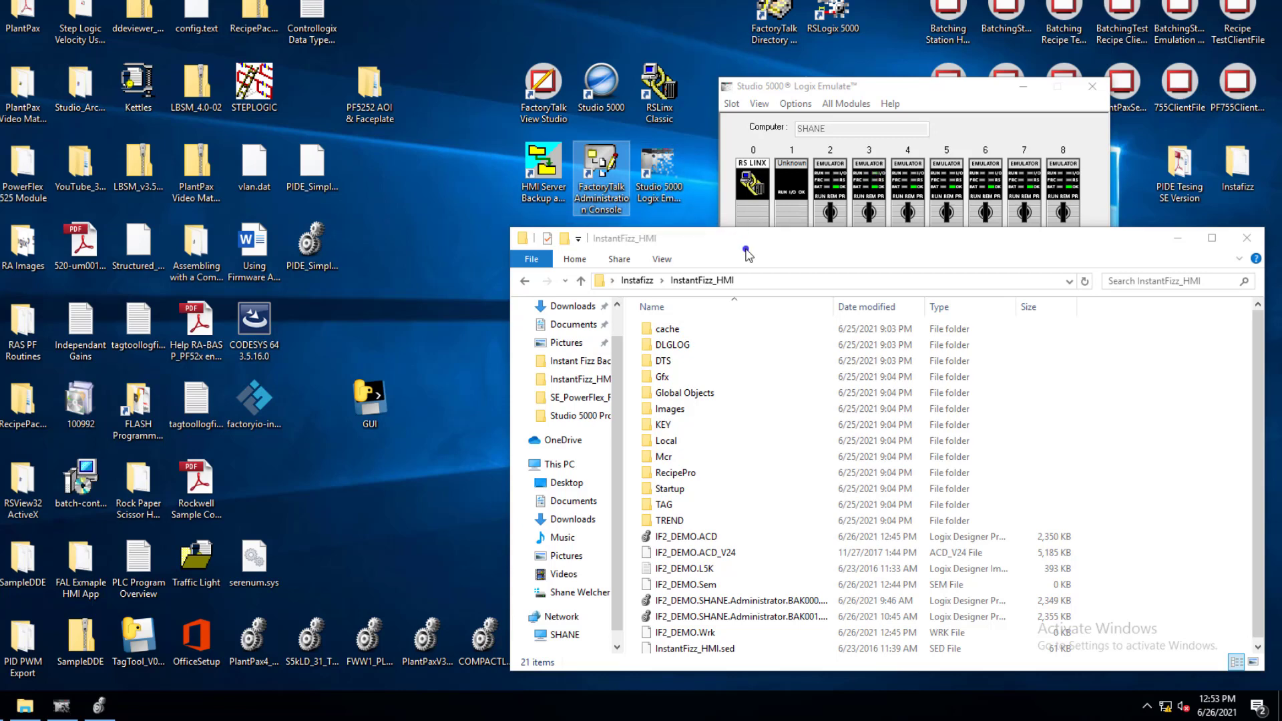
pyautogui.click(675, 203)
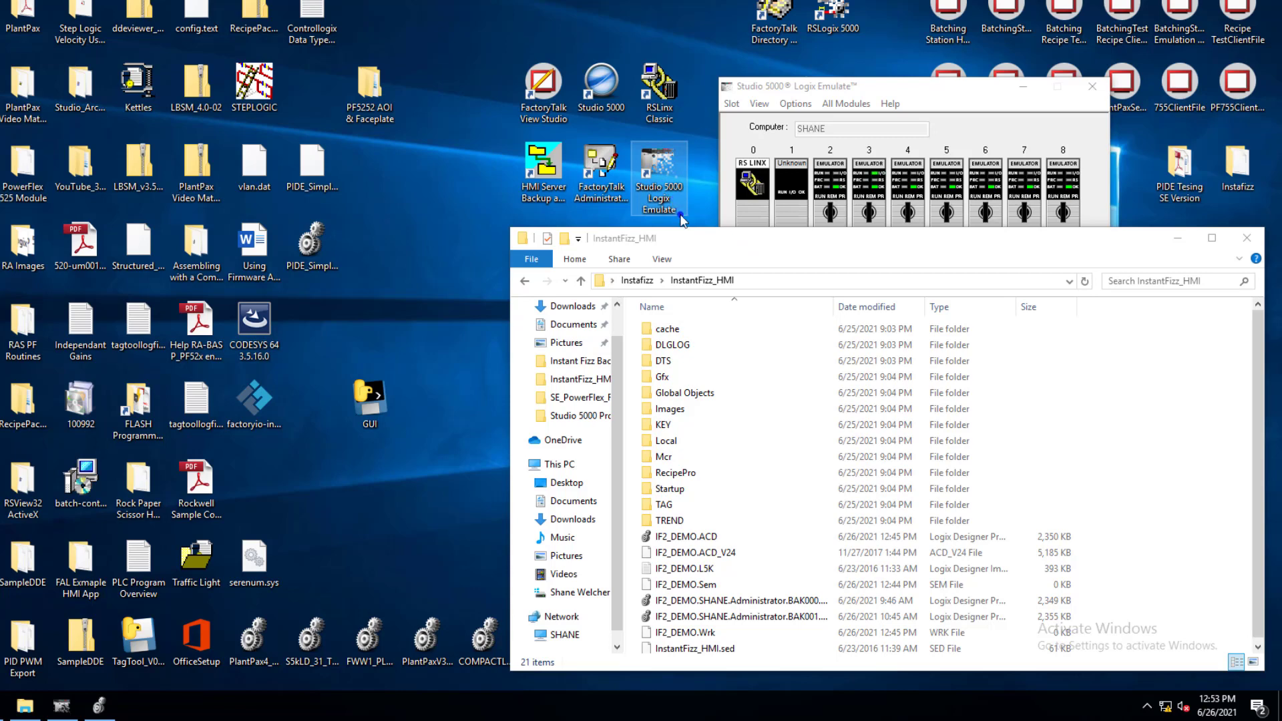
# View the Studio 5000 Logix Emulate chassis, check the IF2_DEMO project in Logix Designer, and minimize Logix Designer
pyautogui.click(996, 97)
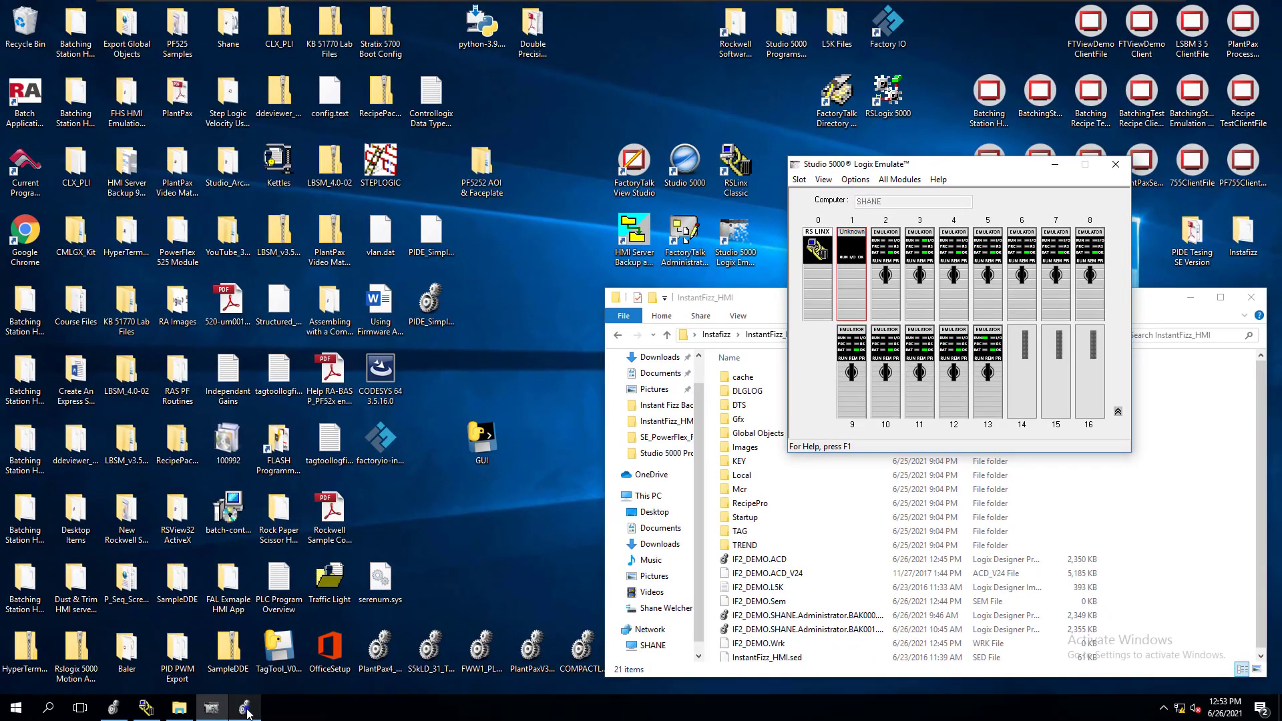
pyautogui.click(203, 712)
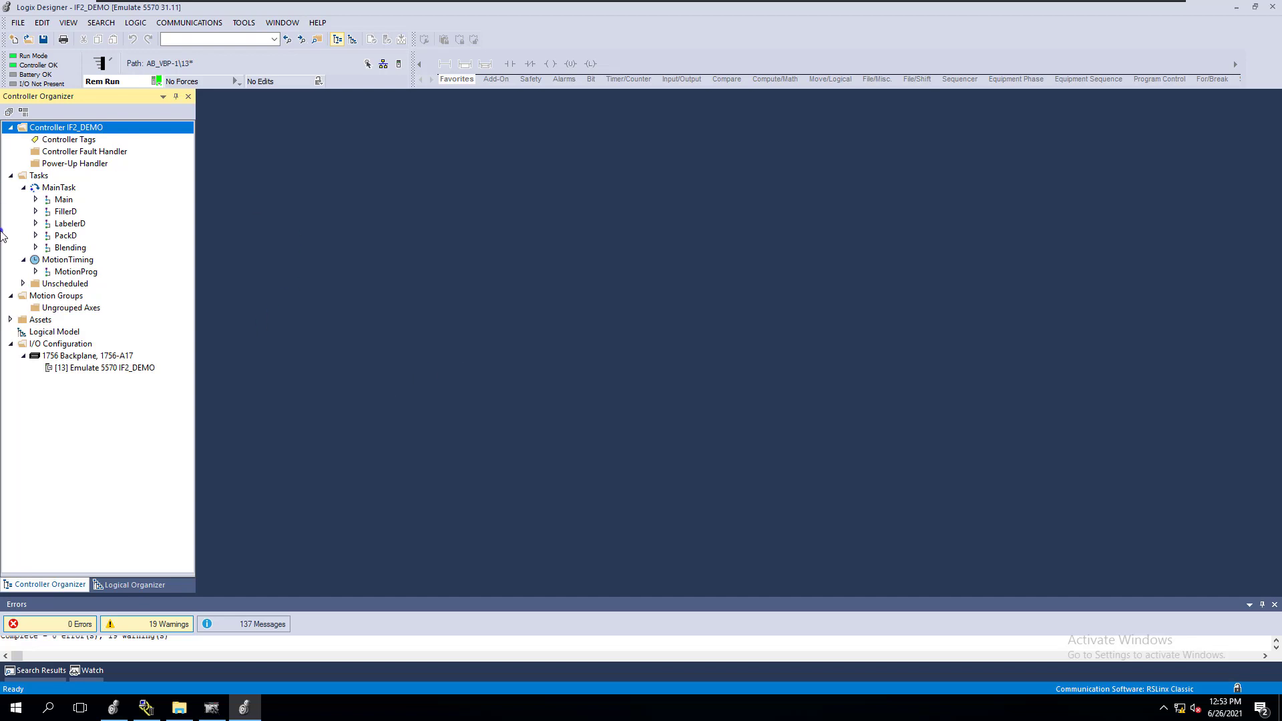
pyautogui.click(1235, 7)
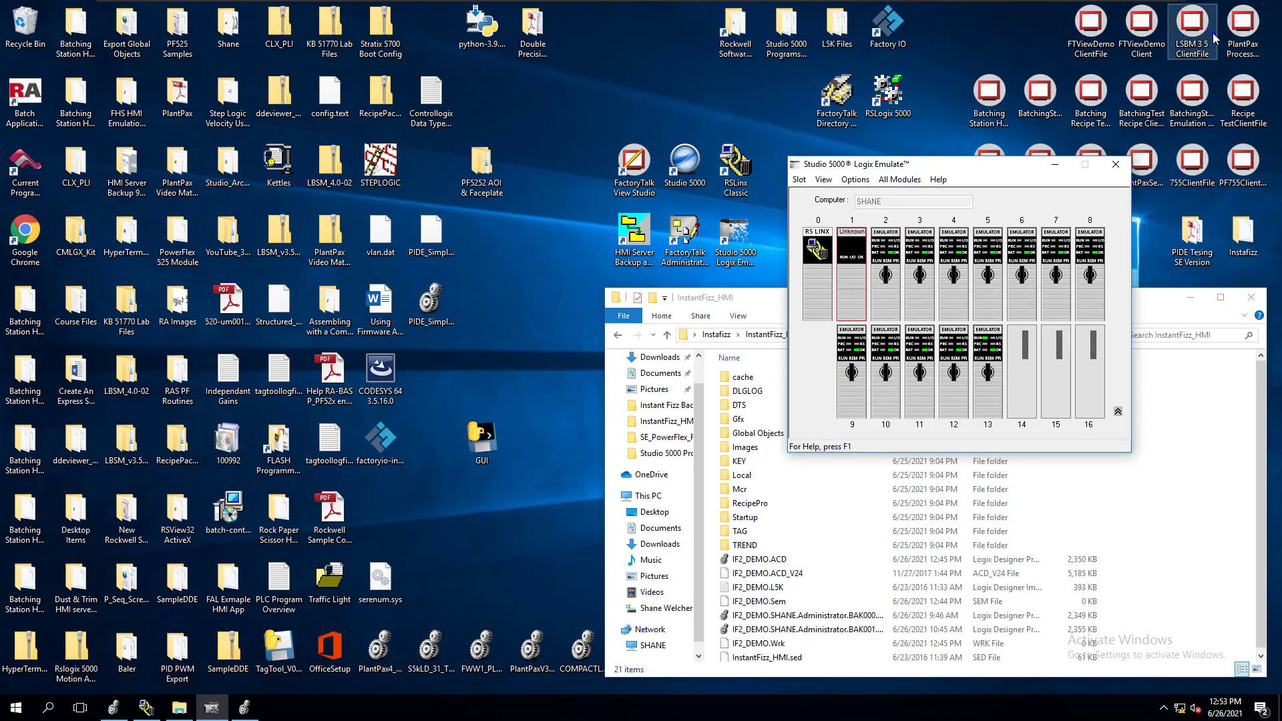
# Examine the HMI subfolders and the InstantFizz_HMI.sed file inside the InstantFizz_HMI folder
pyautogui.click(762, 302)
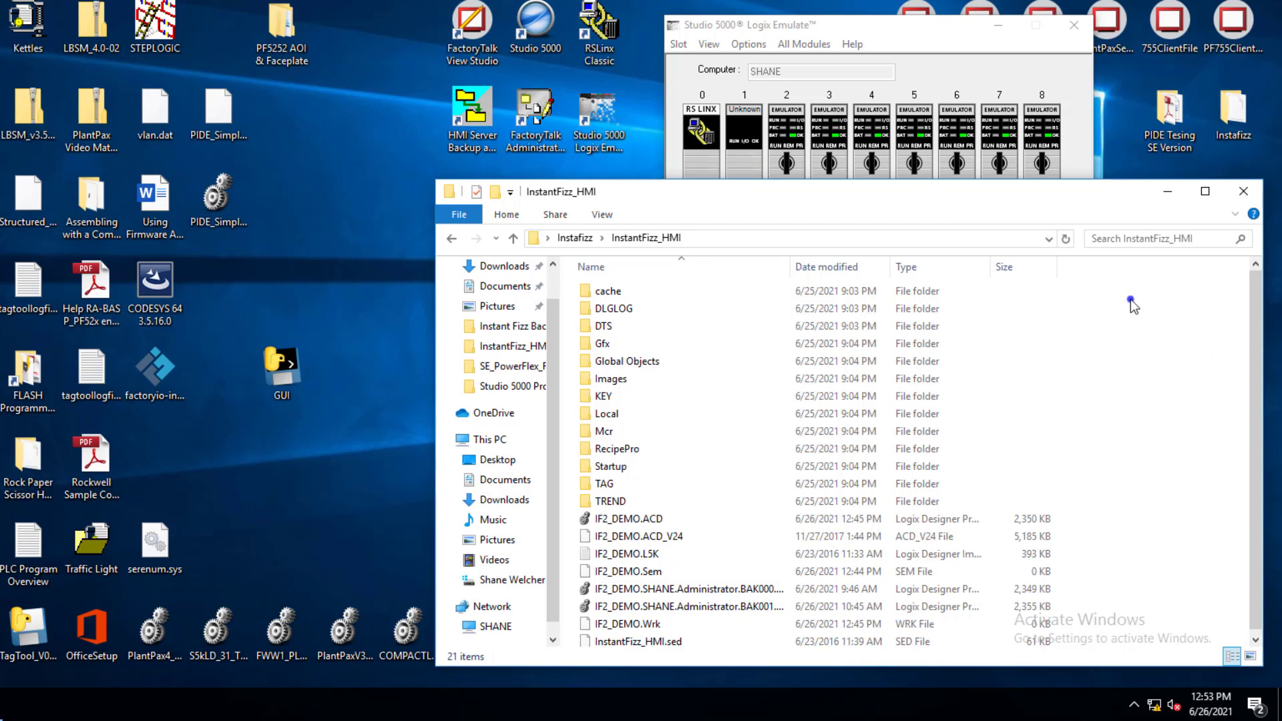
pyautogui.moveTo(1118, 287); pyautogui.dragTo(743, 506)
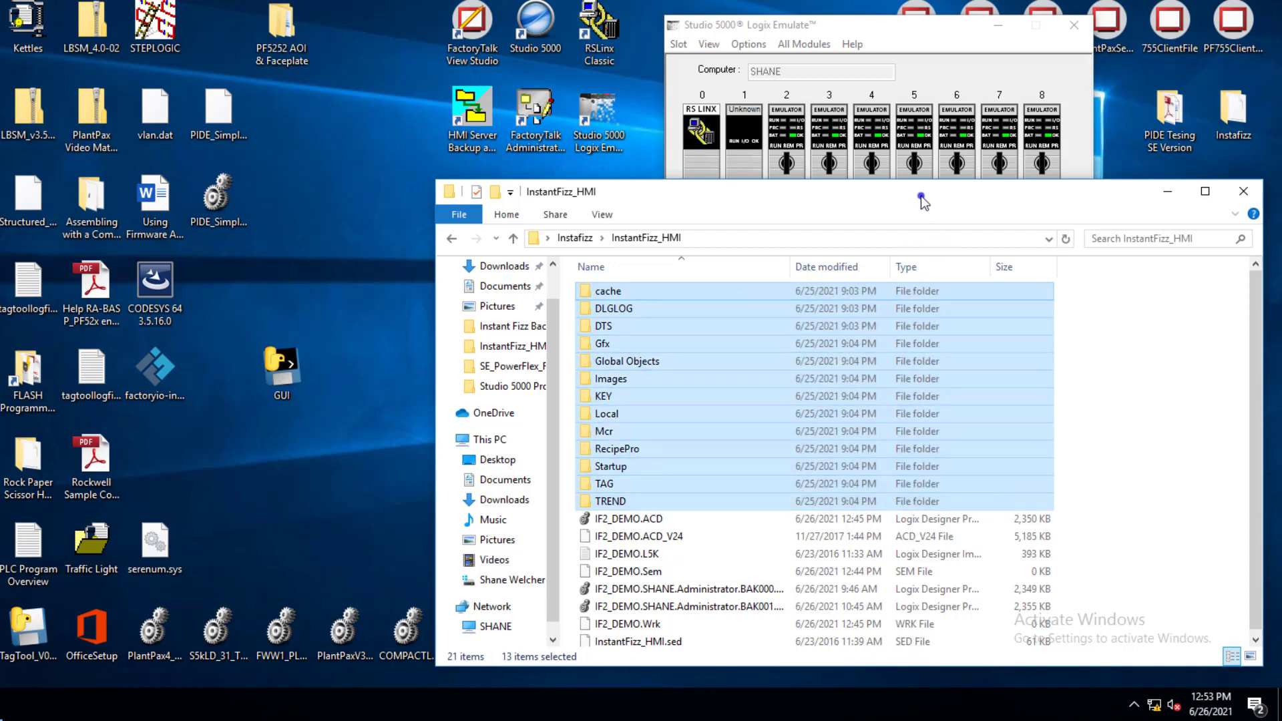
pyautogui.moveTo(922, 200); pyautogui.dragTo(910, 169)
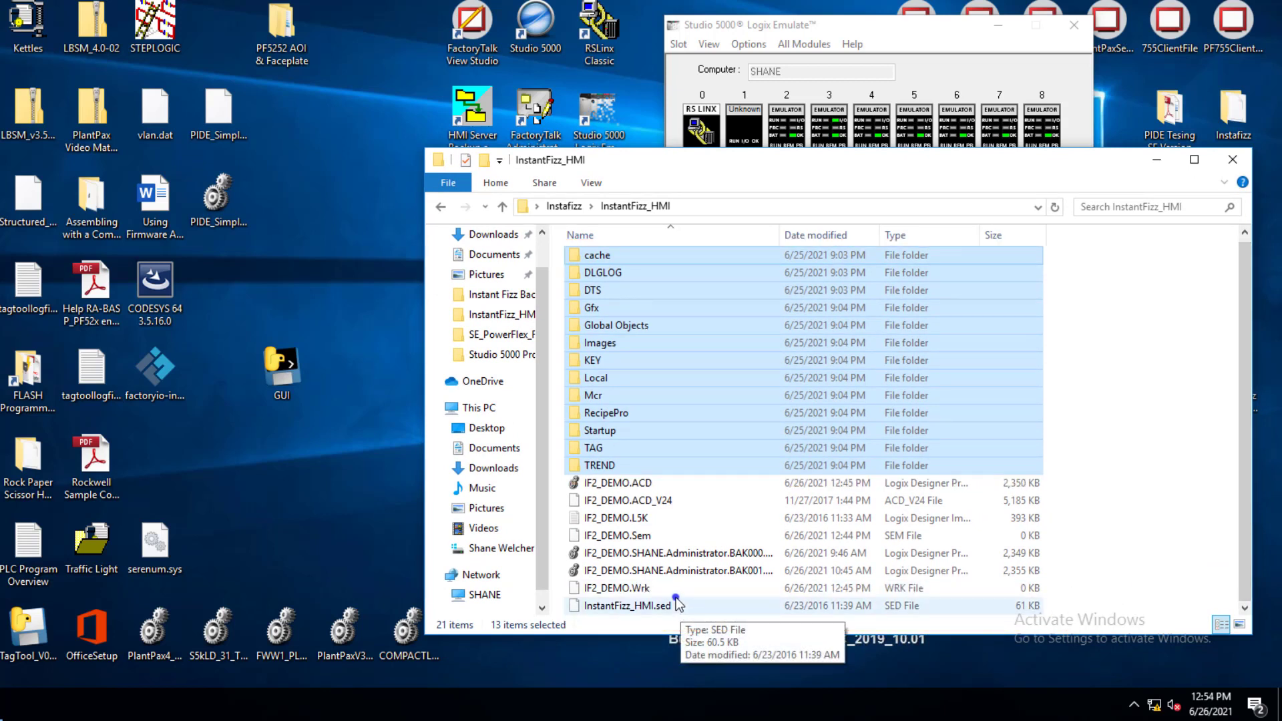
pyautogui.click(531, 136)
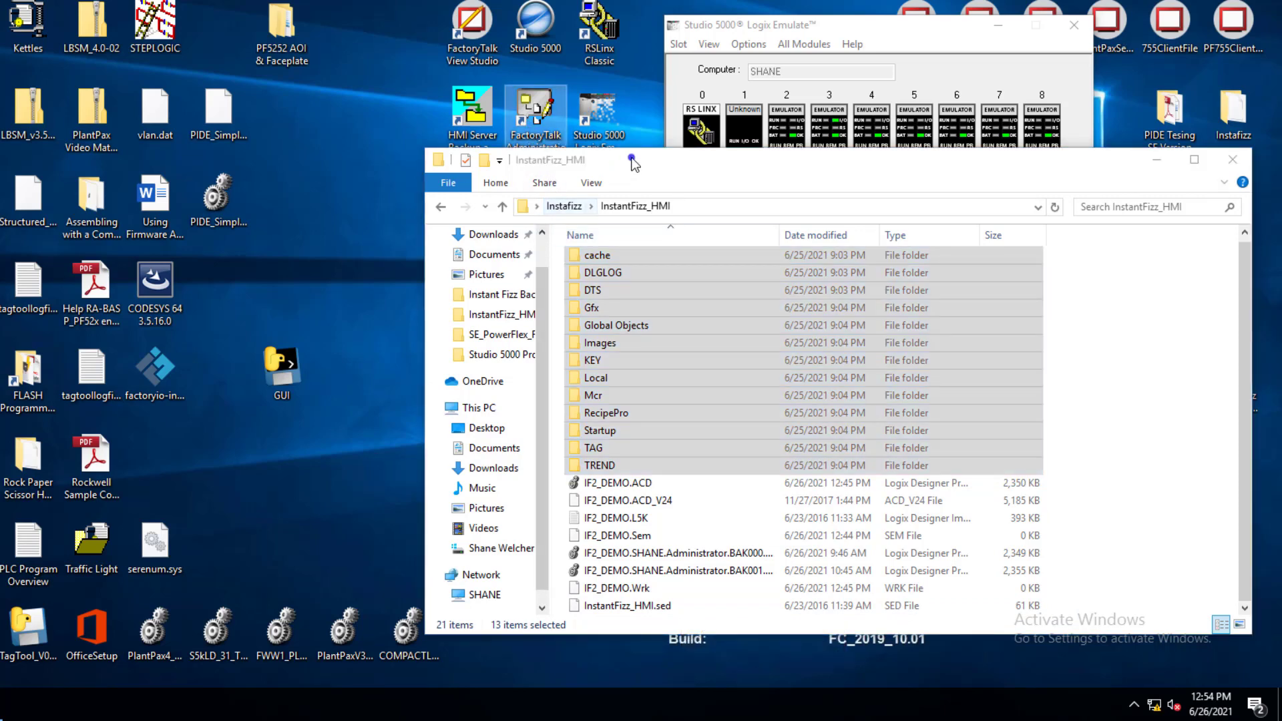
pyautogui.click(596, 609)
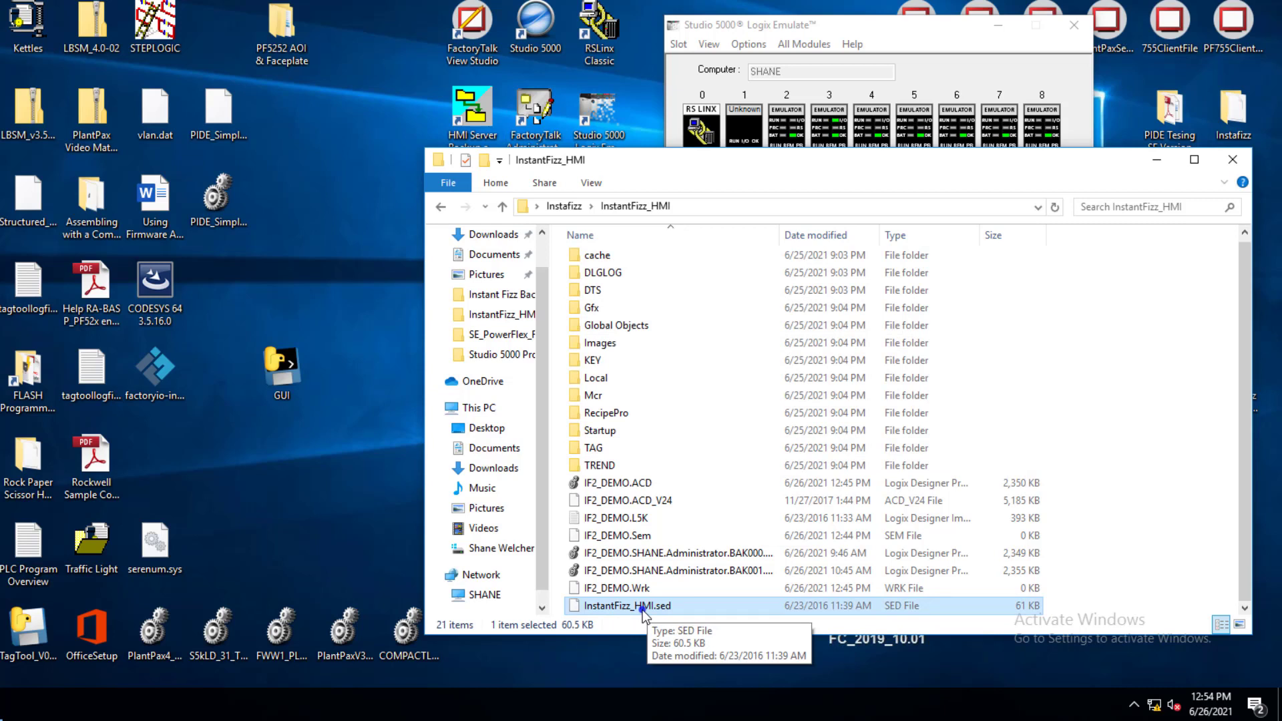
# Go up to the Instafizz folder and locate the InstantFizz.bak application backup
pyautogui.click(565, 207)
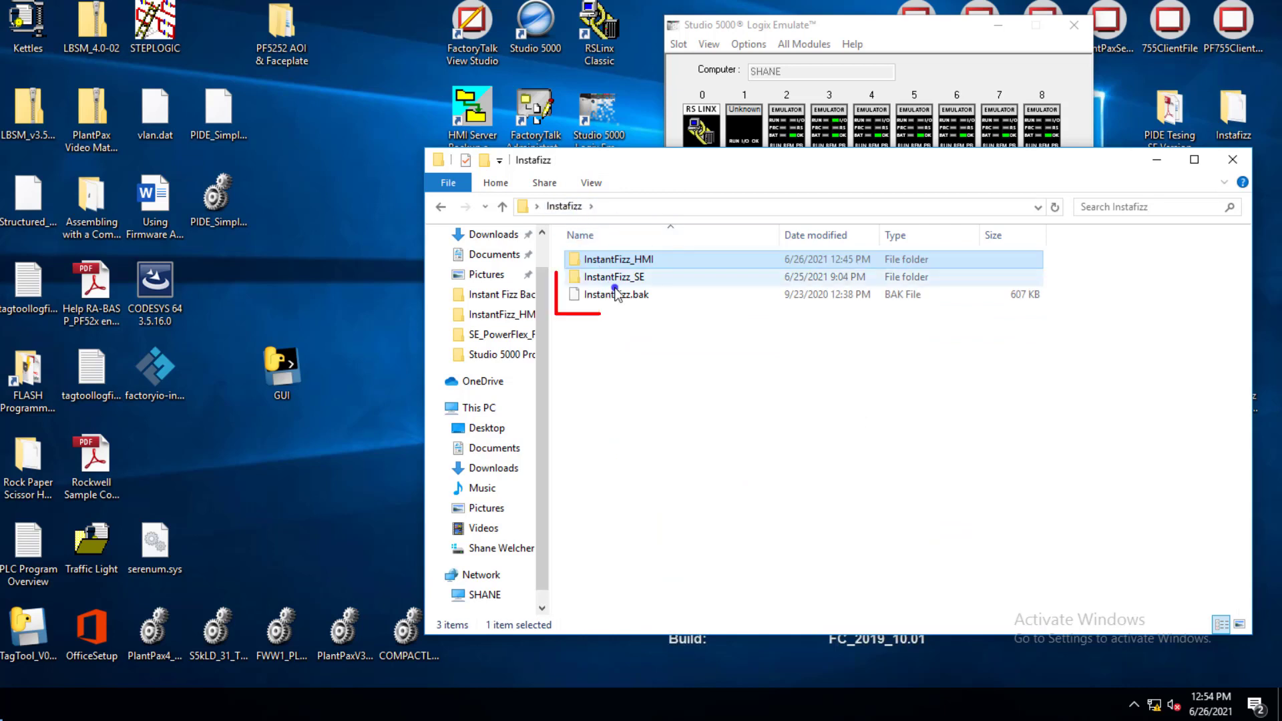
pyautogui.click(622, 297)
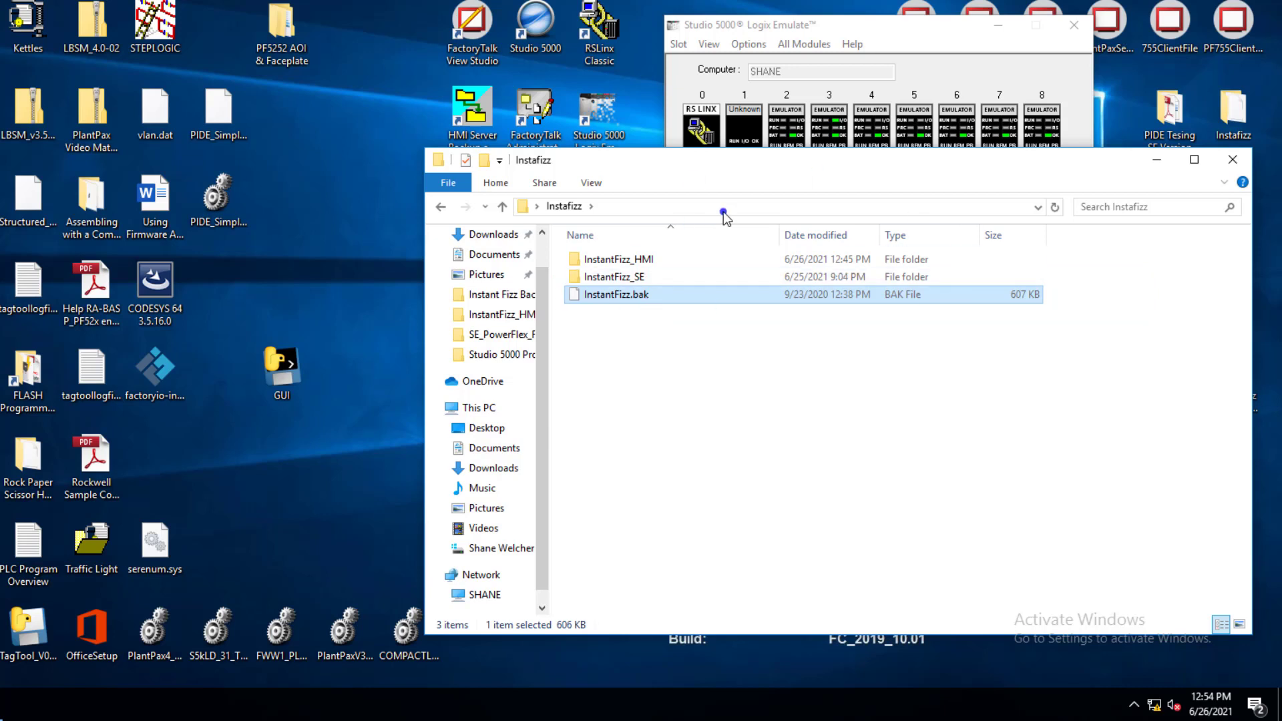
pyautogui.moveTo(641, 167); pyautogui.dragTo(641, 194)
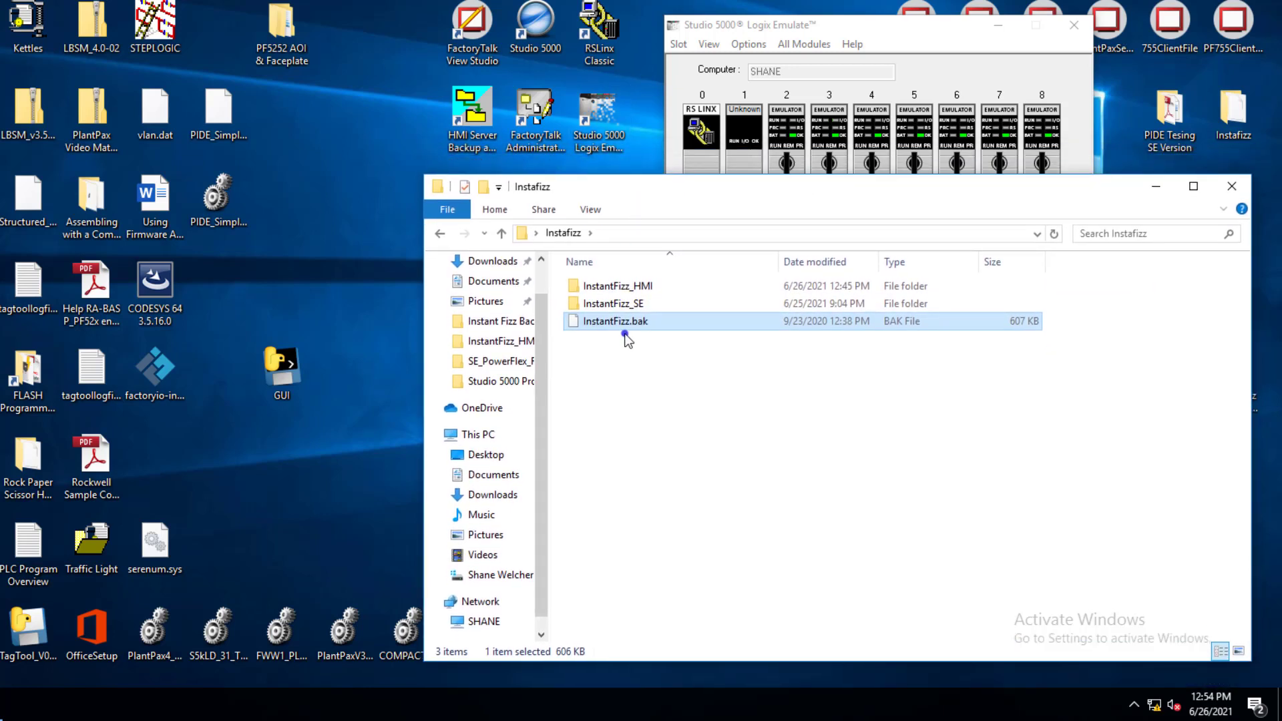
# Open FactoryTalk Administration Console with the Network directory
pyautogui.doubleClick(543, 136)
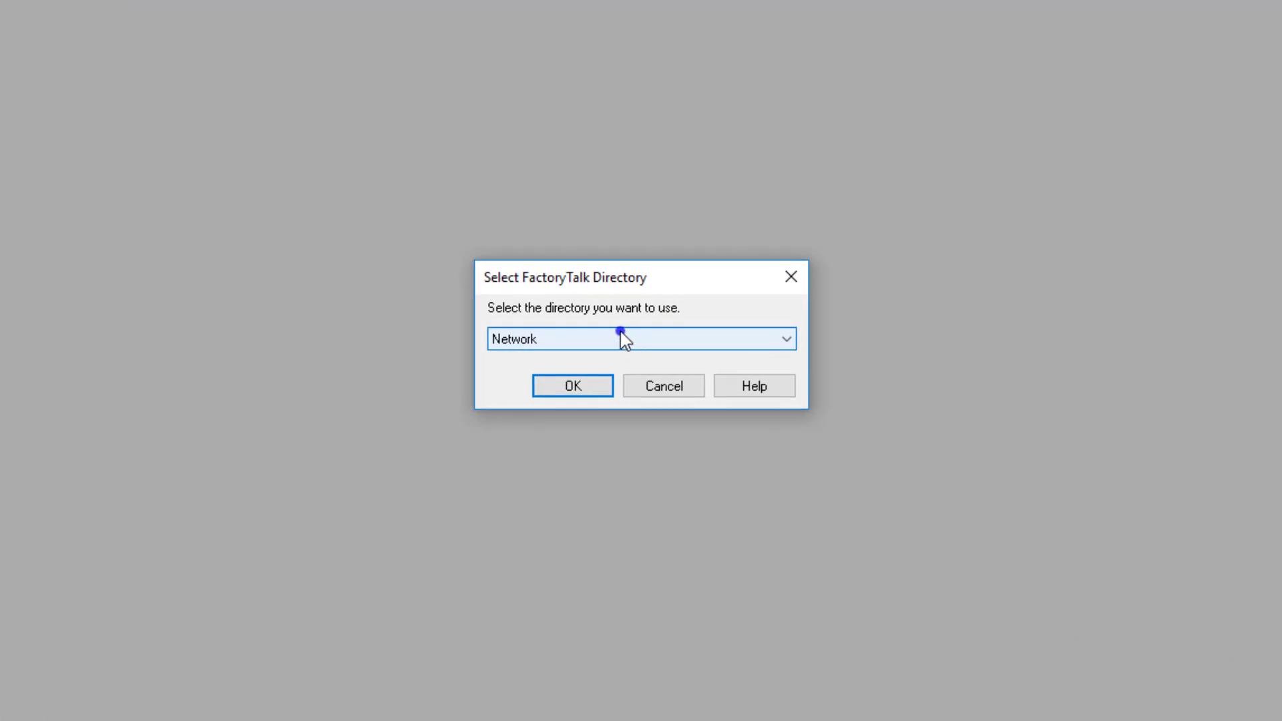
pyautogui.click(659, 344)
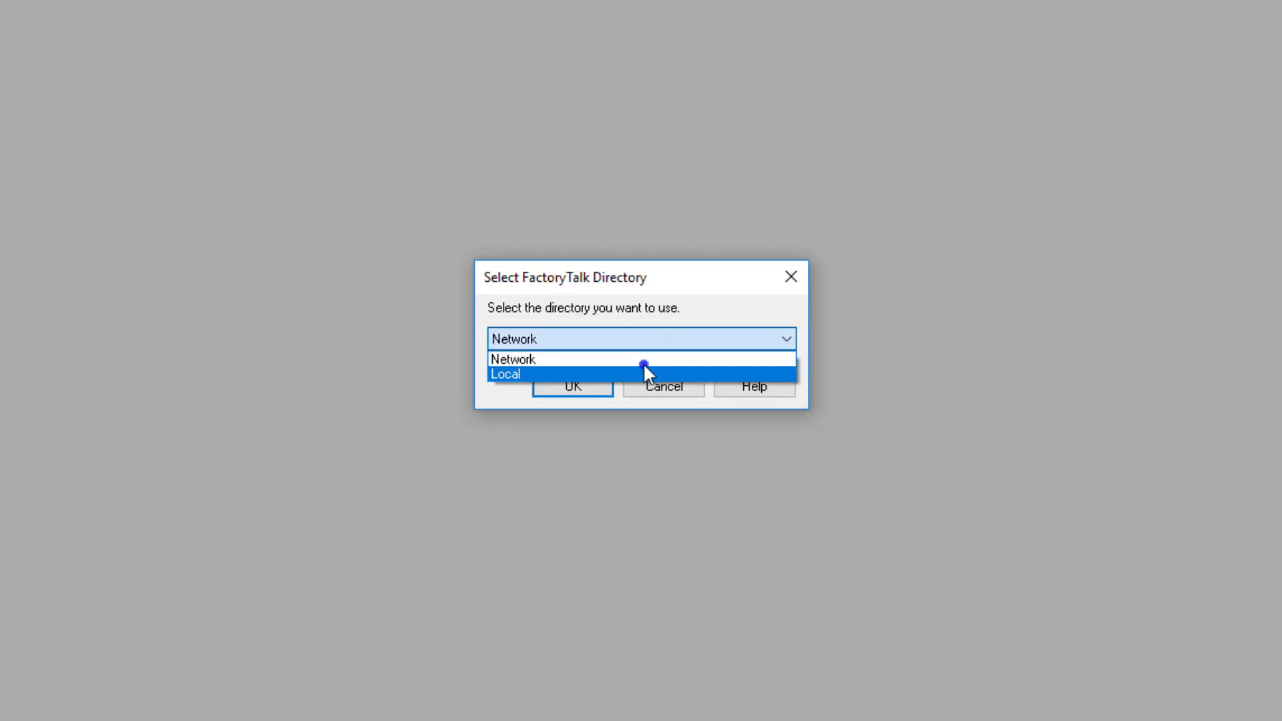
pyautogui.click(687, 308)
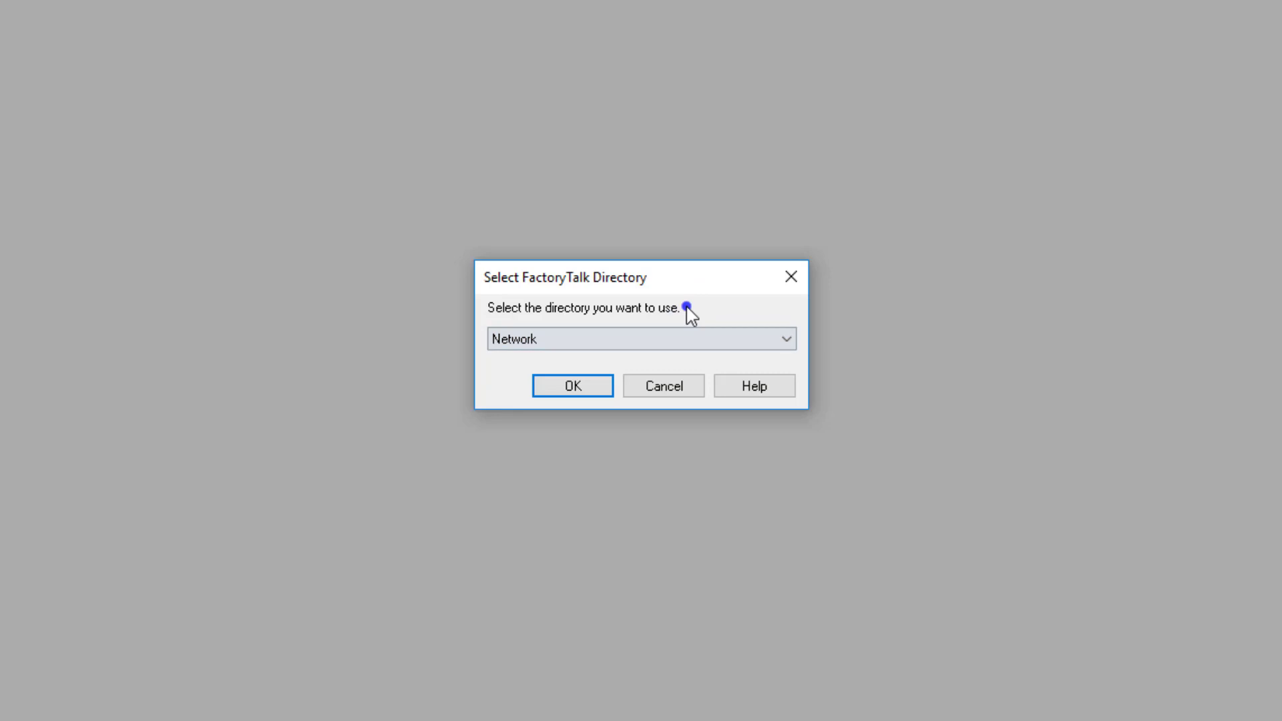
pyautogui.click(588, 386)
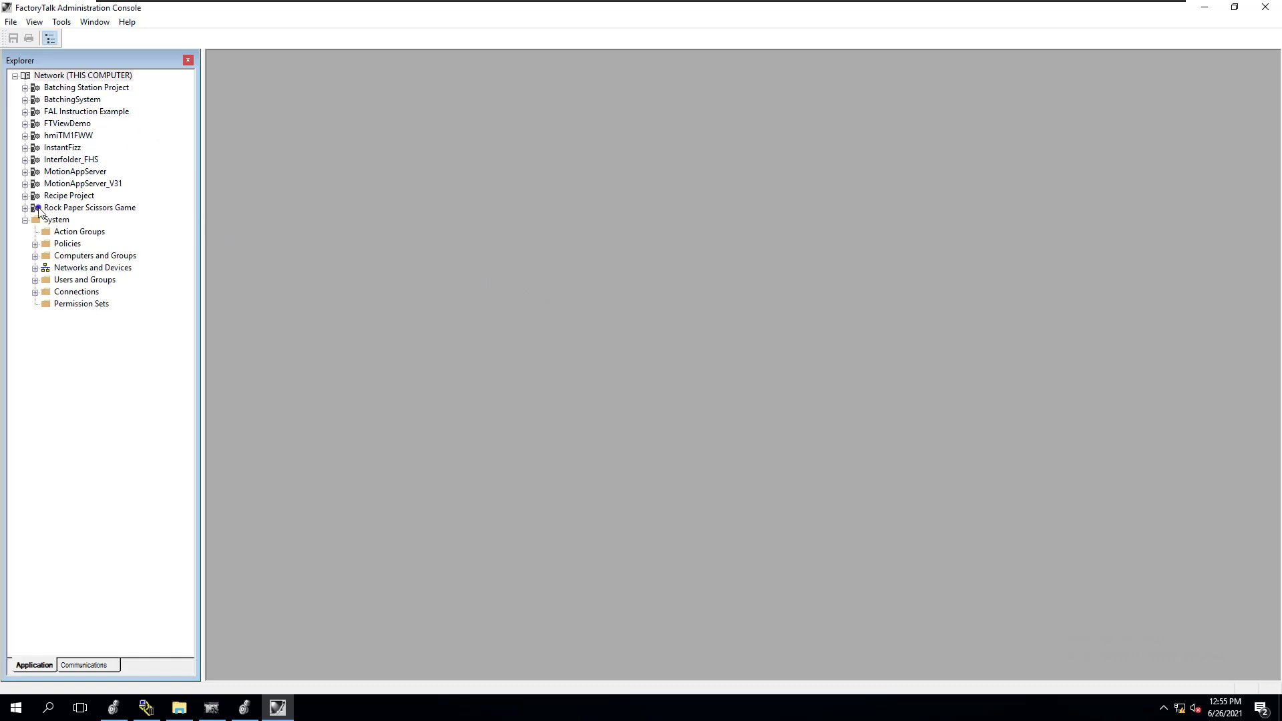
# Start a restore on the Network (THIS COMPUTER) directory and choose InstantFizz.bak from the desktop's Instafizz folder as the archive
pyautogui.click(63, 149)
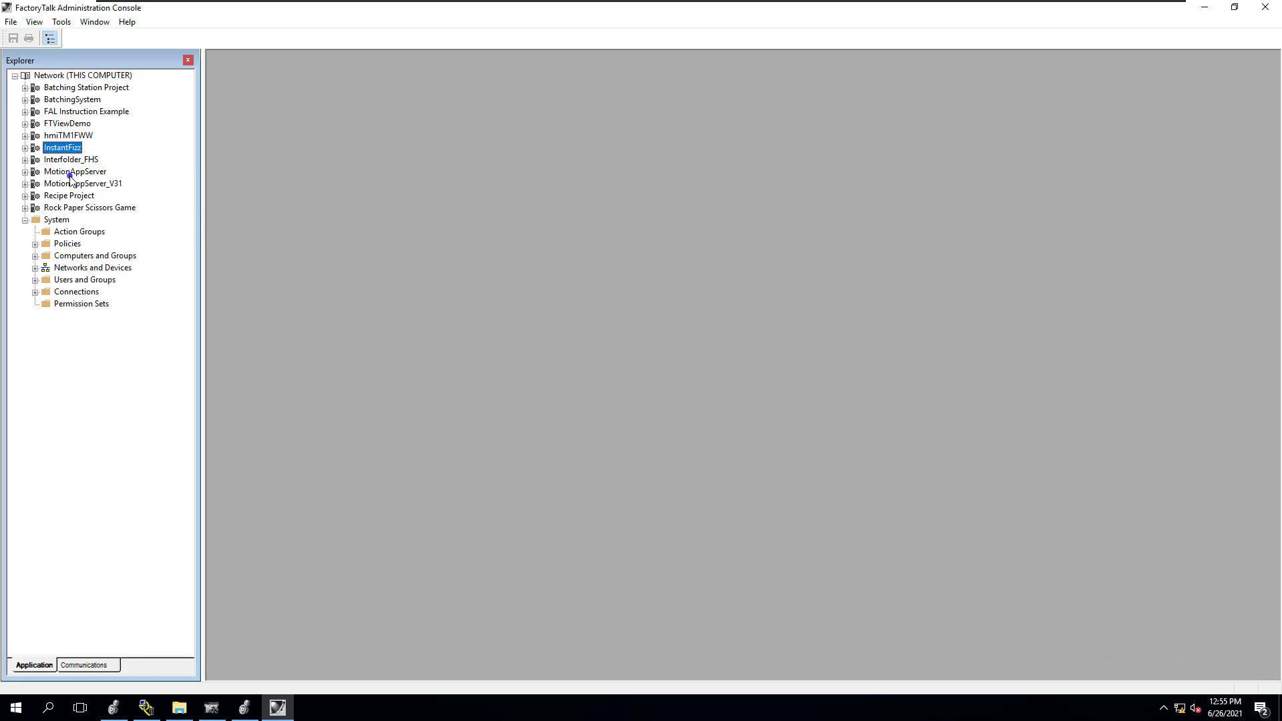
pyautogui.click(68, 75)
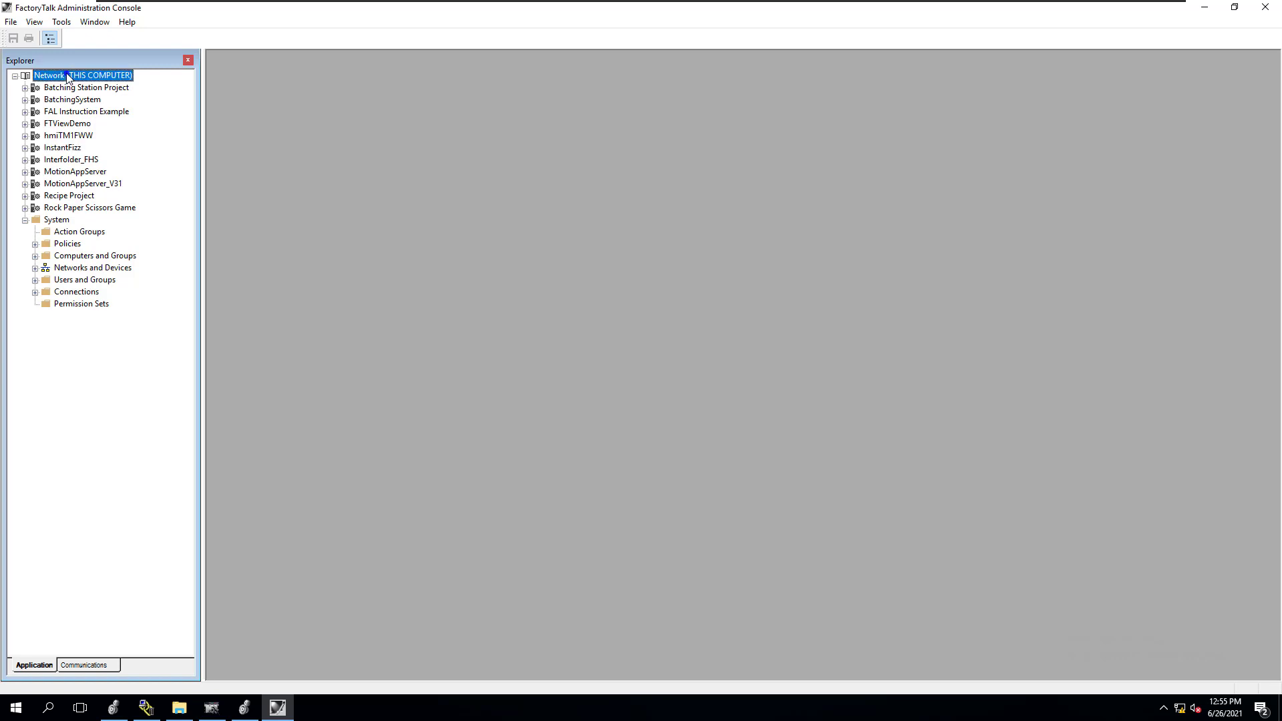
pyautogui.rightClick(105, 78)
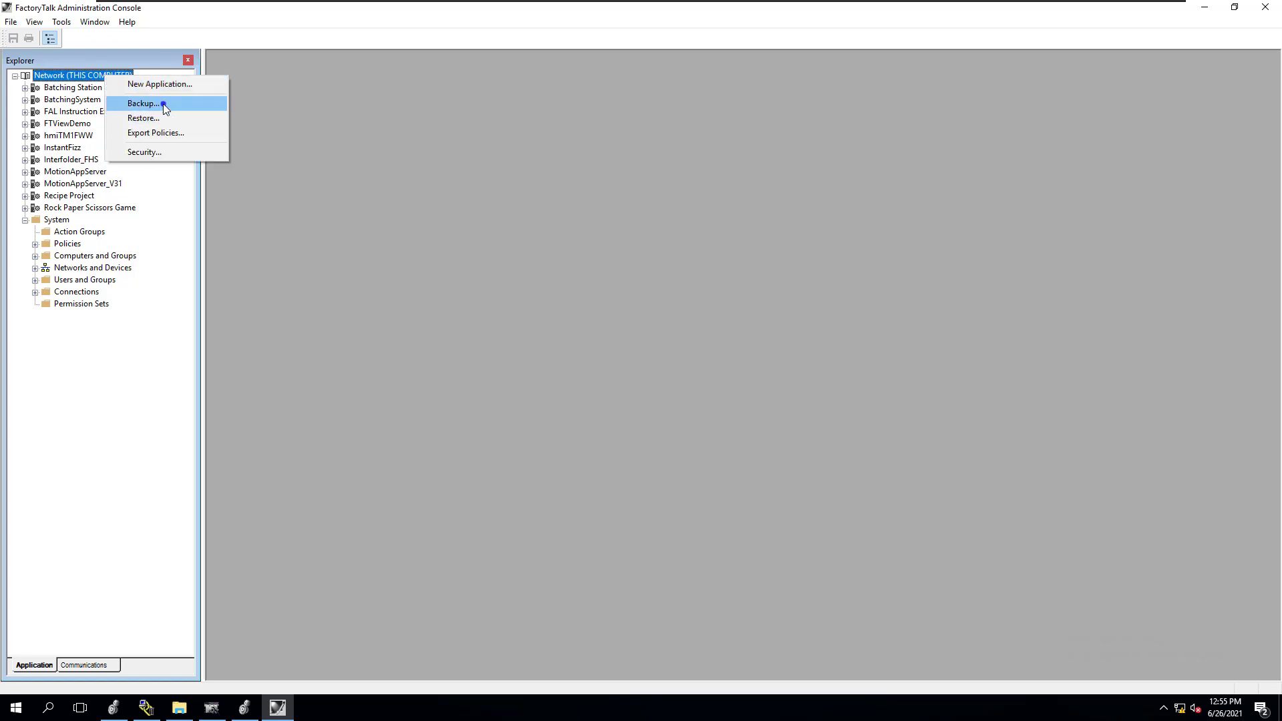
pyautogui.click(163, 118)
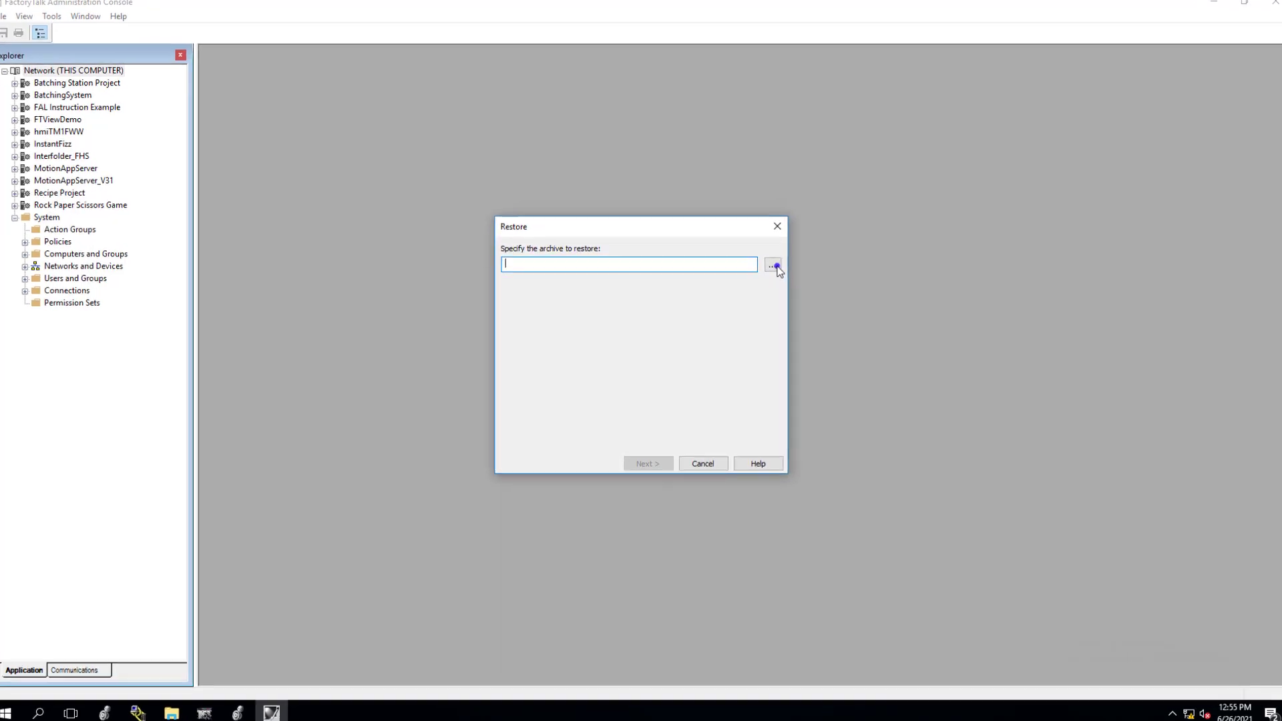
pyautogui.click(774, 267)
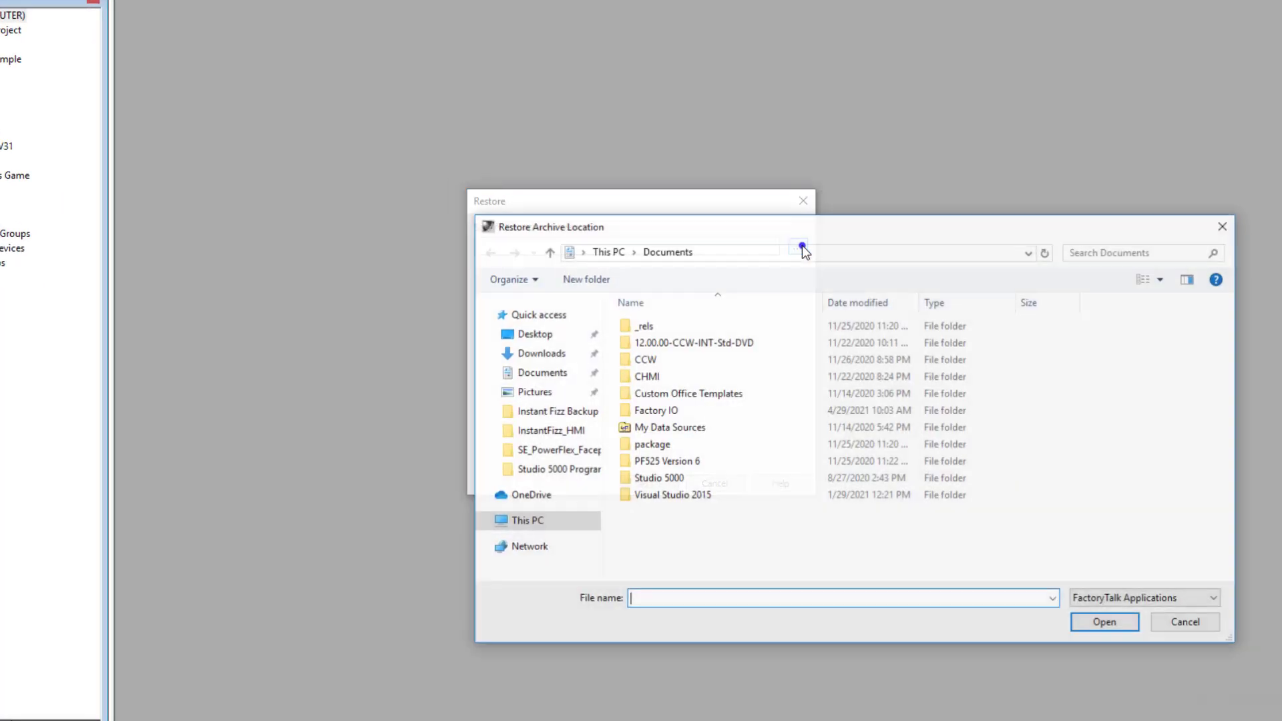
pyautogui.click(534, 334)
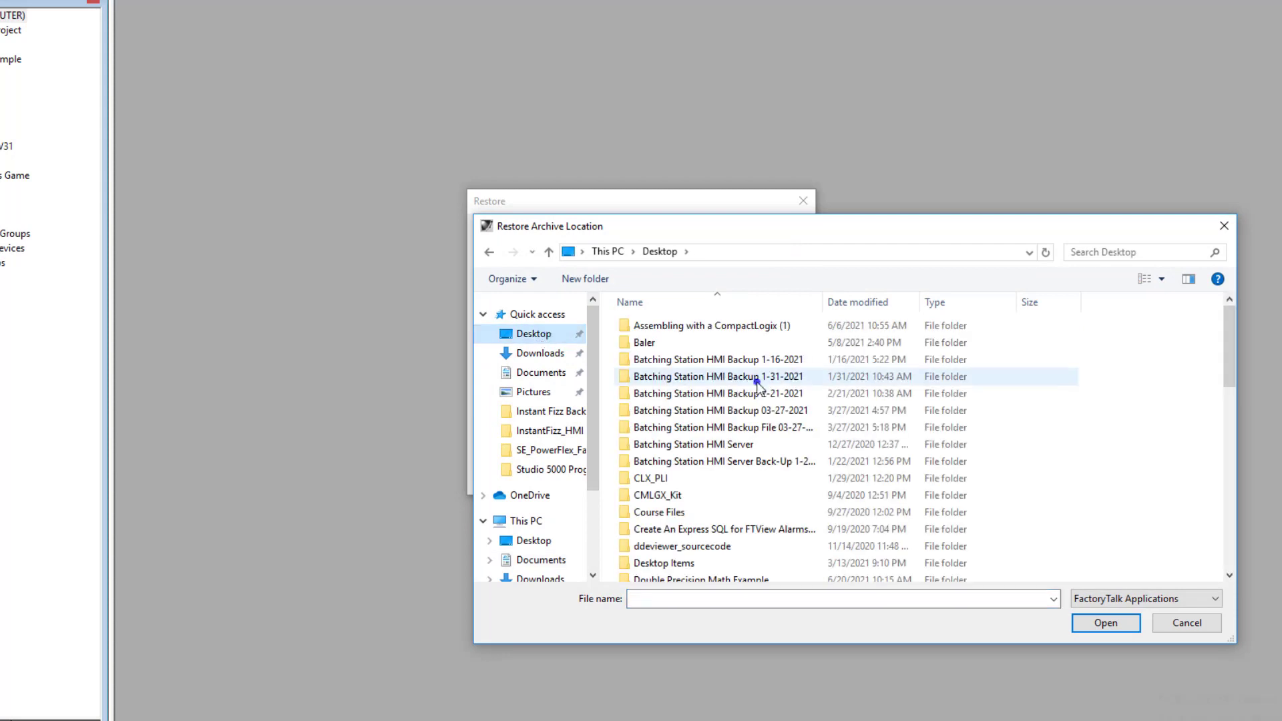
pyautogui.scroll(-4, 759, 383)
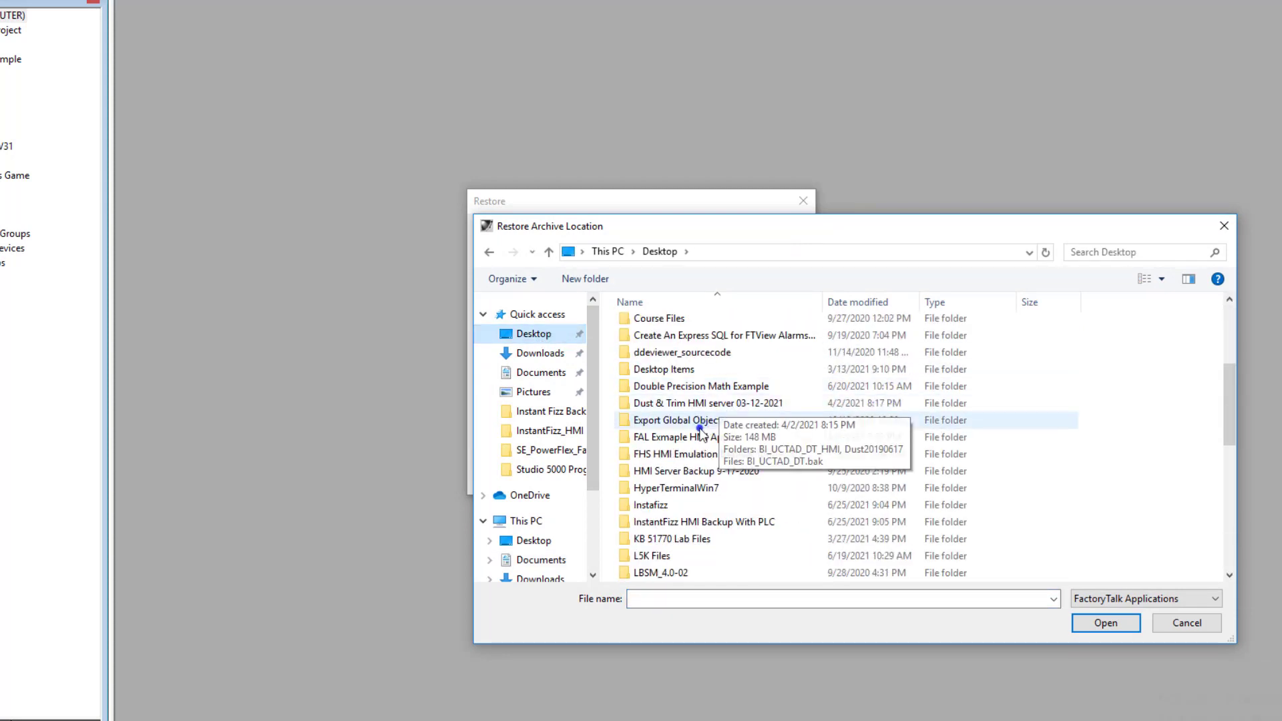
pyautogui.doubleClick(675, 506)
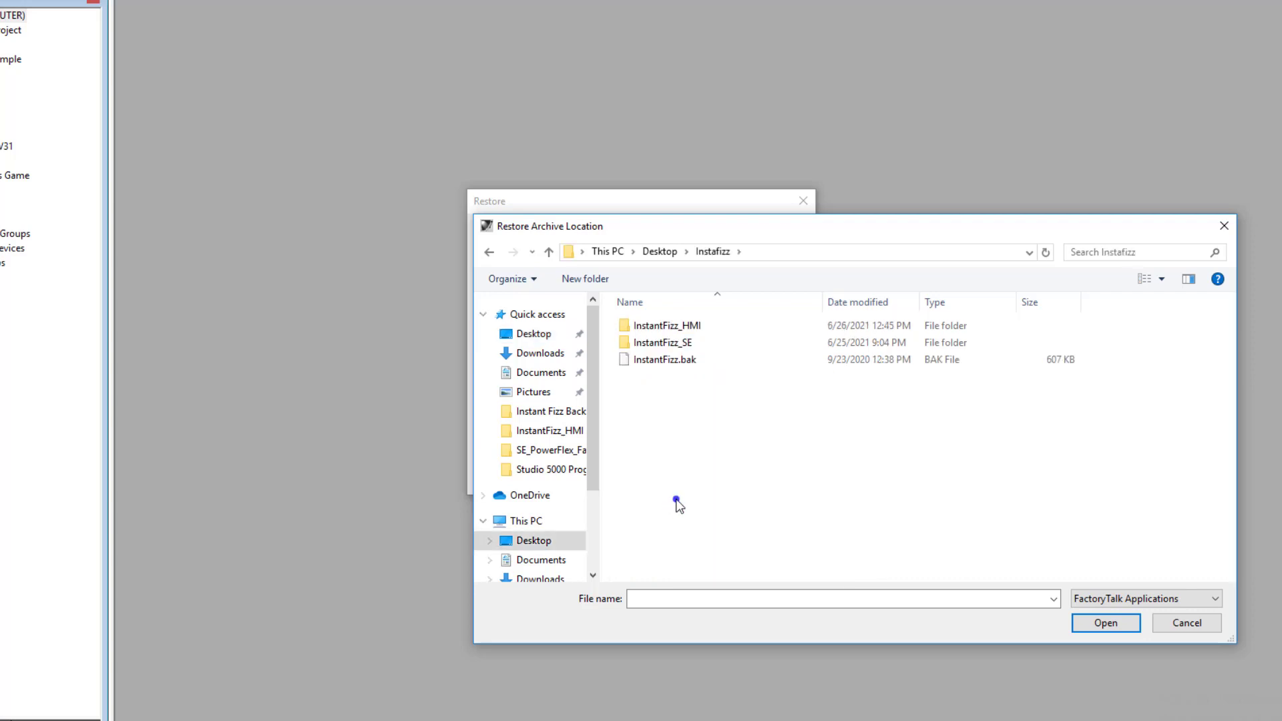
pyautogui.click(679, 361)
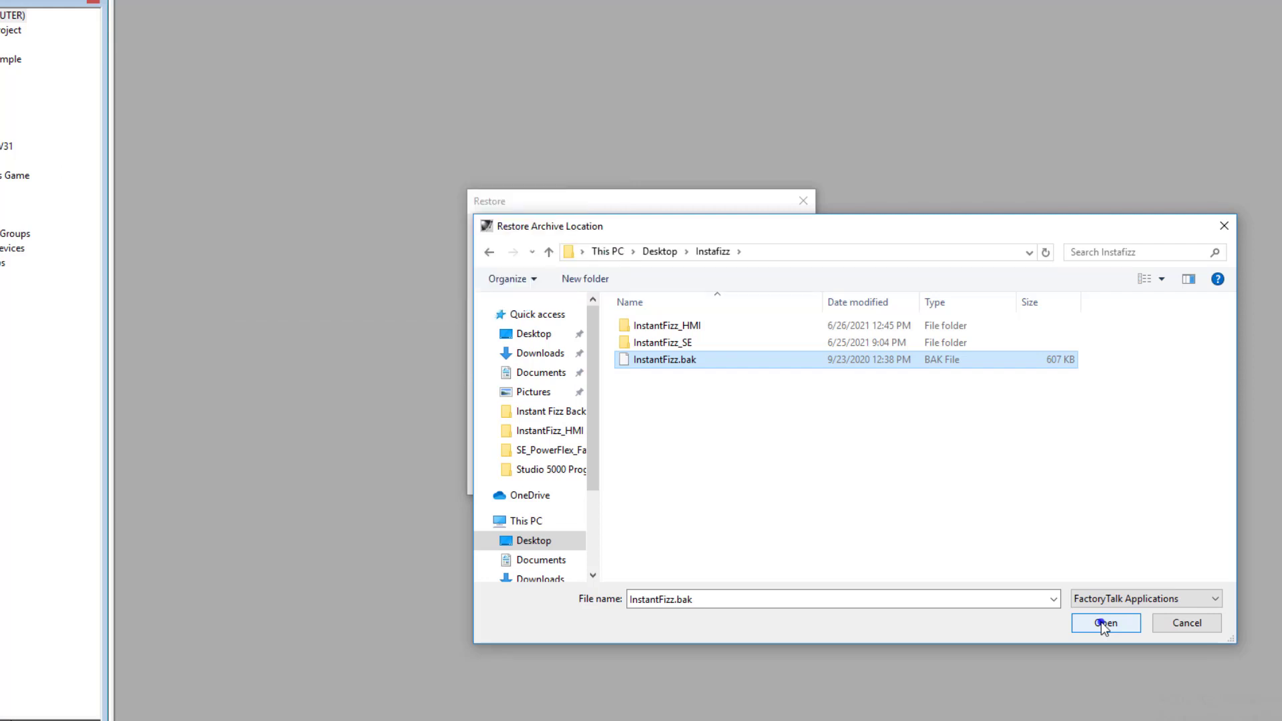
pyautogui.click(1100, 622)
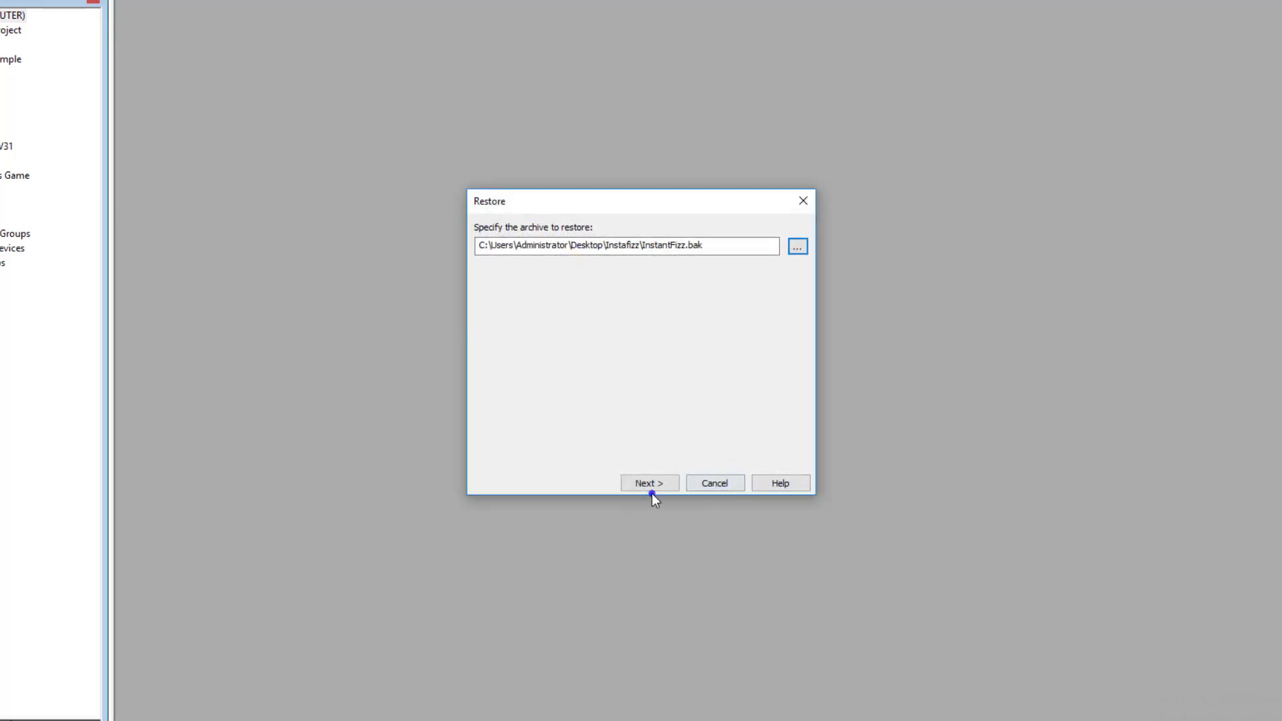
# Continue the restore with a blank passphrase, and leave the option to restore into a new application switched off after trying it
pyautogui.click(652, 482)
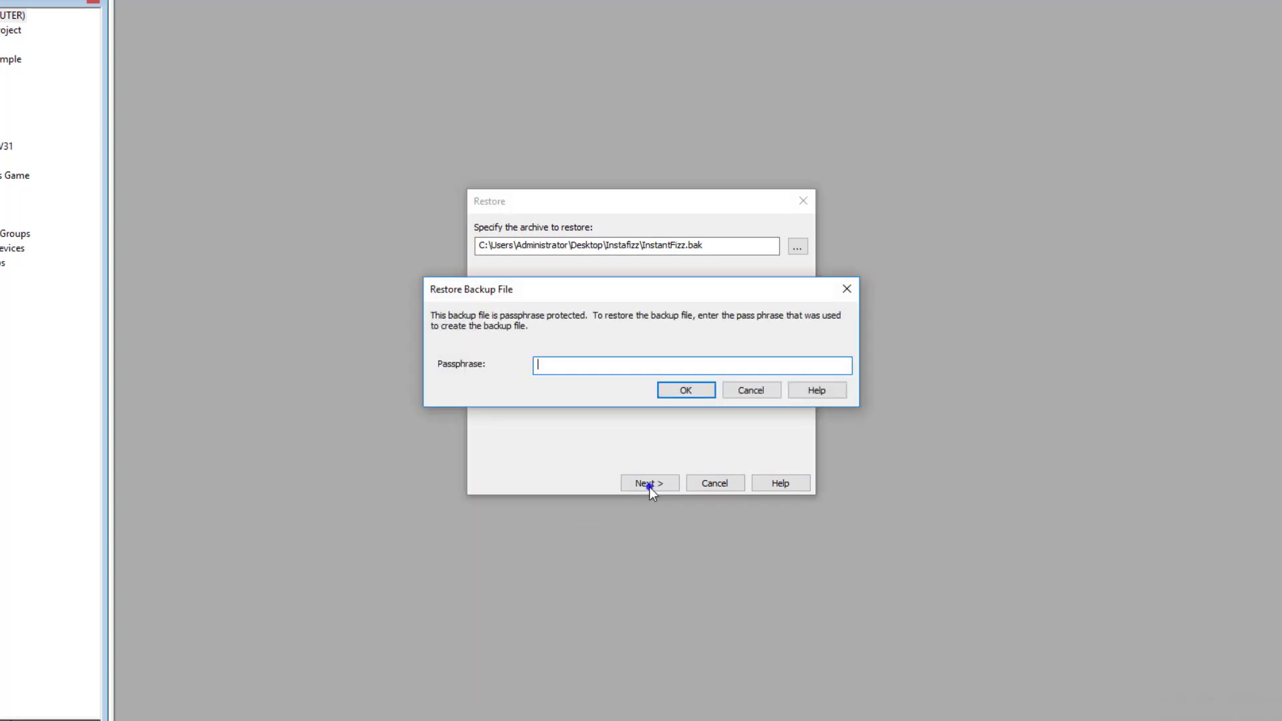
pyautogui.click(682, 392)
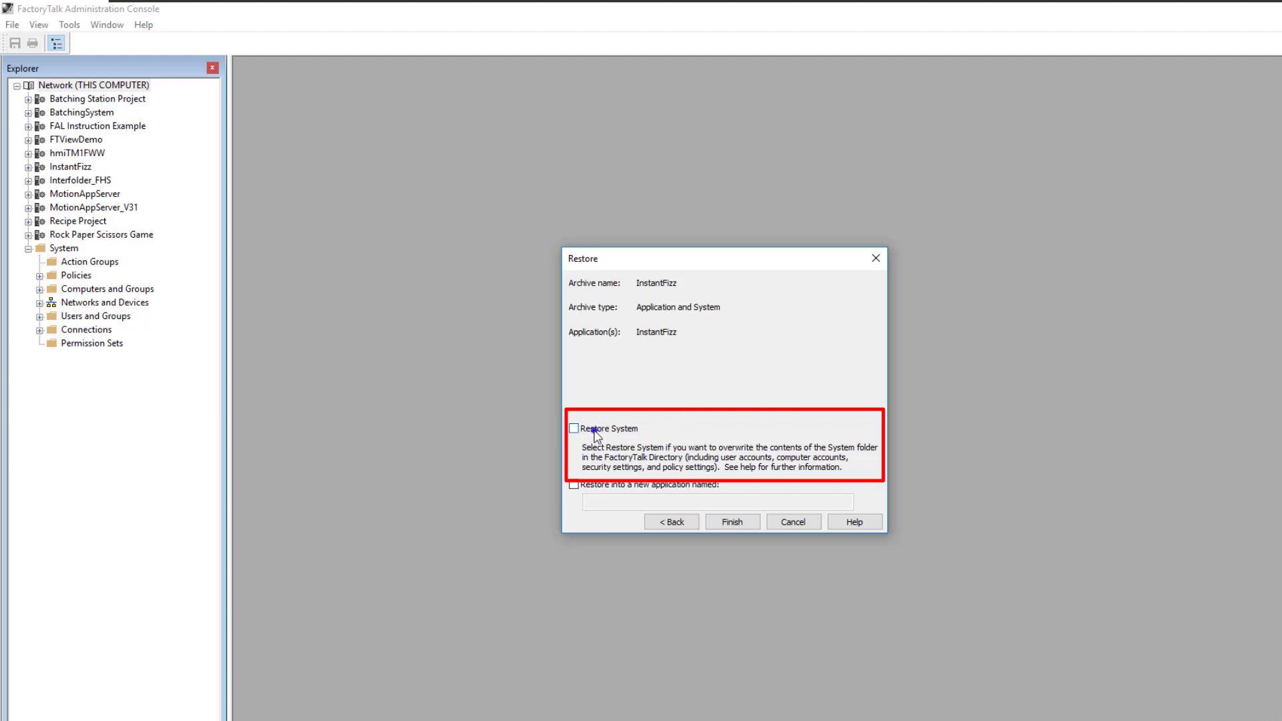
pyautogui.click(573, 484)
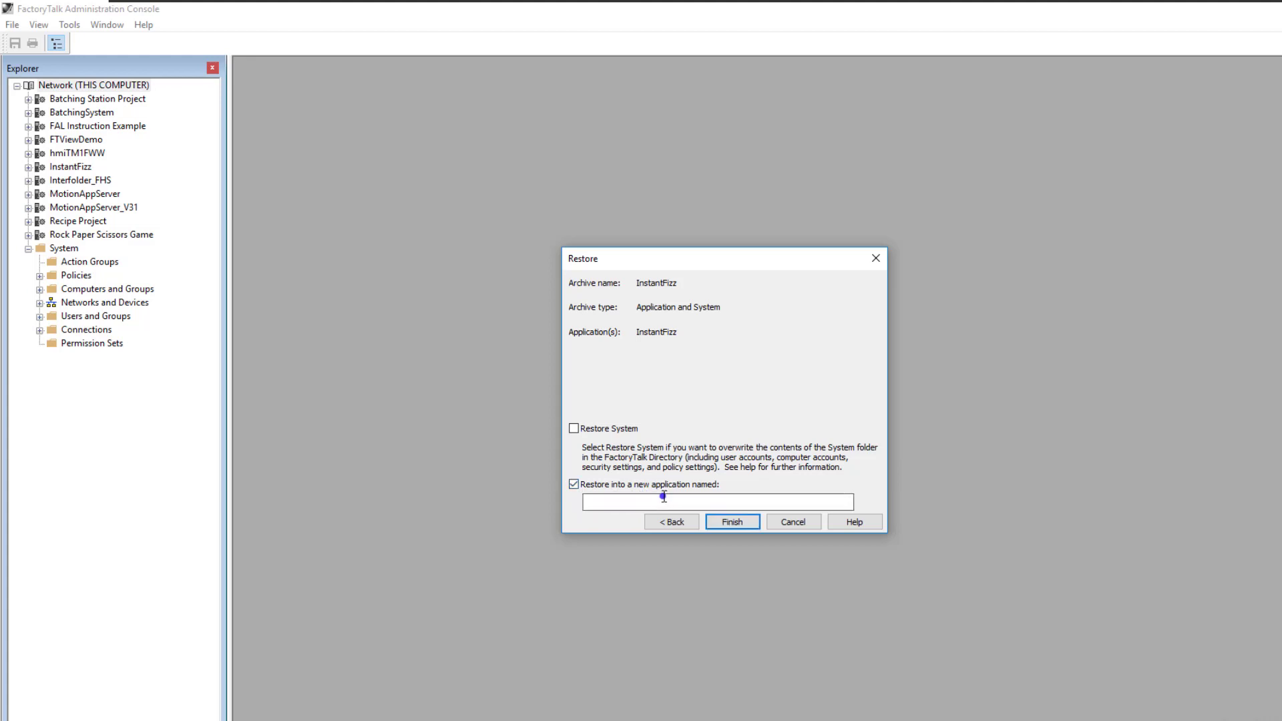
pyautogui.click(573, 485)
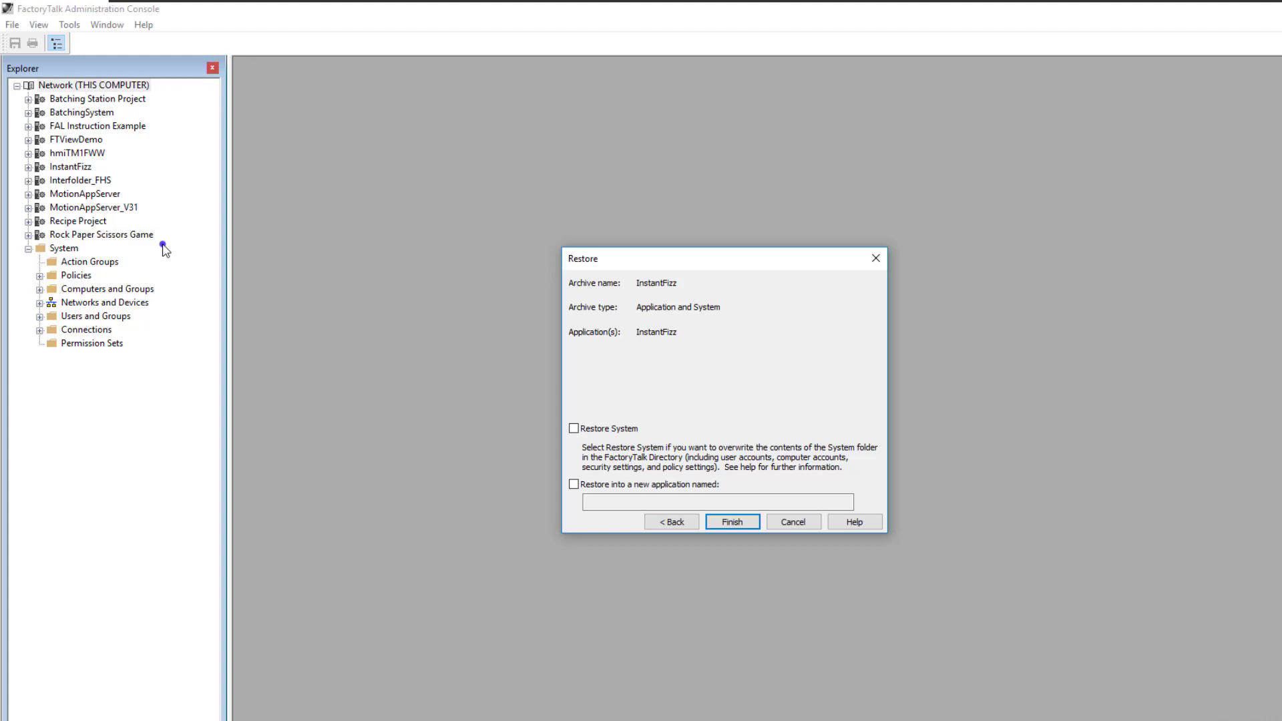
# Leave the system restore off, set the archive to restore into a new application named InstantFizz_FTview10, and run the restore
pyautogui.click(575, 429)
pyautogui.click(574, 484)
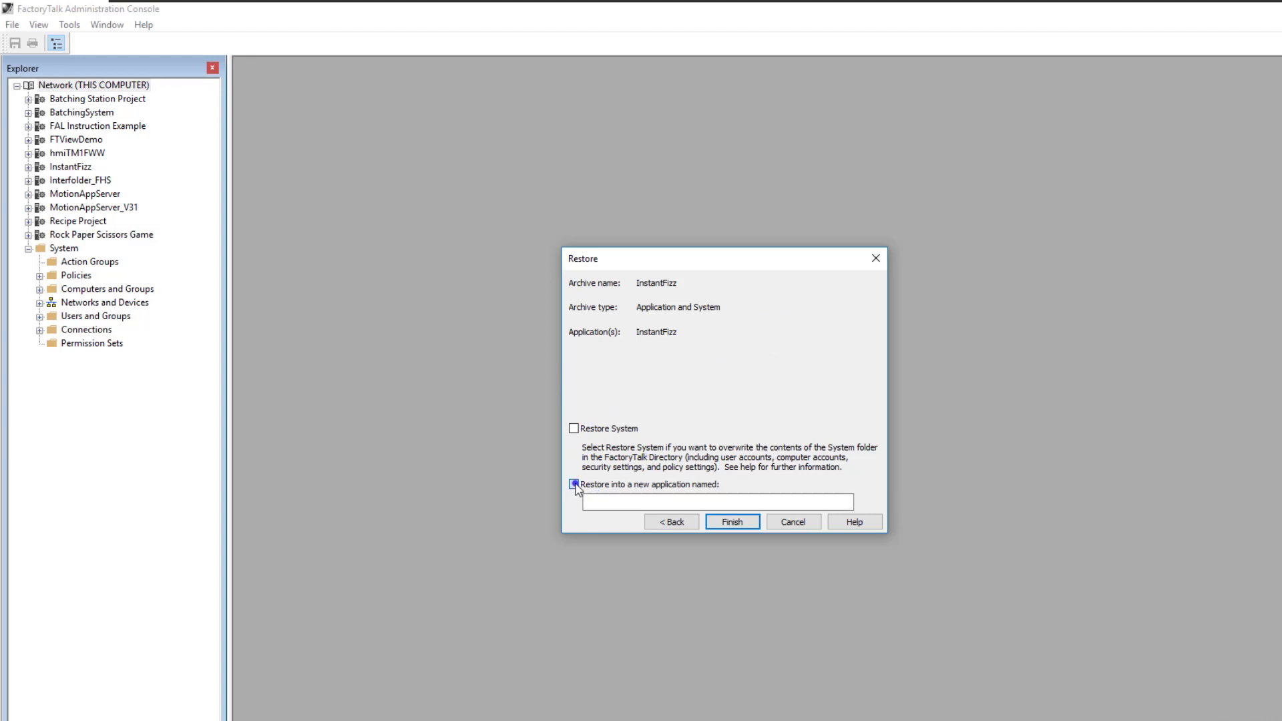
pyautogui.click(612, 502)
pyautogui.write('INte')
pyautogui.press('BackSpace')
pyautogui.press('BackSpace')
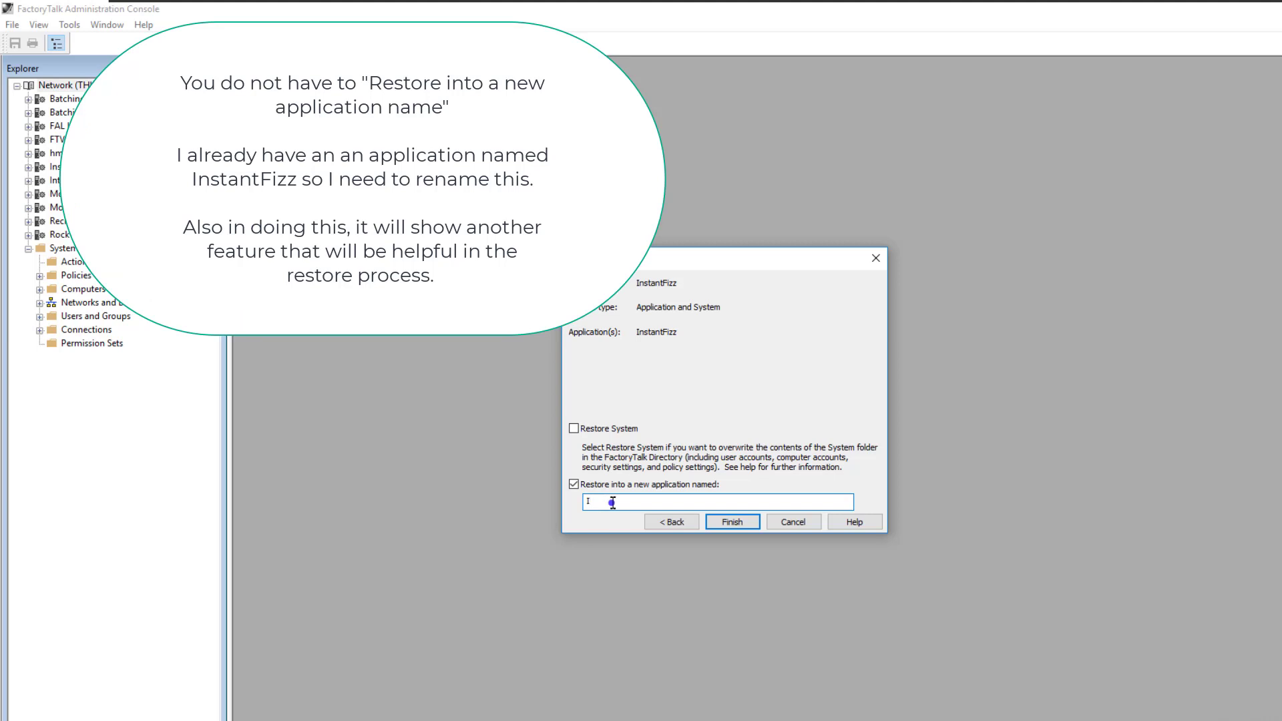
pyautogui.write('nstantFizz_FTview10')
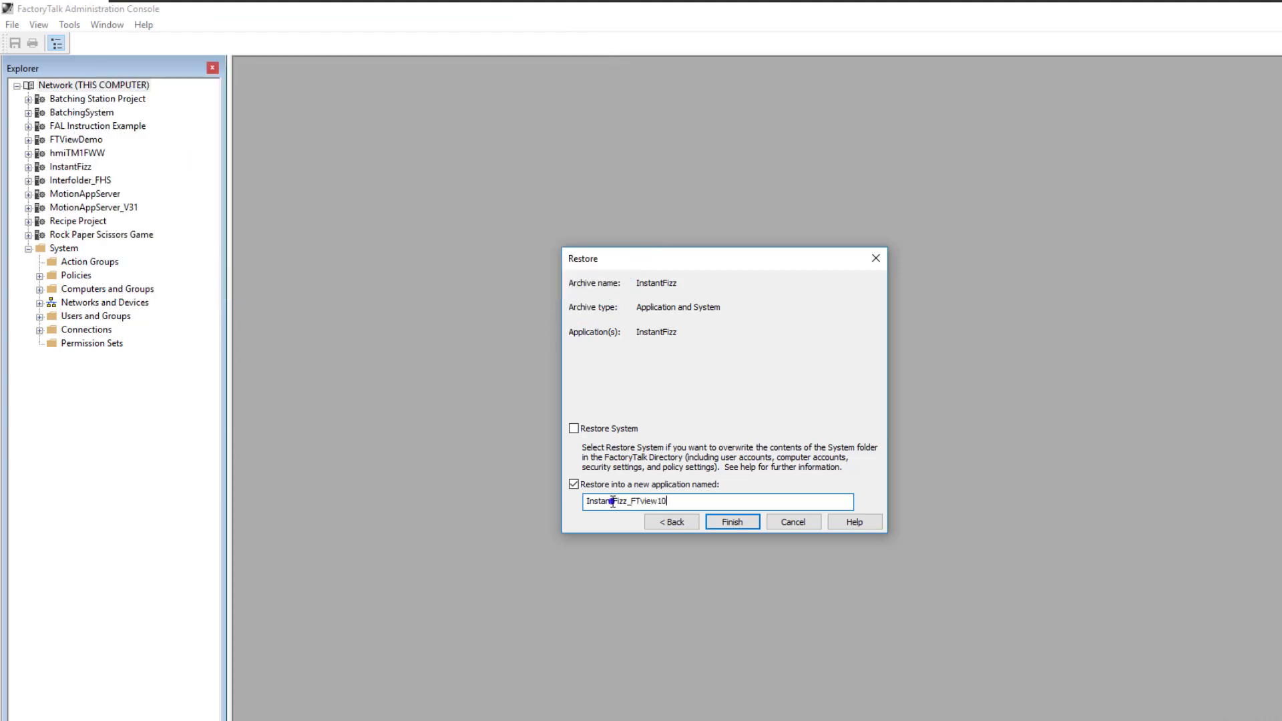
pyautogui.click(739, 523)
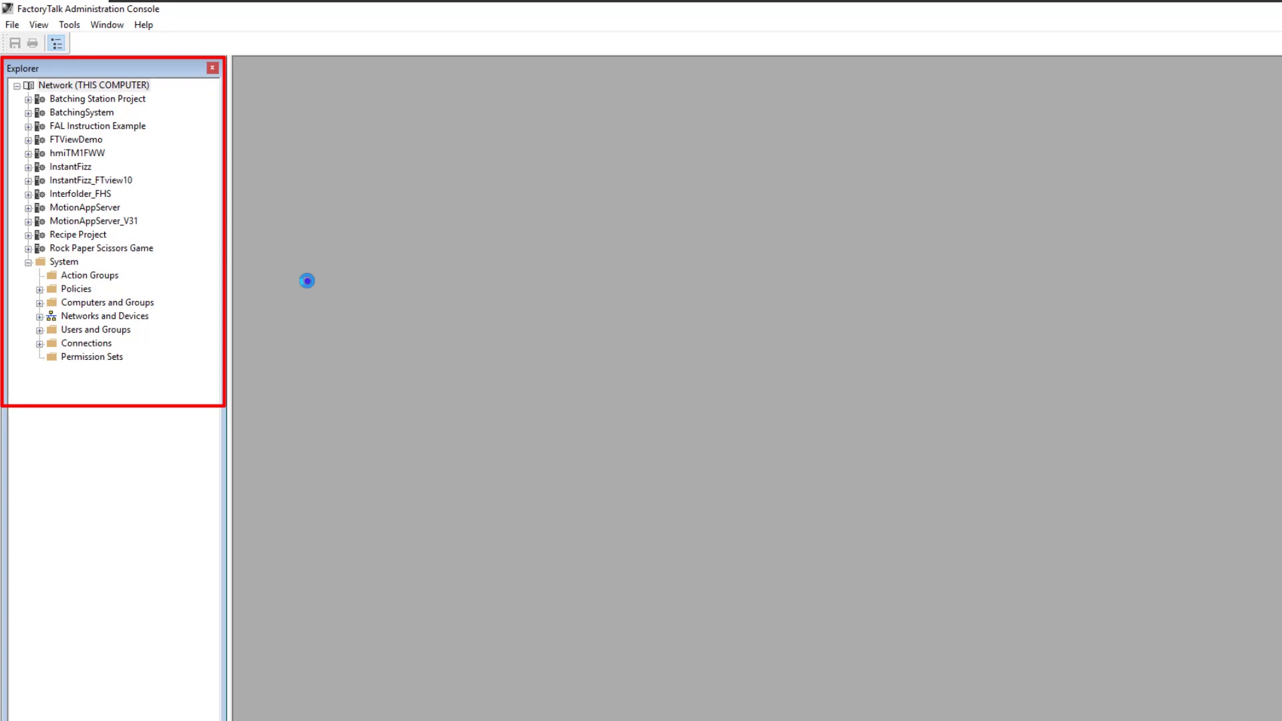
# Expand the restored InstantFizz_FTview10 application and its Data_Area, HMI_Area and FTAETag_Area to inspect the servers
pyautogui.click(92, 181)
pyautogui.click(28, 180)
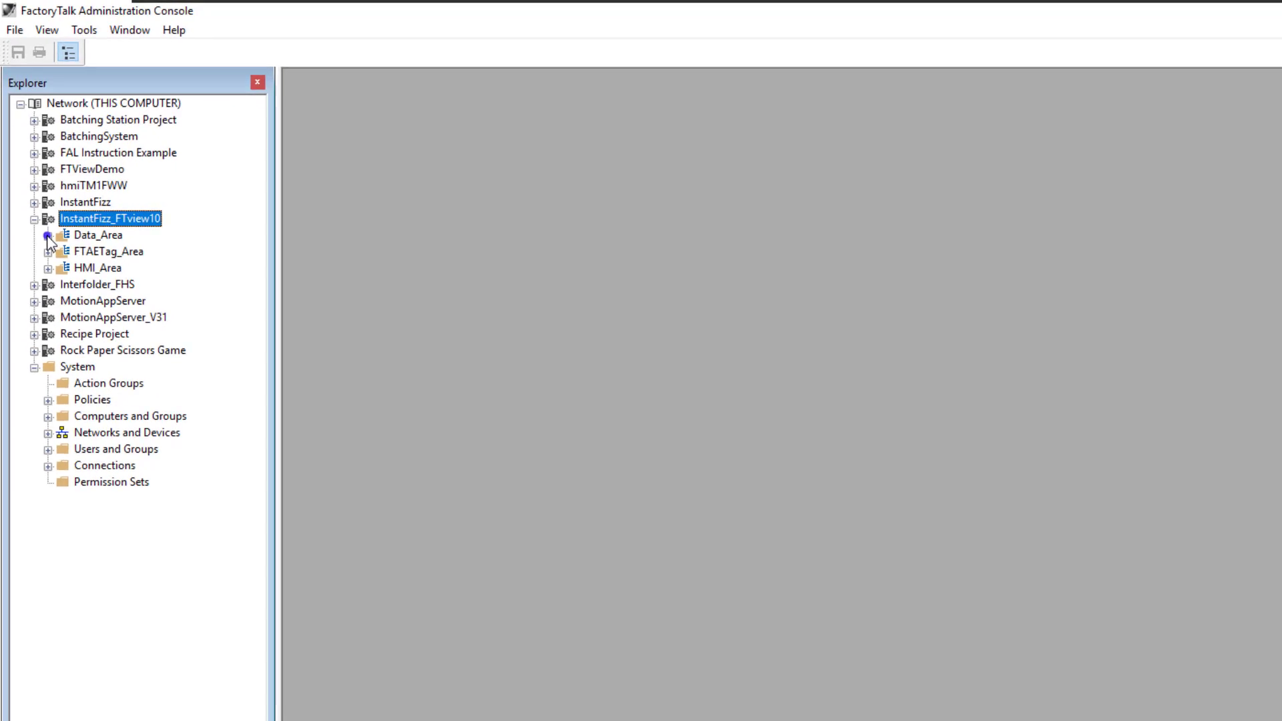
pyautogui.click(47, 236)
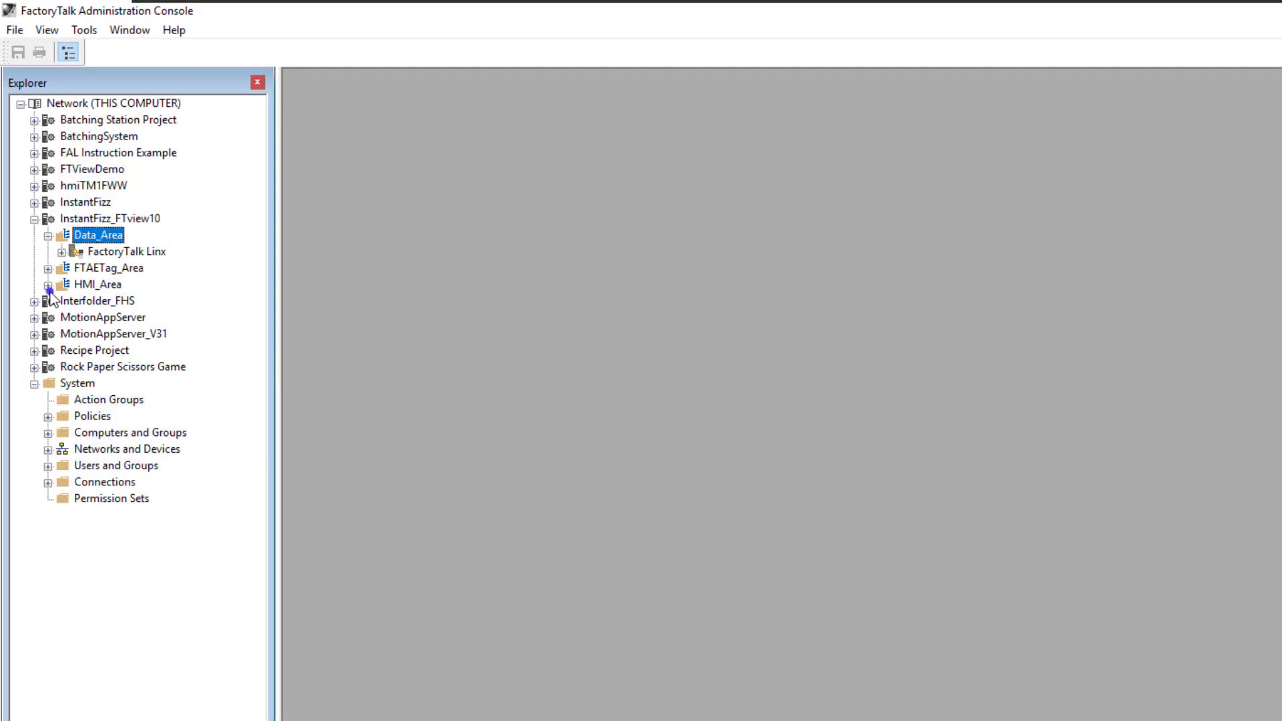
pyautogui.click(48, 286)
pyautogui.click(48, 270)
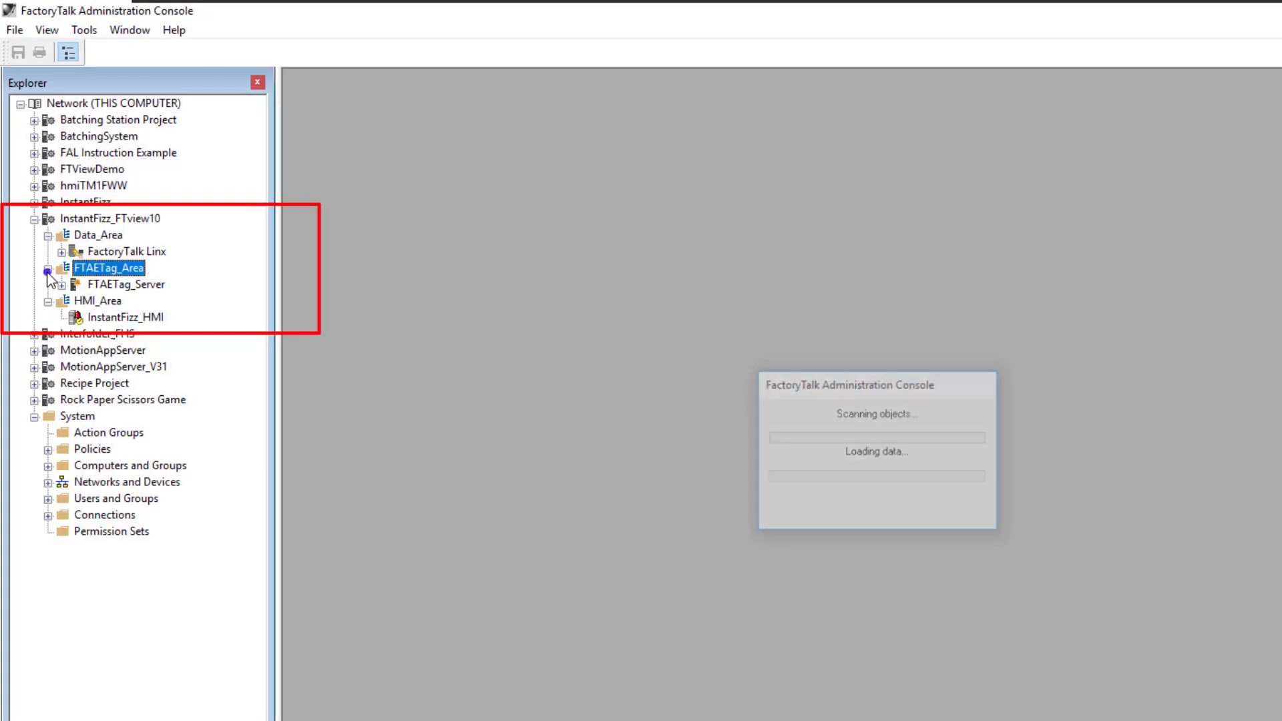
# Change the computer hosting the FactoryTalk Linx server in Data_Area to the local computer and apply the change
pyautogui.rightClick(98, 253)
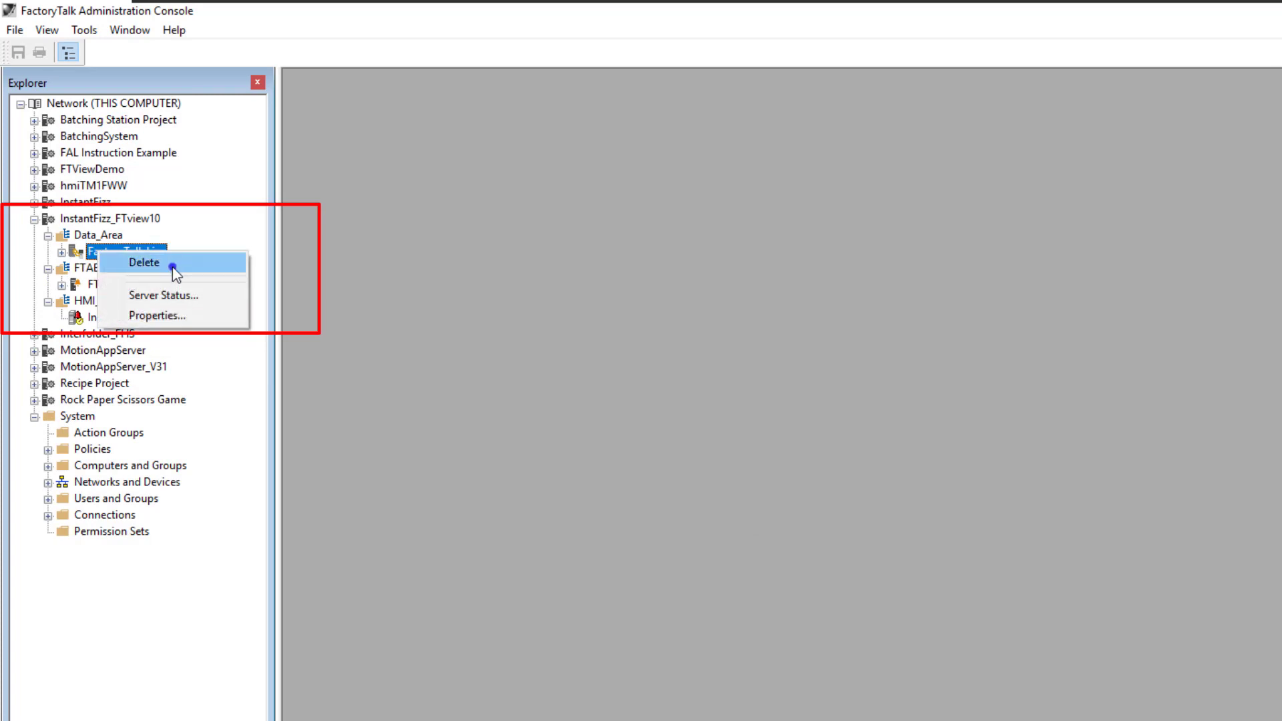
pyautogui.click(160, 316)
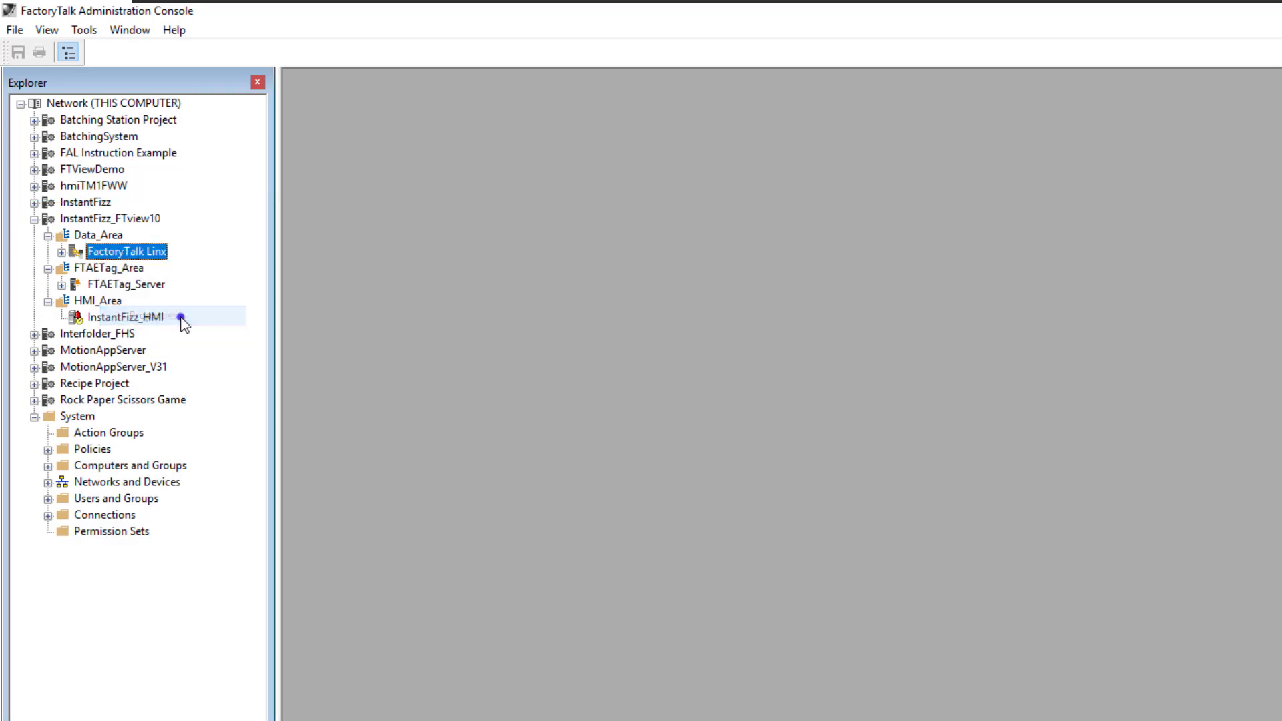
pyautogui.click(1000, 484)
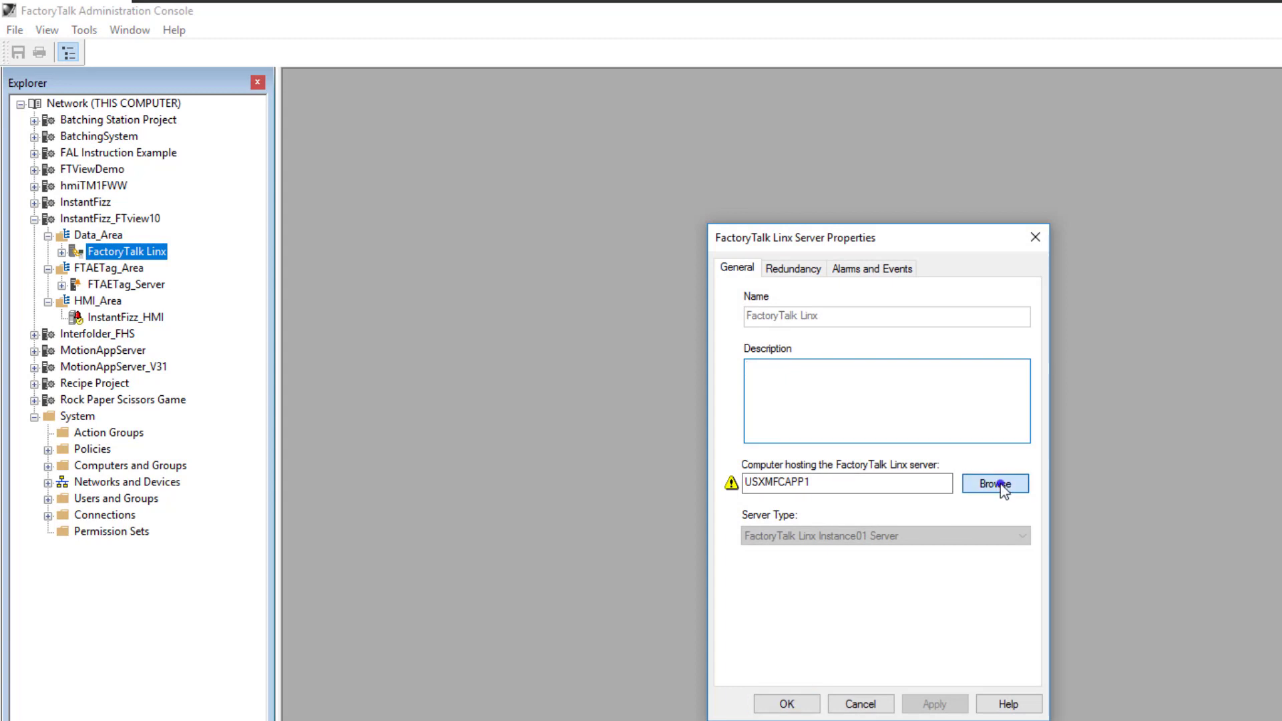
pyautogui.click(766, 324)
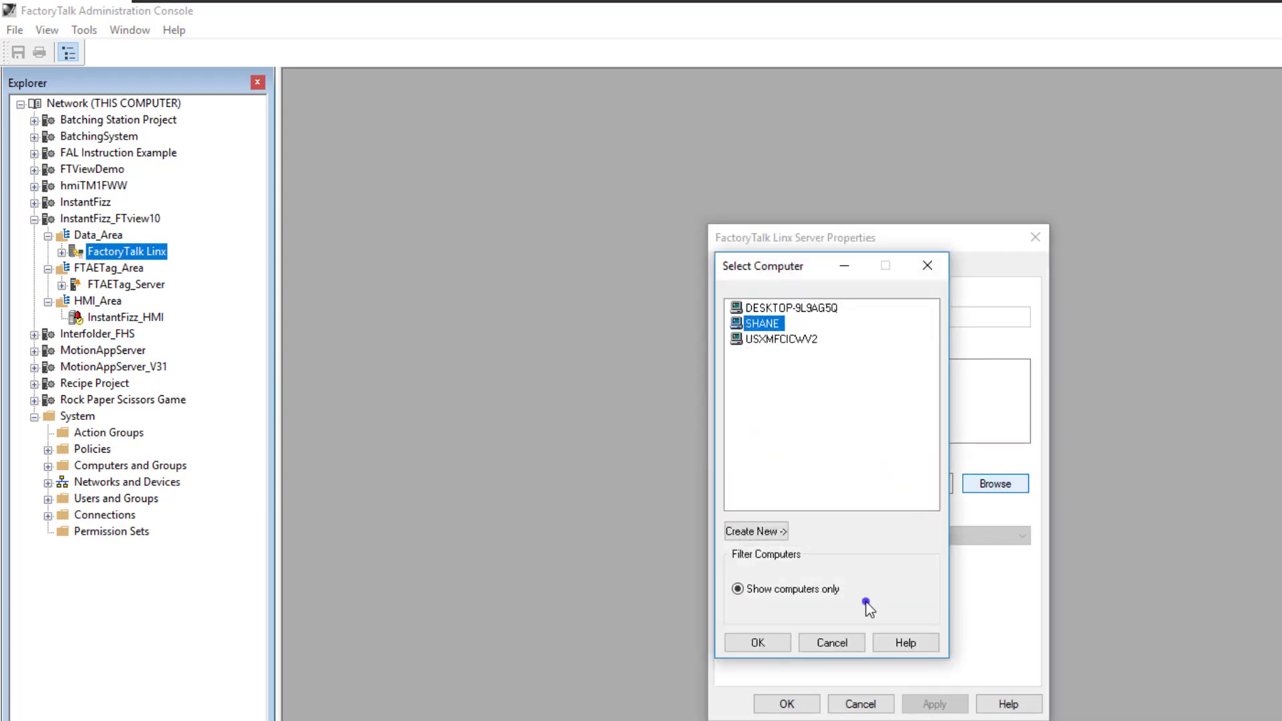
pyautogui.click(753, 641)
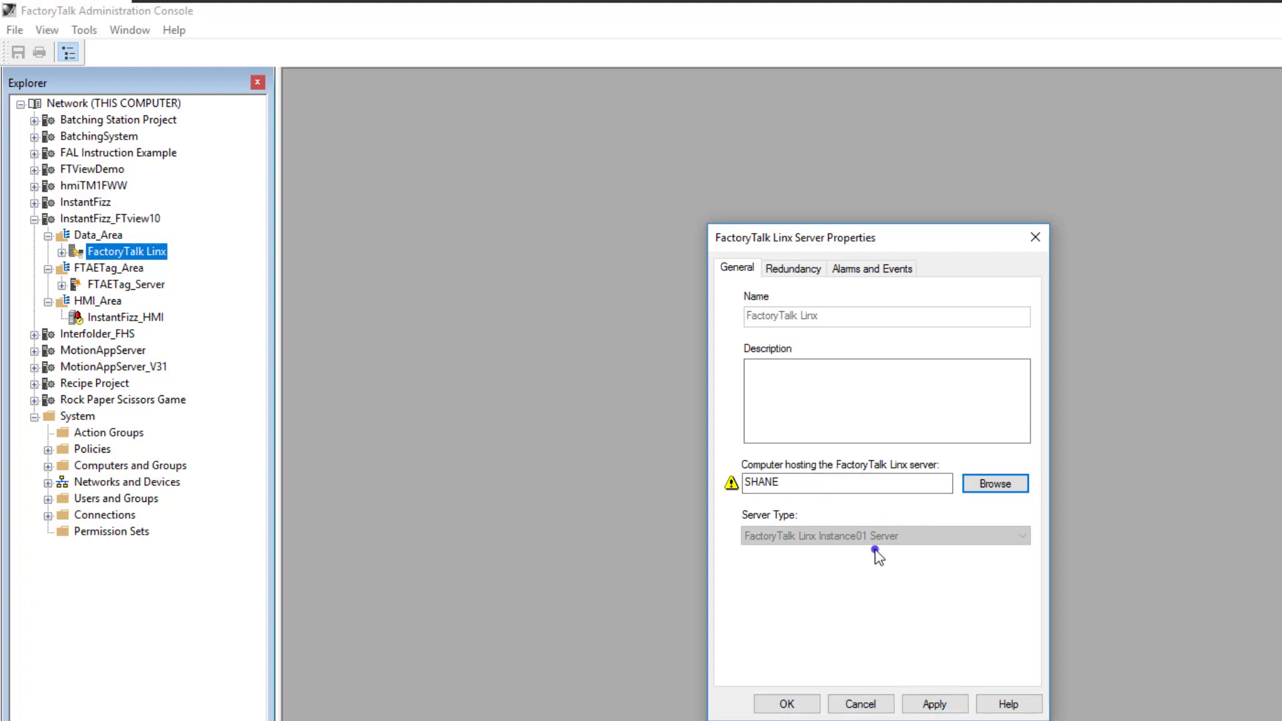
pyautogui.click(934, 704)
pyautogui.click(1050, 584)
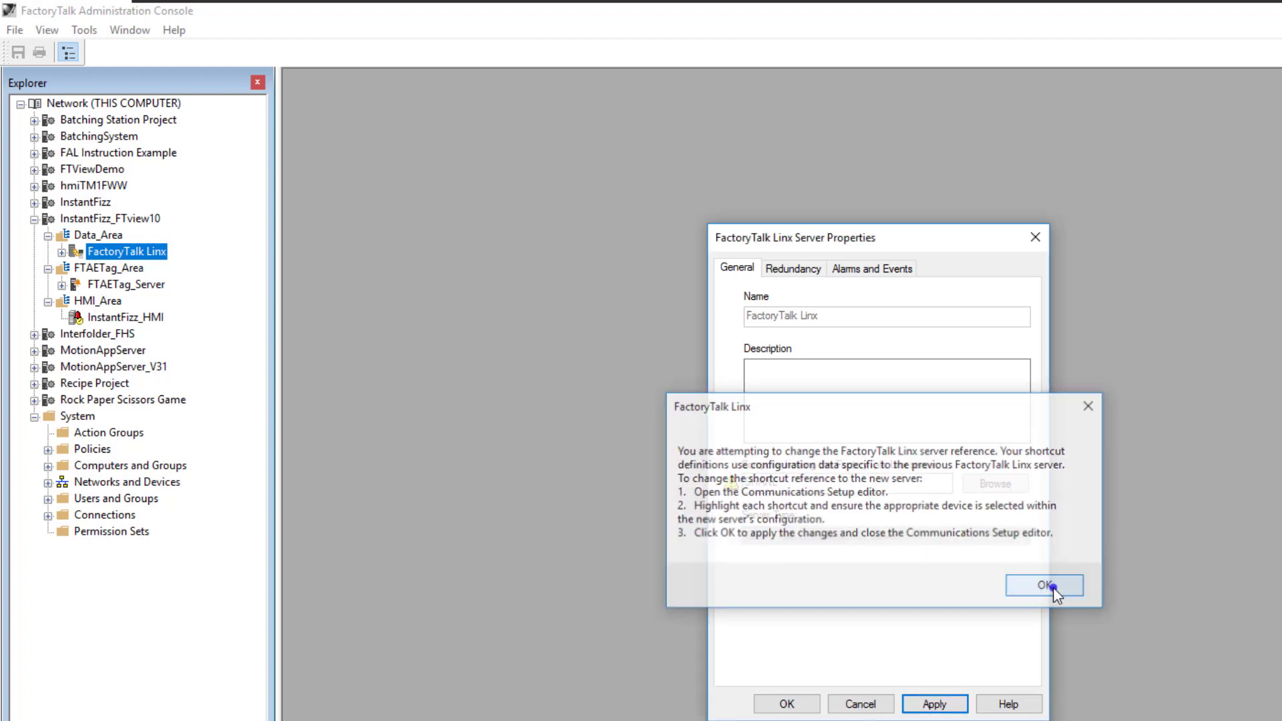
pyautogui.click(787, 703)
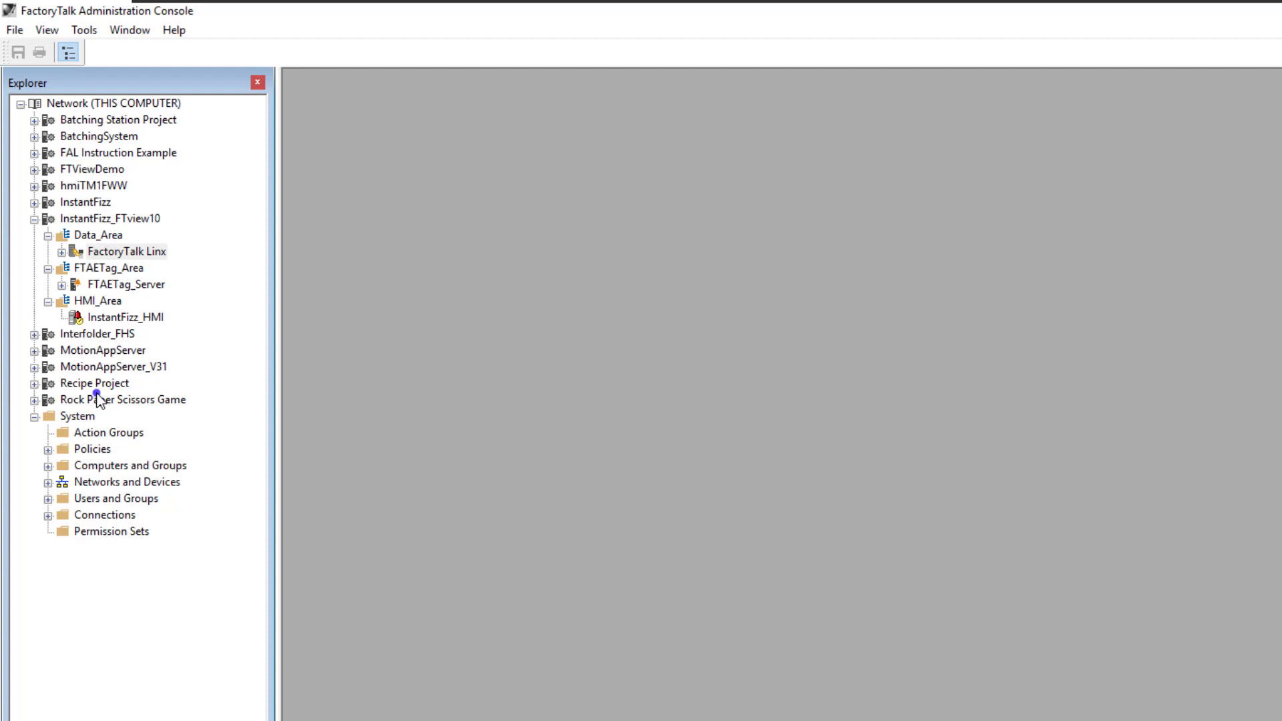
# Check the options available for the InstantFizz_HMI server, then close the administration console and launch FactoryTalk View Studio
pyautogui.rightClick(102, 319)
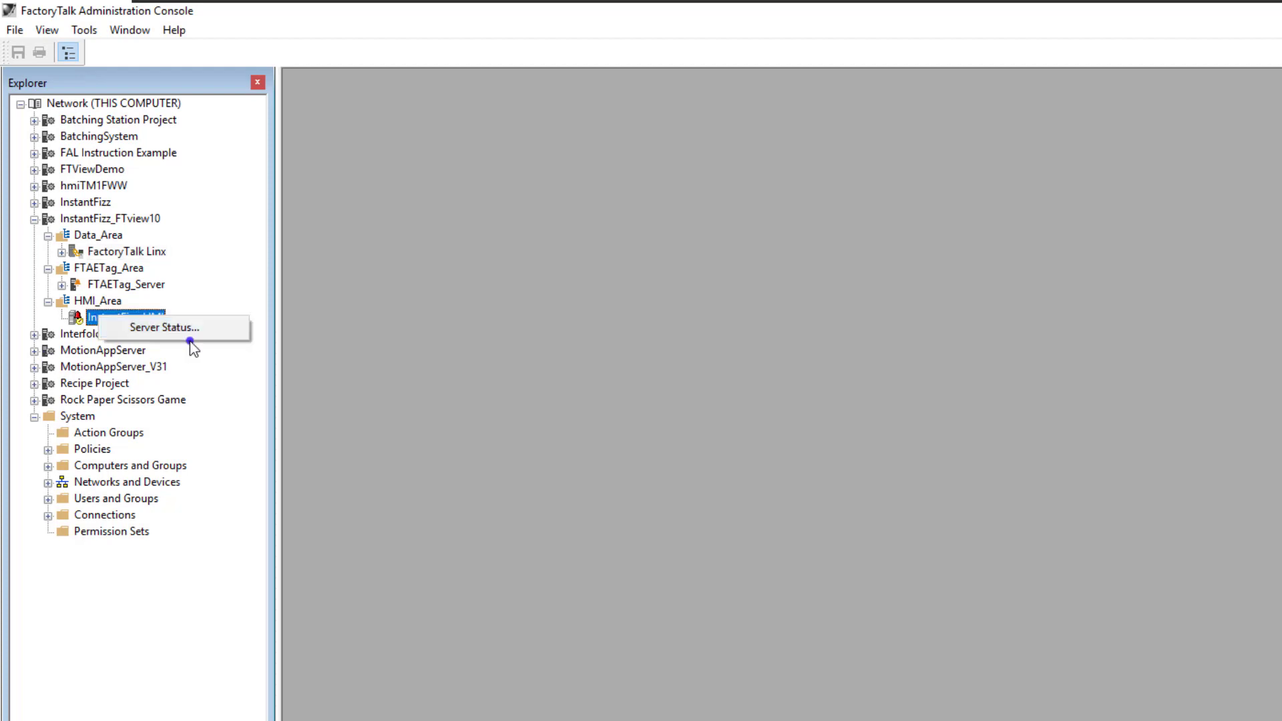
pyautogui.click(428, 353)
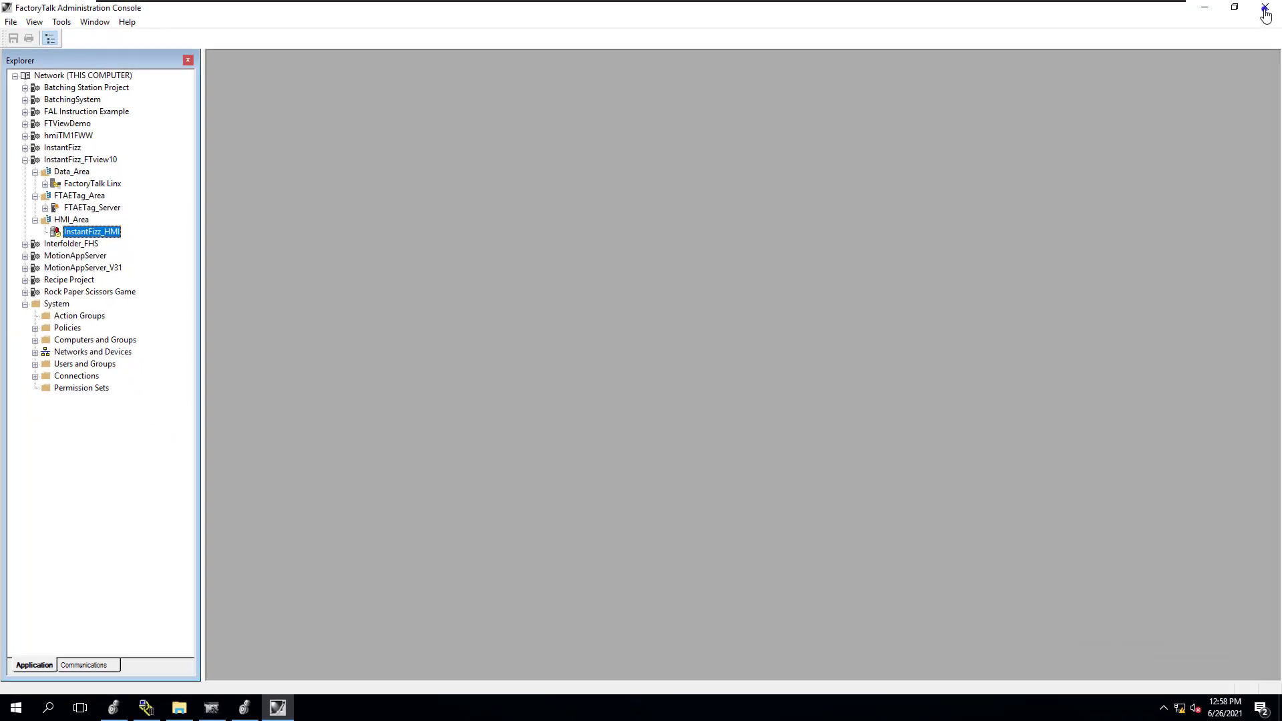
pyautogui.click(1264, 14)
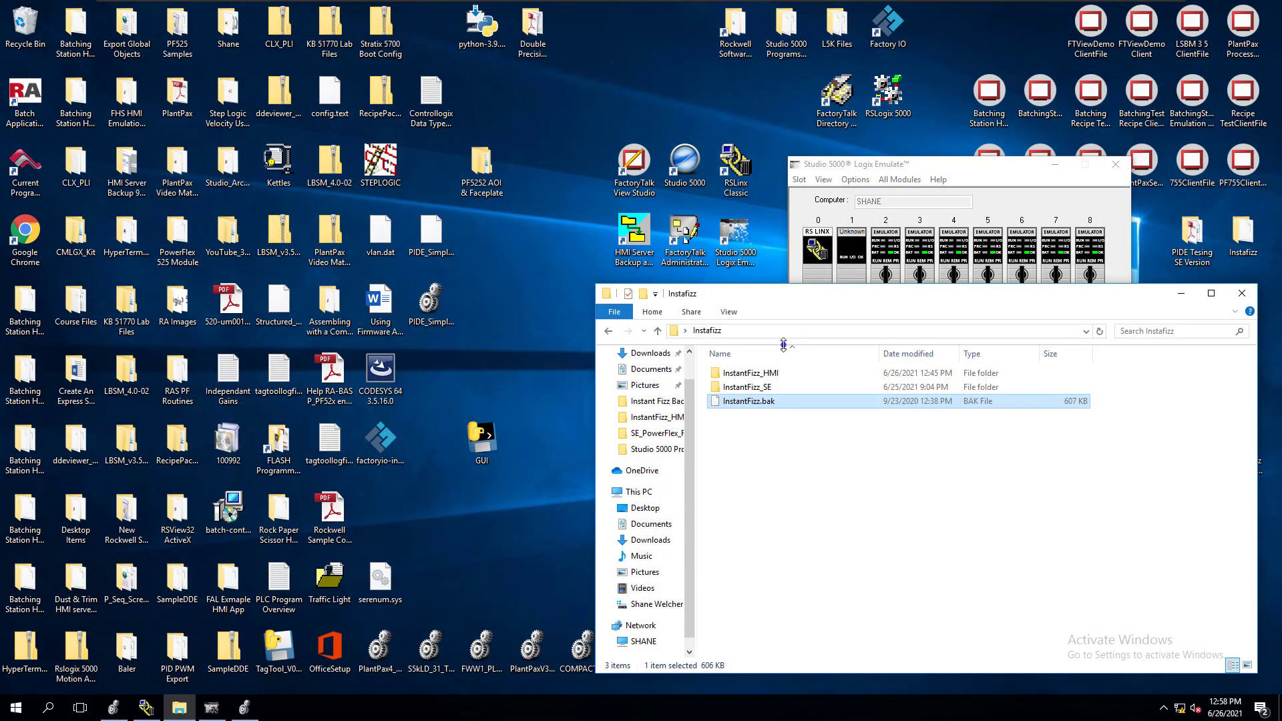
pyautogui.click(636, 188)
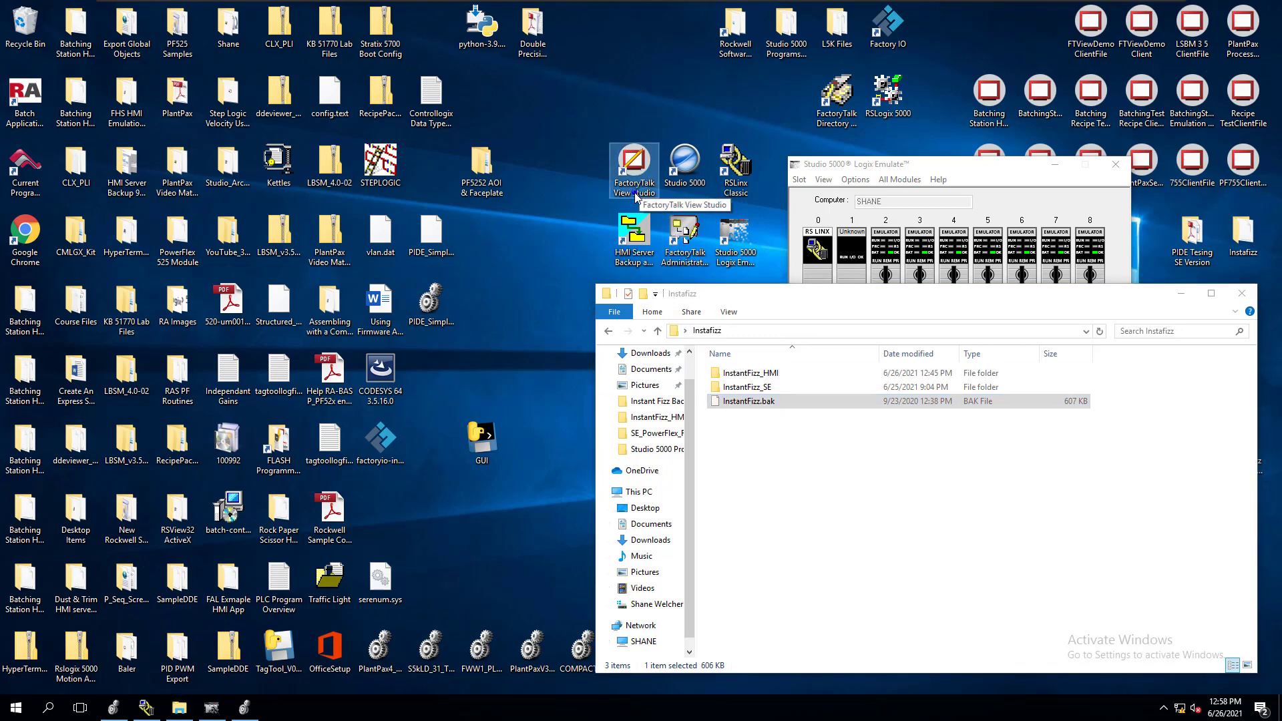
pyautogui.doubleClick(639, 182)
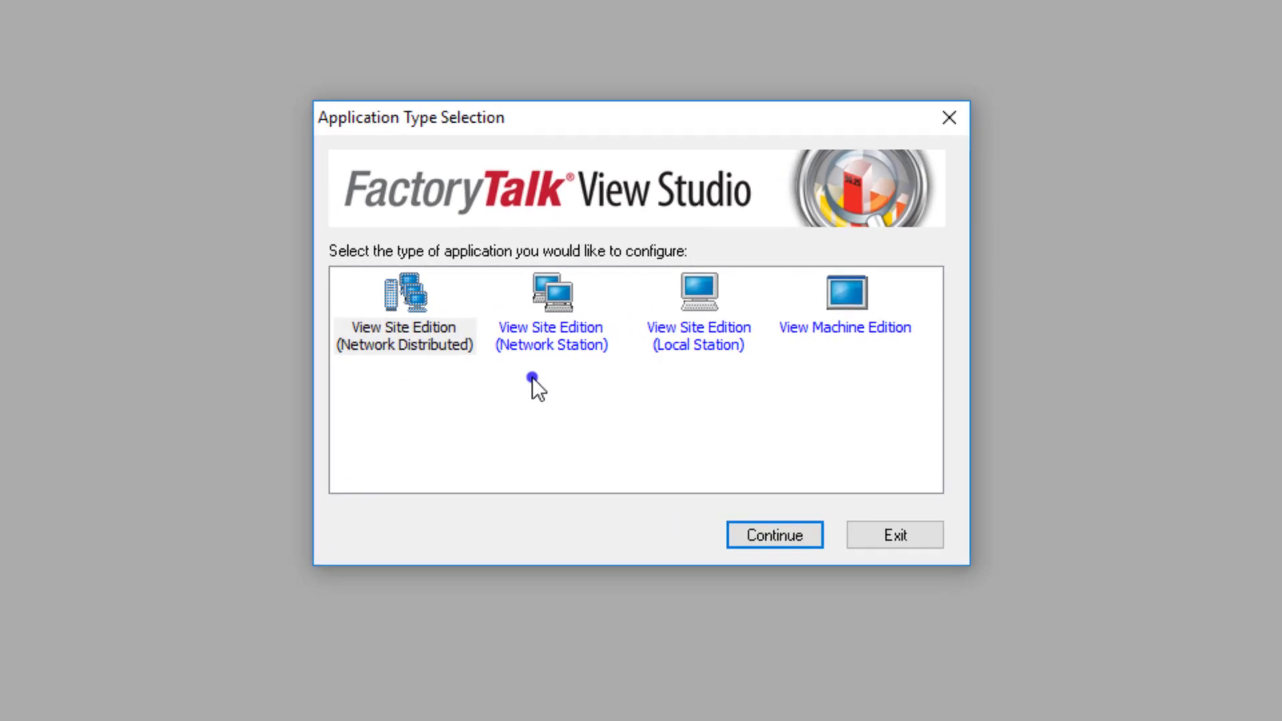
# Choose View Site Edition (Network Distributed) as the application type and open the existing InstantFizz_FTview10 application, dismissing the error message
pyautogui.click(856, 338)
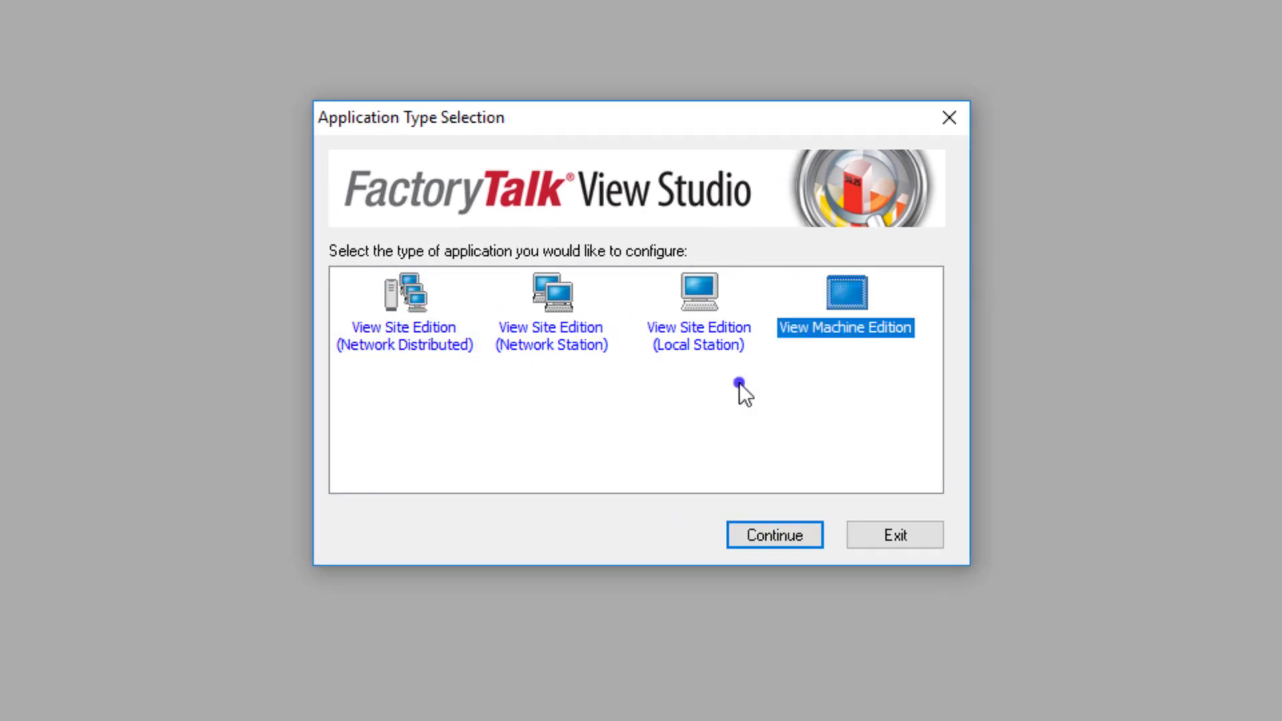
pyautogui.click(688, 342)
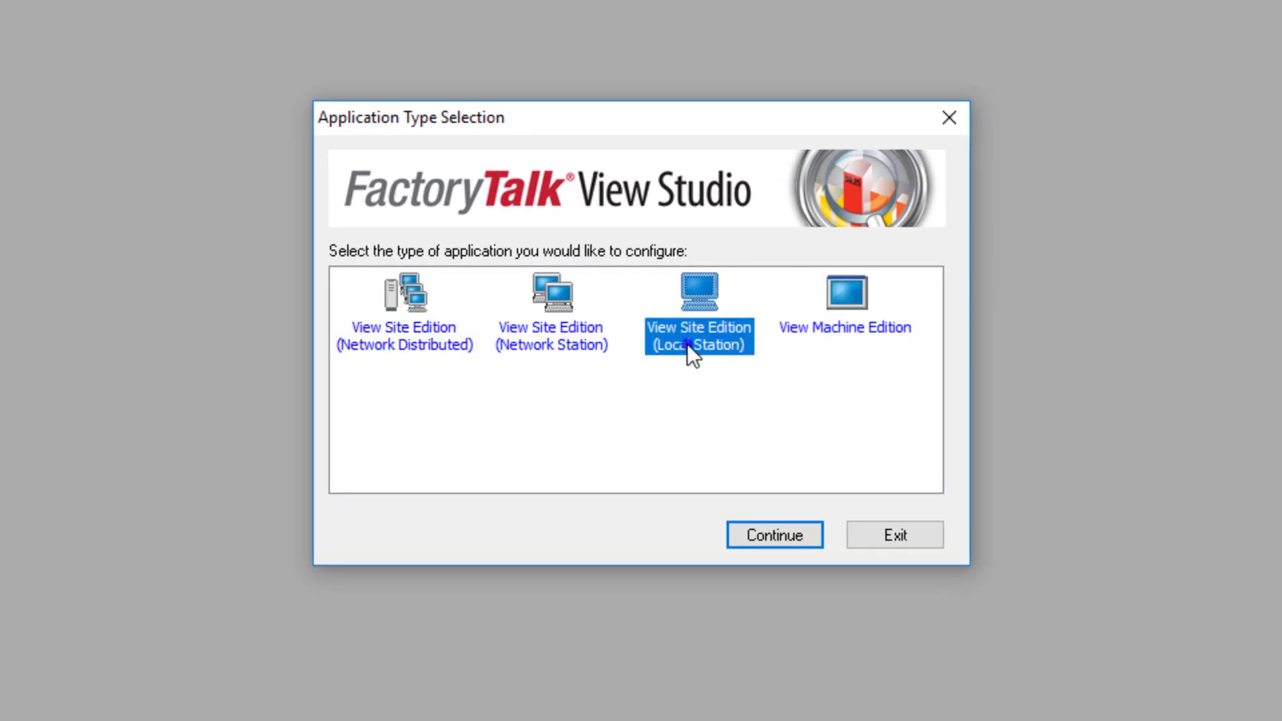
pyautogui.click(569, 344)
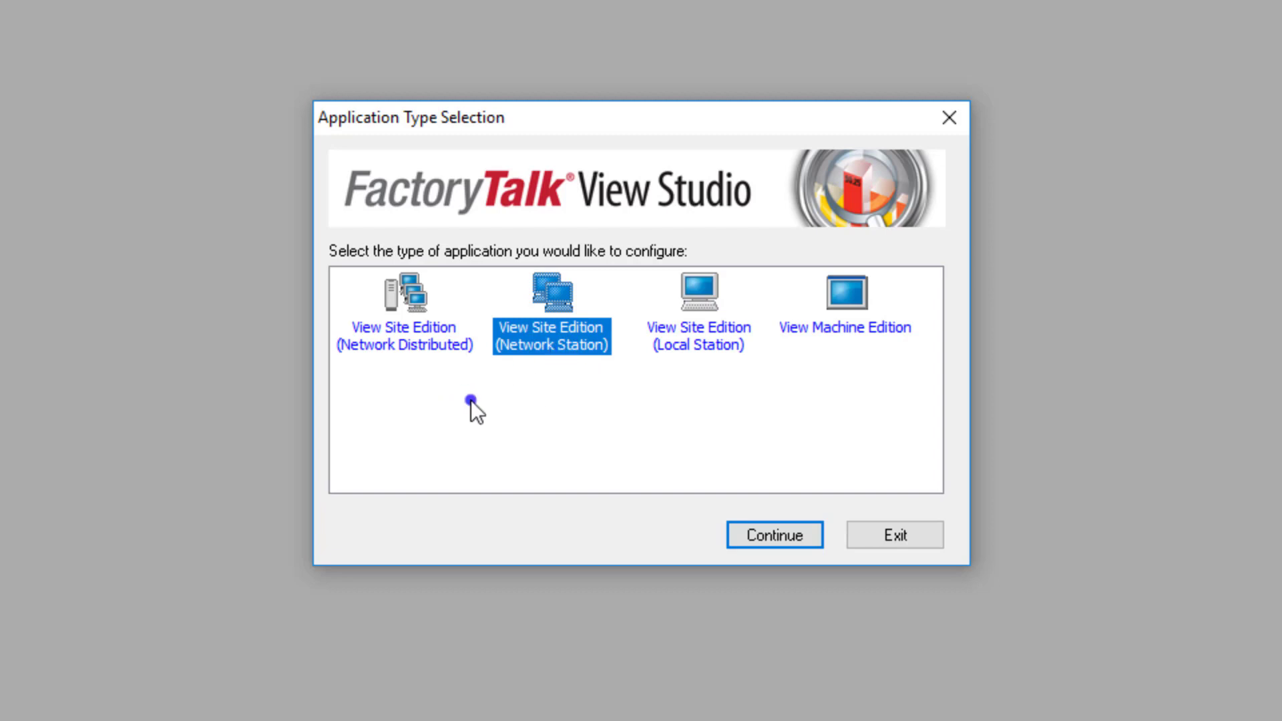
pyautogui.click(398, 350)
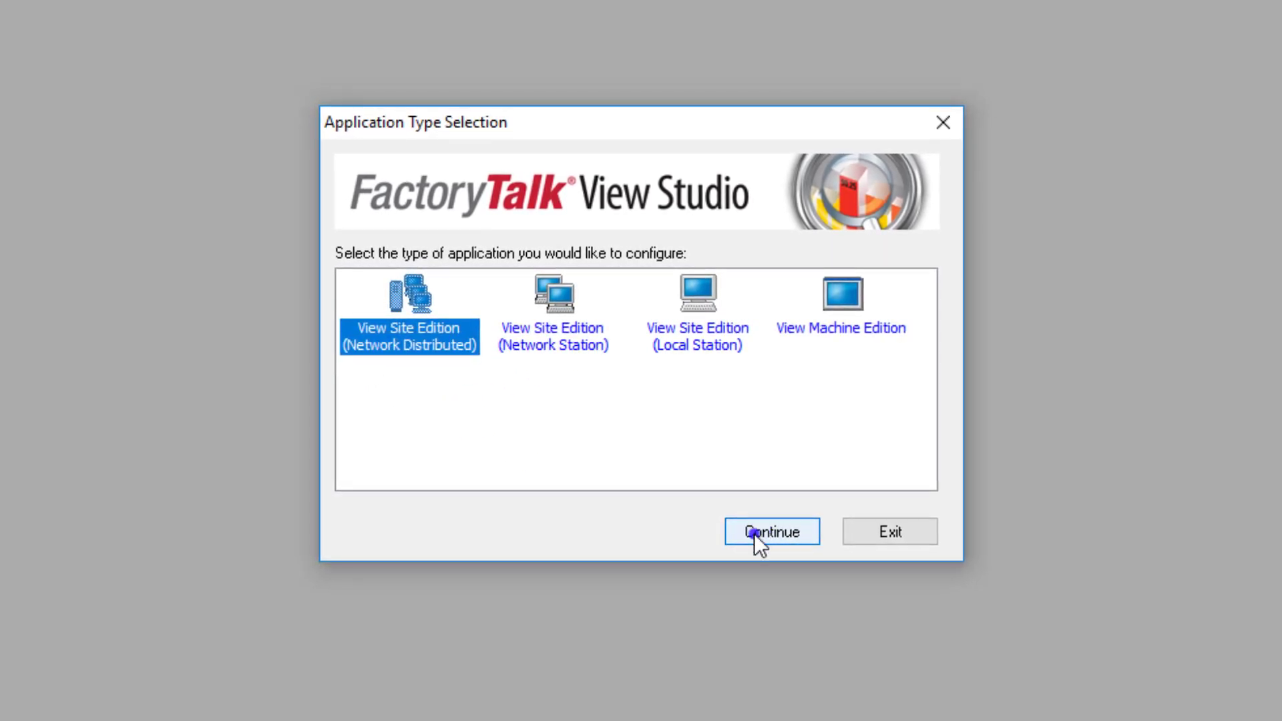
pyautogui.click(757, 529)
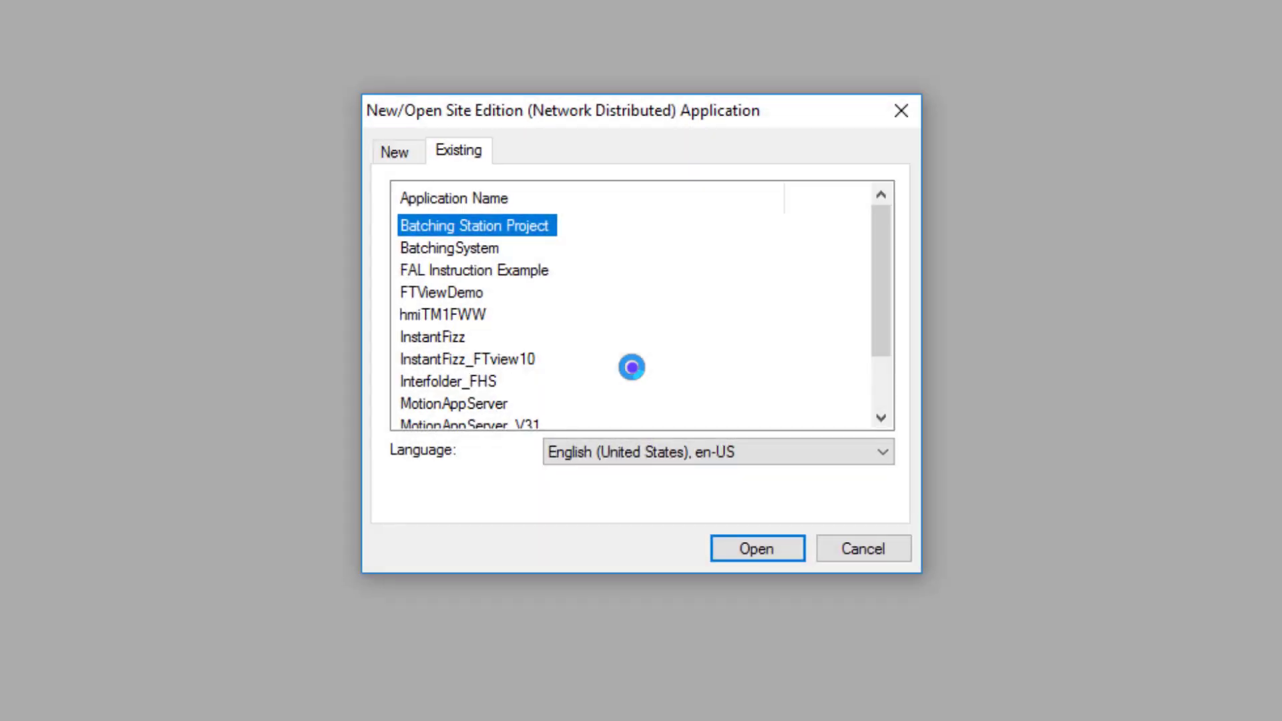
pyautogui.click(532, 358)
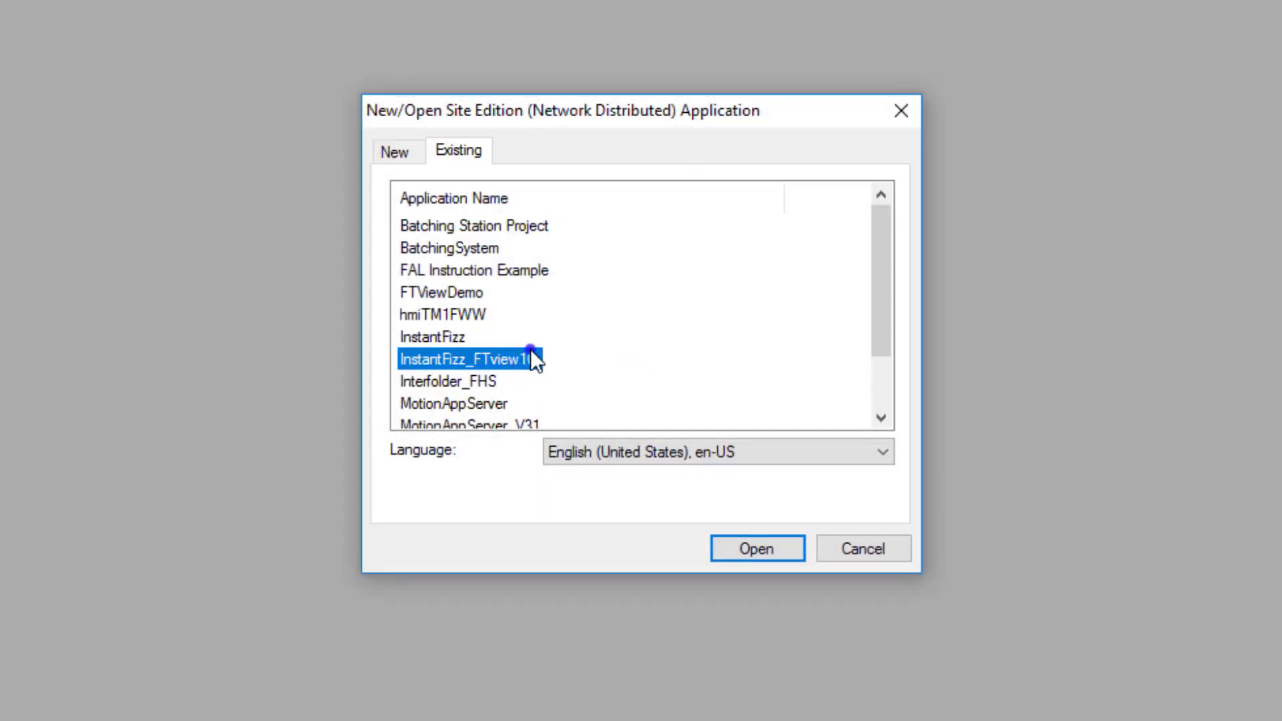
pyautogui.click(768, 548)
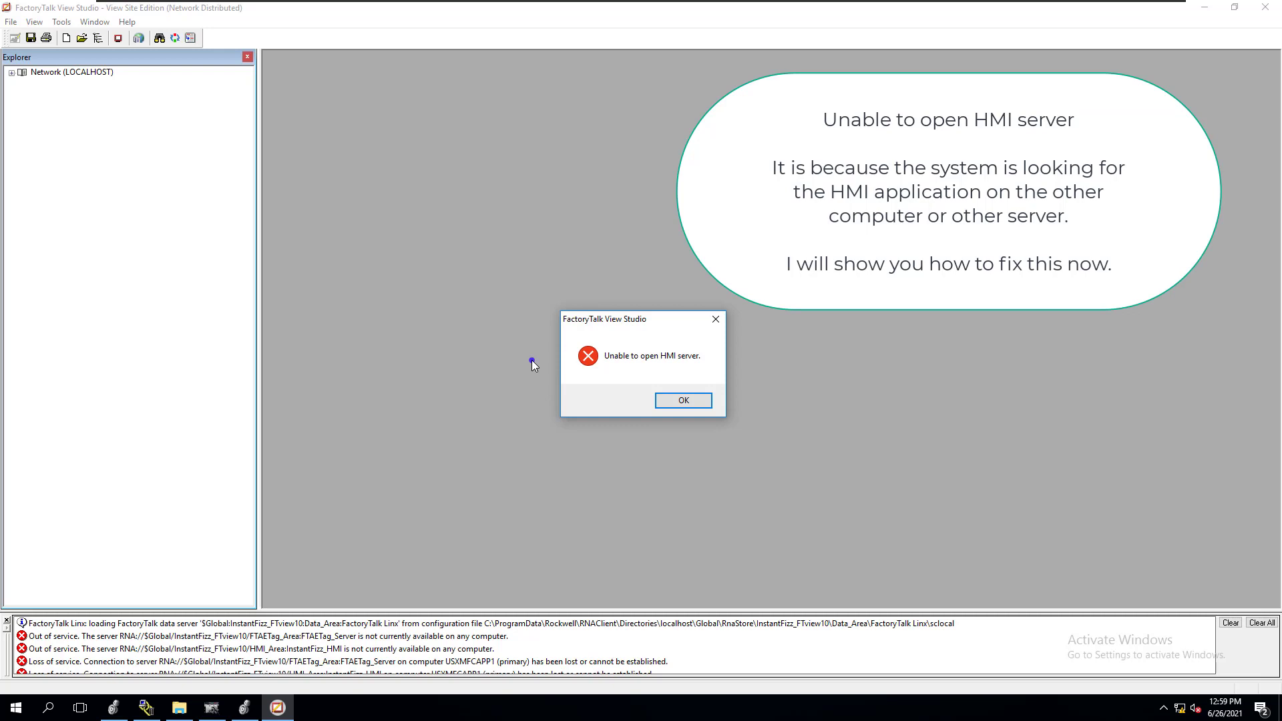
pyautogui.click(679, 400)
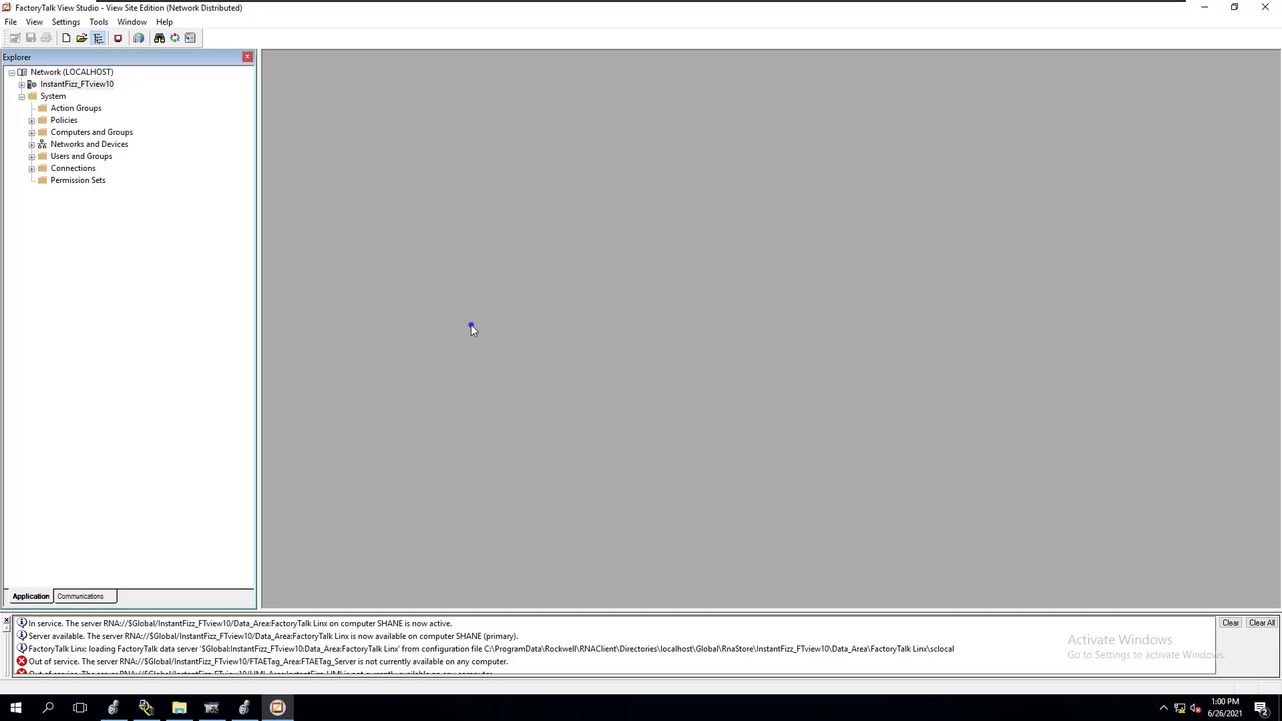
# Expand InstantFizz_FTview10 and its Data_Area down to the contents of the FactoryTalk Linx server
pyautogui.click(21, 84)
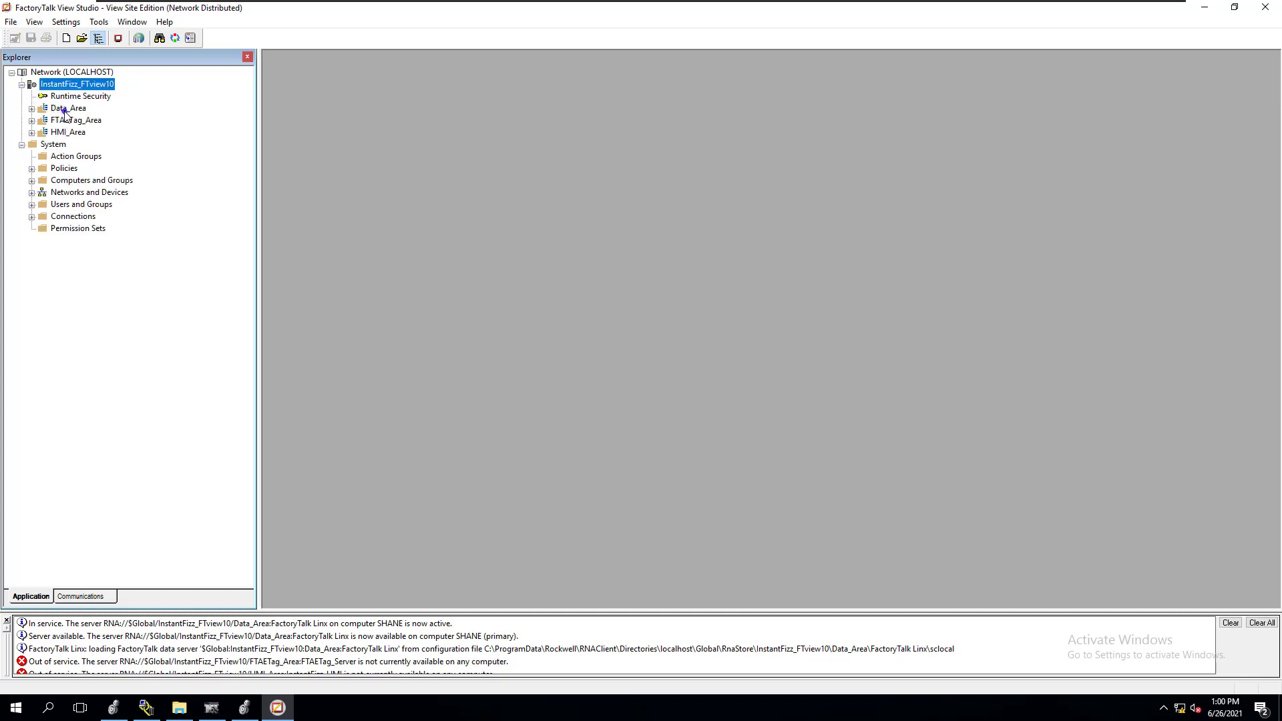
pyautogui.click(32, 108)
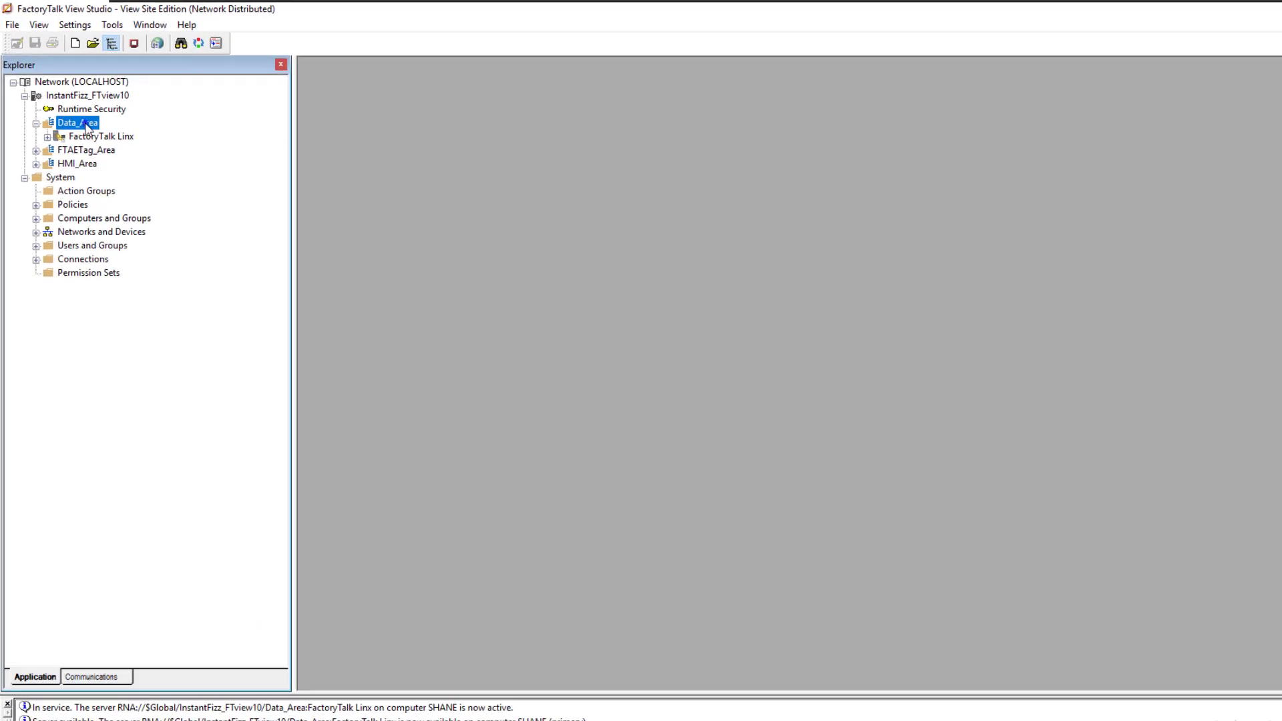
pyautogui.click(81, 120)
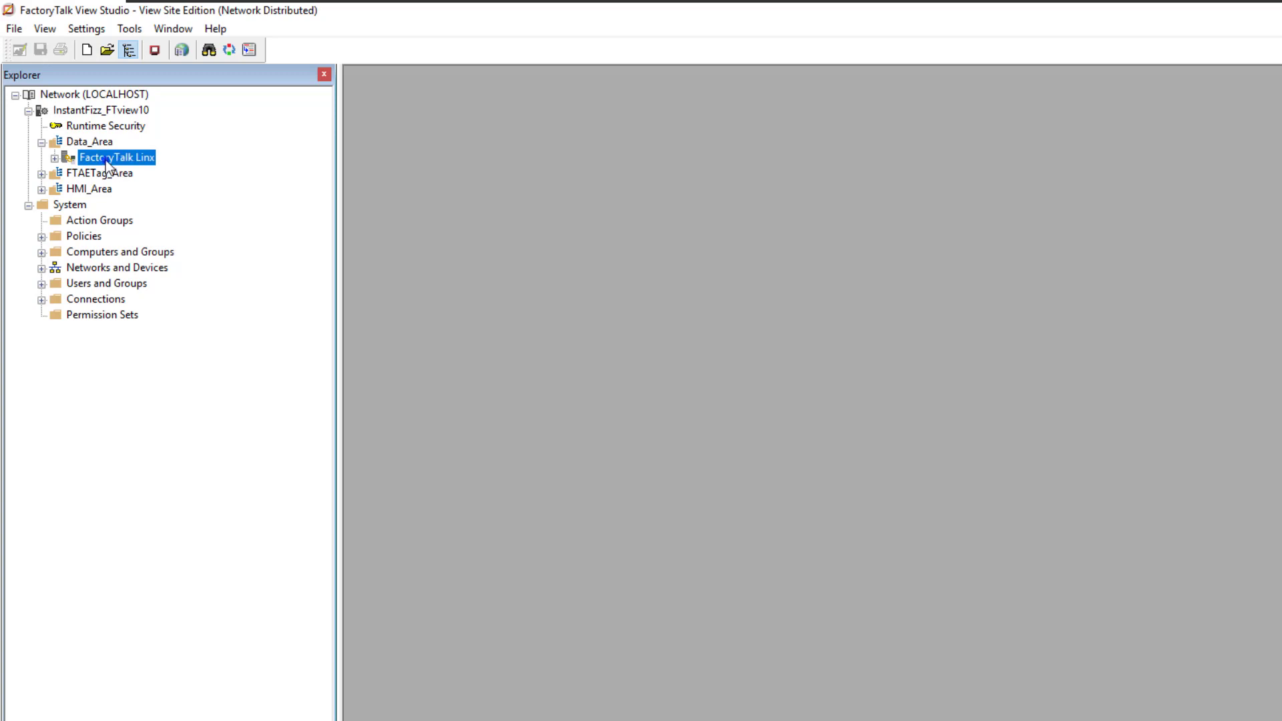
pyautogui.click(53, 157)
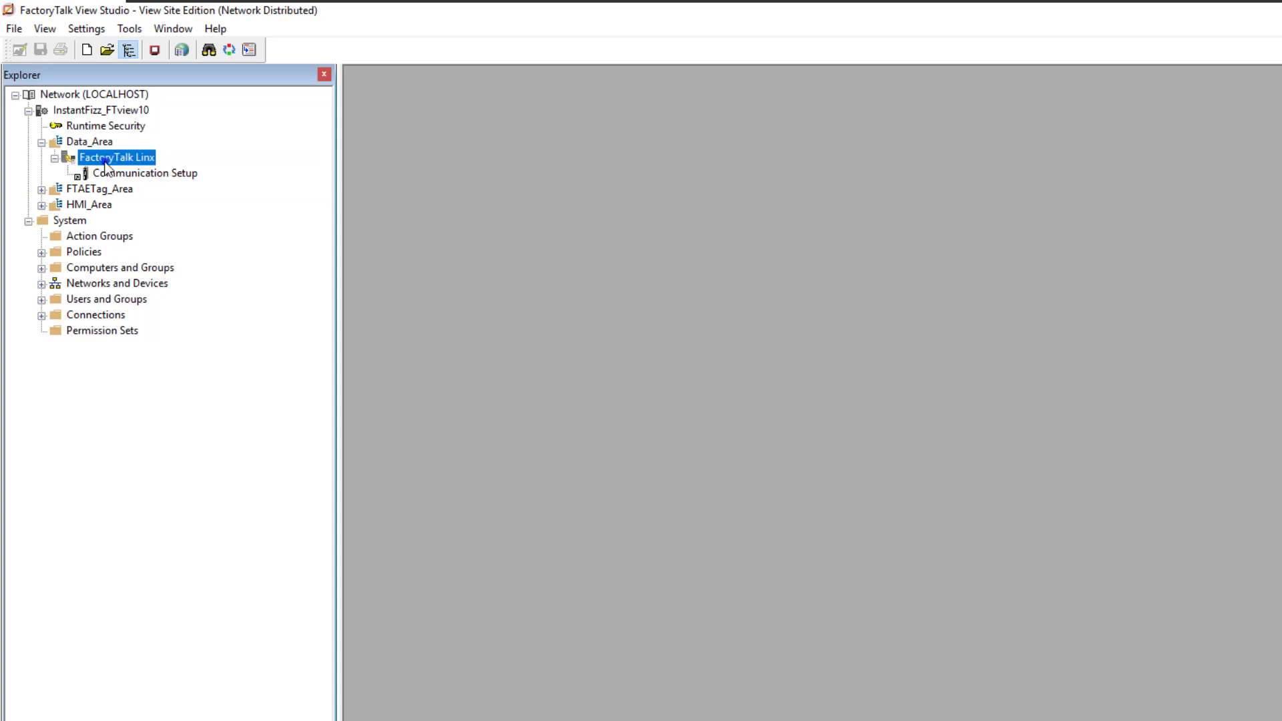
# Copy the name of the InstantFizz_HMI server in HMI_Area from its properties, leaving the properties unchanged
pyautogui.doubleClick(50, 205)
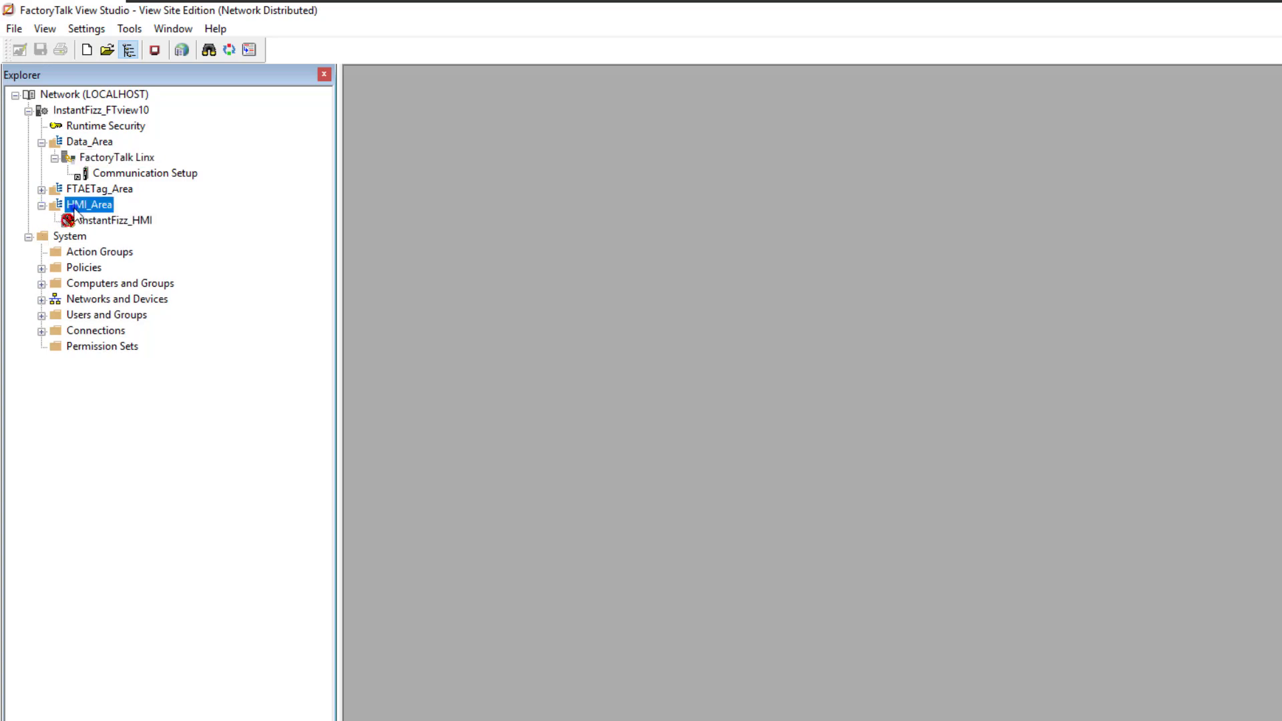
pyautogui.click(103, 226)
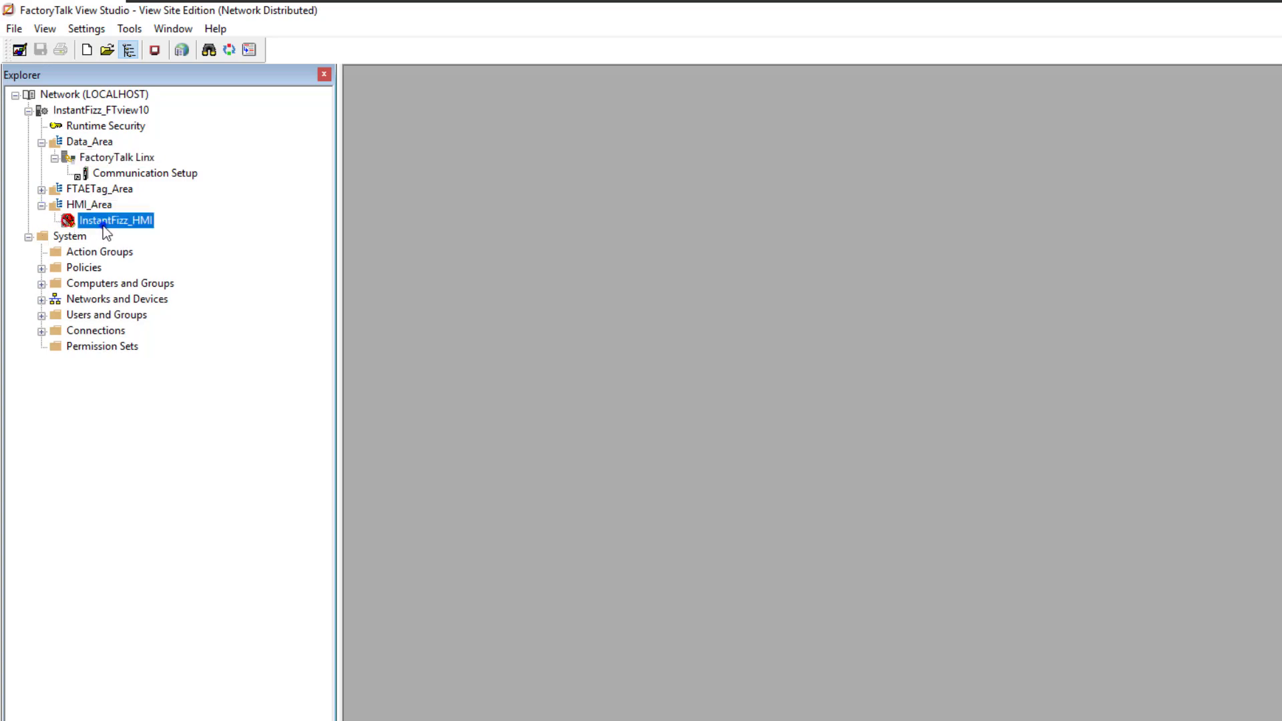
pyautogui.rightClick(103, 225)
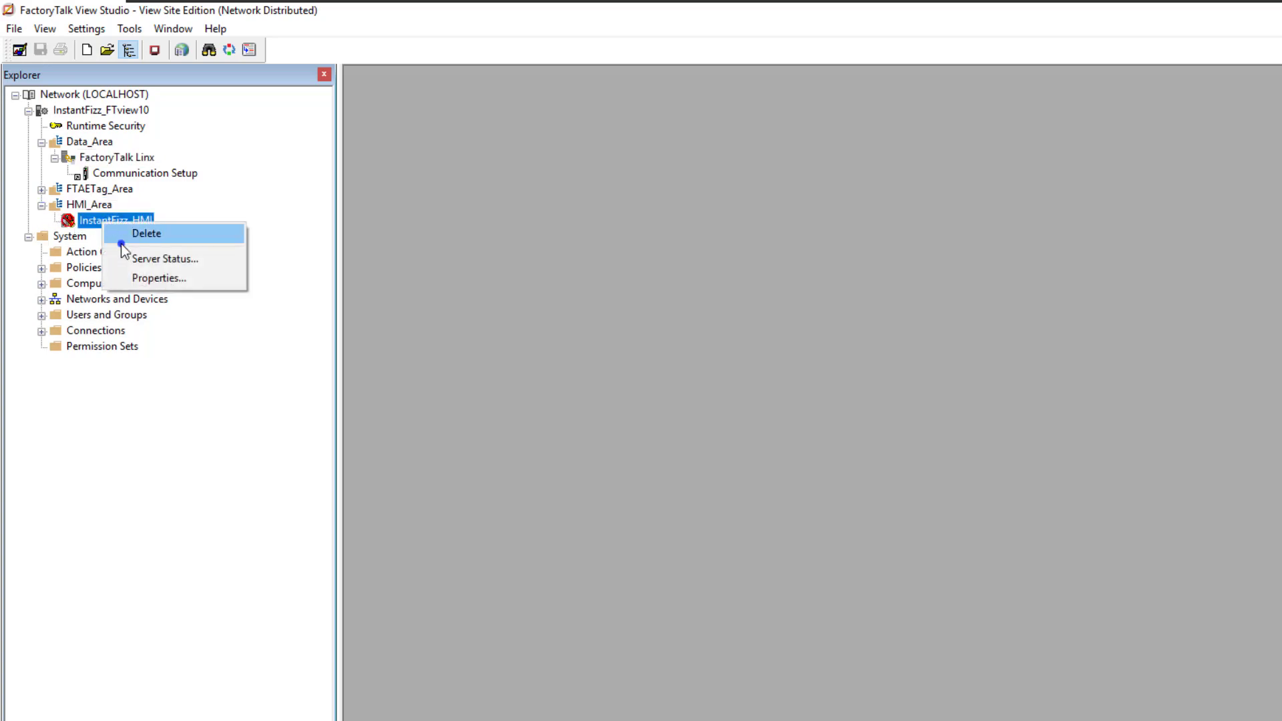
pyautogui.click(130, 279)
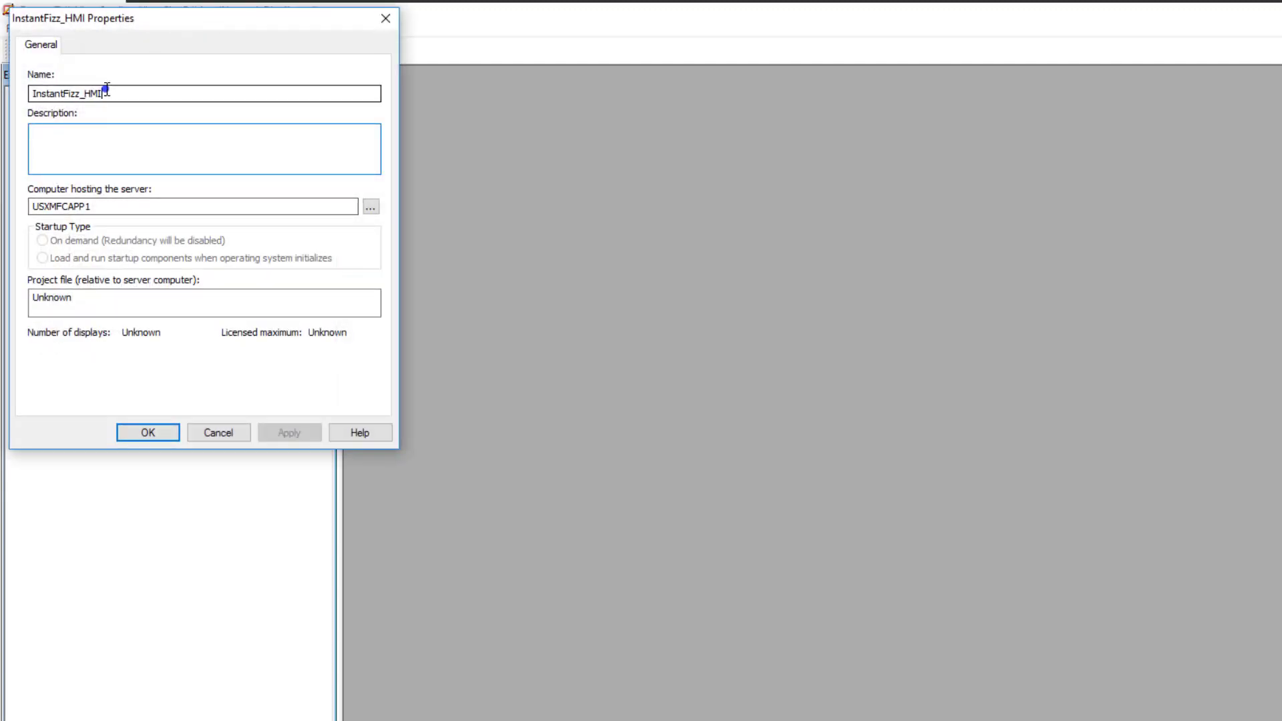
pyautogui.moveTo(106, 88); pyautogui.dragTo(32, 92)
pyautogui.rightClick(44, 94)
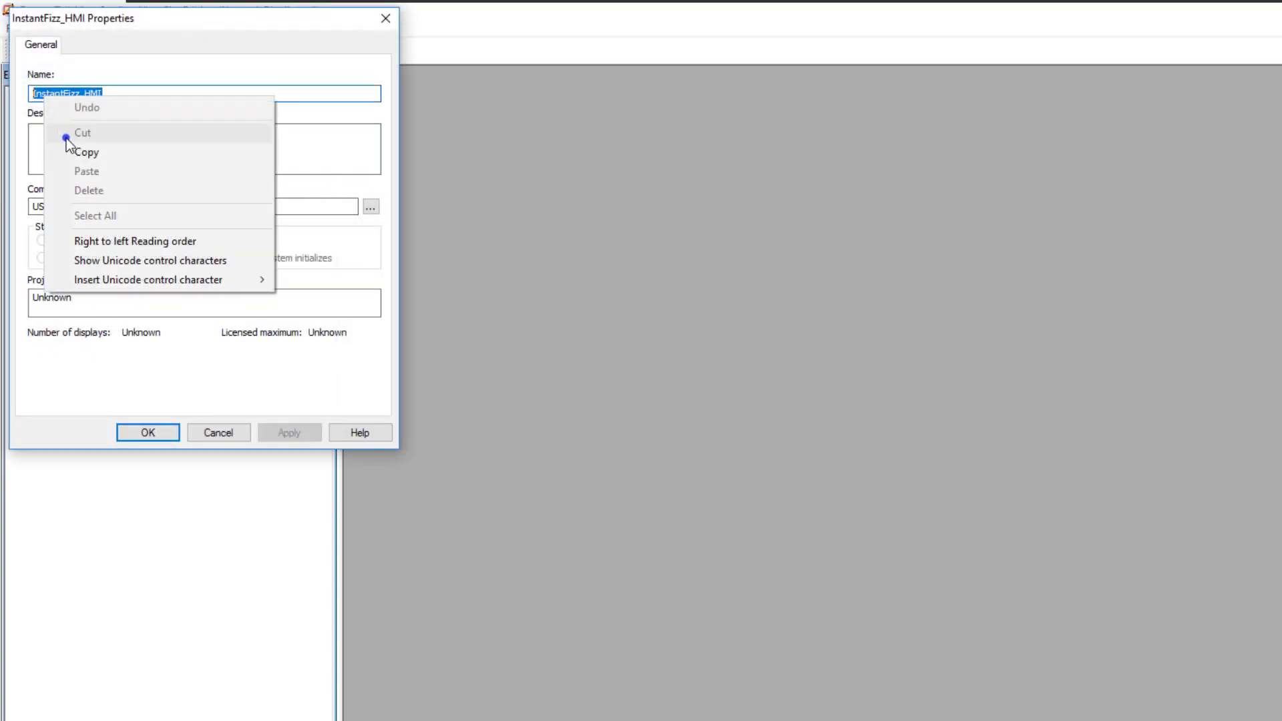
pyautogui.click(73, 151)
pyautogui.click(230, 429)
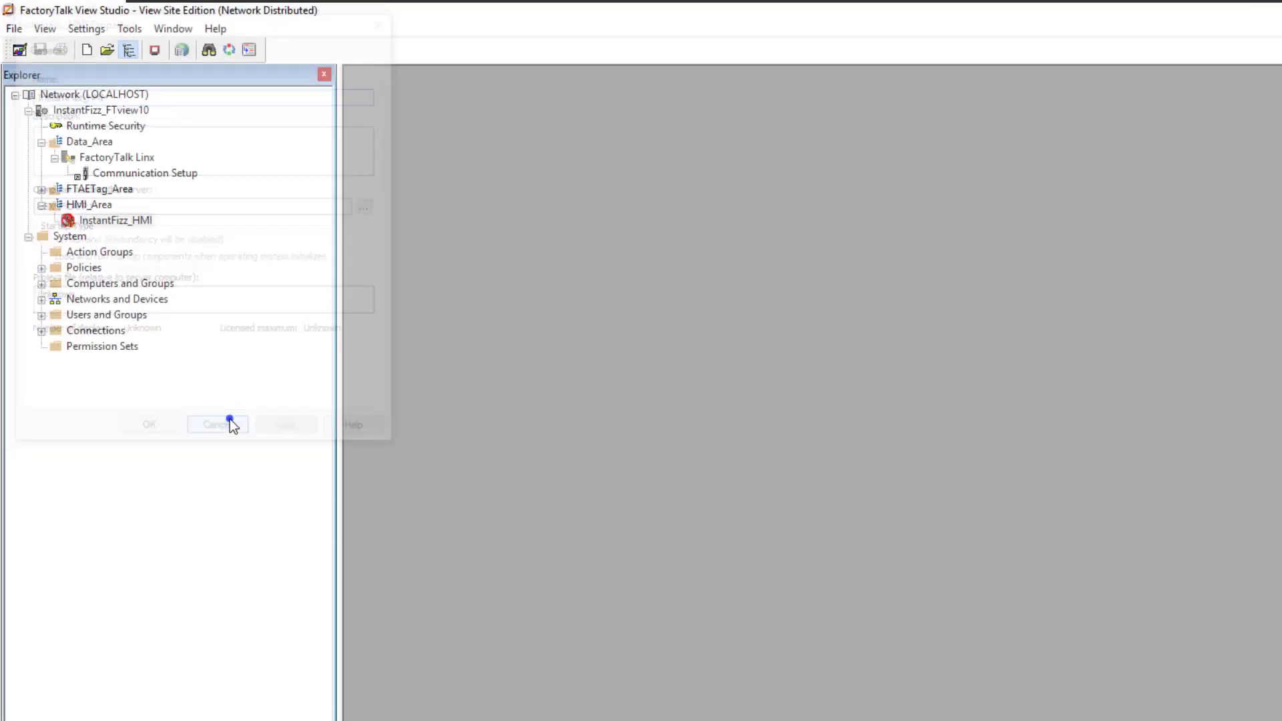
# Delete the InstantFizz_HMI server from HMI_Area and confirm the deletion
pyautogui.rightClick(92, 222)
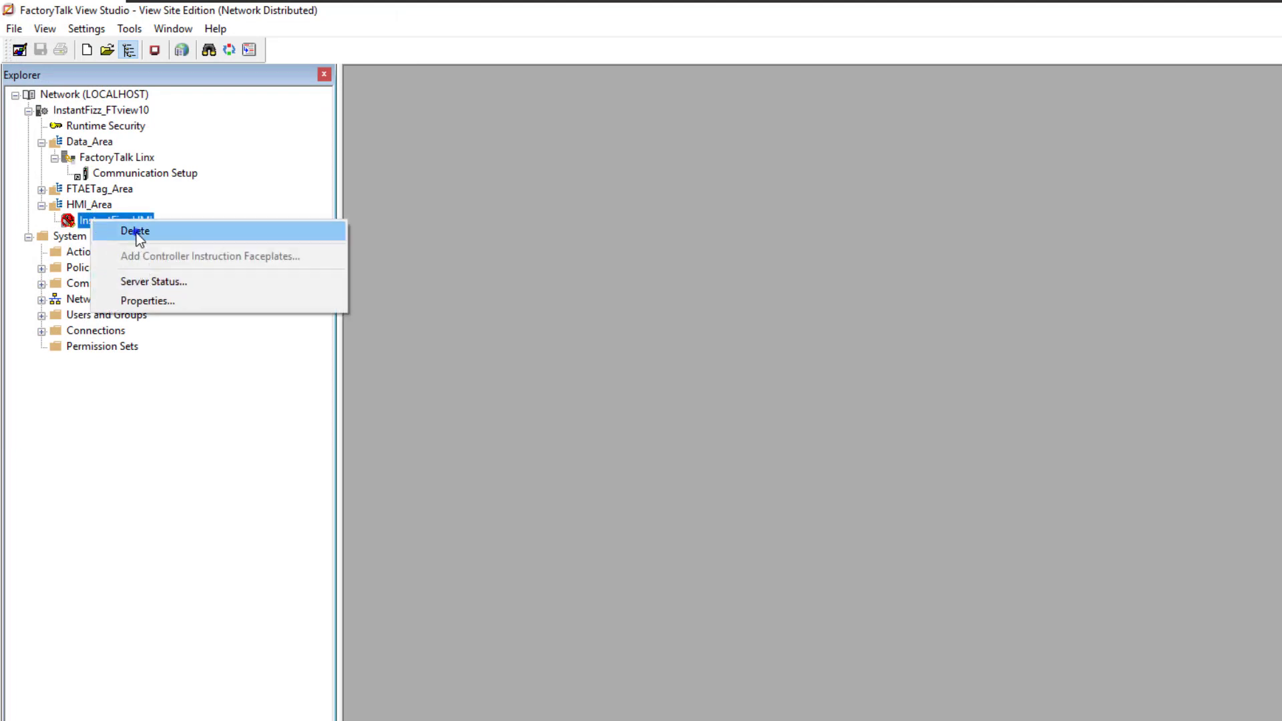
pyautogui.click(136, 231)
pyautogui.click(908, 552)
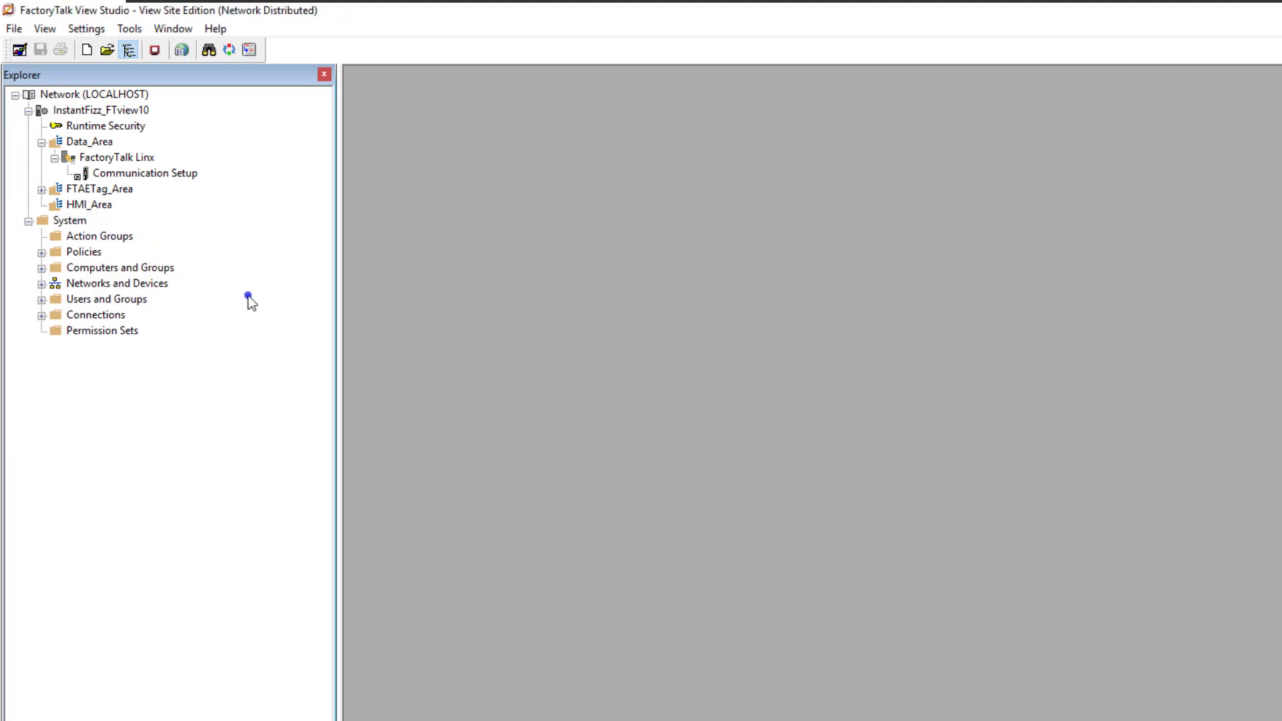
# Start adding an HMI server to HMI_Area by importing a project of type FactoryTalk View Site Edition Project
pyautogui.click(106, 206)
pyautogui.rightClick(108, 211)
pyautogui.moveTo(146, 263)
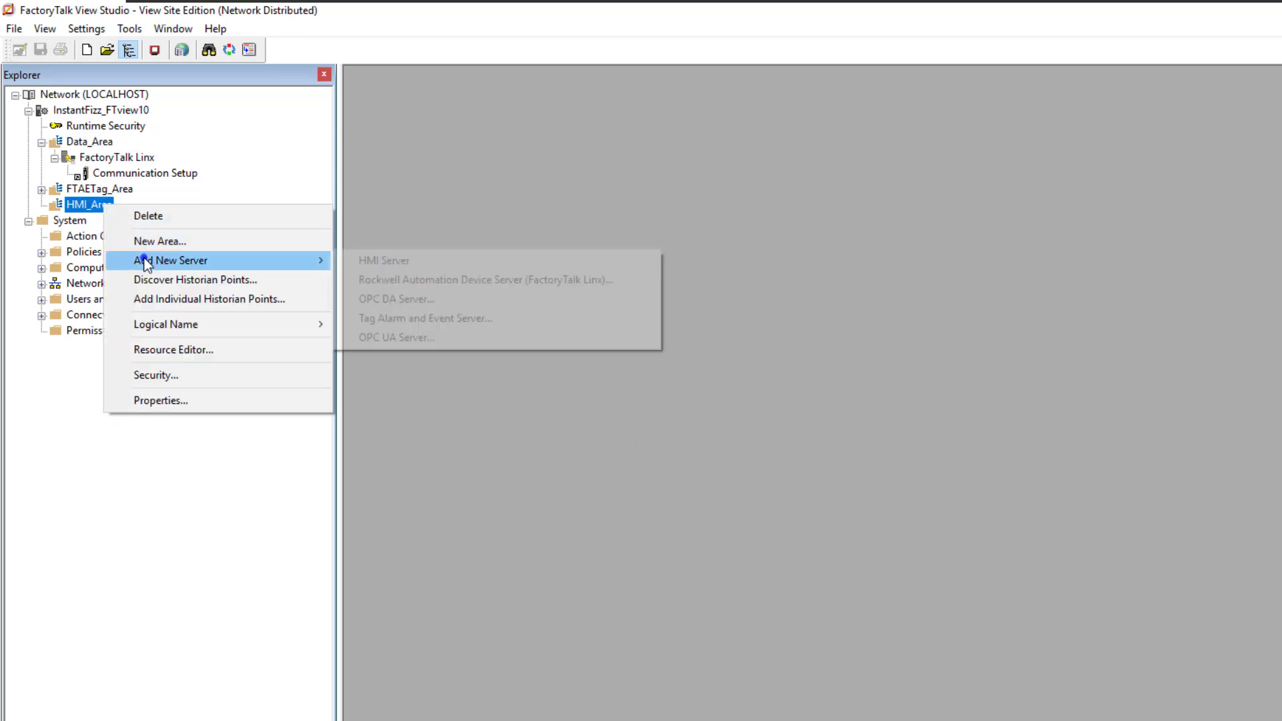
pyautogui.click(395, 266)
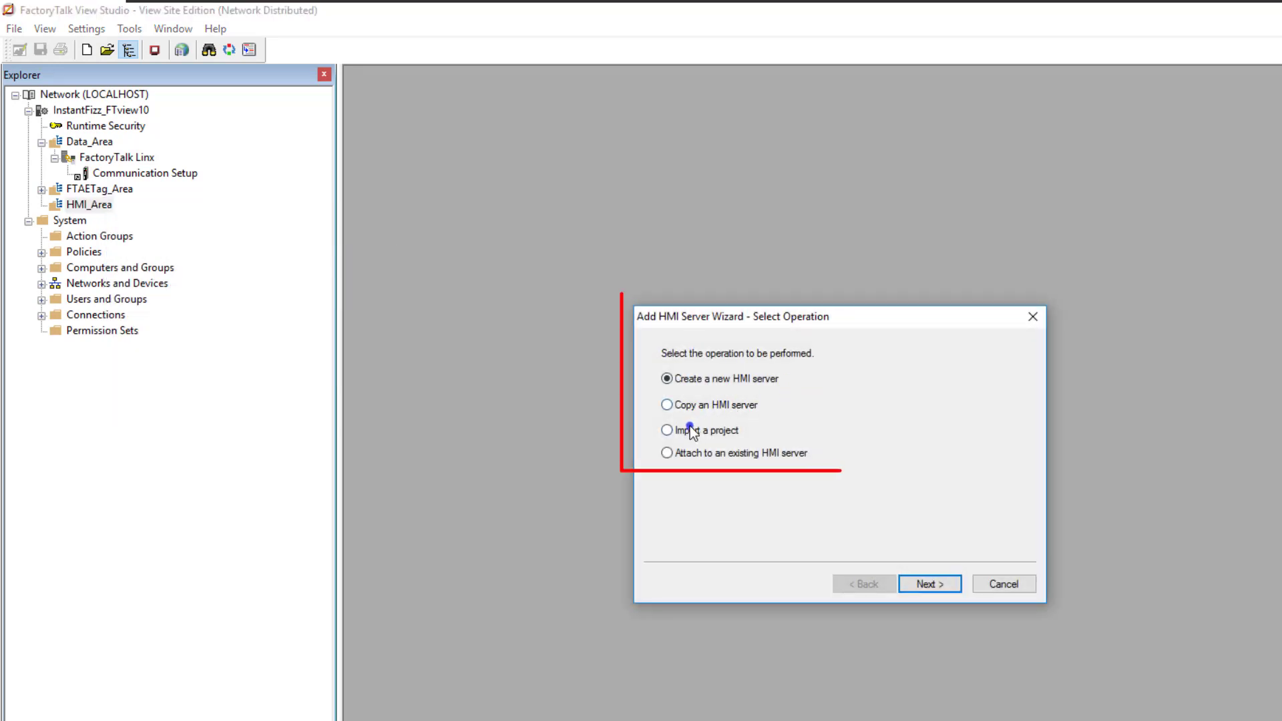
pyautogui.click(668, 431)
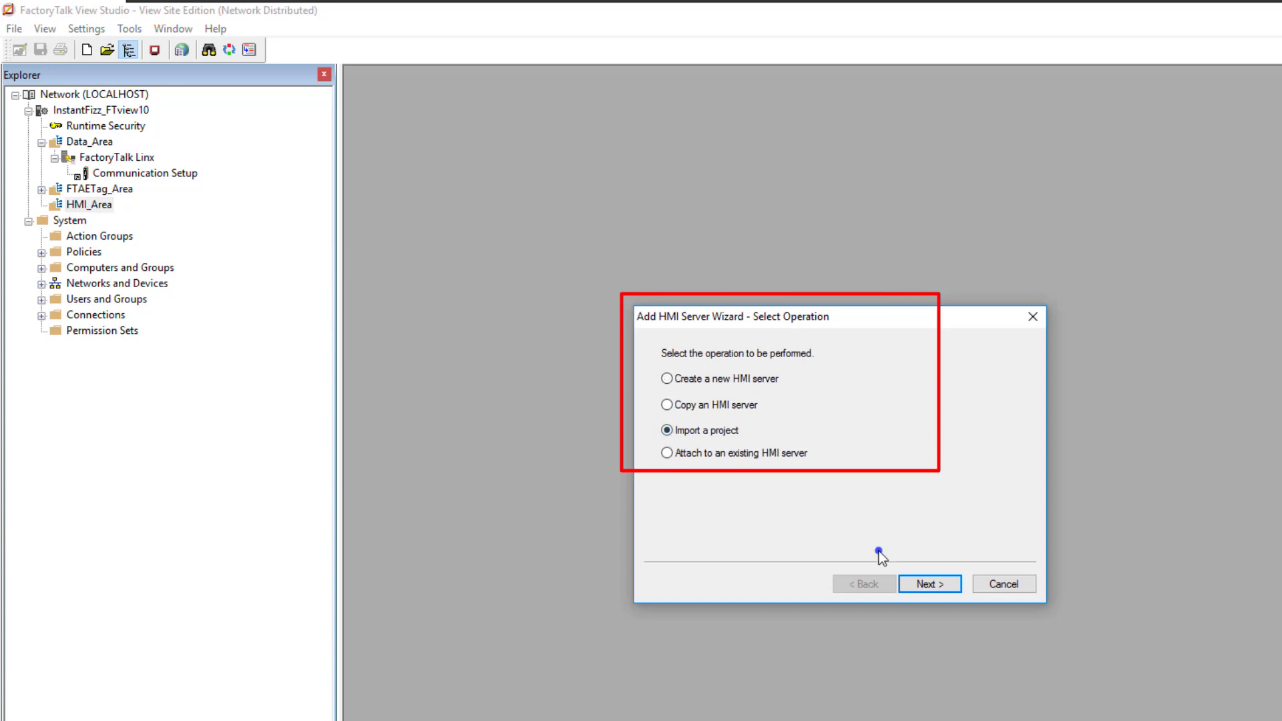
pyautogui.click(931, 584)
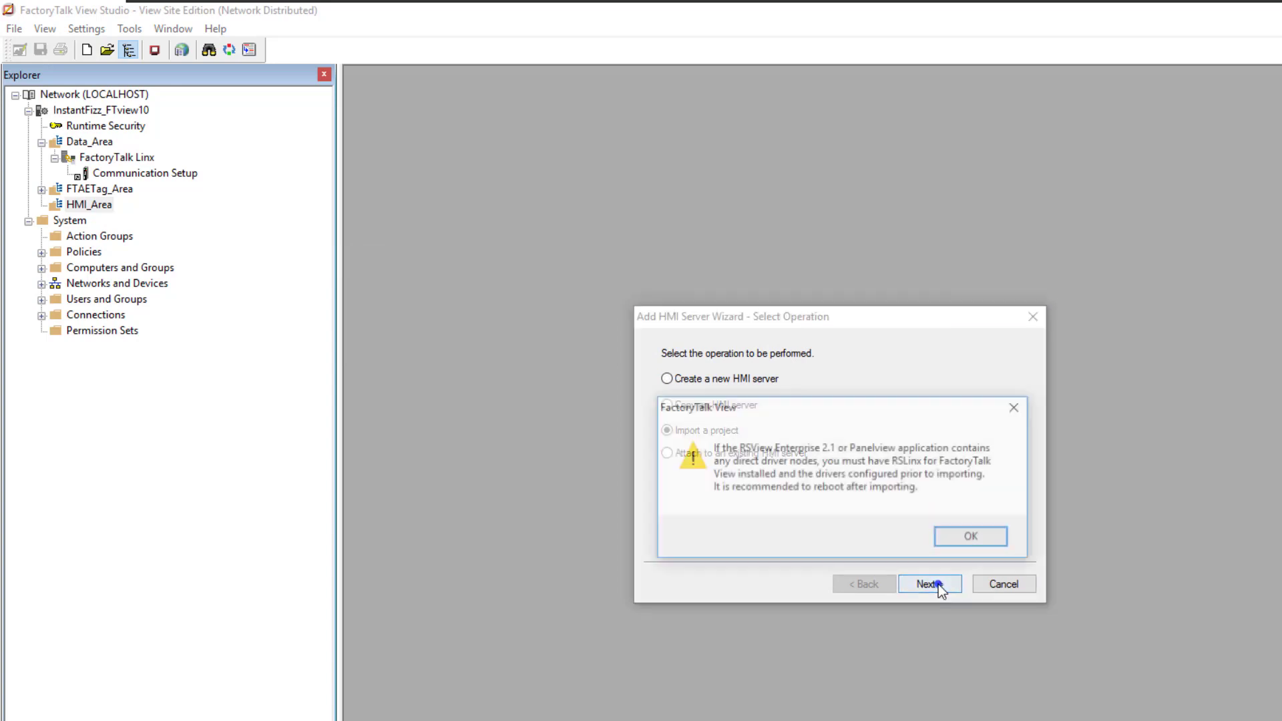
pyautogui.click(970, 538)
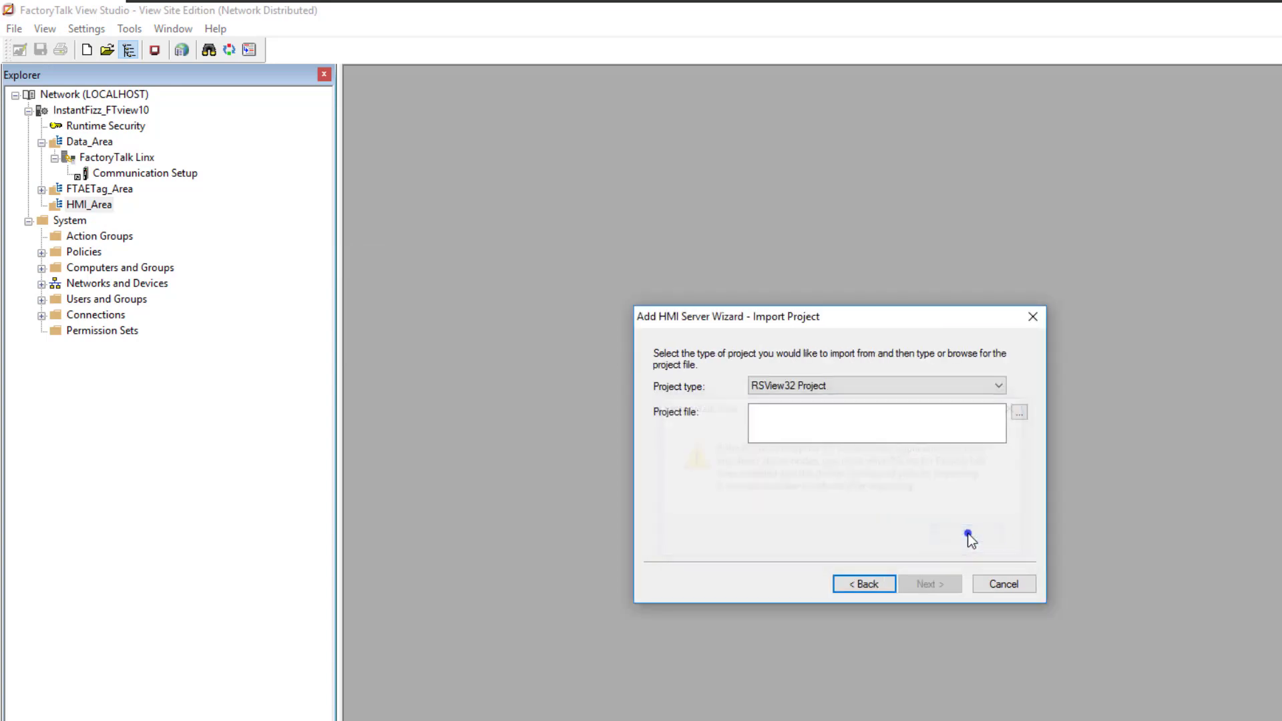
pyautogui.click(993, 385)
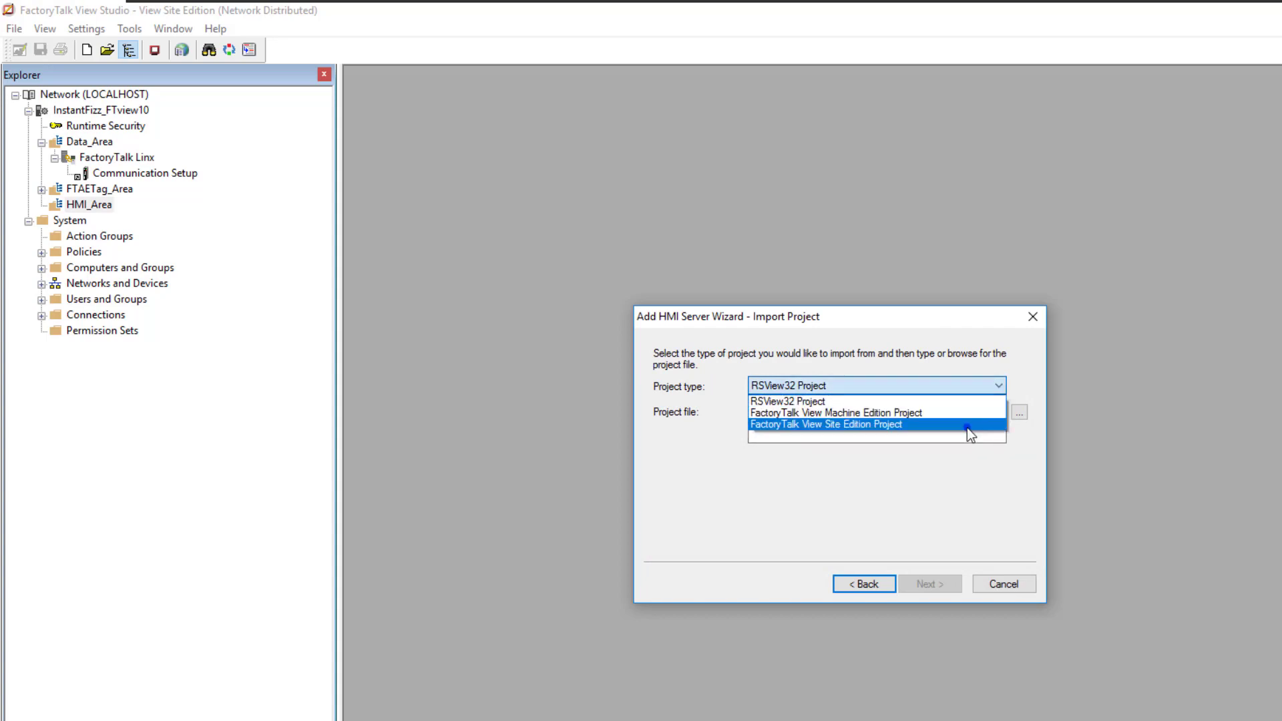
pyautogui.click(966, 425)
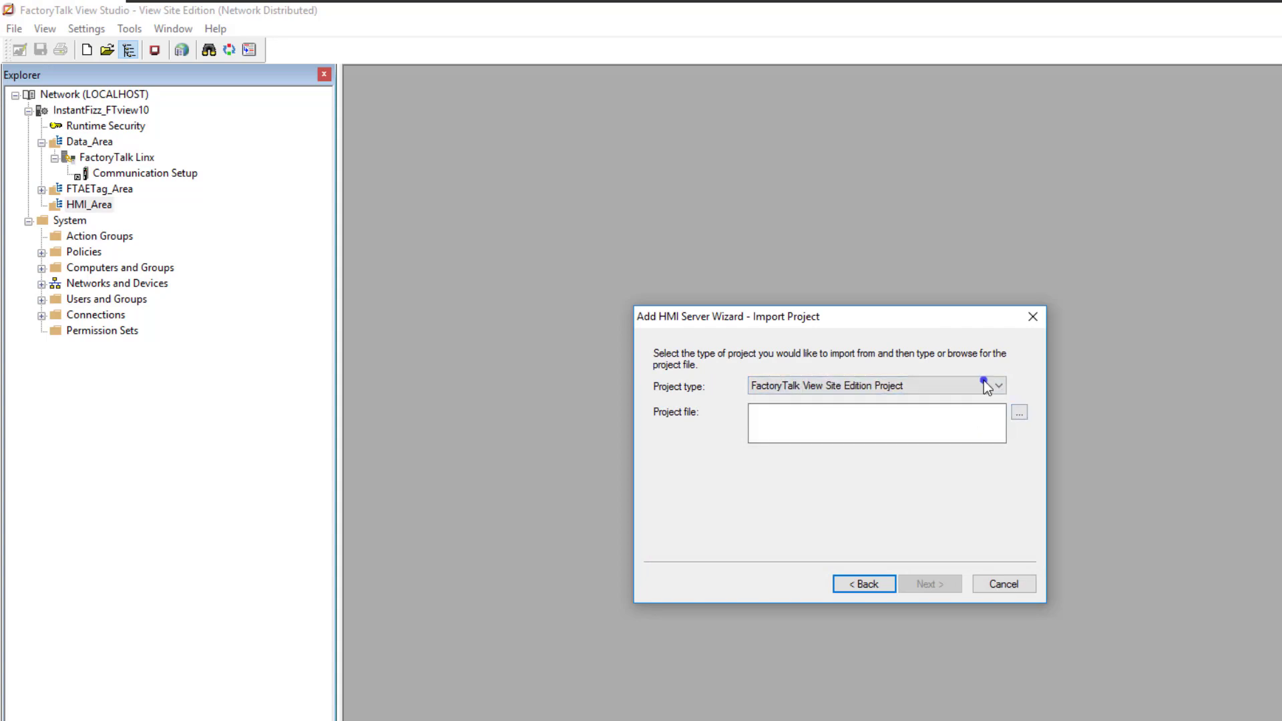
pyautogui.click(895, 386)
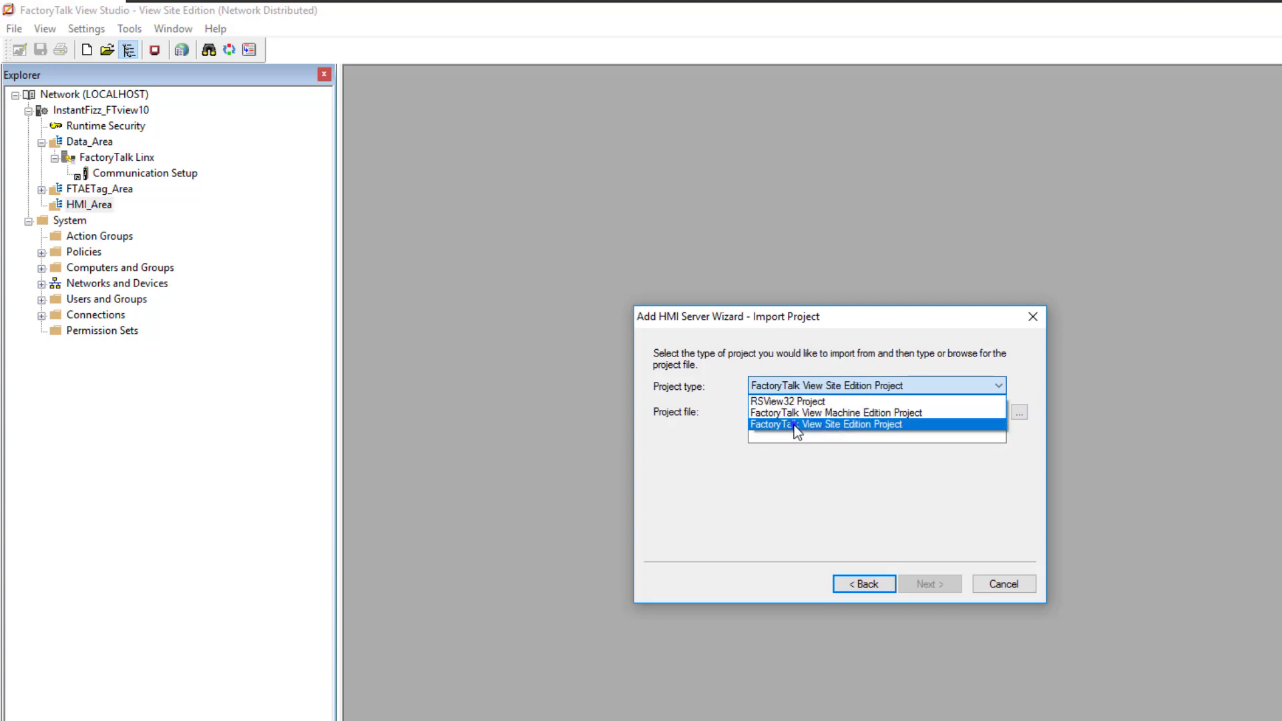
pyautogui.click(807, 424)
# Choose InstantFizz_HMI.sed from the Desktop folder Instafizz\InstantFizz_HMI as the project file and continue to the new server's properties
pyautogui.click(1016, 411)
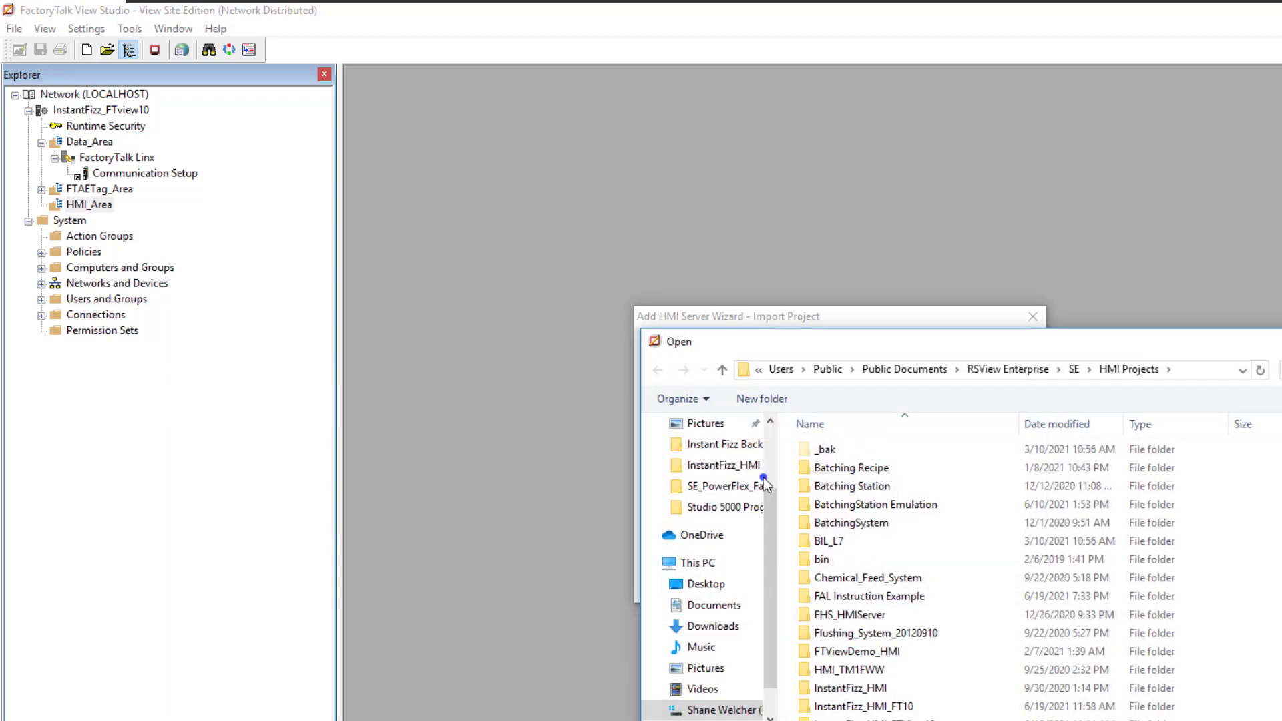
pyautogui.click(707, 584)
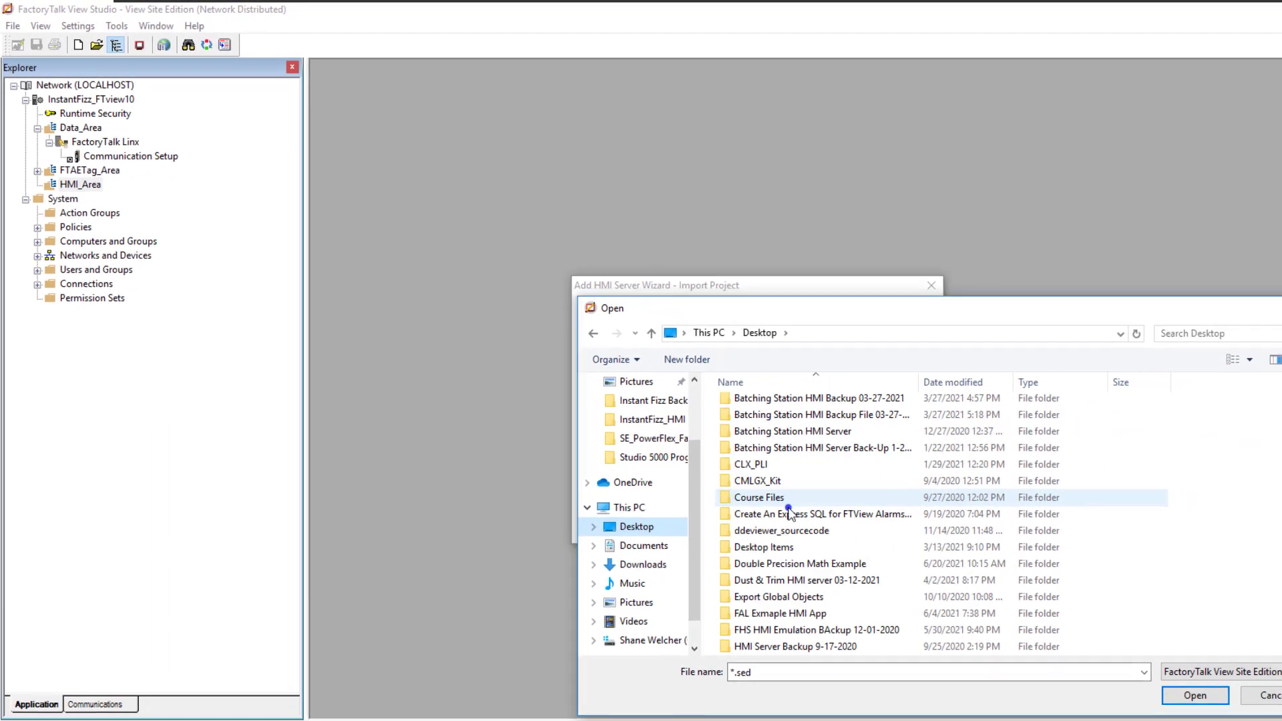
pyautogui.scroll(-4, 790, 512)
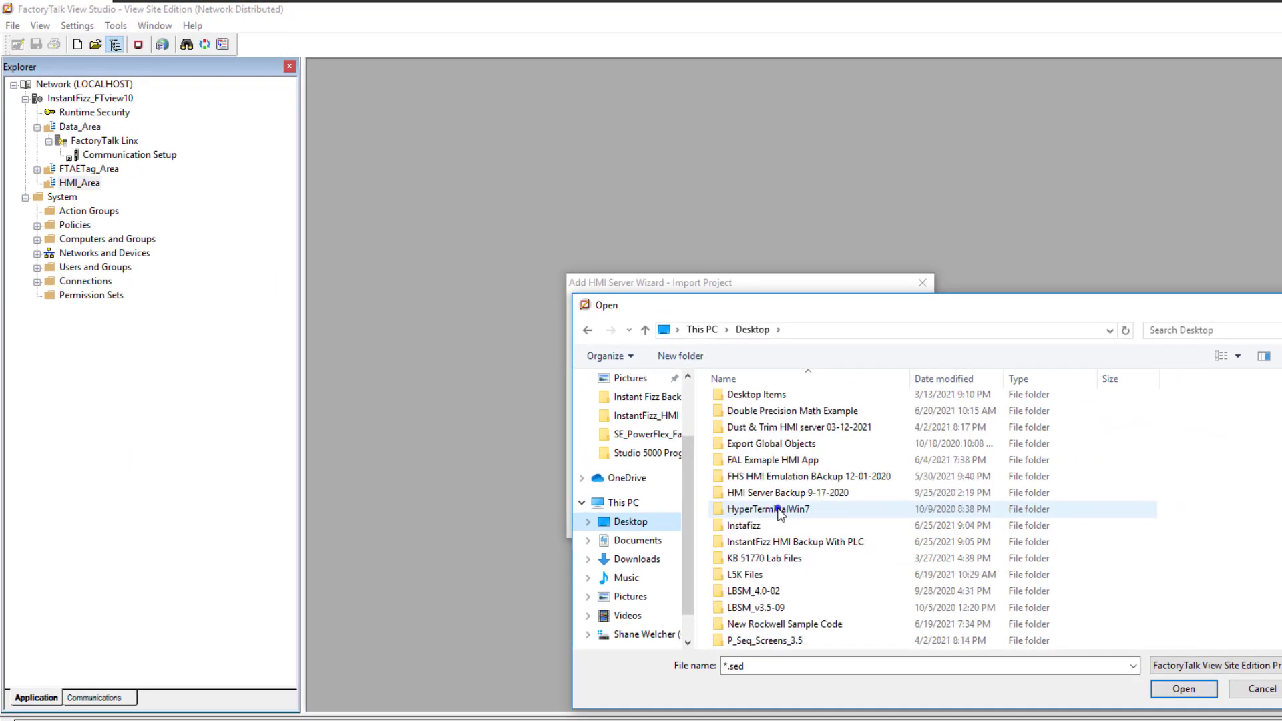
pyautogui.click(763, 482)
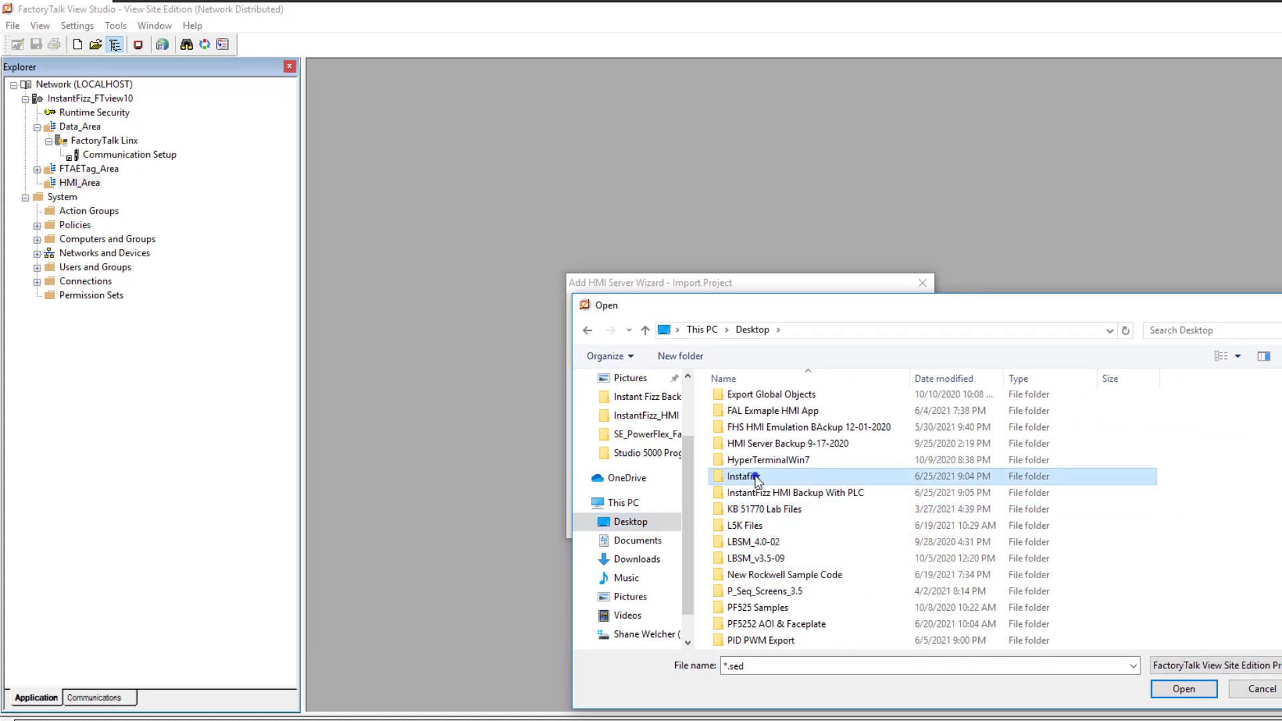
pyautogui.doubleClick(756, 479)
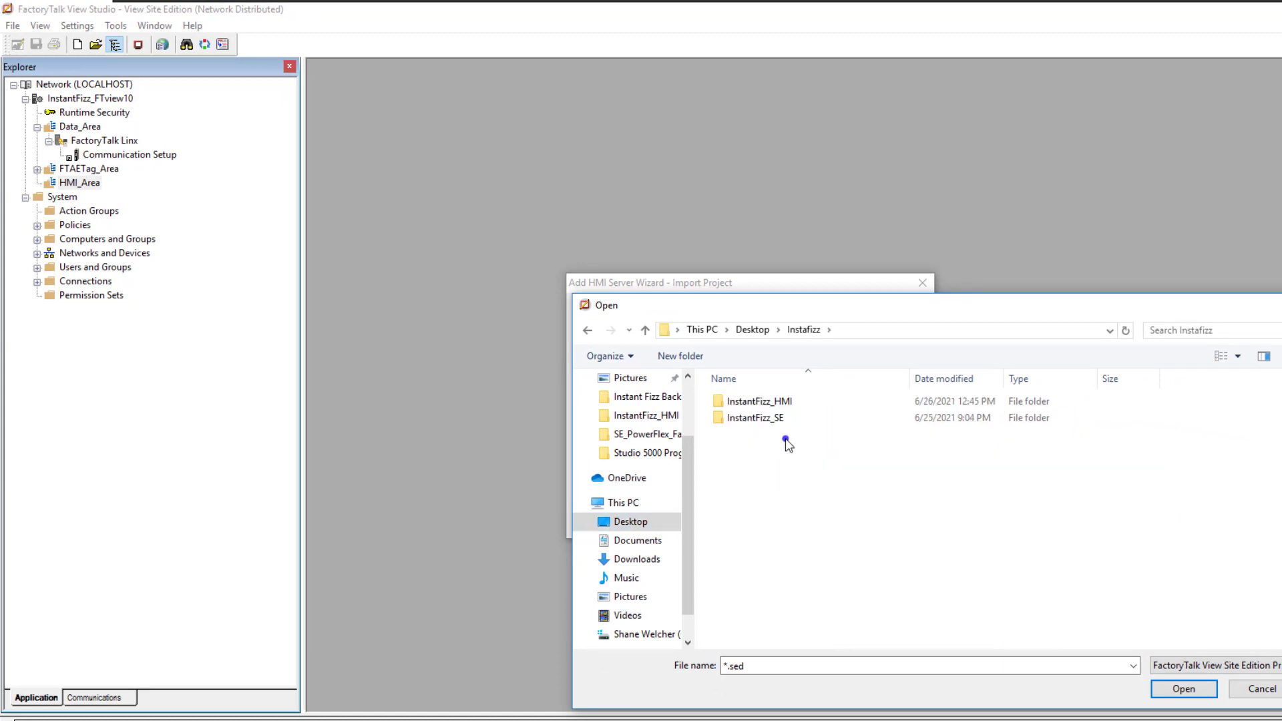
pyautogui.doubleClick(773, 403)
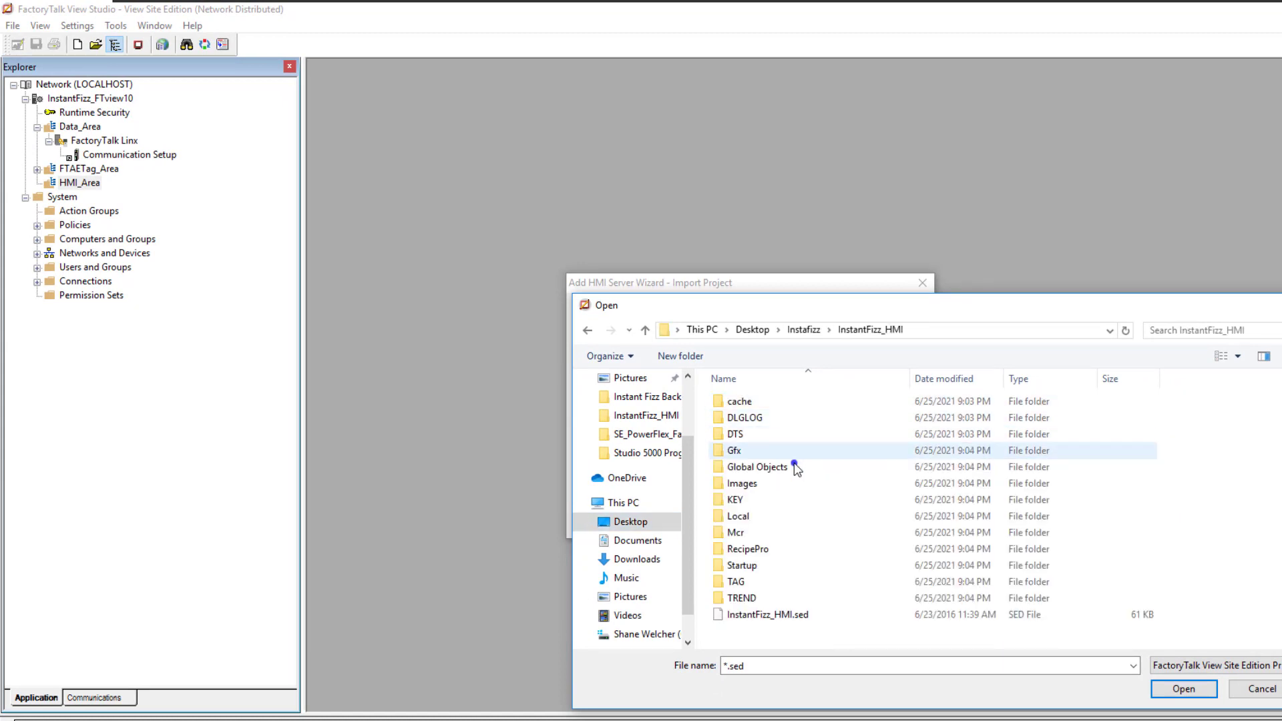
pyautogui.click(798, 622)
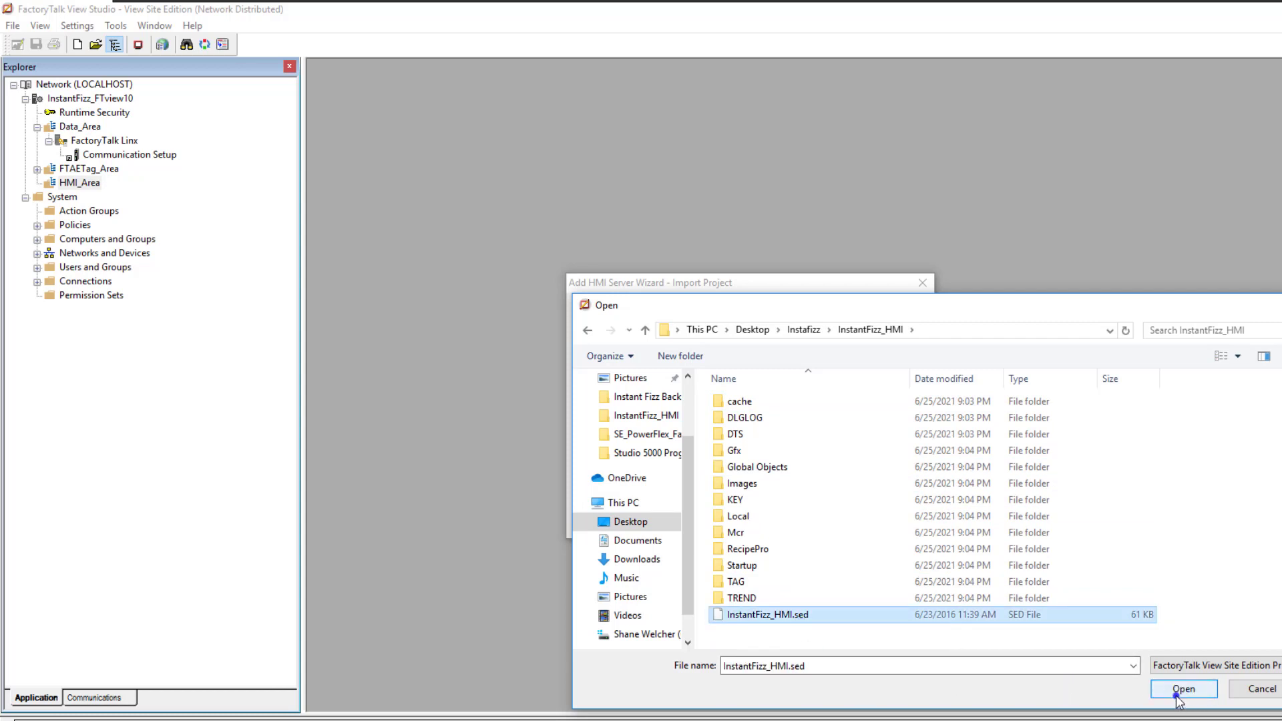
pyautogui.click(1164, 694)
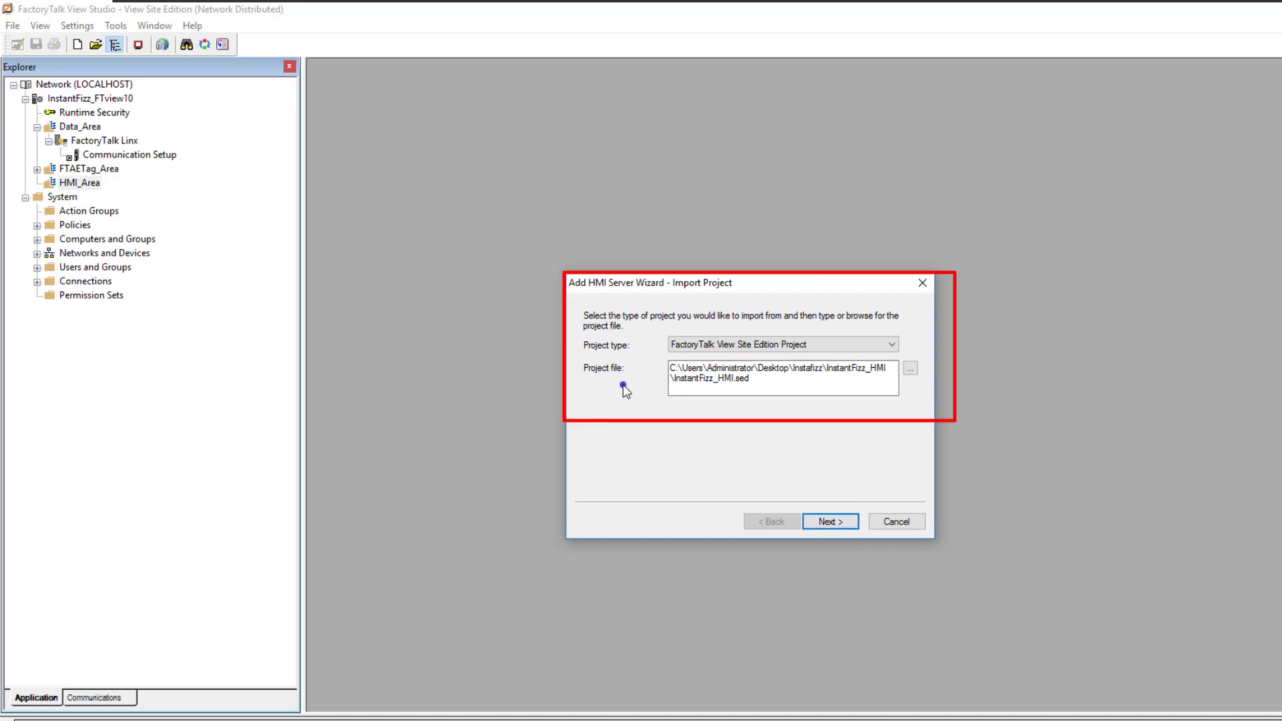
pyautogui.click(830, 521)
# Try to create the HMI server on the local computer with the copied name InstantFizz_HMI
pyautogui.rightClick(676, 345)
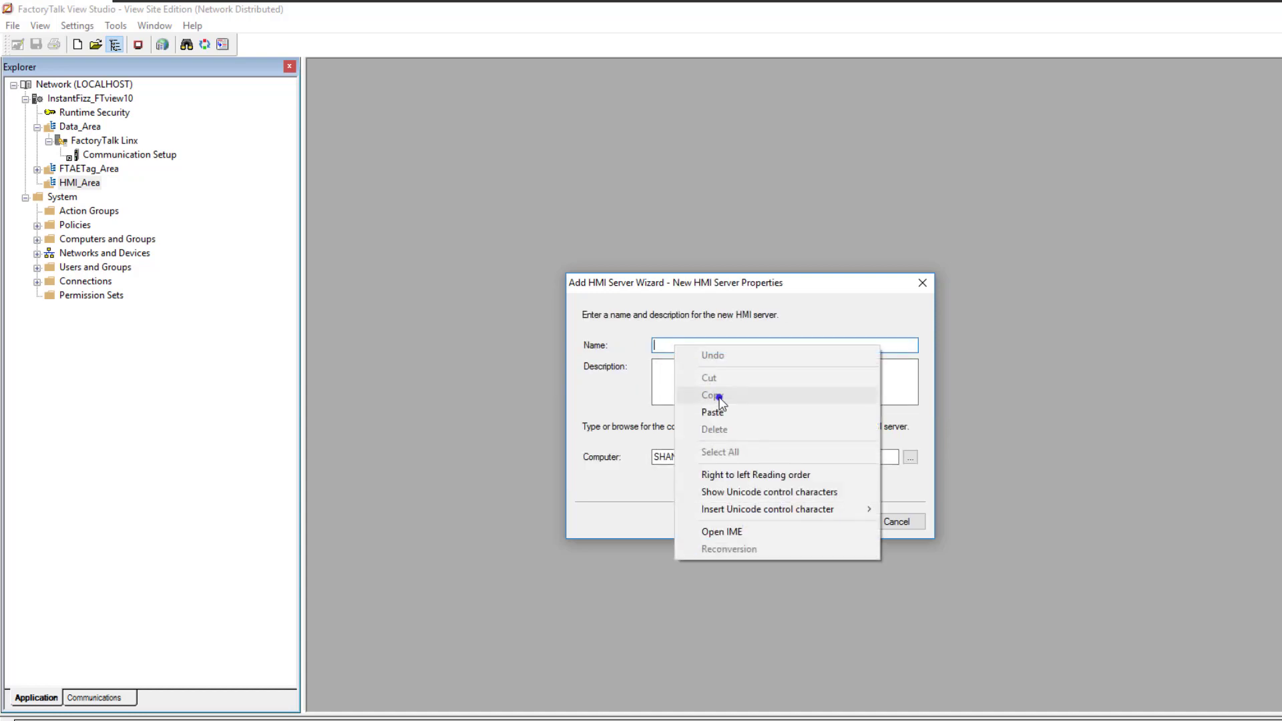
pyautogui.click(726, 406)
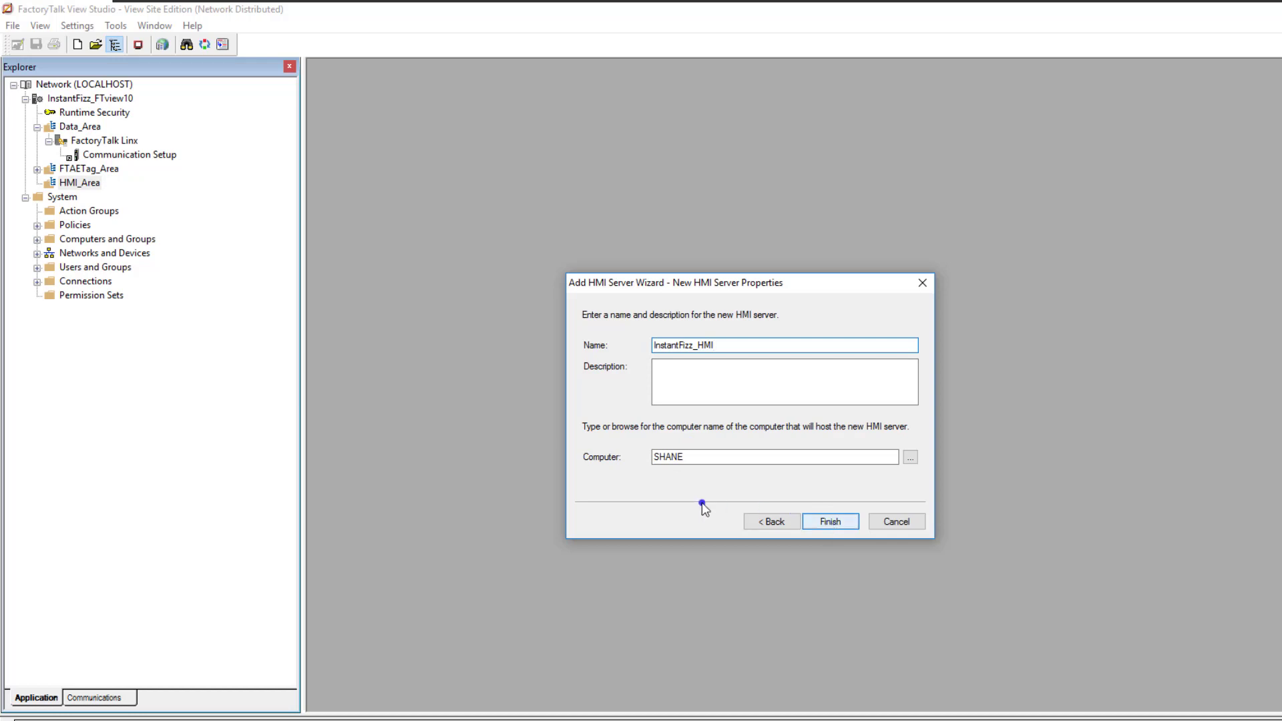
pyautogui.click(692, 457)
pyautogui.doubleClick(674, 457)
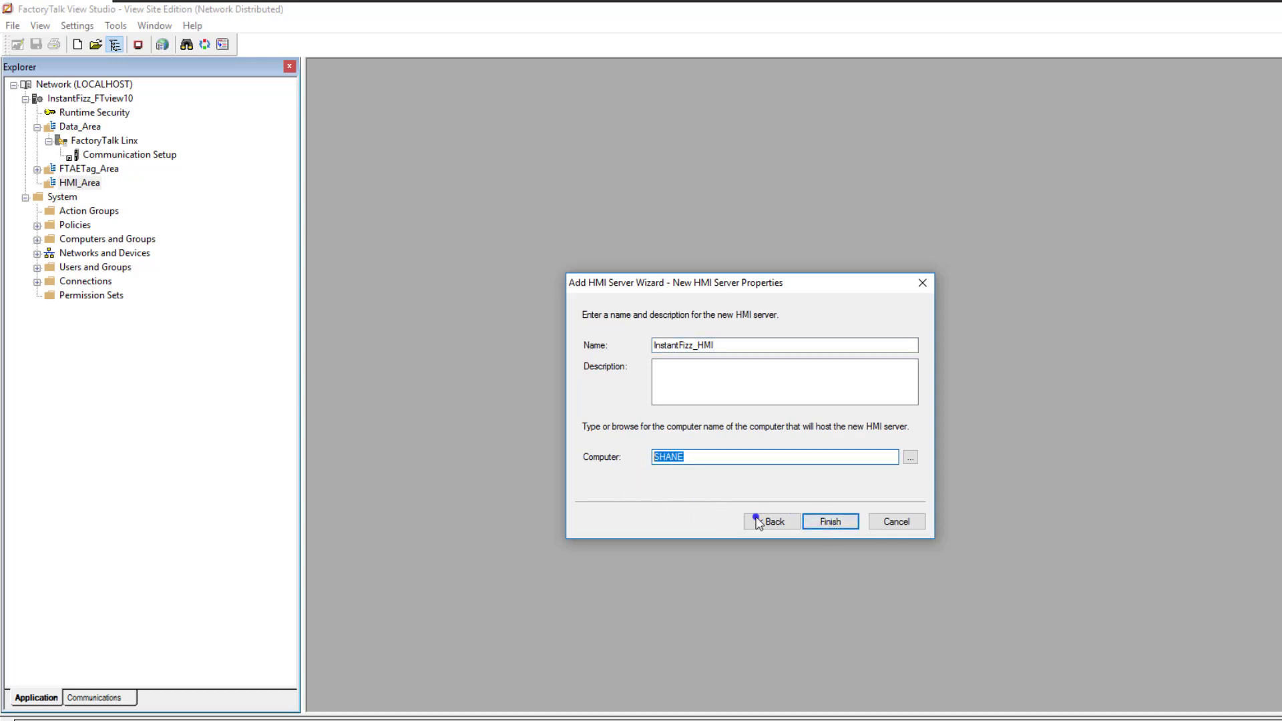
pyautogui.click(828, 521)
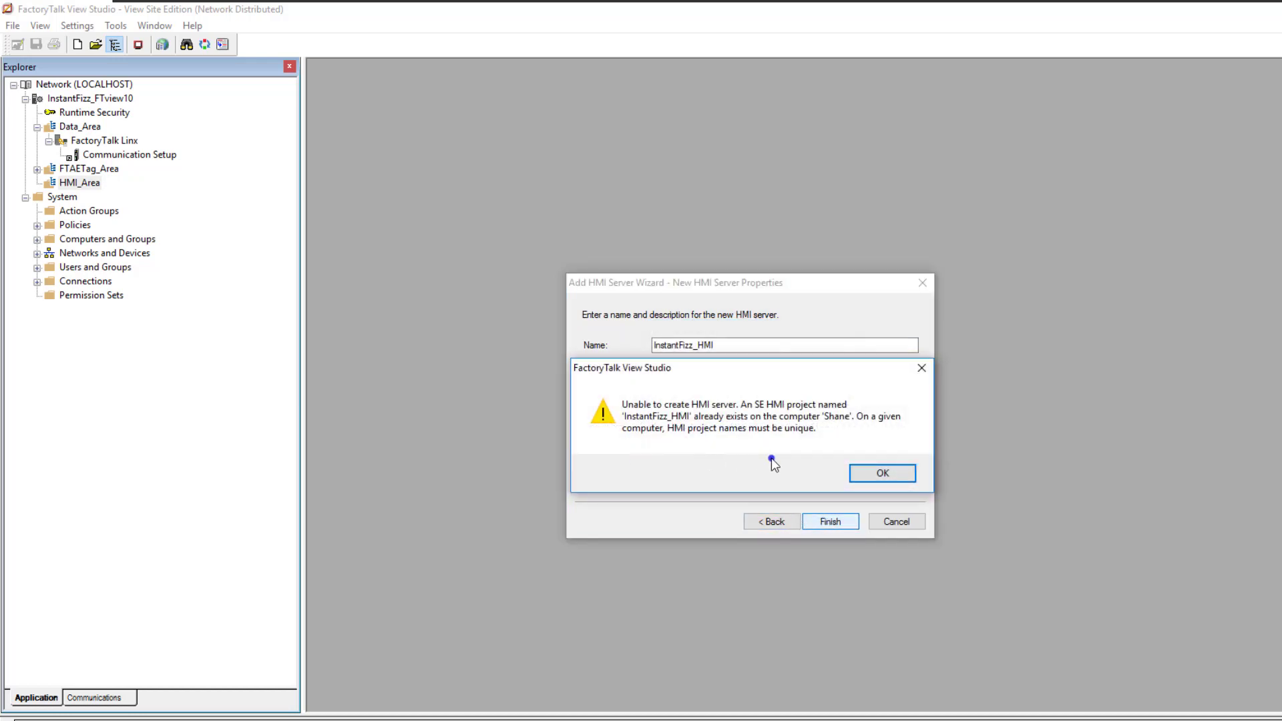
pyautogui.click(878, 475)
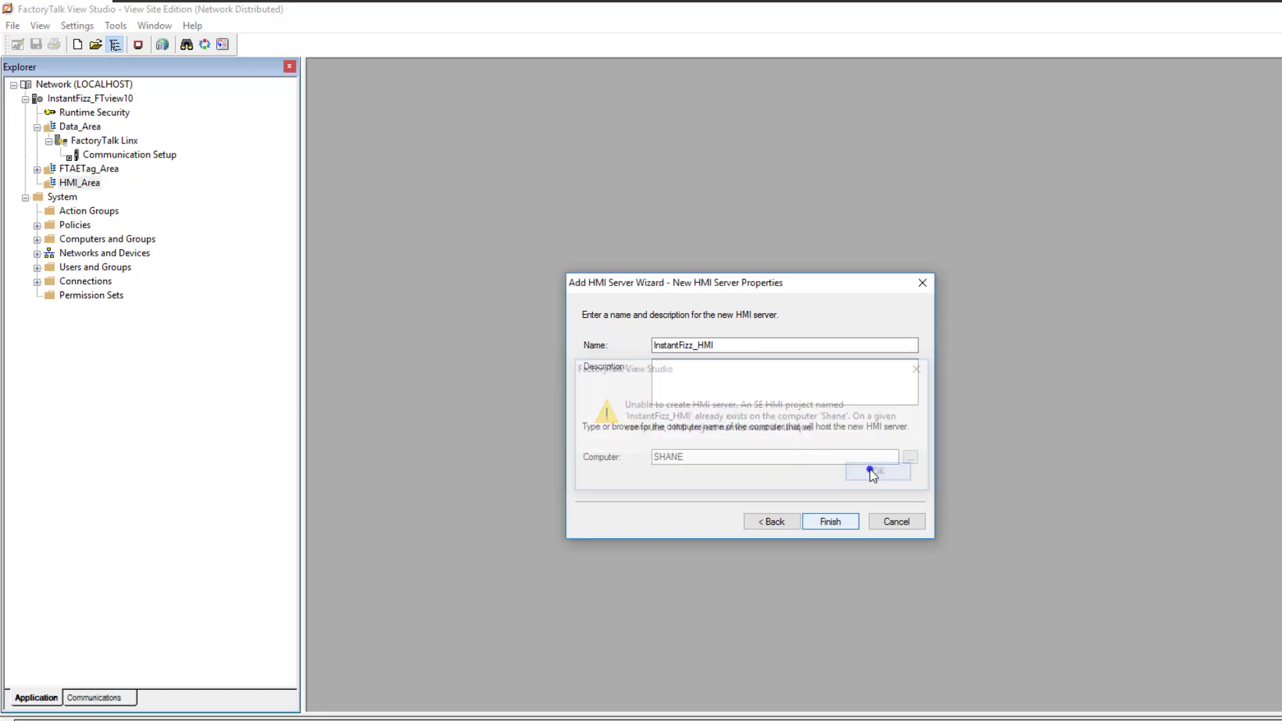
# Name the new HMI server InstantFizz_FTview10, create it on the local computer and acknowledge the Grace Mode message
pyautogui.click(725, 344)
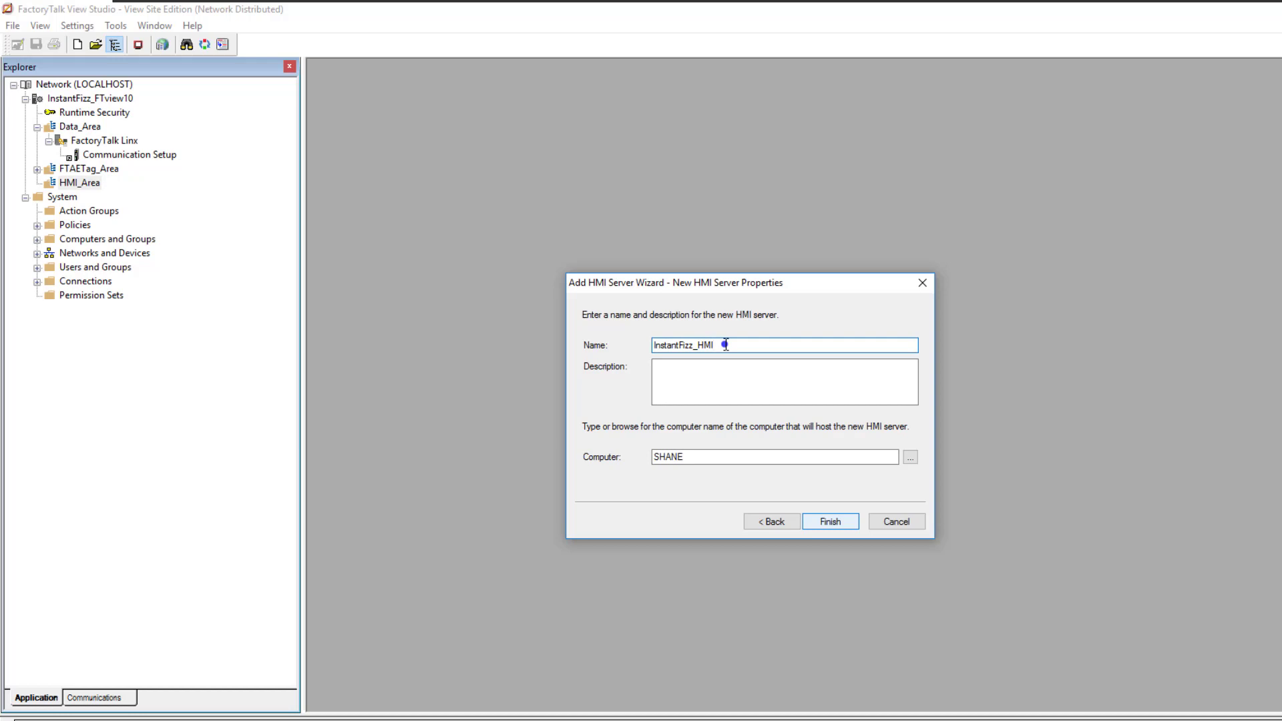
pyautogui.press('BackSpace')
pyautogui.press('BackSpace')
pyautogui.press('BackSpace')
pyautogui.press('BackSpace')
pyautogui.write('_FTview')
pyautogui.click(830, 522)
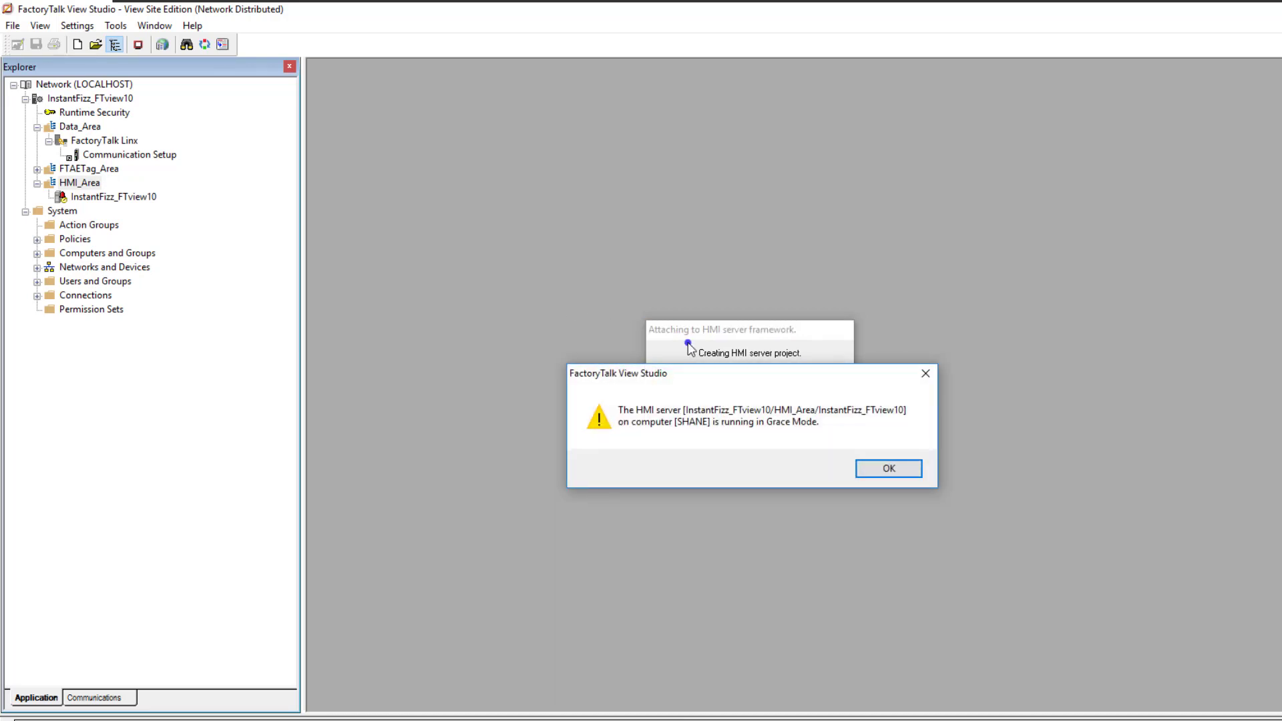
pyautogui.click(903, 471)
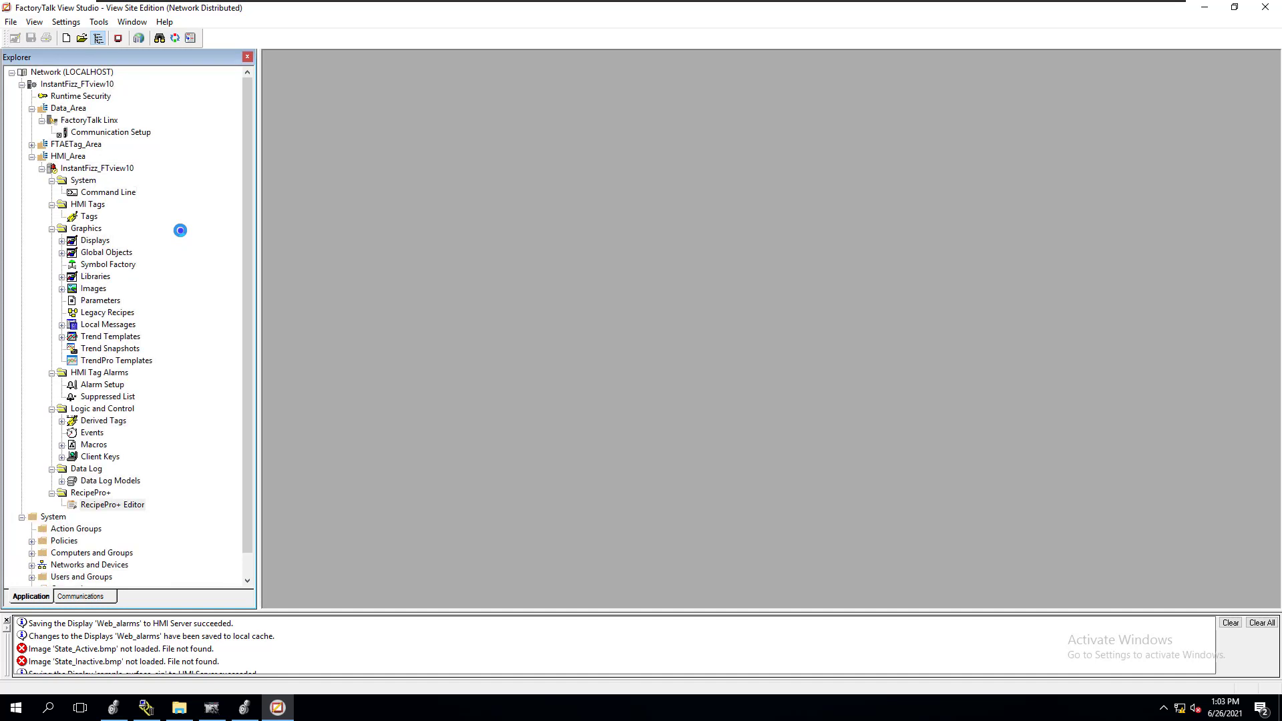
# Open the Communication Setup of the FactoryTalk Linx server in Data_Area and acknowledge the changed server machine
pyautogui.click(86, 120)
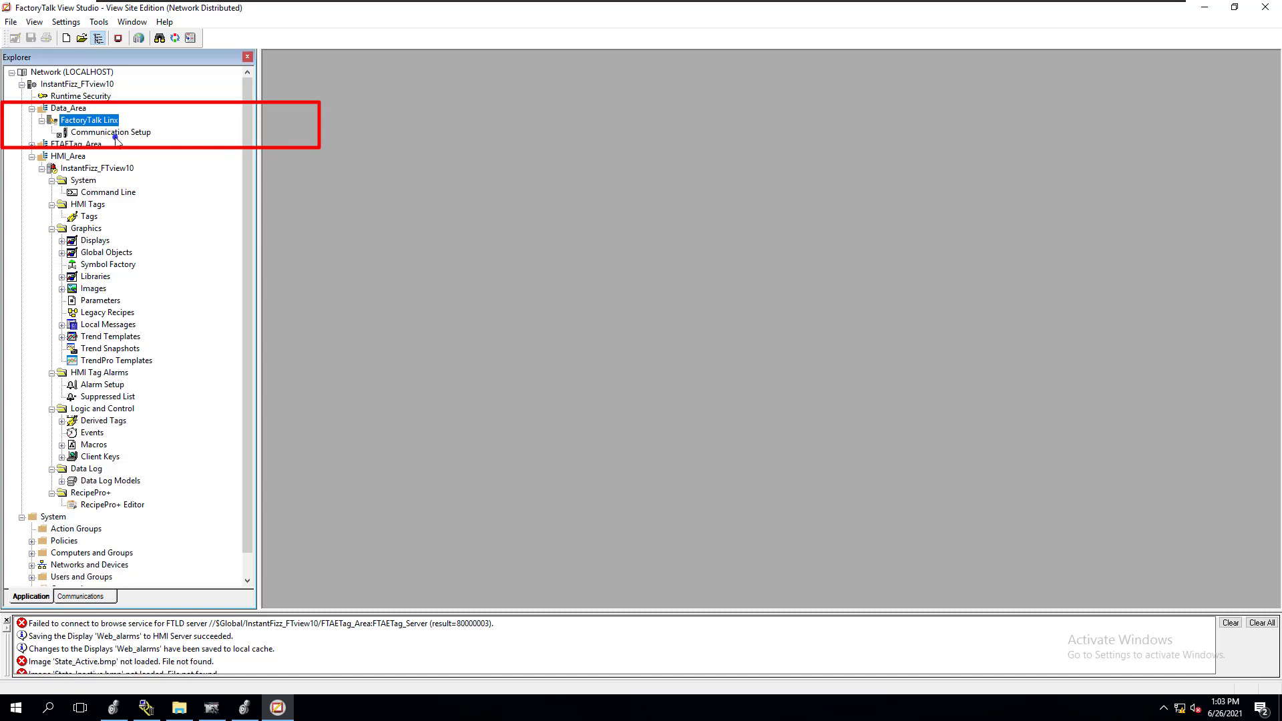
pyautogui.doubleClick(118, 132)
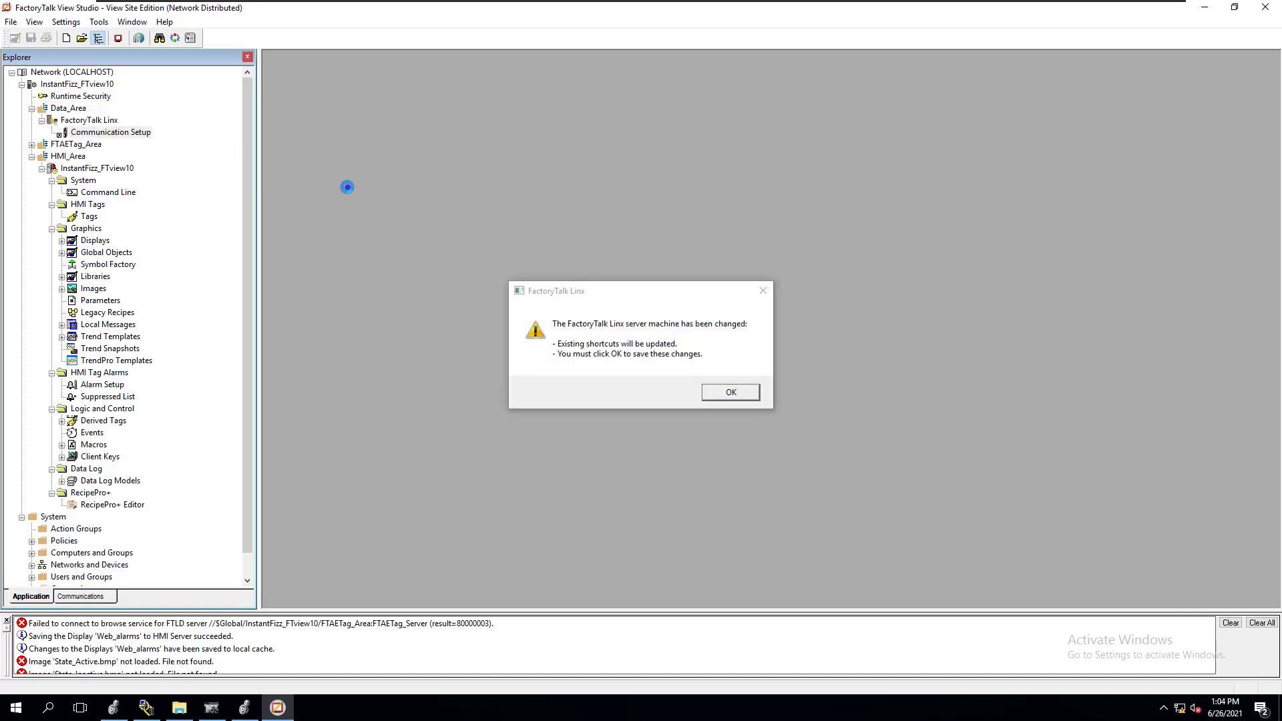
pyautogui.click(722, 393)
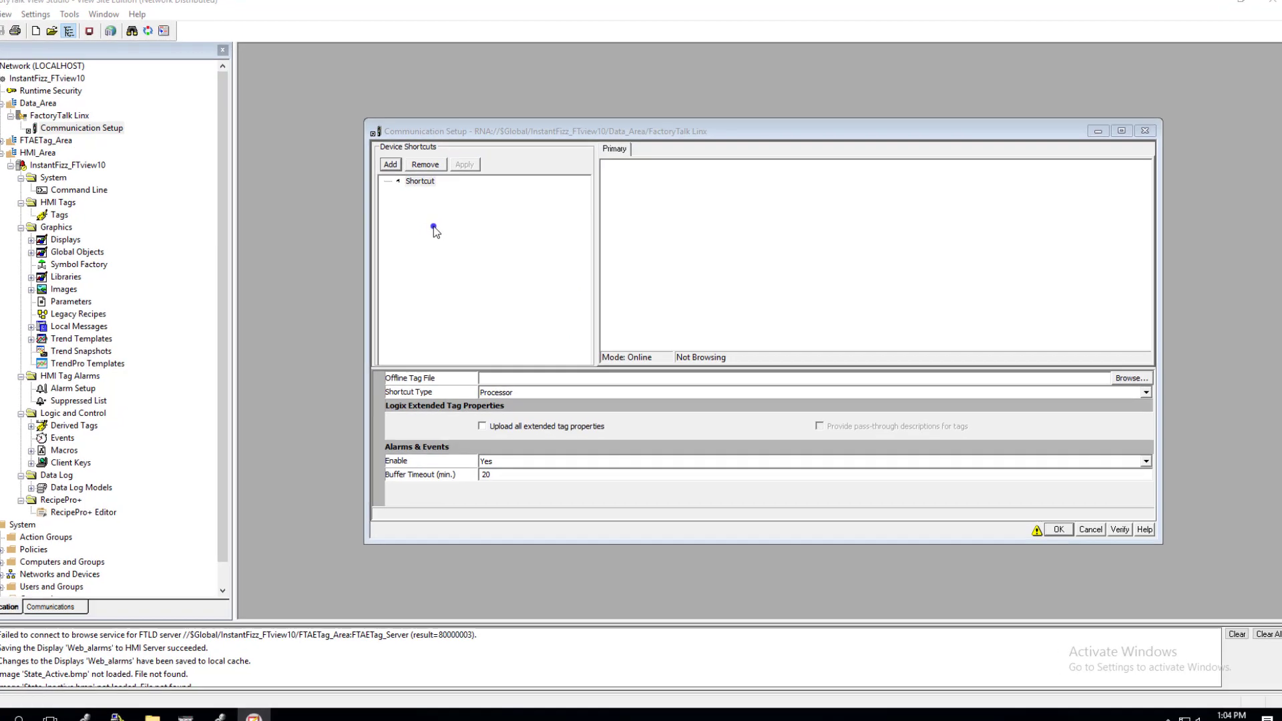
# Add a device shortcut named IntsantFizz and remove it again
pyautogui.click(439, 185)
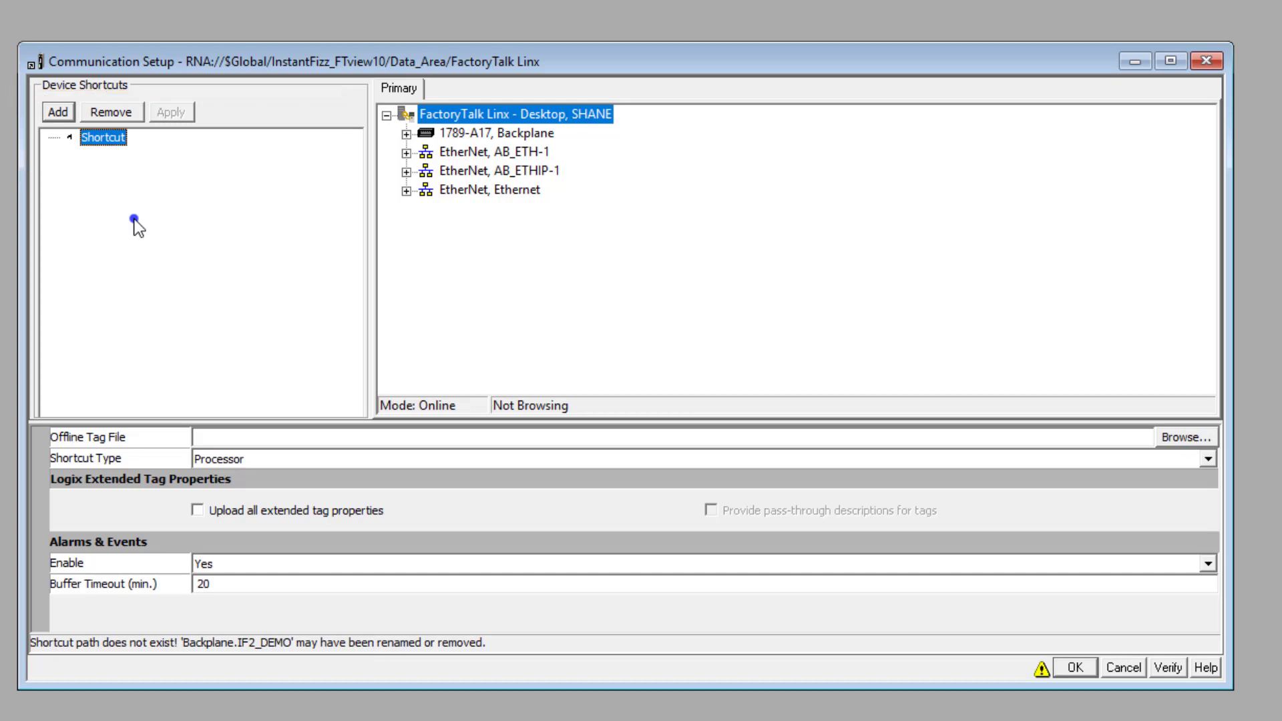
pyautogui.click(112, 142)
pyautogui.click(58, 112)
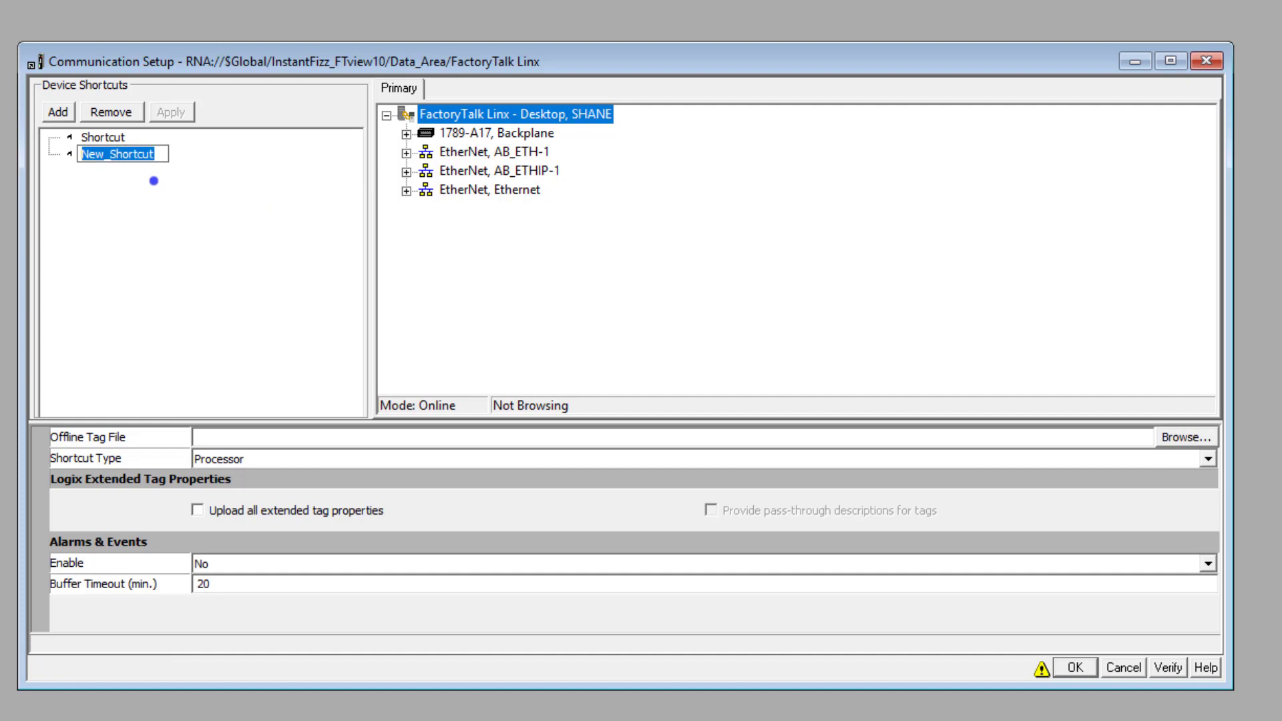
pyautogui.write('PLC')
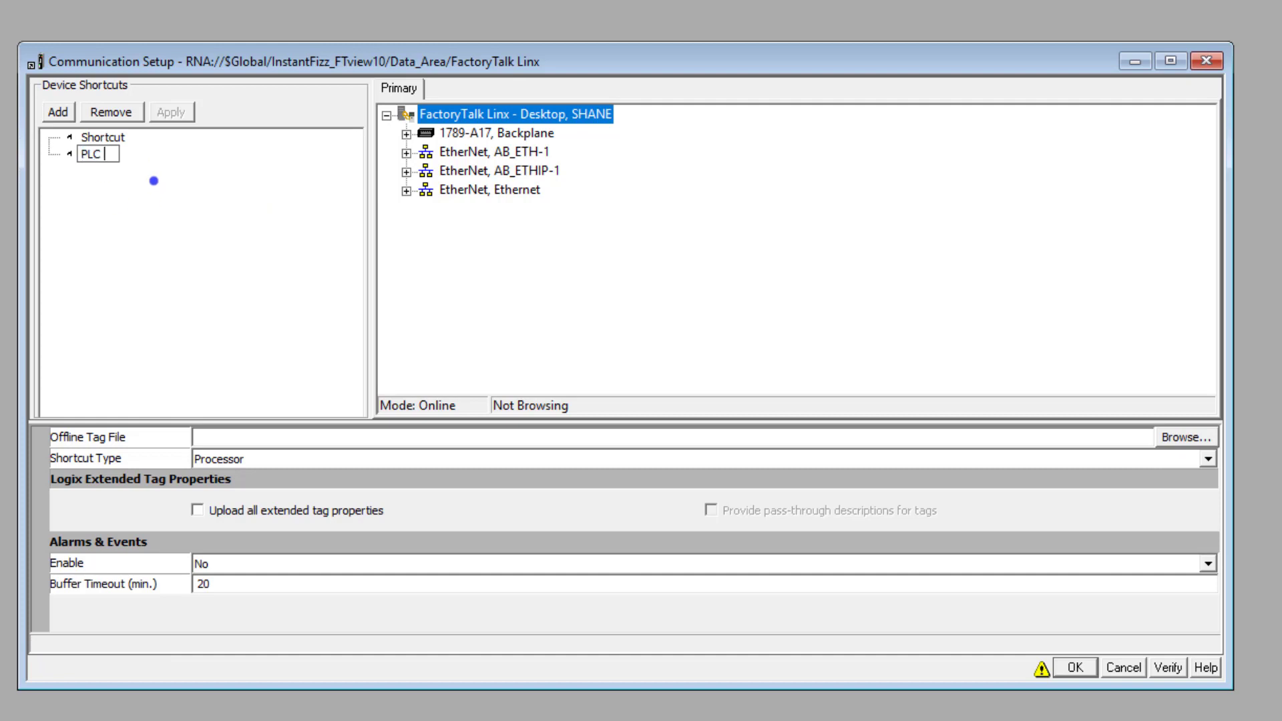
pyautogui.press('BackSpace')
pyautogui.press('BackSpace')
pyautogui.press('BackSpace')
pyautogui.press('BackSpace')
pyautogui.write('IntsantFizz')
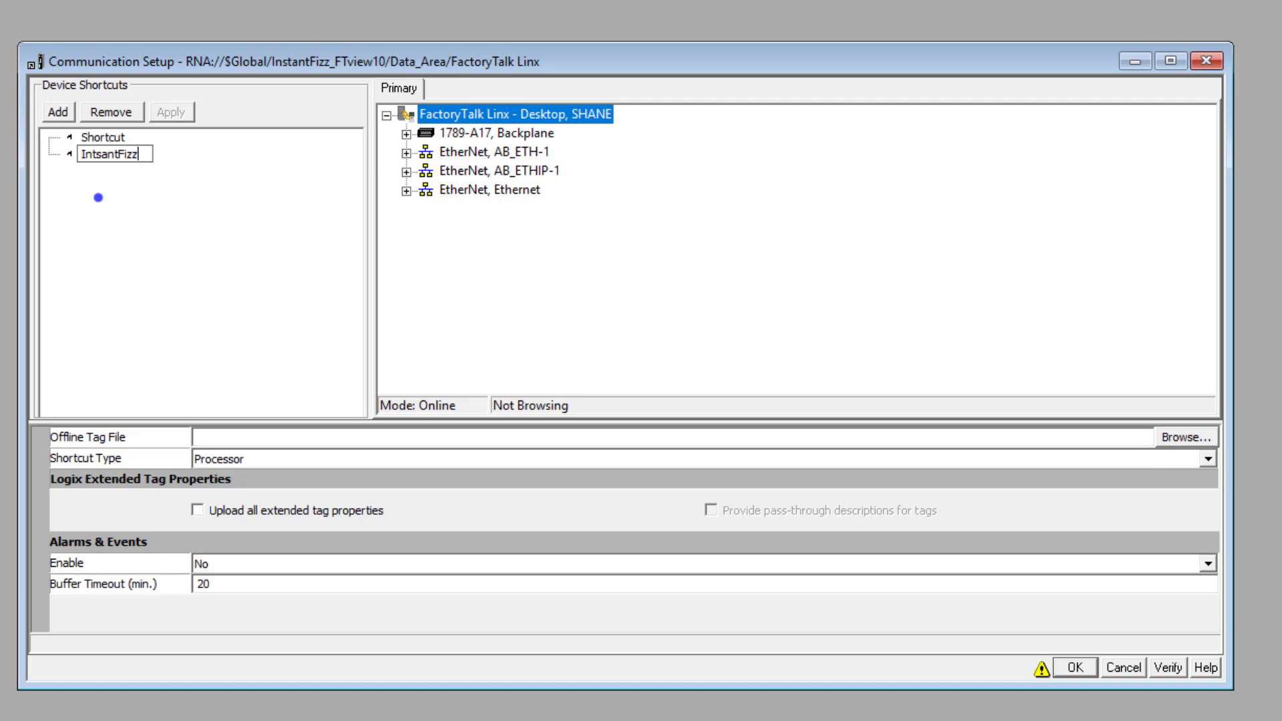
pyautogui.press('Return')
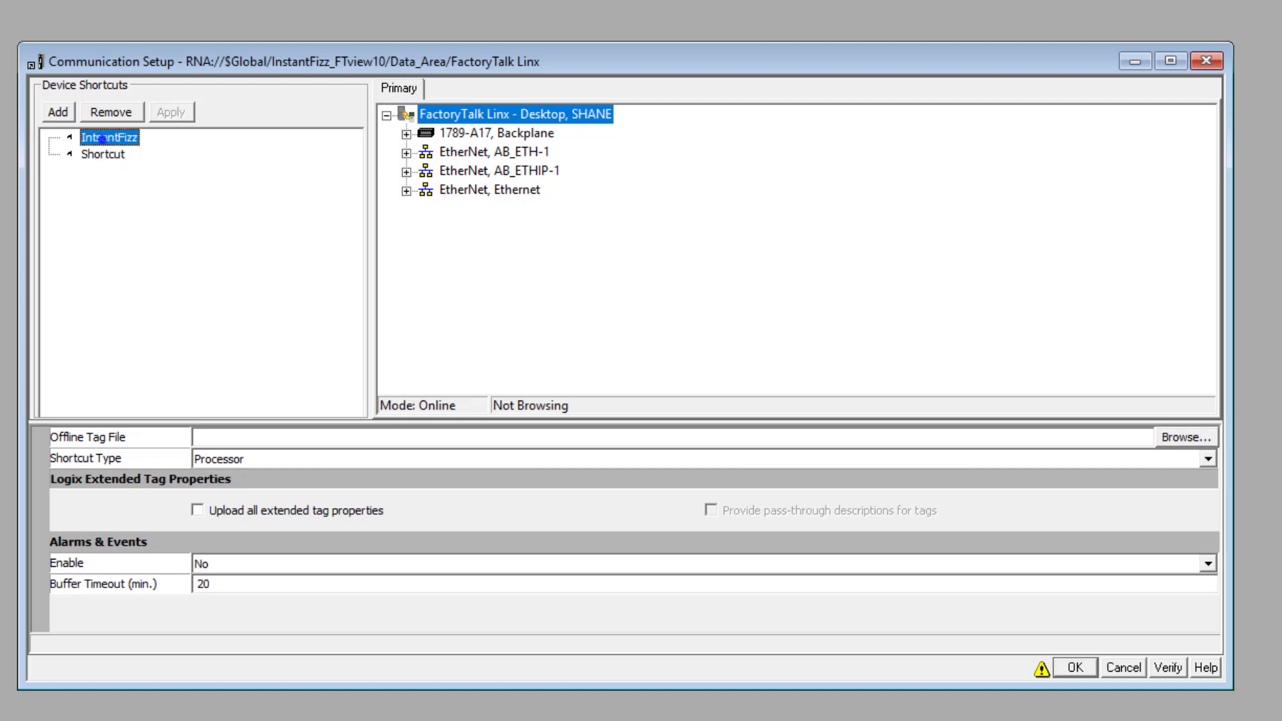
pyautogui.click(117, 112)
pyautogui.click(448, 446)
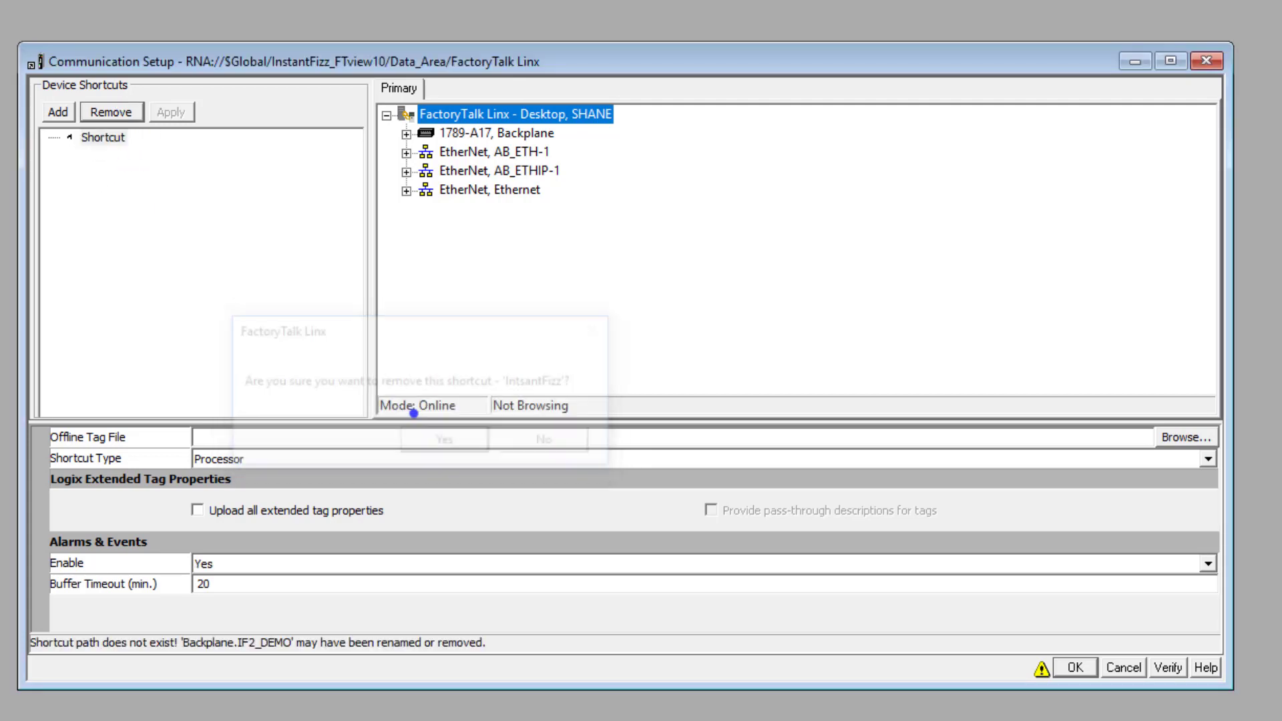
# Select the existing shortcut and pick Emulator R31 11 in slot 13 of the 1789-A17 backplane as its device
pyautogui.click(103, 138)
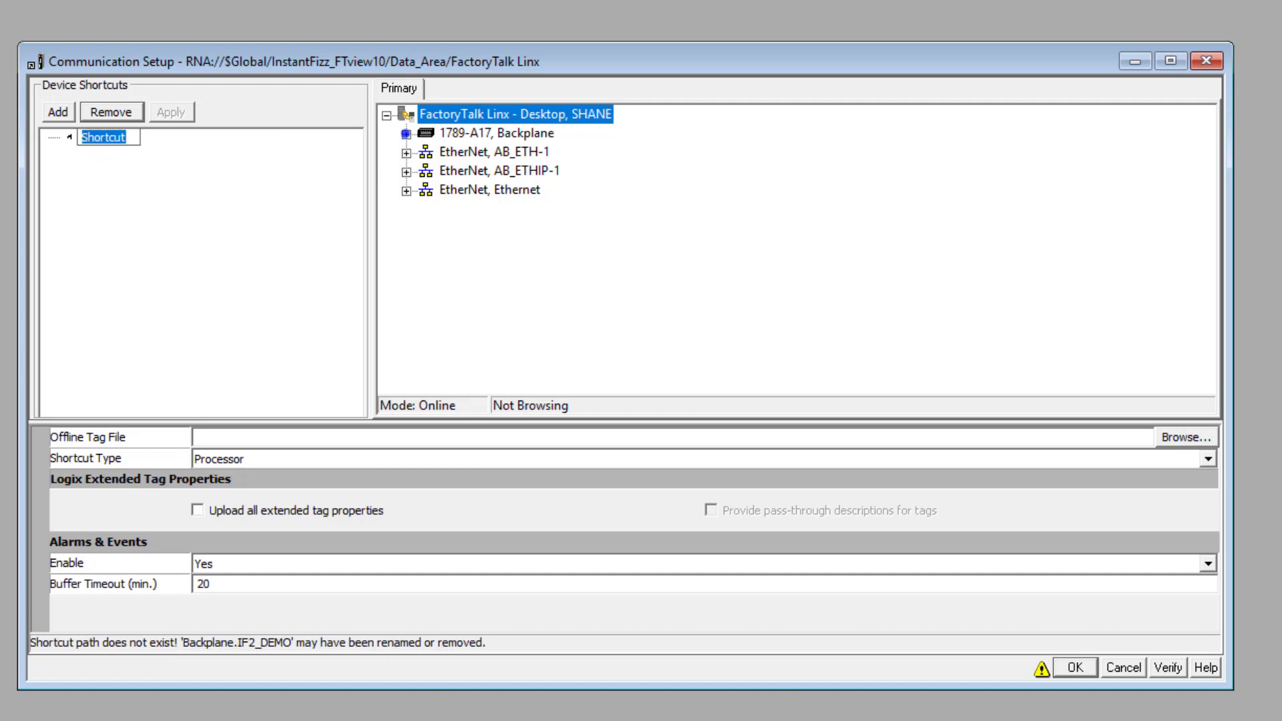
pyautogui.click(405, 133)
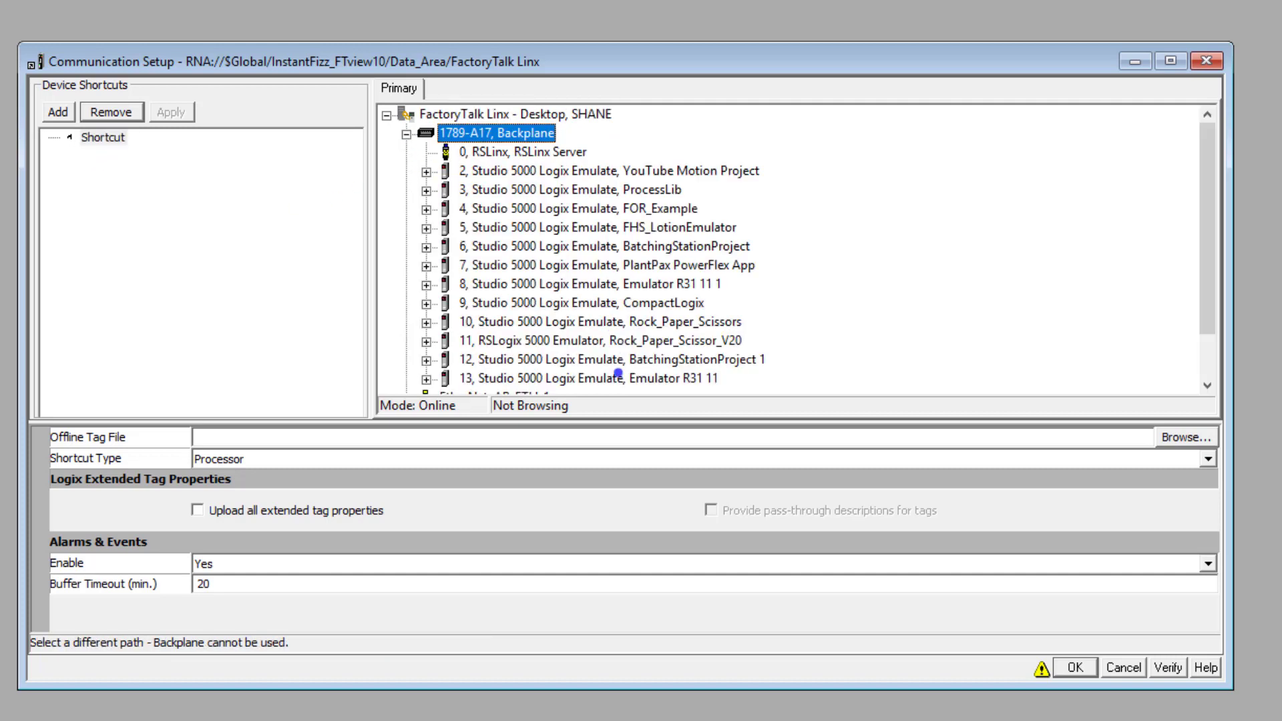
pyautogui.click(534, 379)
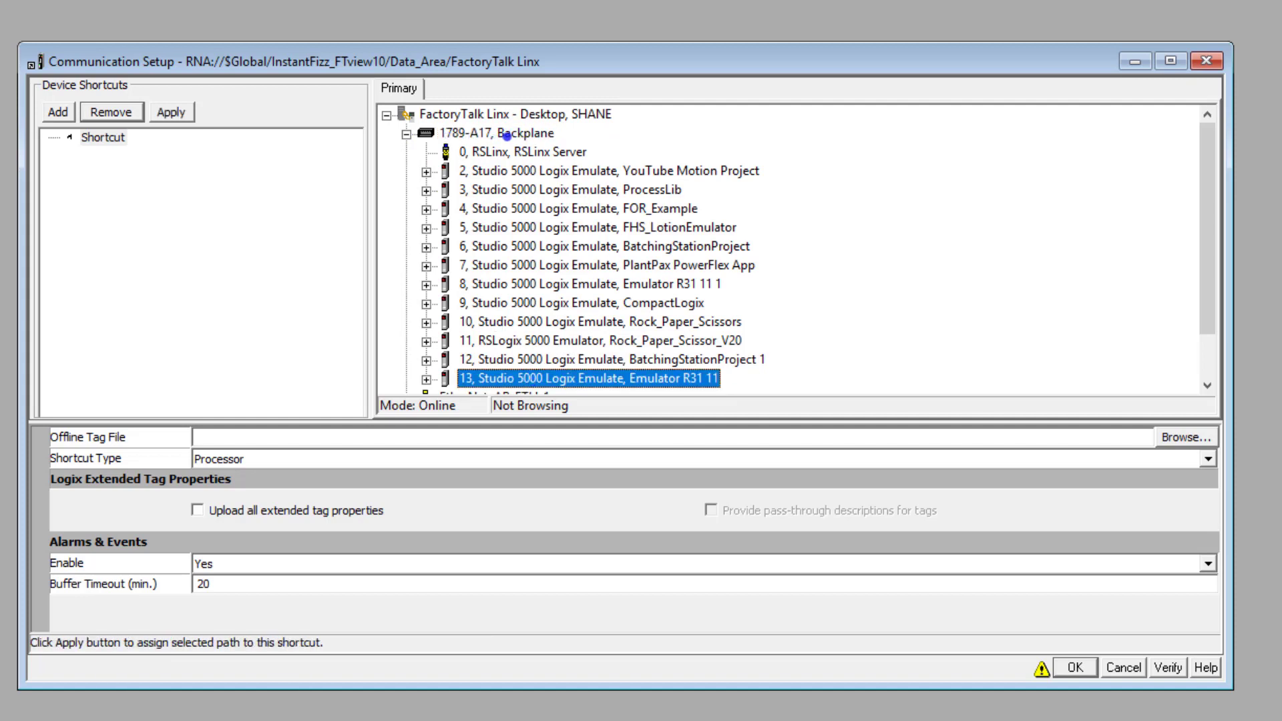
pyautogui.click(404, 135)
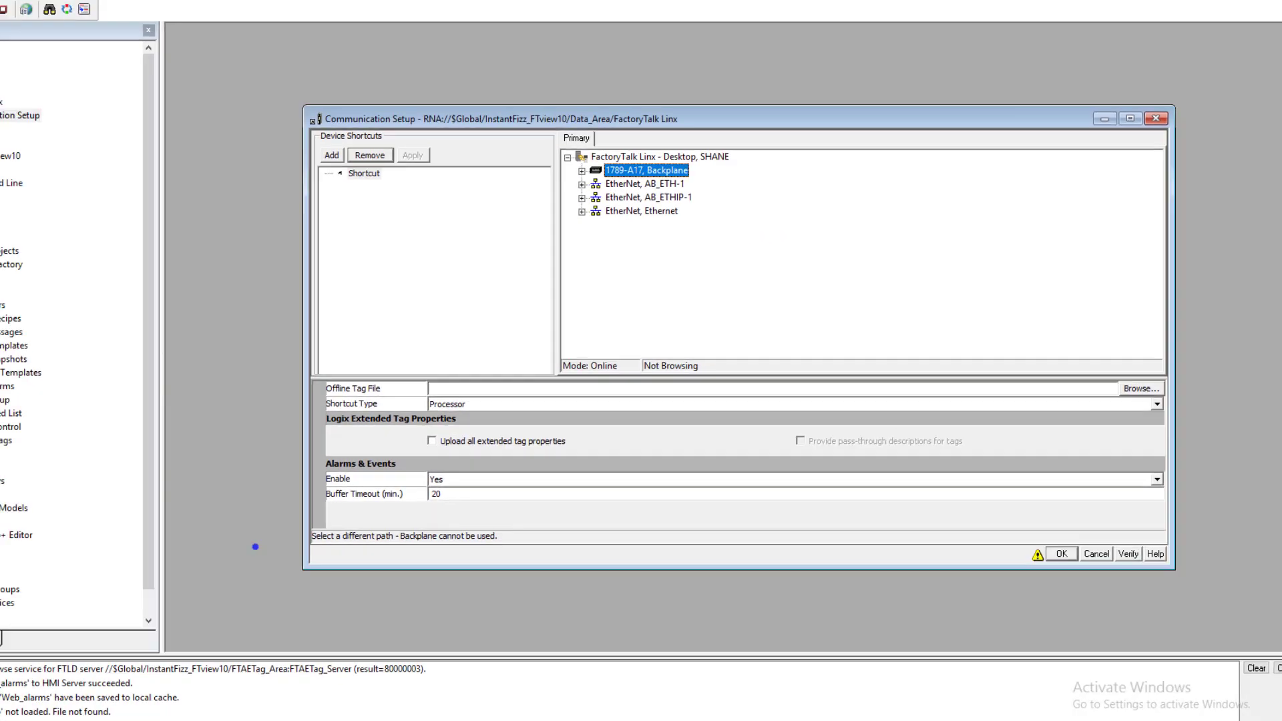
# Switch to RSLinx Classic, view the available driver types and return to the Communication Setup in View Studio
pyautogui.click(146, 708)
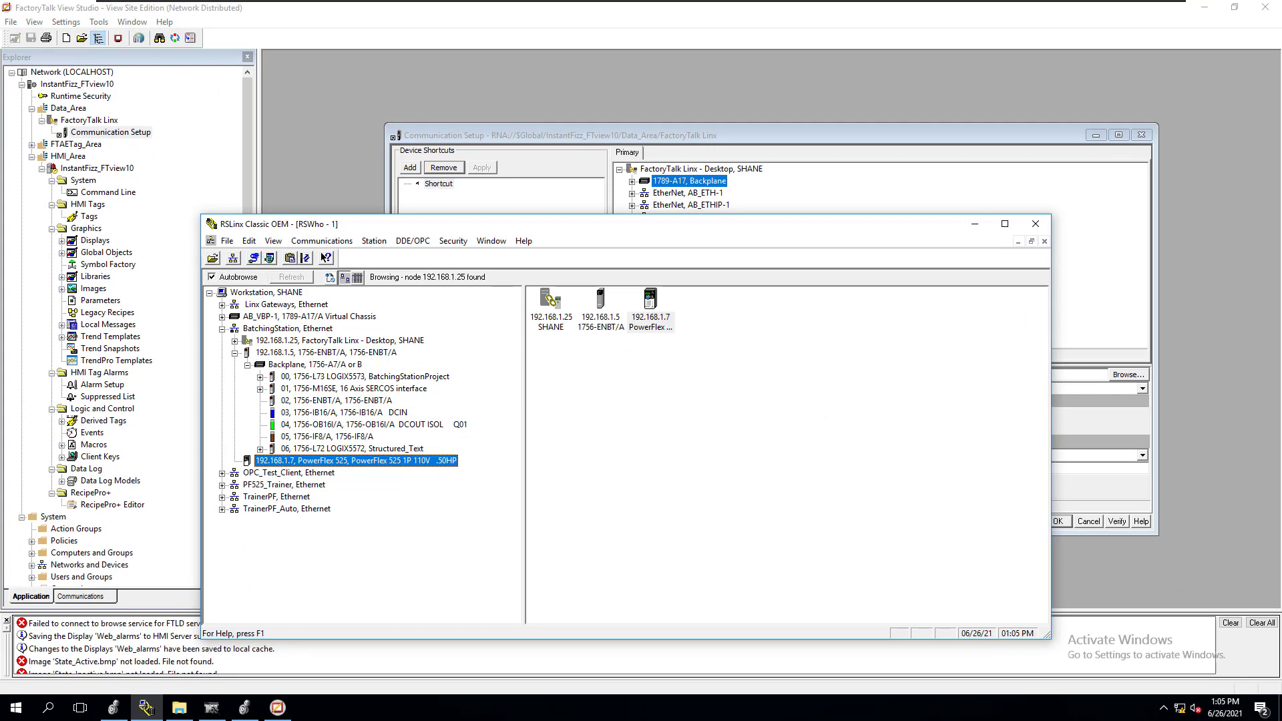
pyautogui.click(254, 258)
pyautogui.click(657, 351)
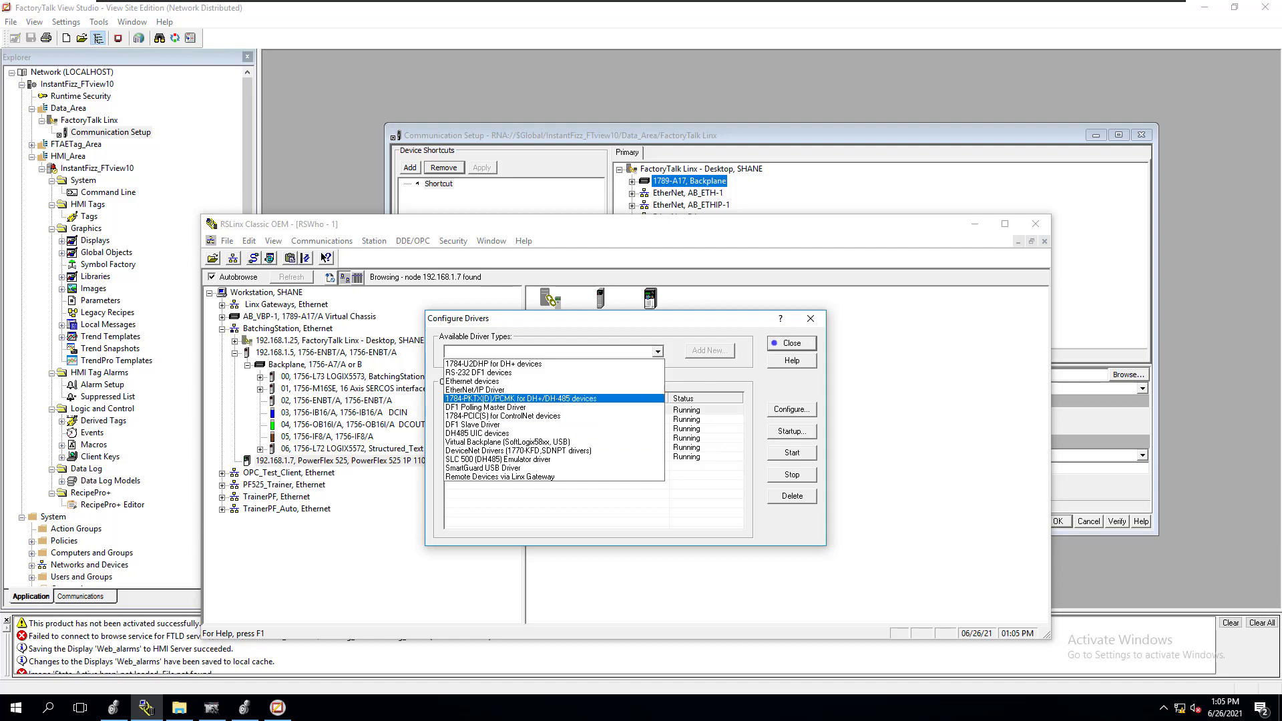
pyautogui.press('Escape')
pyautogui.click(773, 343)
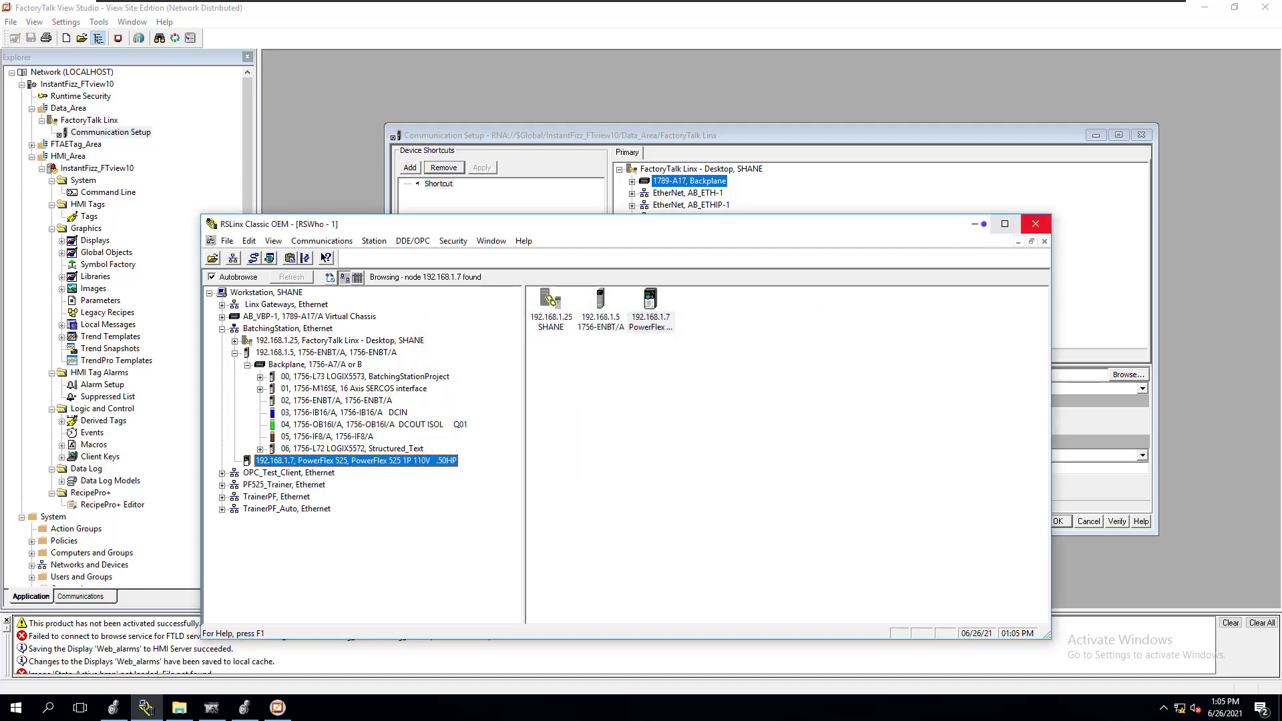
pyautogui.click(886, 135)
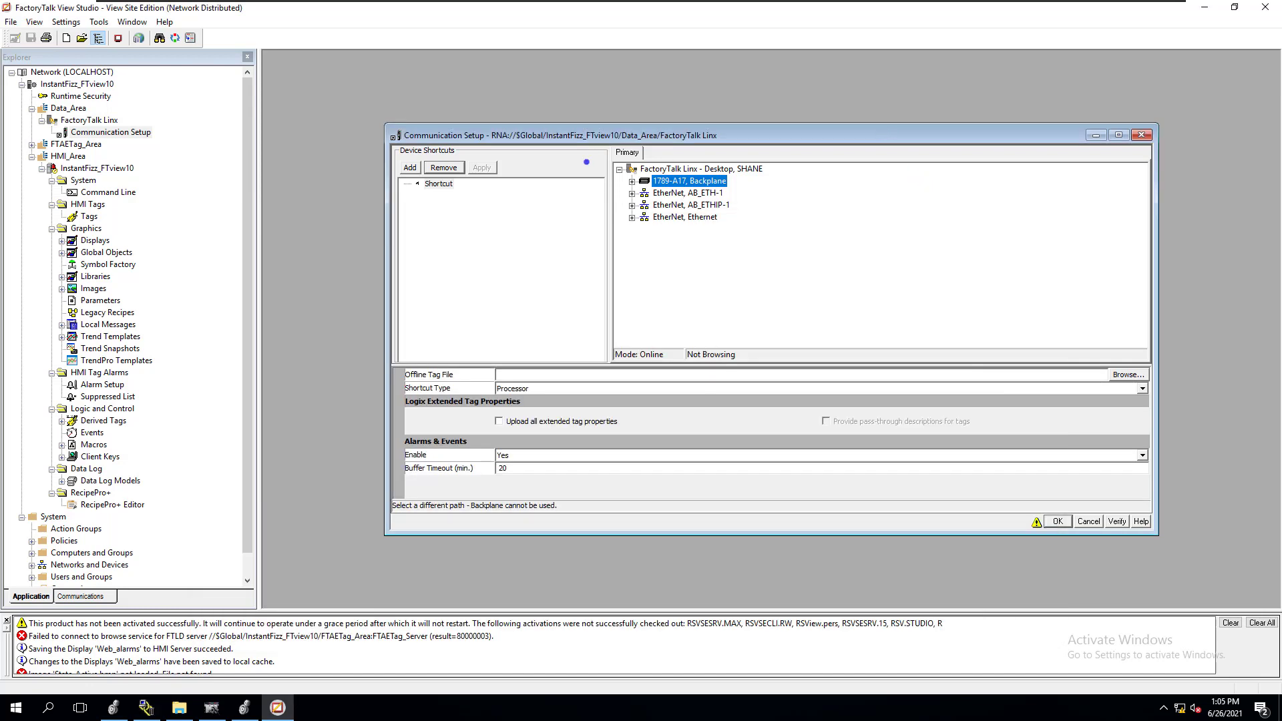
# Assign the existing device shortcut to Emulator R31 11 in slot 13 of the 1789-A17 backplane and save the path change
pyautogui.click(631, 181)
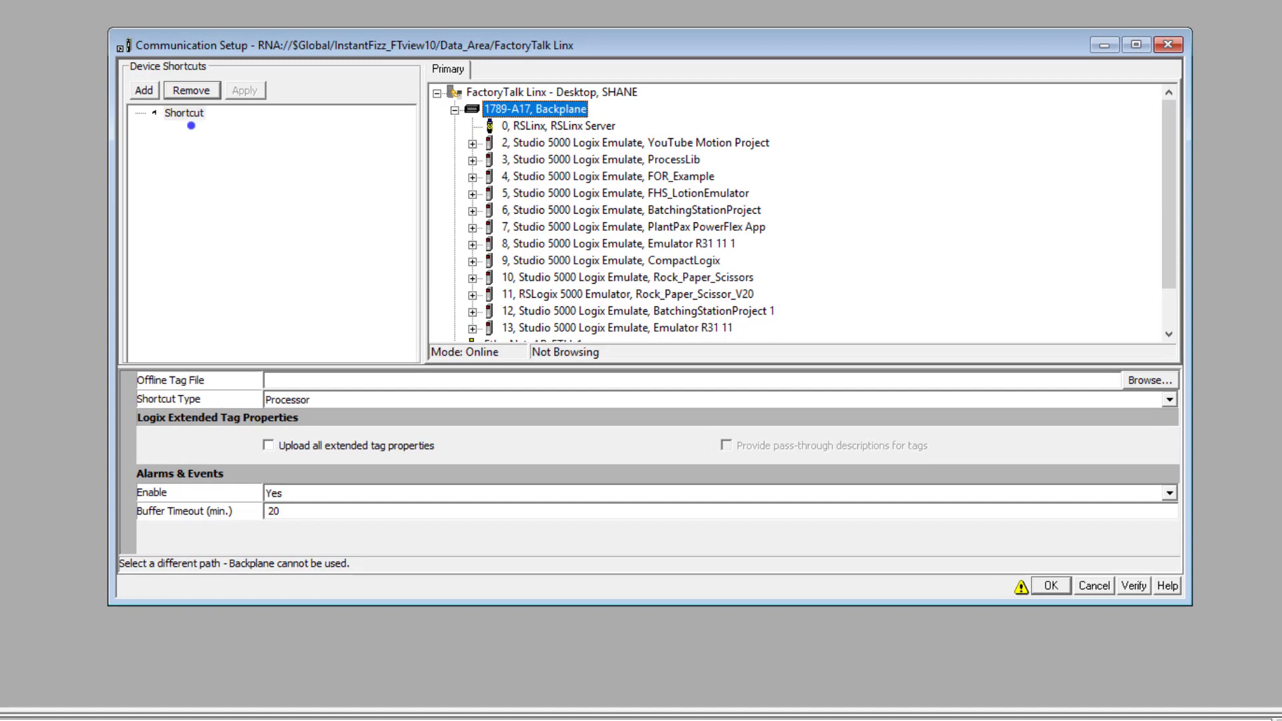
pyautogui.click(529, 324)
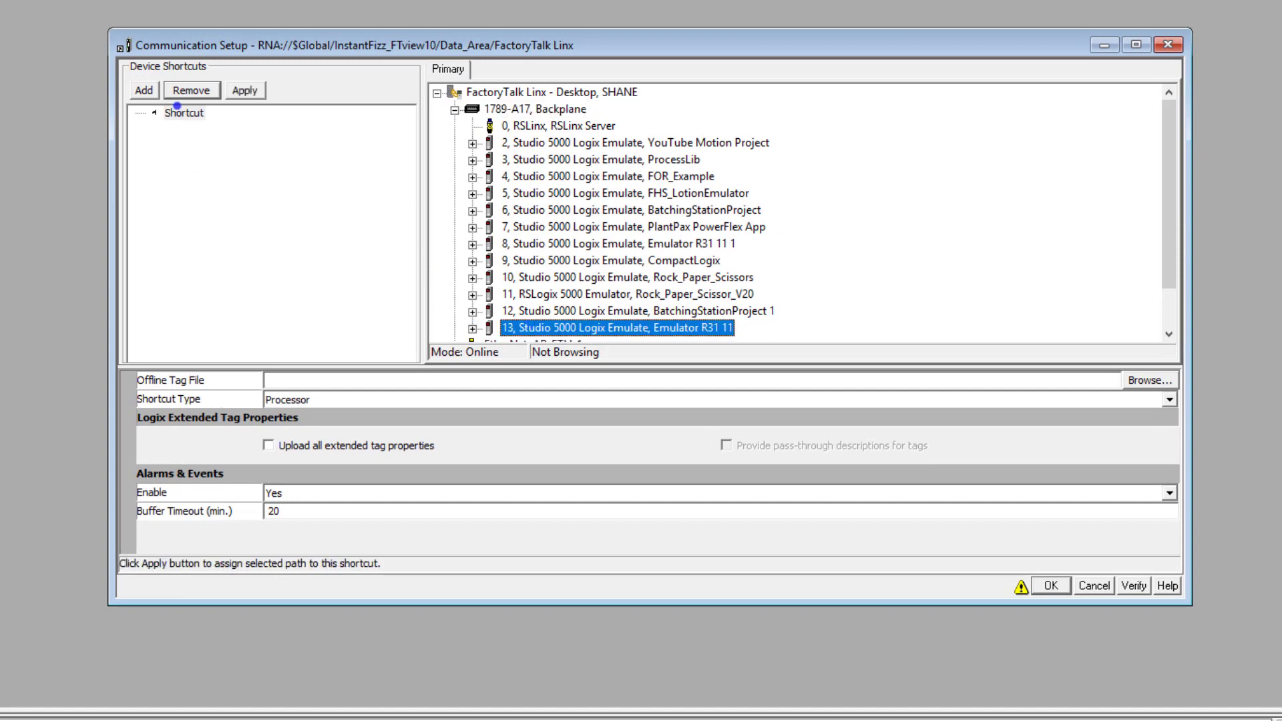
pyautogui.click(179, 111)
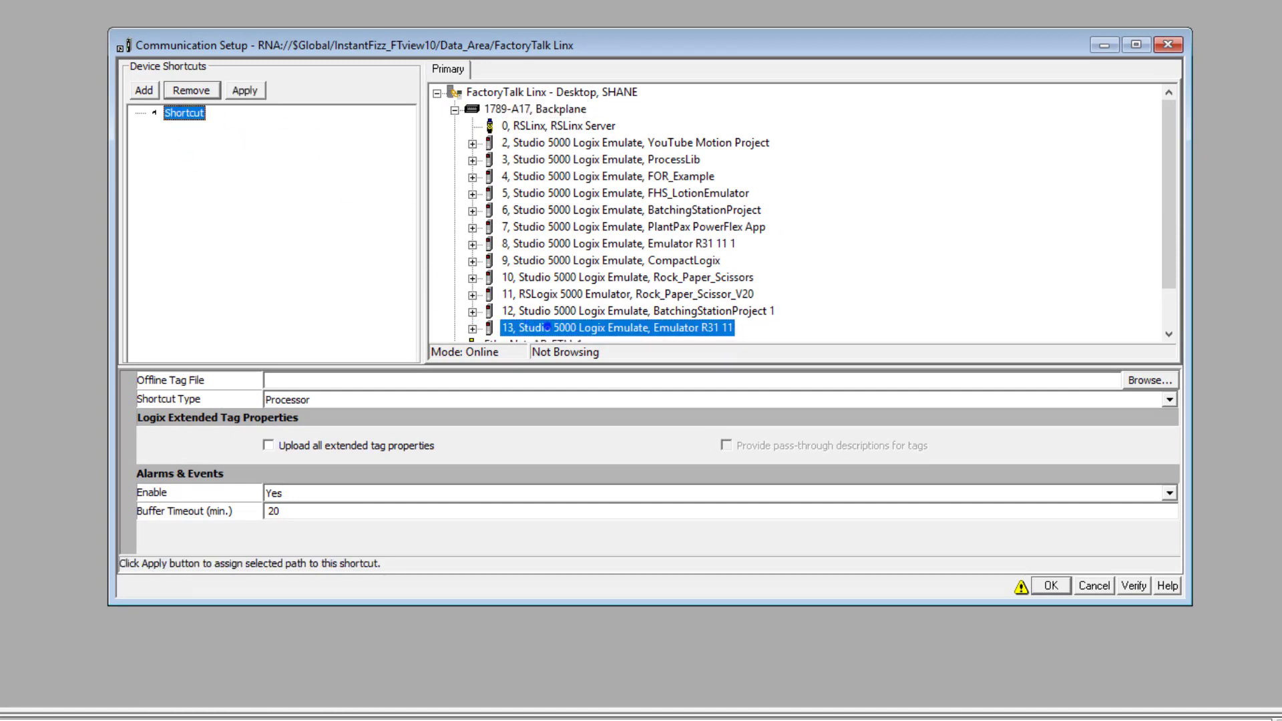
pyautogui.click(265, 95)
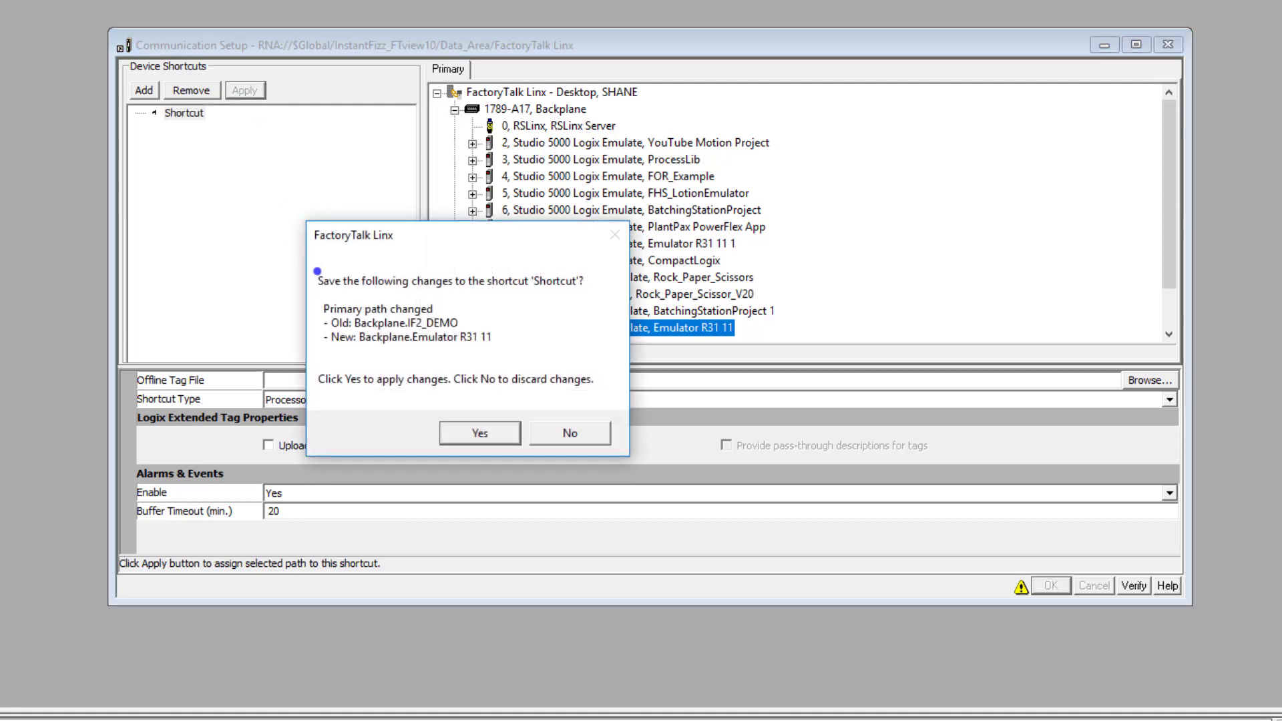
pyautogui.click(461, 431)
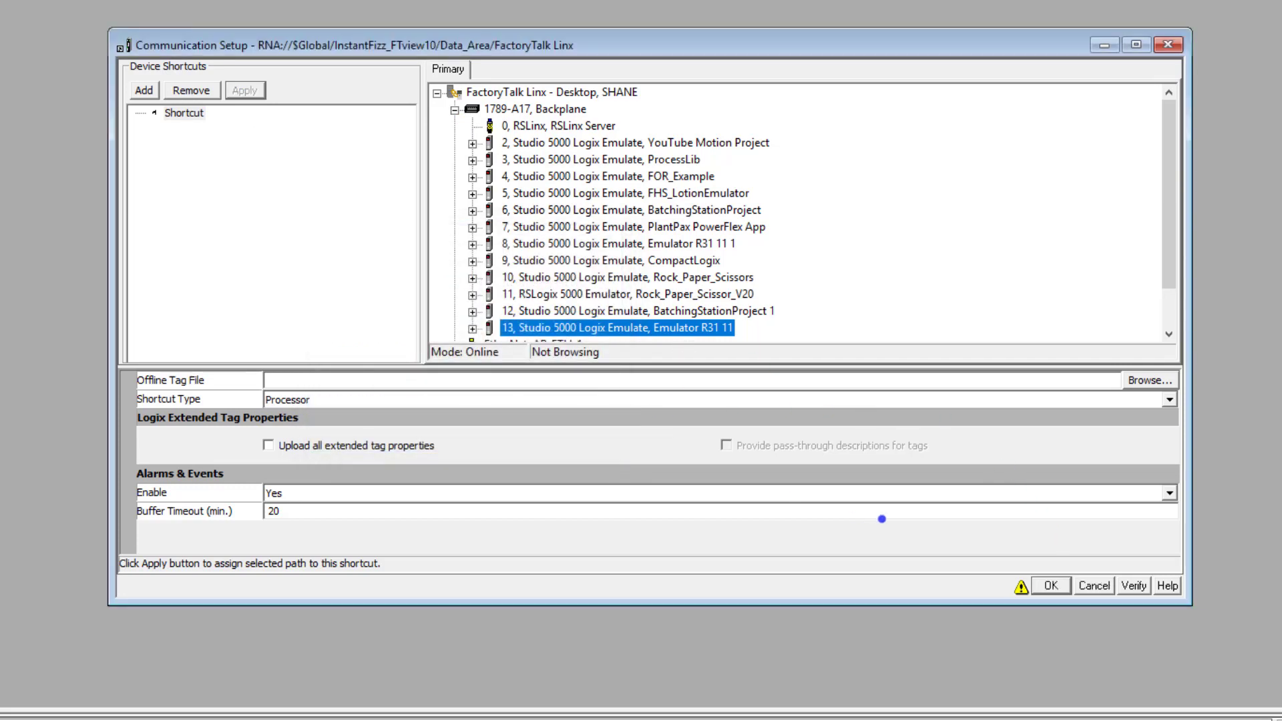
# Verify the device shortcut's configuration and close the Communication Setup with the settings accepted
pyautogui.click(1135, 586)
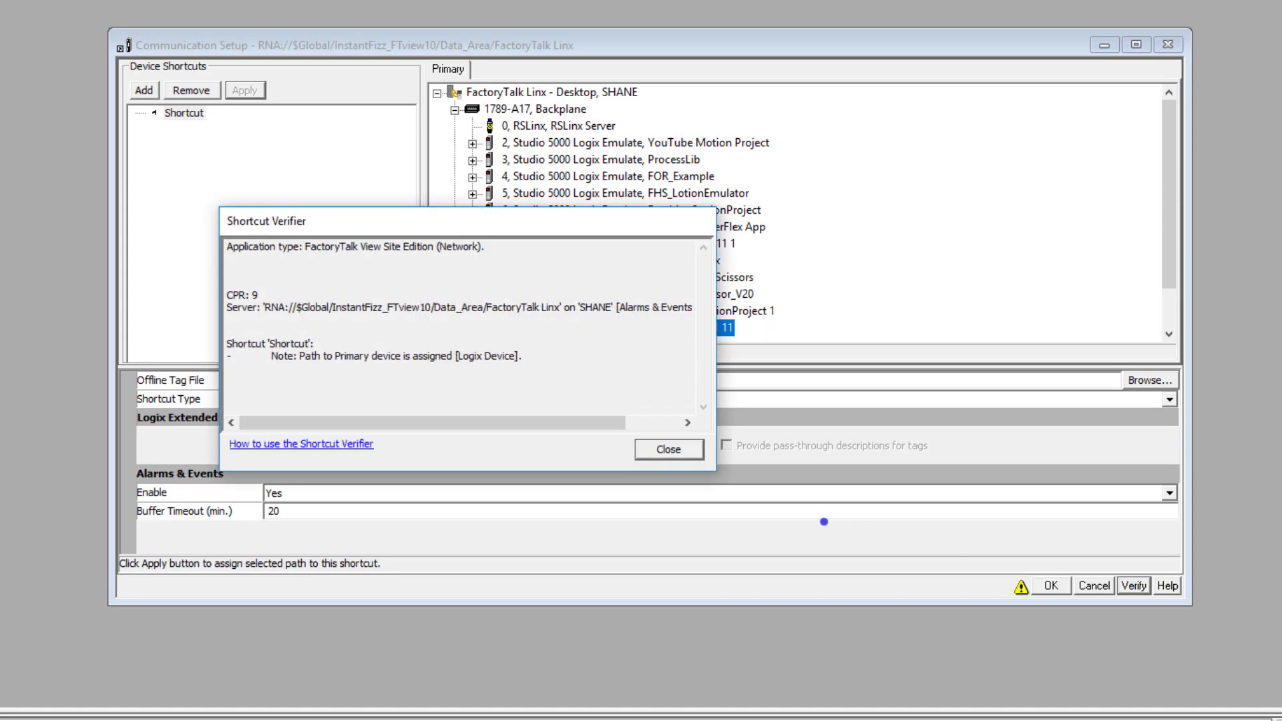
pyautogui.click(681, 449)
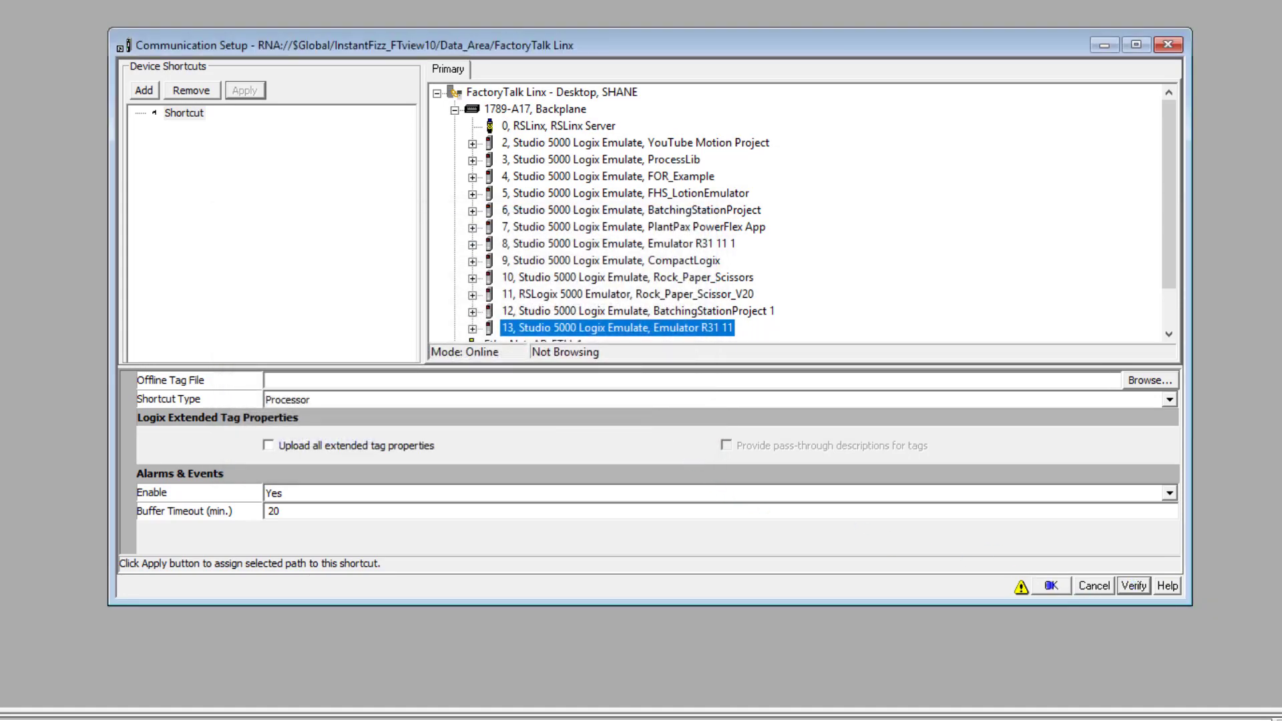
pyautogui.click(1050, 586)
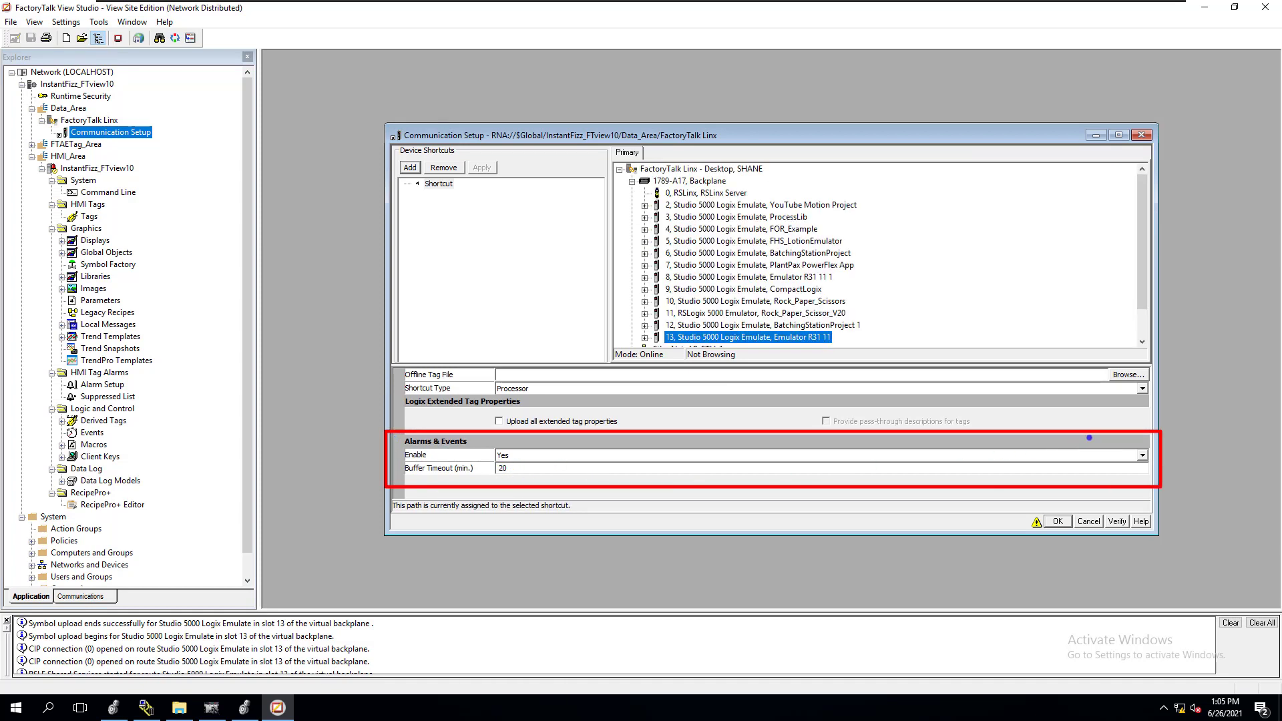
pyautogui.click(1051, 521)
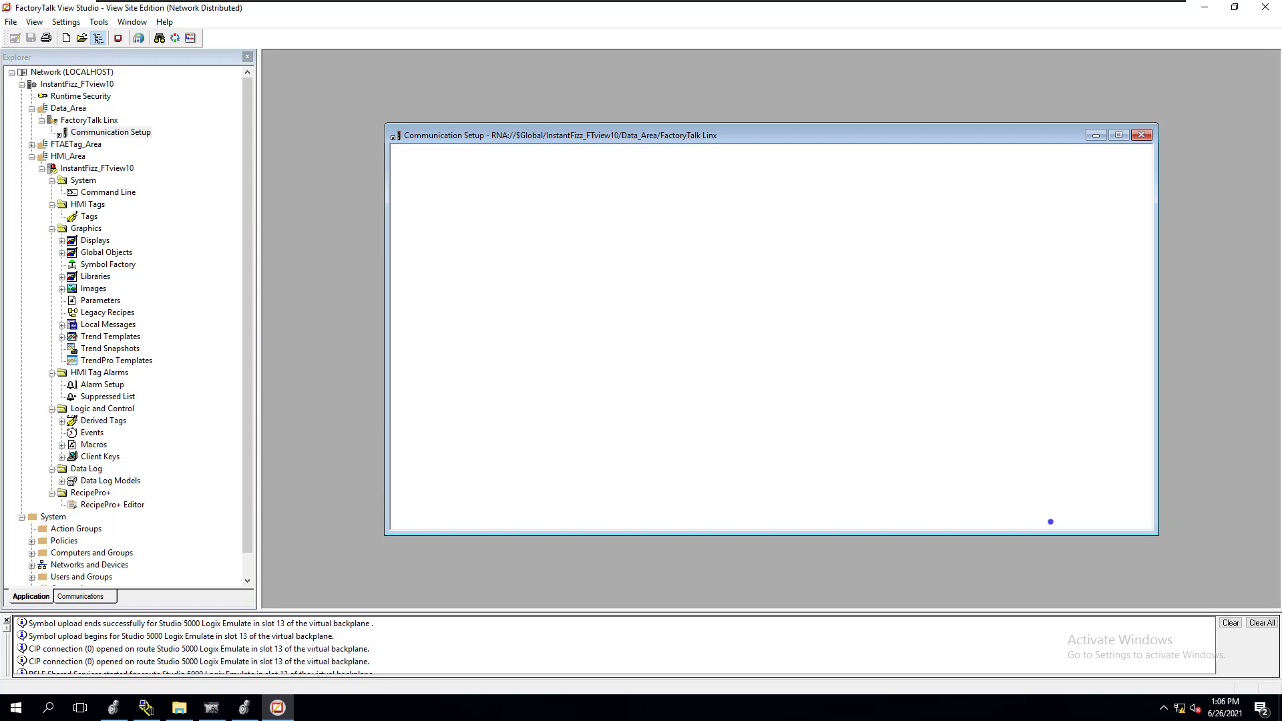
# Disable alarm and event support on the FactoryTalk Linx server and check the effect in its Communication Setup
pyautogui.rightClick(83, 121)
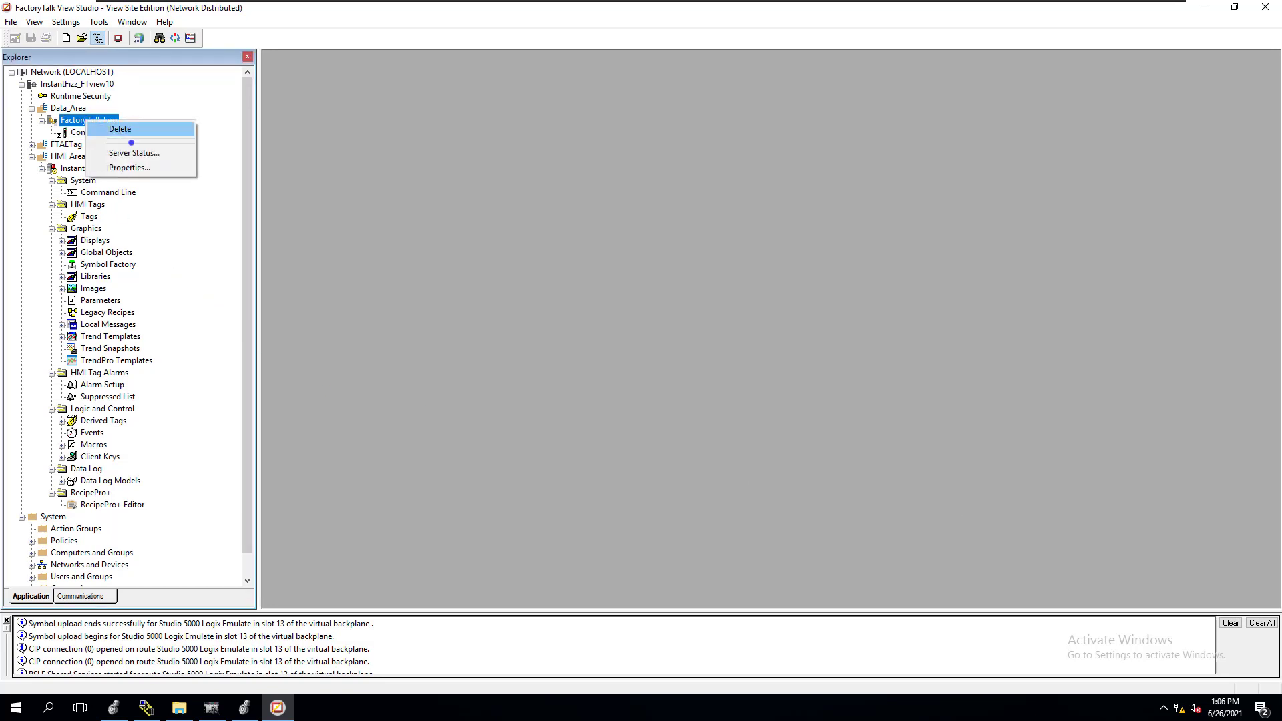
pyautogui.click(116, 169)
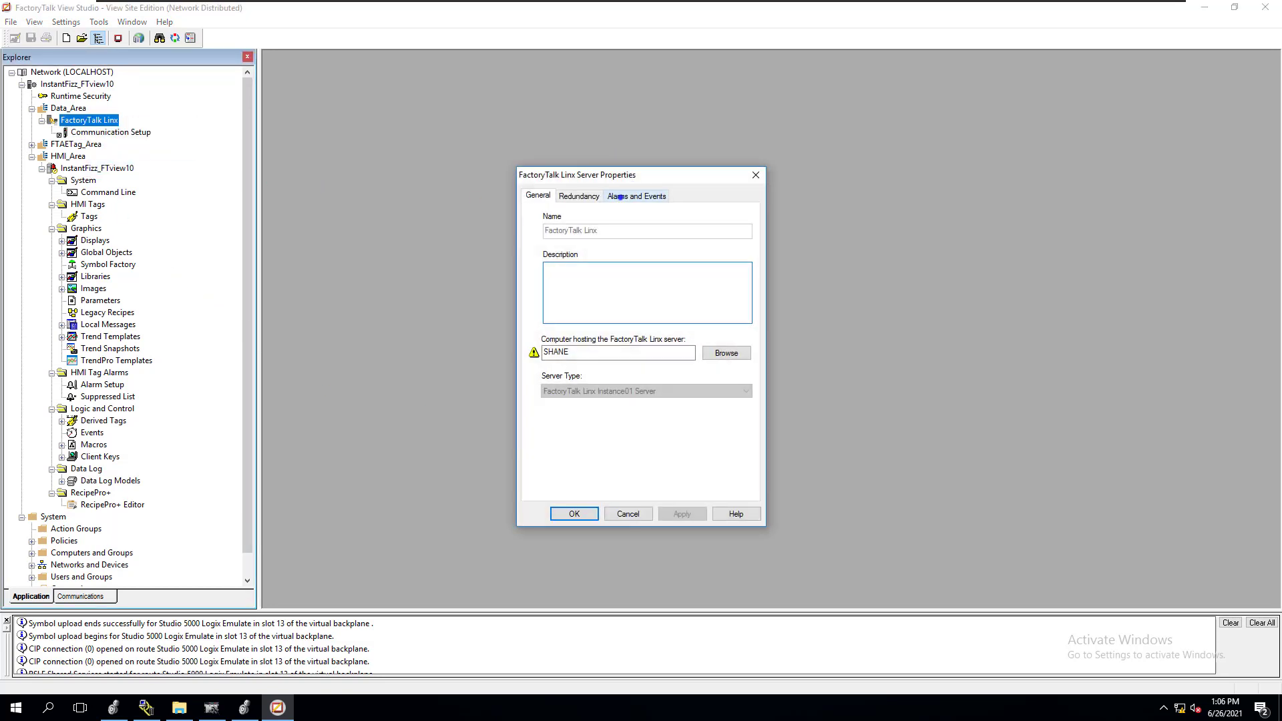
pyautogui.click(635, 196)
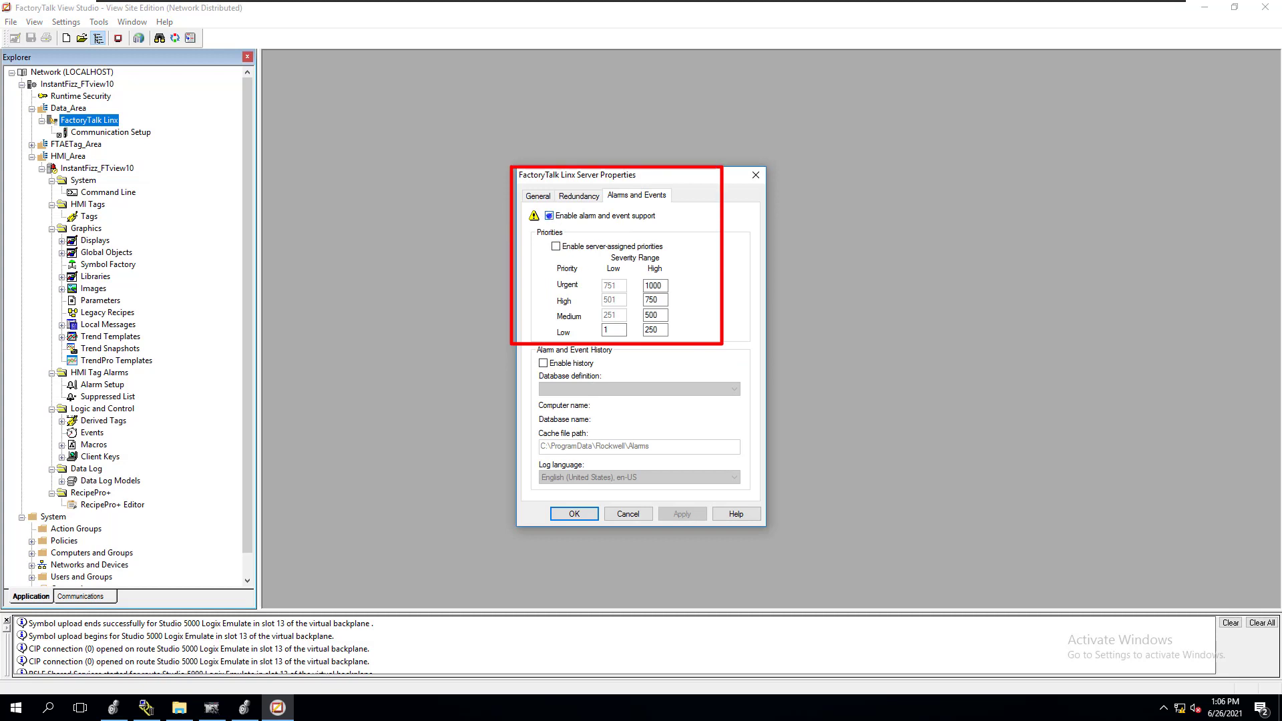
pyautogui.click(549, 216)
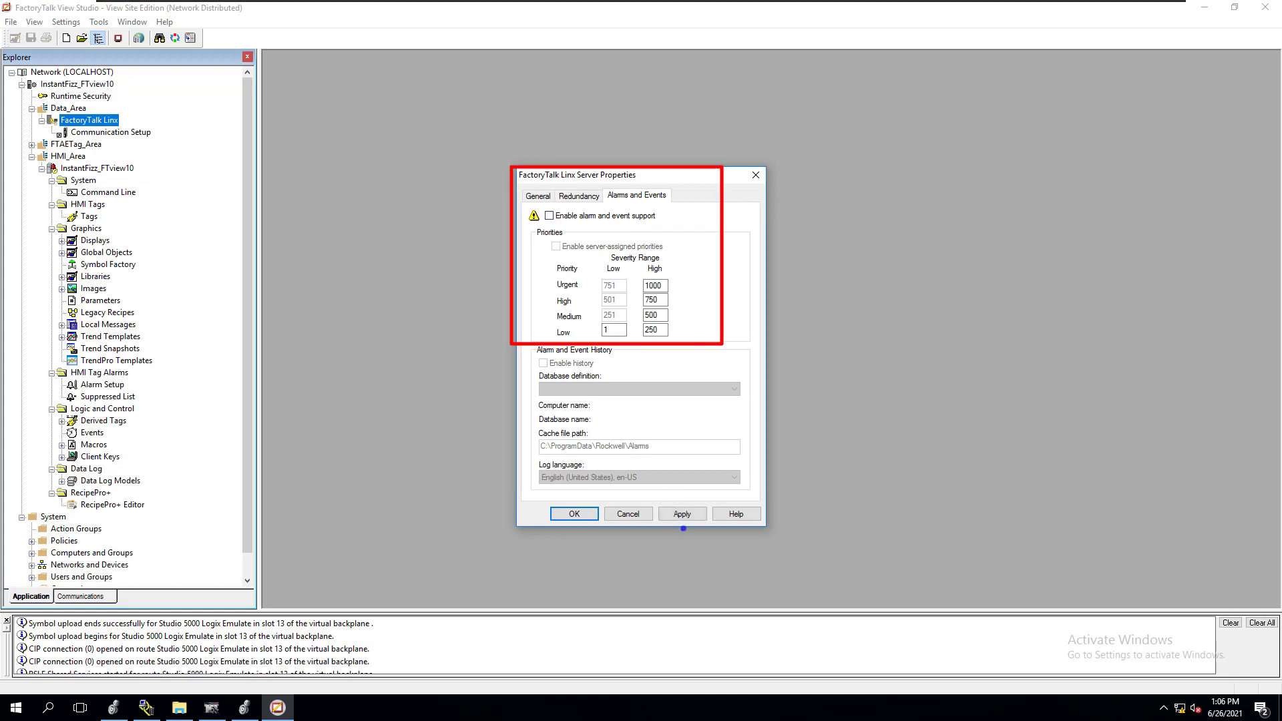
pyautogui.click(682, 514)
pyautogui.click(574, 514)
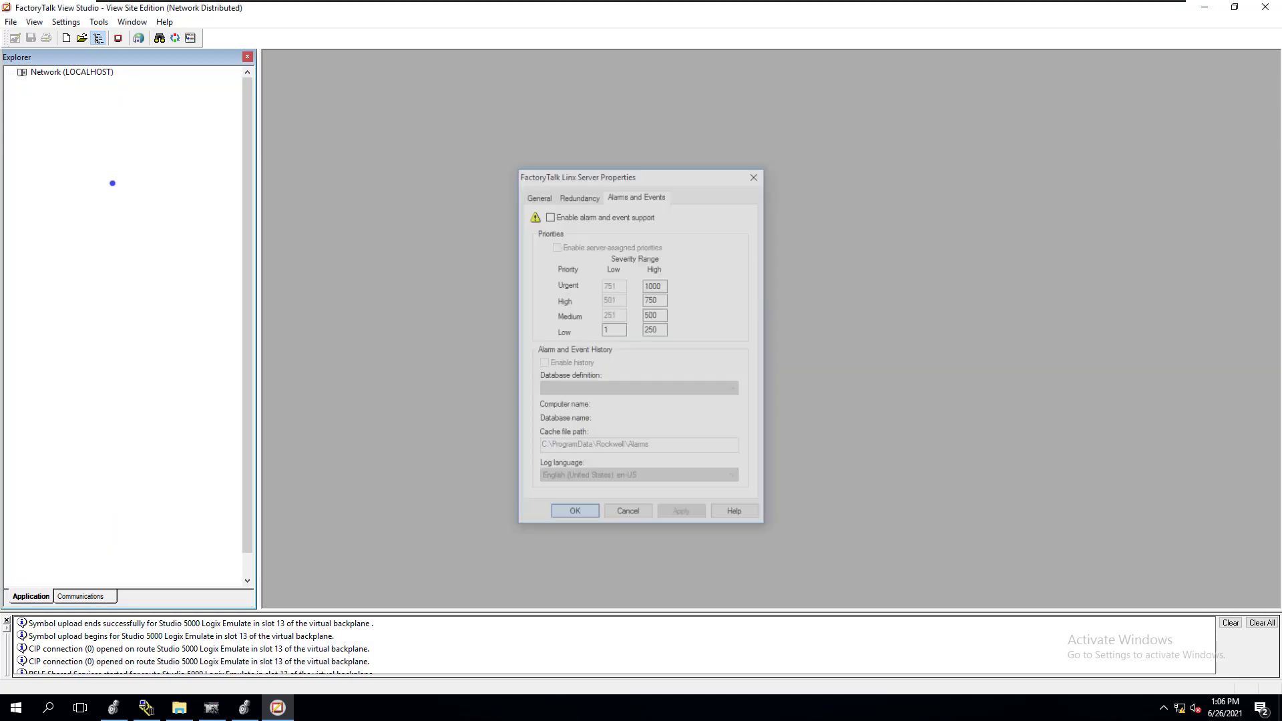
pyautogui.click(111, 132)
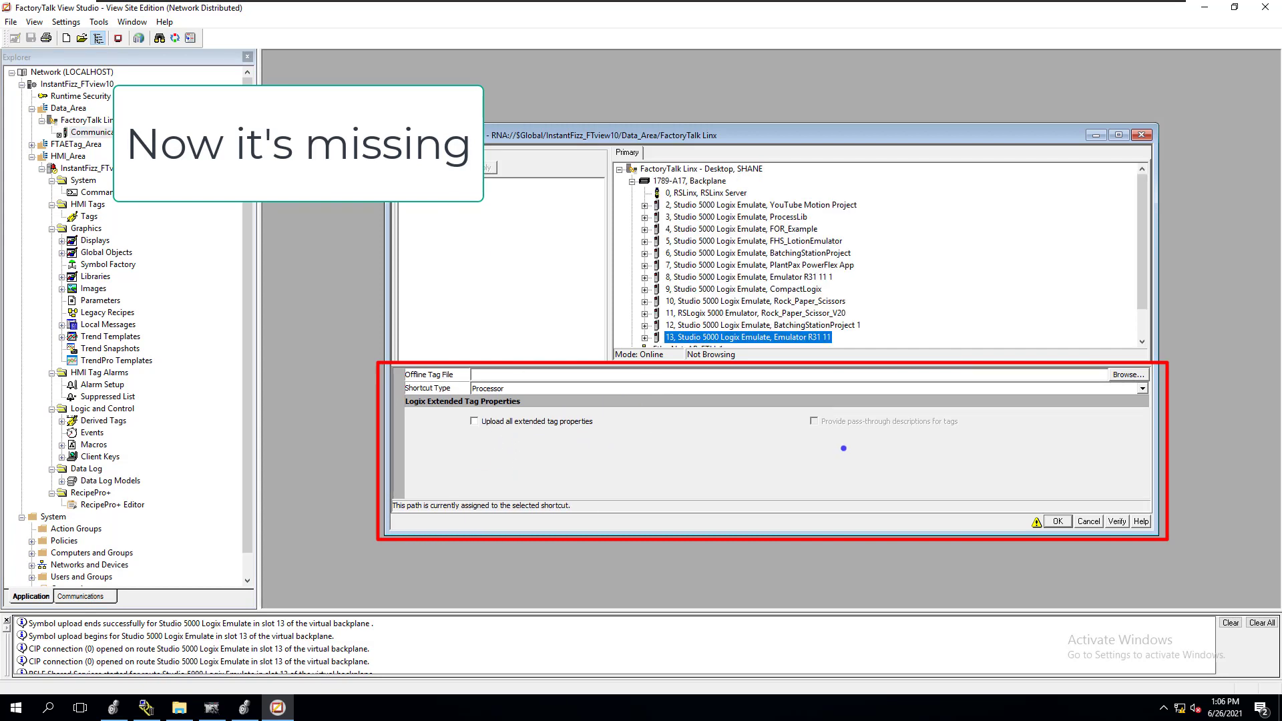
pyautogui.click(1088, 521)
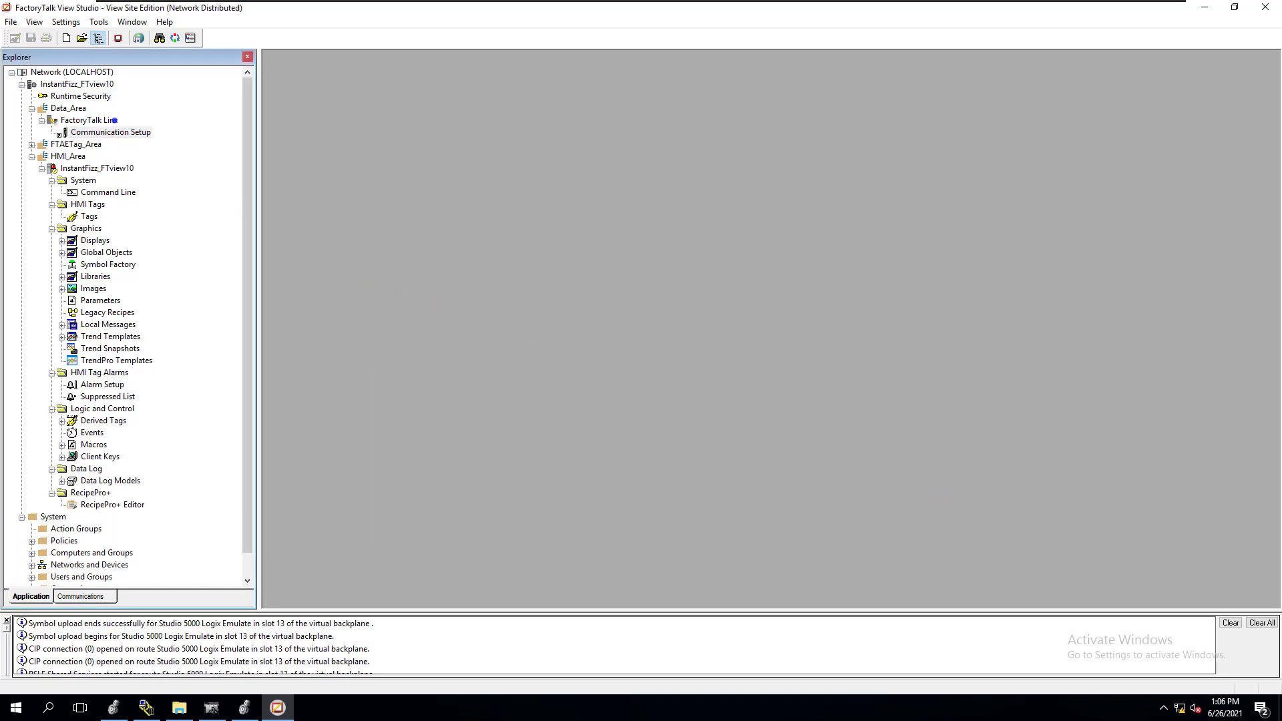
# Enable alarm and event support with server-assigned priorities on the FactoryTalk Linx server and reopen its Communication Setup
pyautogui.rightClick(106, 121)
pyautogui.click(145, 167)
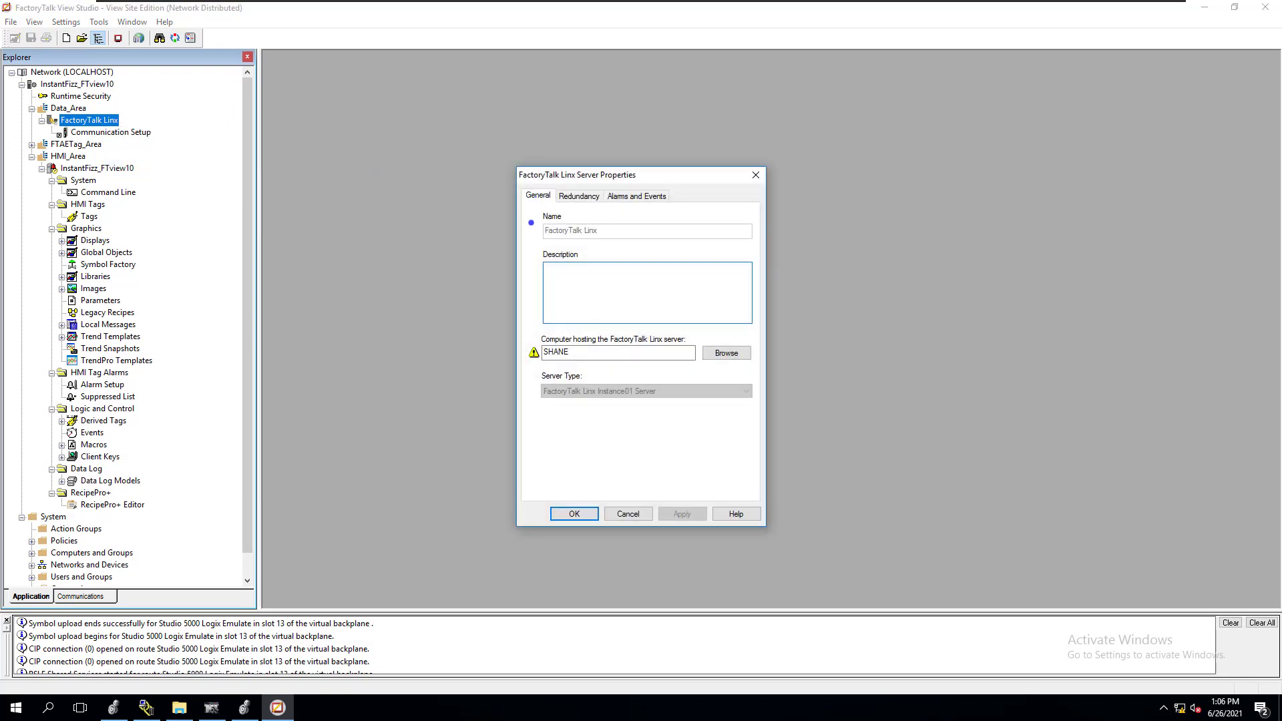
pyautogui.click(629, 197)
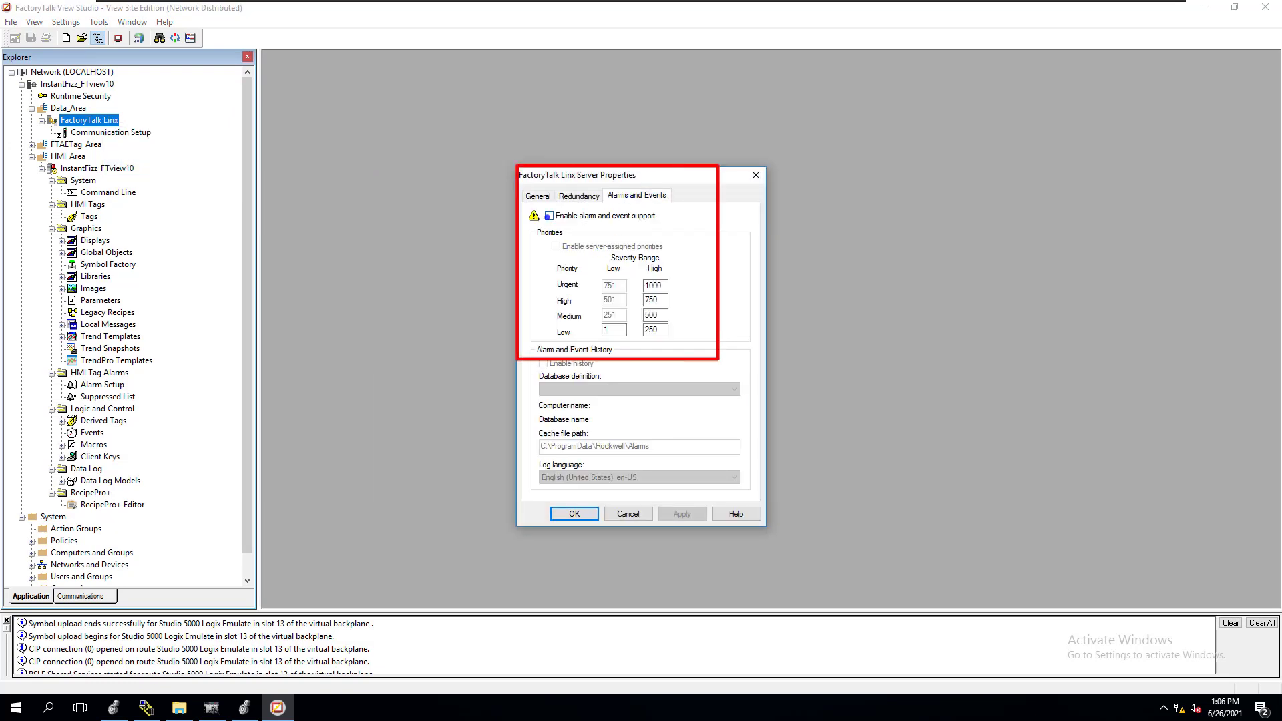
pyautogui.click(549, 216)
pyautogui.click(556, 246)
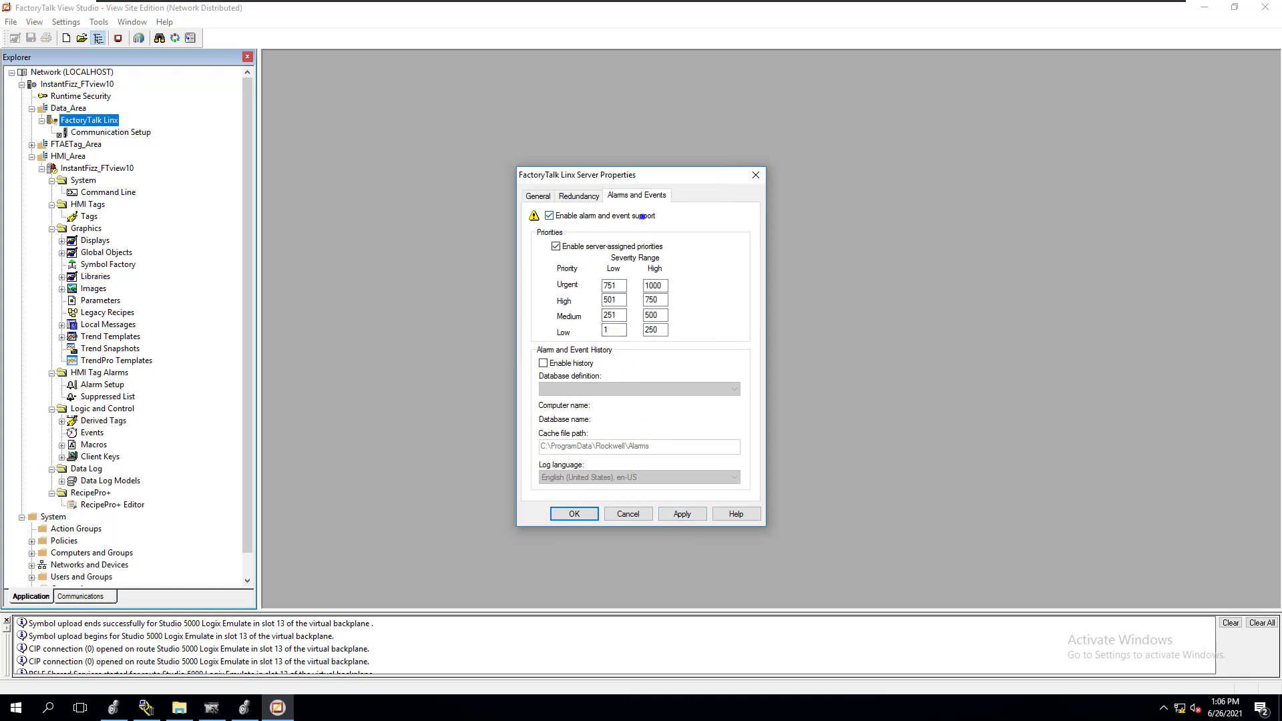
pyautogui.click(675, 512)
pyautogui.click(587, 518)
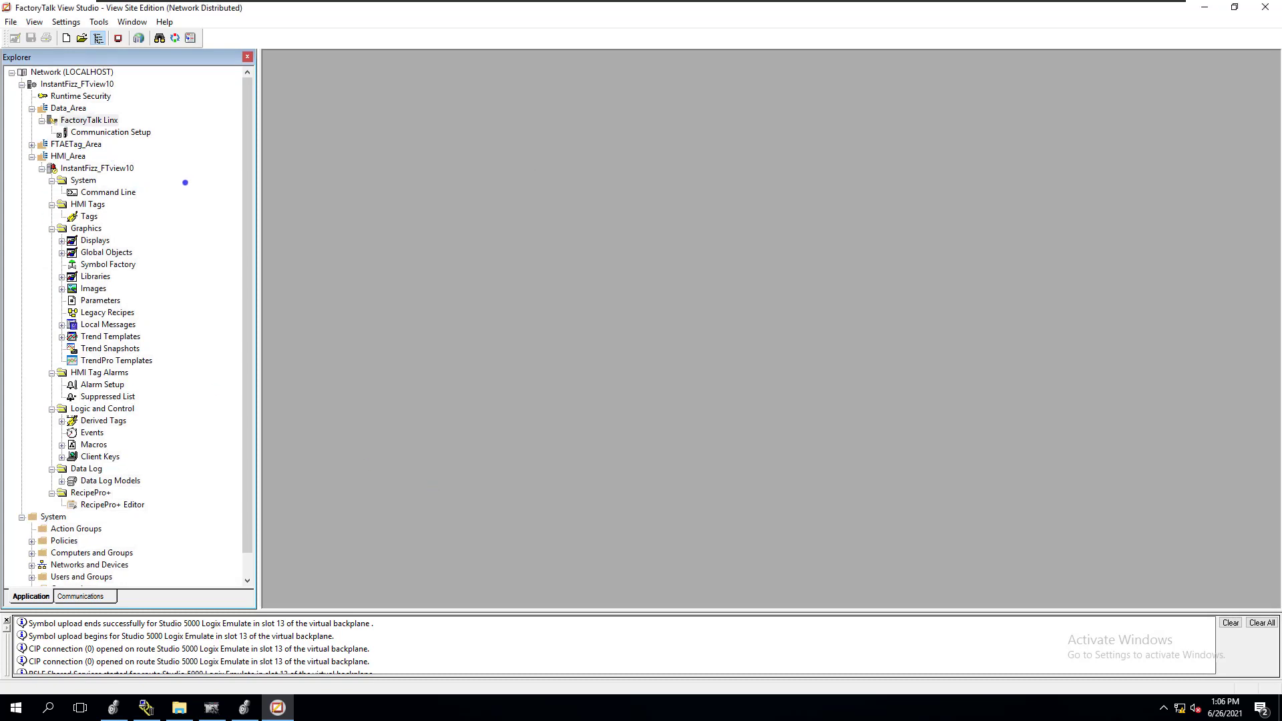
pyautogui.click(132, 132)
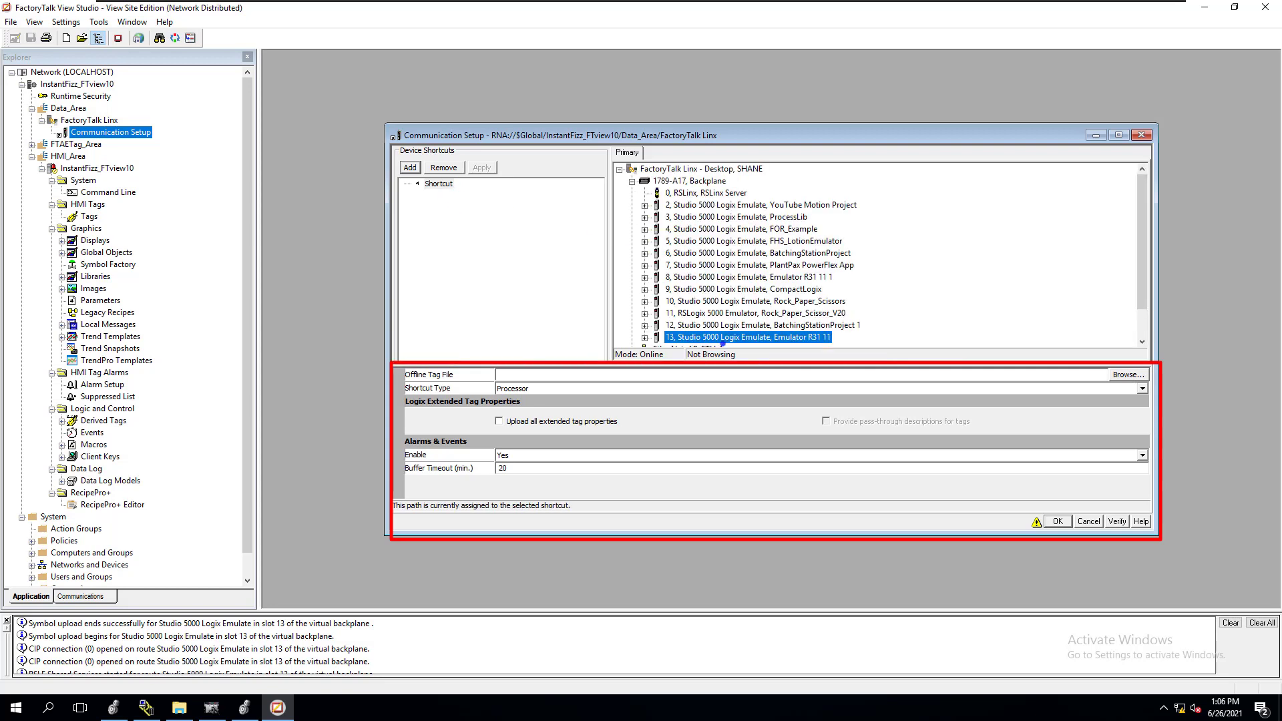
# Check the existing shortcut's alarm and event settings in the Communication Setup and close it with the settings accepted
pyautogui.click(446, 184)
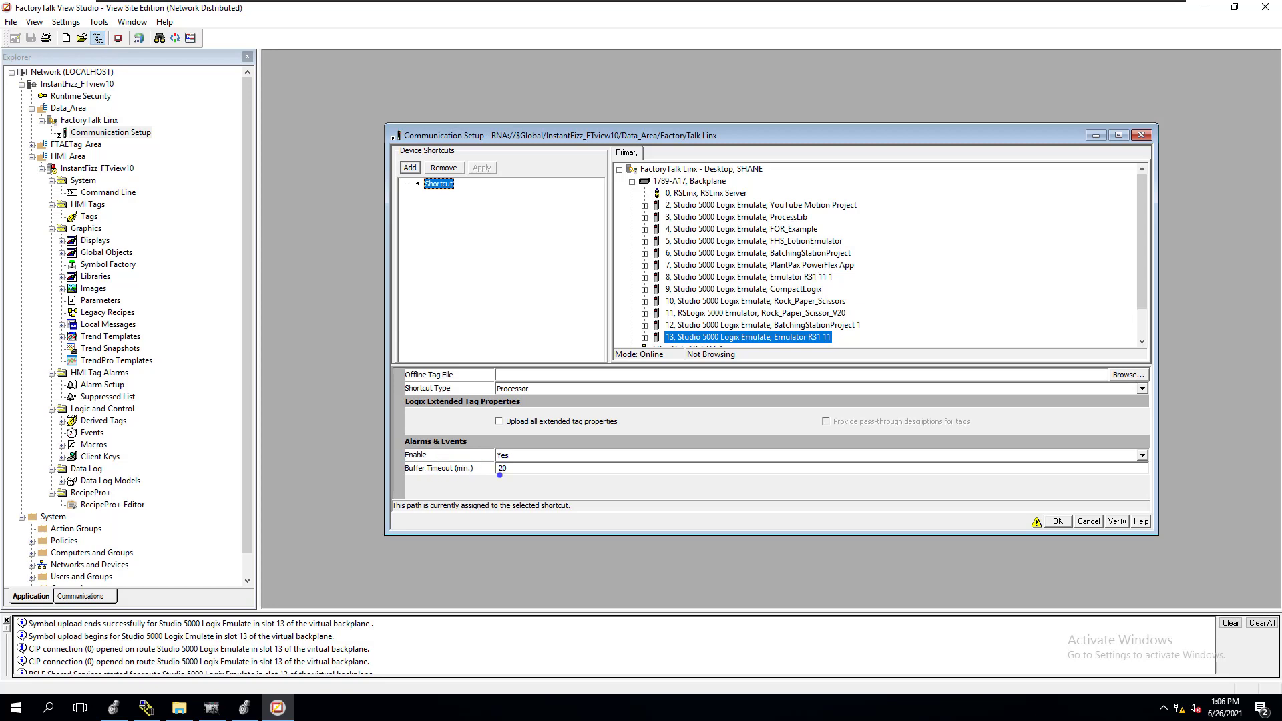
pyautogui.click(1055, 521)
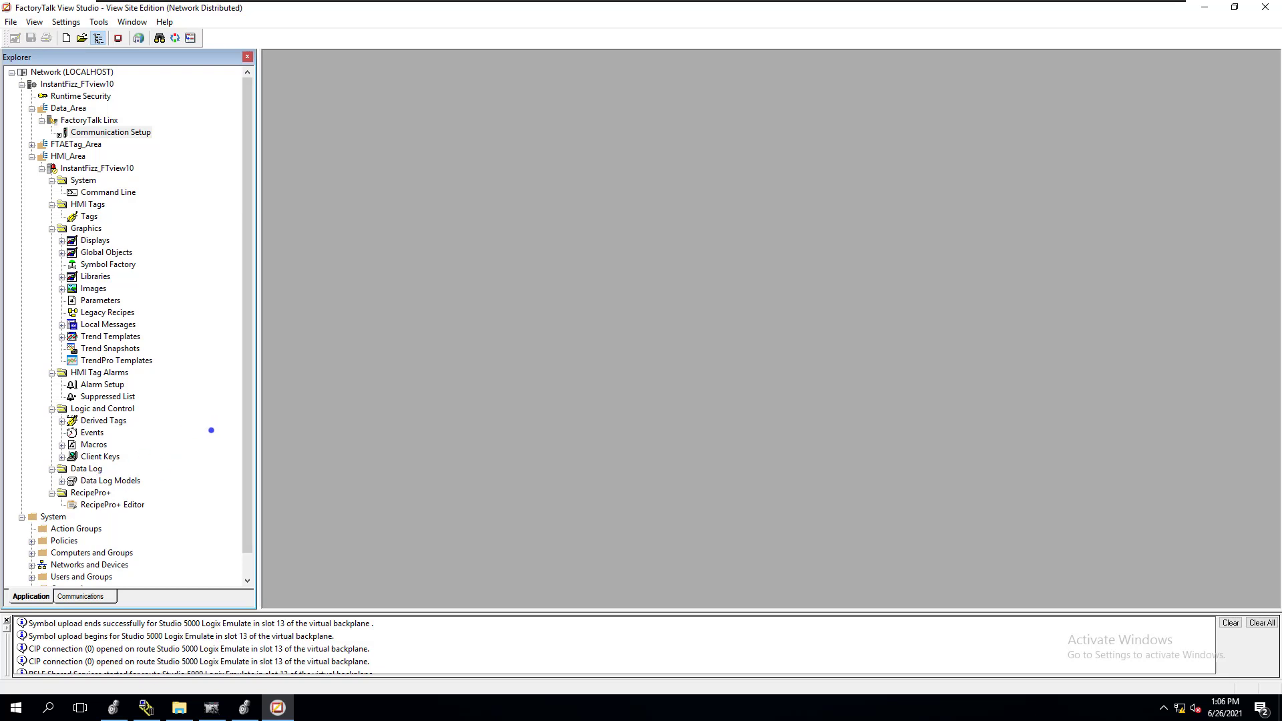
# Open the Lg_Overview display, inspect it in test mode for wireframed objects, and close it
pyautogui.moveTo(244, 420); pyautogui.dragTo(243, 453)
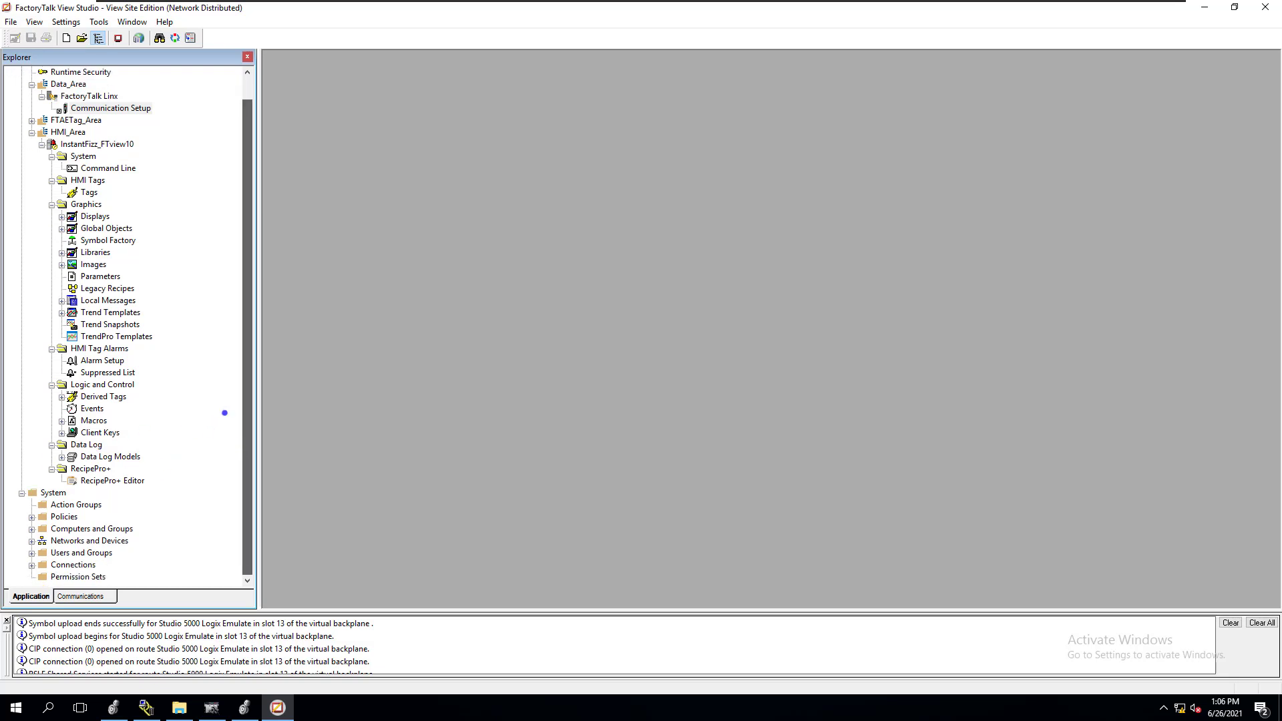
pyautogui.click(61, 217)
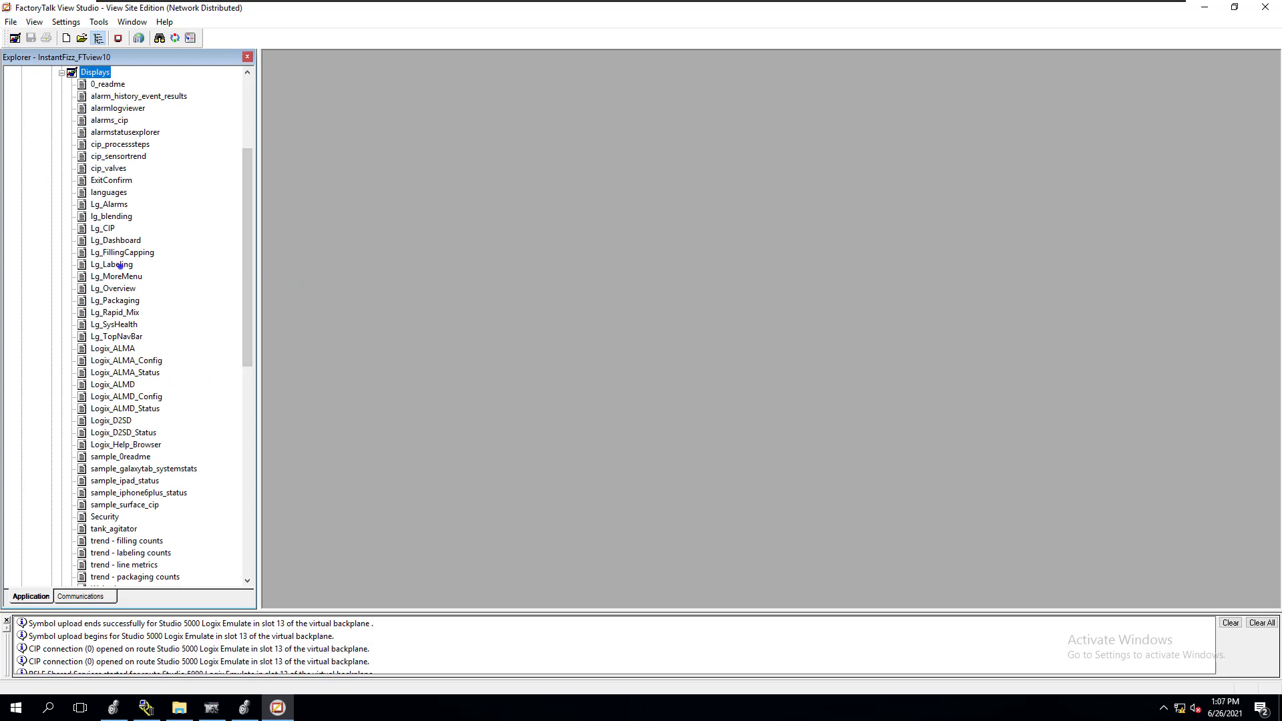
pyautogui.doubleClick(117, 288)
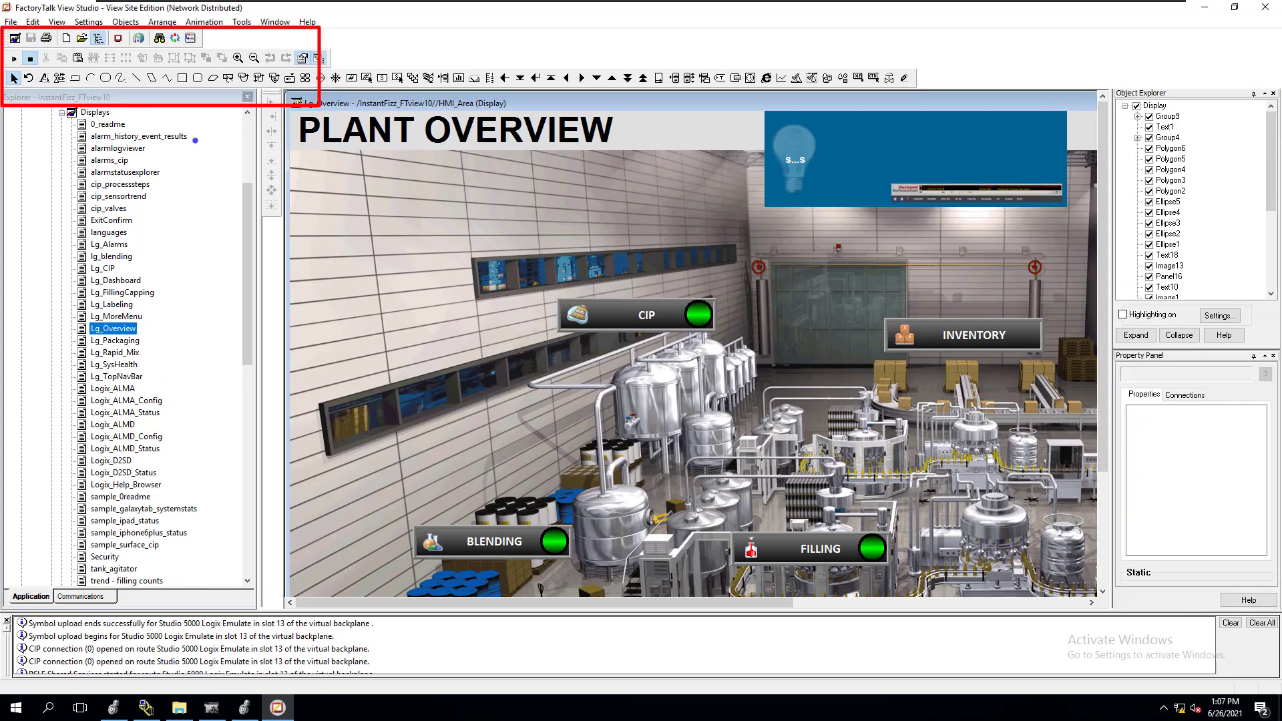
pyautogui.click(14, 58)
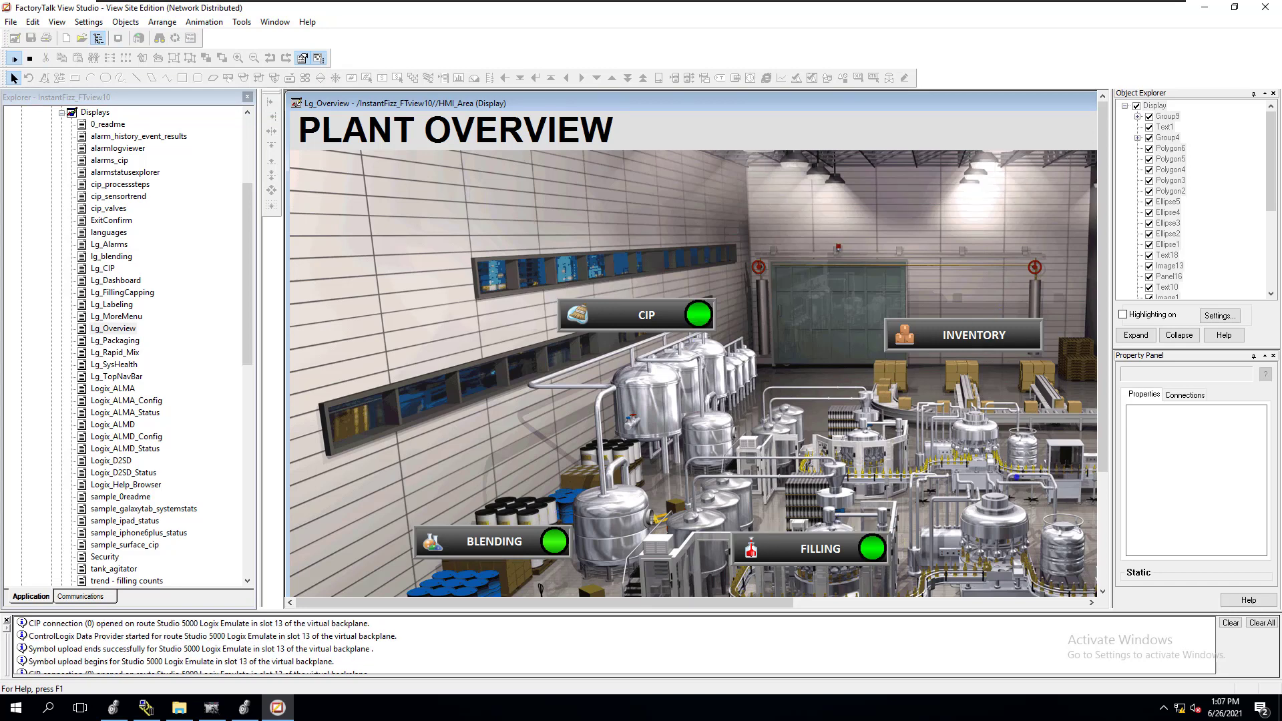
pyautogui.moveTo(1101, 390); pyautogui.dragTo(1036, 520)
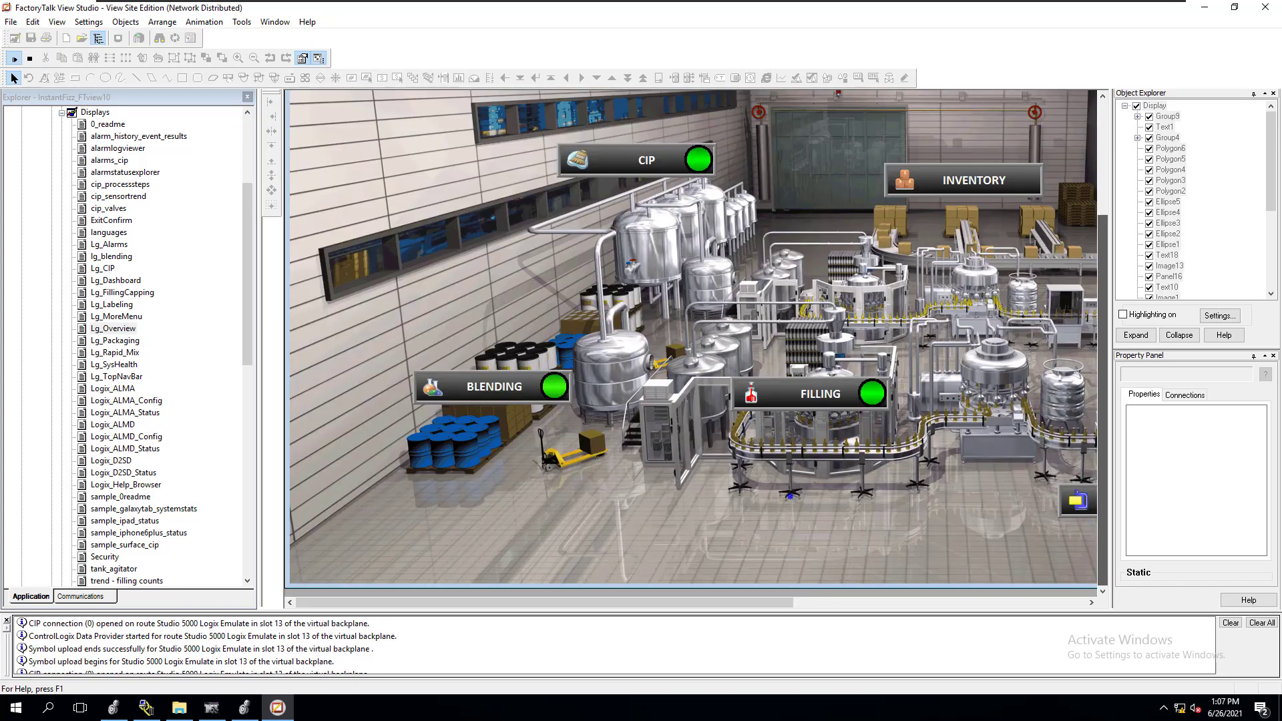
pyautogui.moveTo(1104, 399); pyautogui.dragTo(1102, 270)
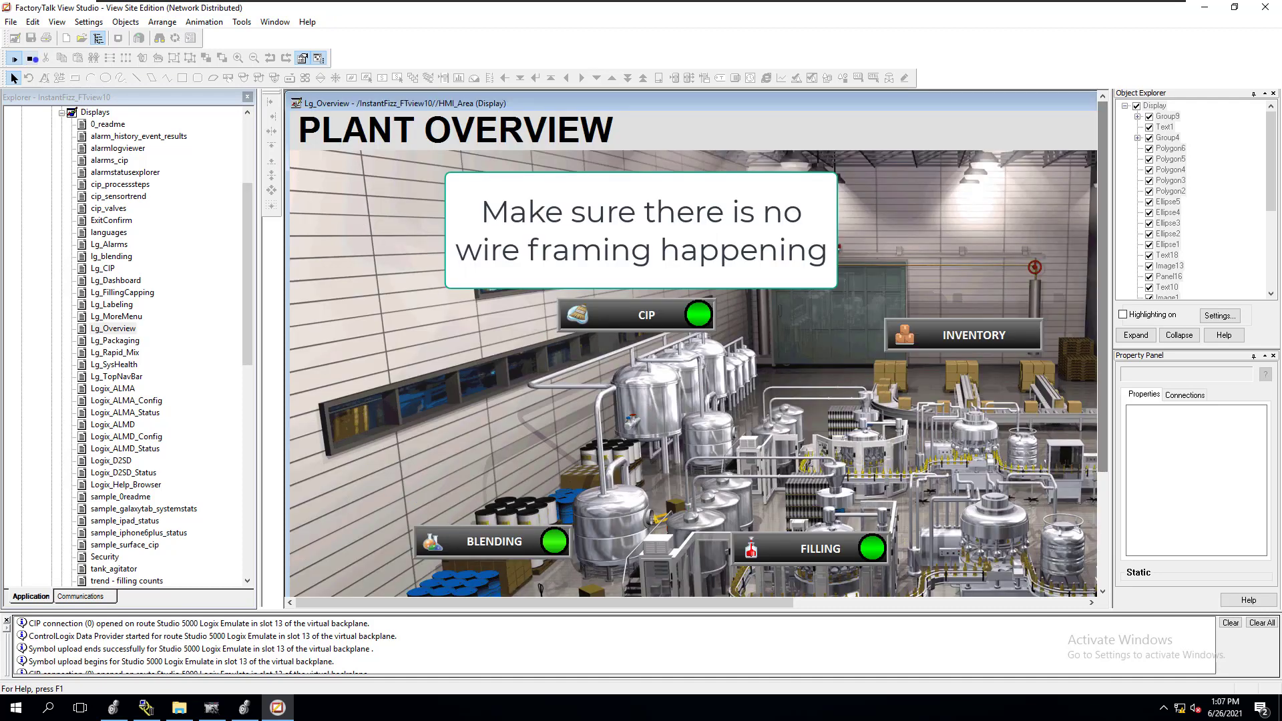
pyautogui.click(30, 59)
pyautogui.moveTo(939, 102); pyautogui.dragTo(739, 101)
pyautogui.moveTo(1029, 99); pyautogui.dragTo(718, 101)
pyautogui.click(1044, 103)
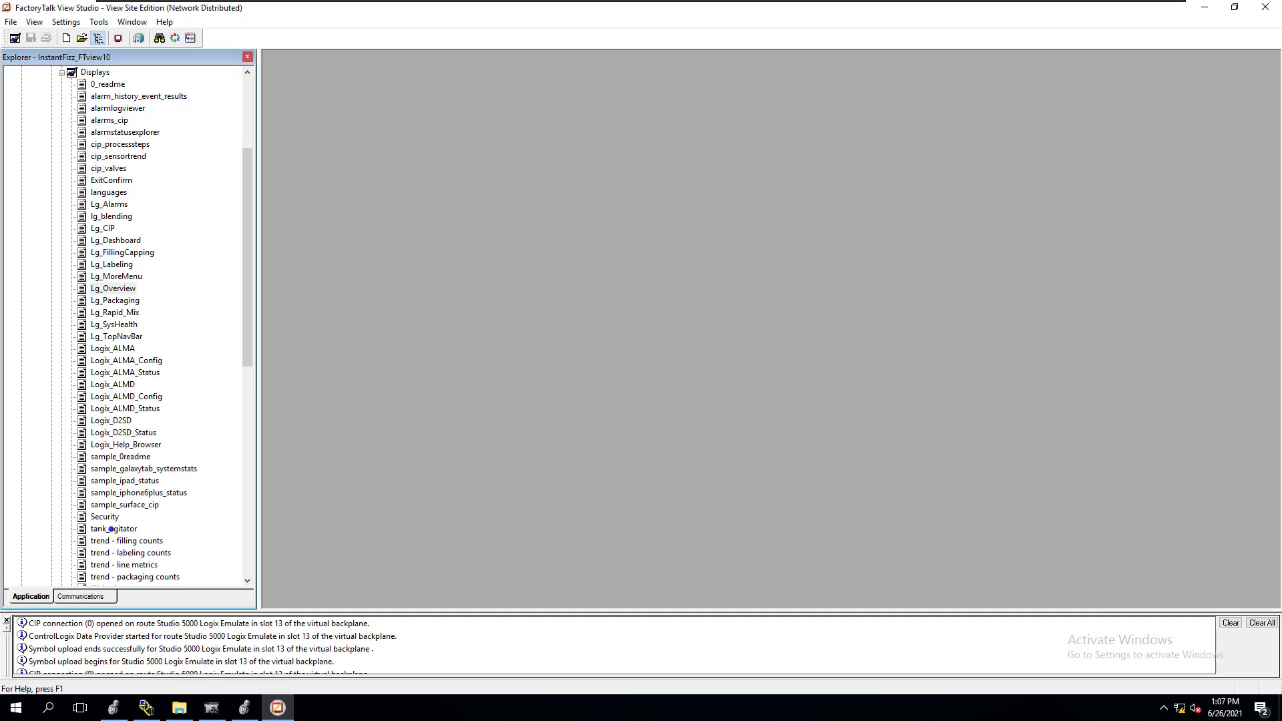
# Open the tank_agitator display briefly, and test-run the Lg_Dashboard display to check its live data, closing it without saving changes
pyautogui.doubleClick(112, 529)
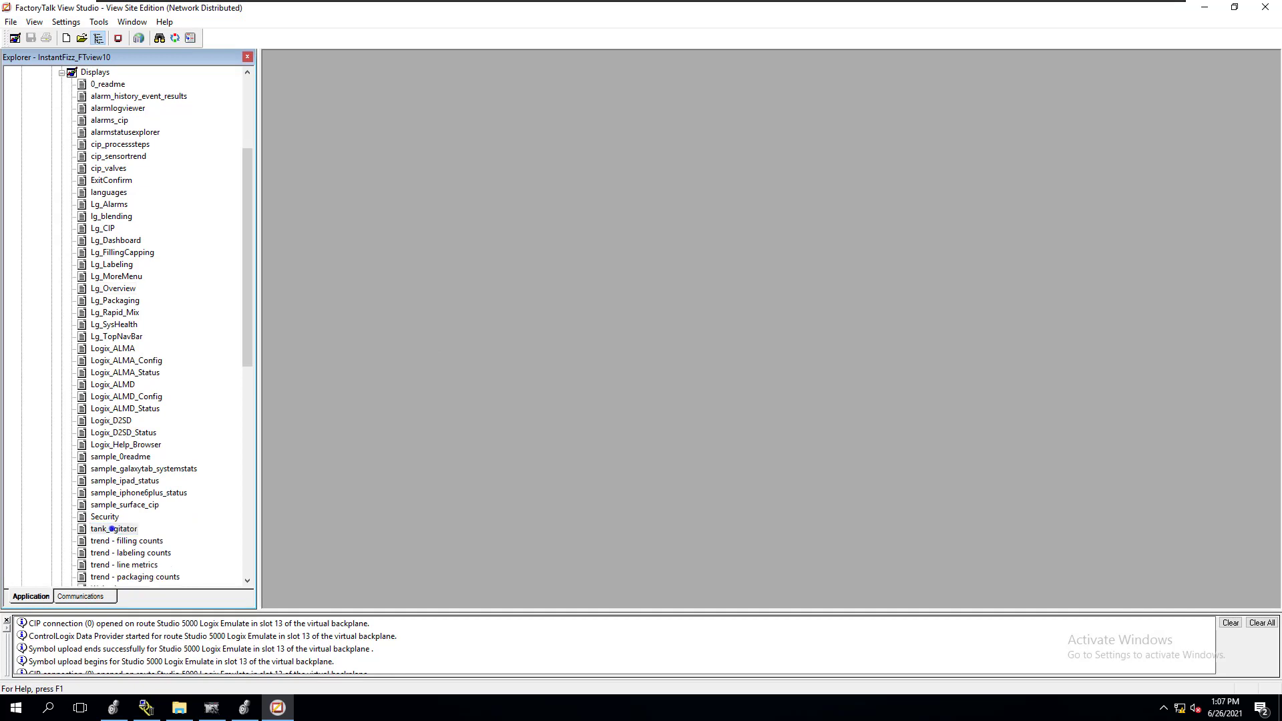
pyautogui.click(682, 199)
pyautogui.doubleClick(119, 241)
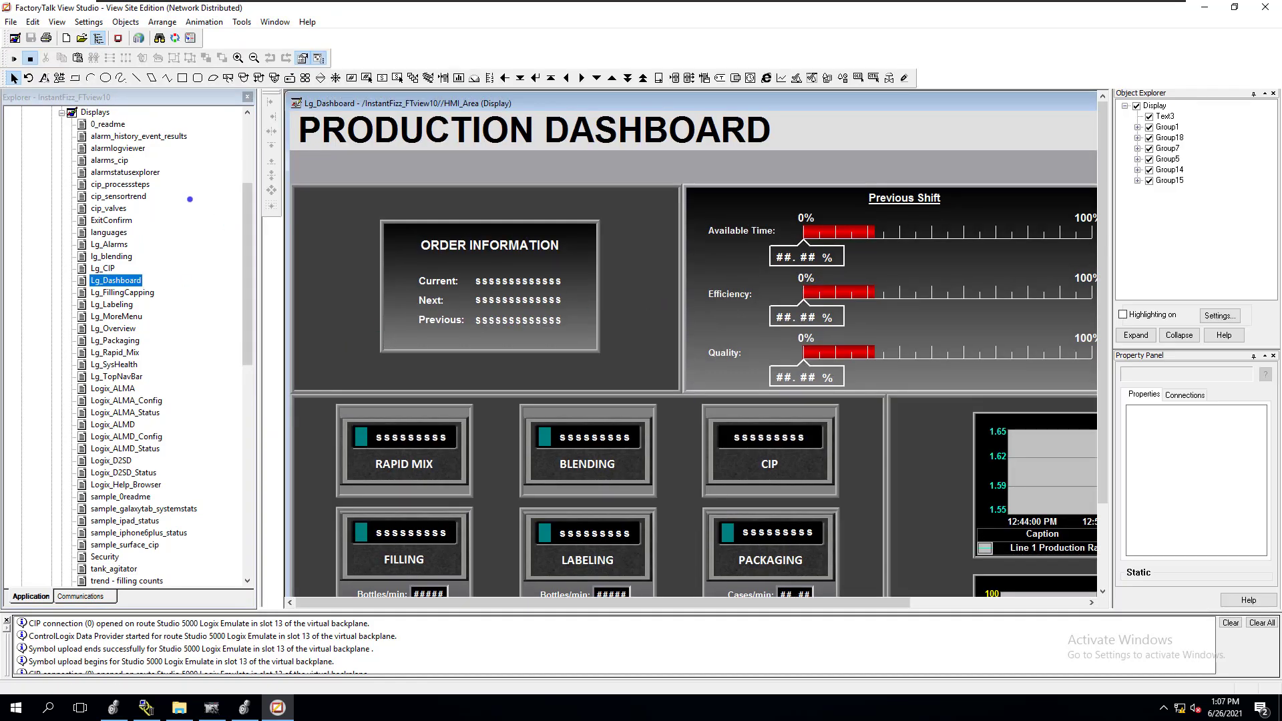
pyautogui.click(14, 59)
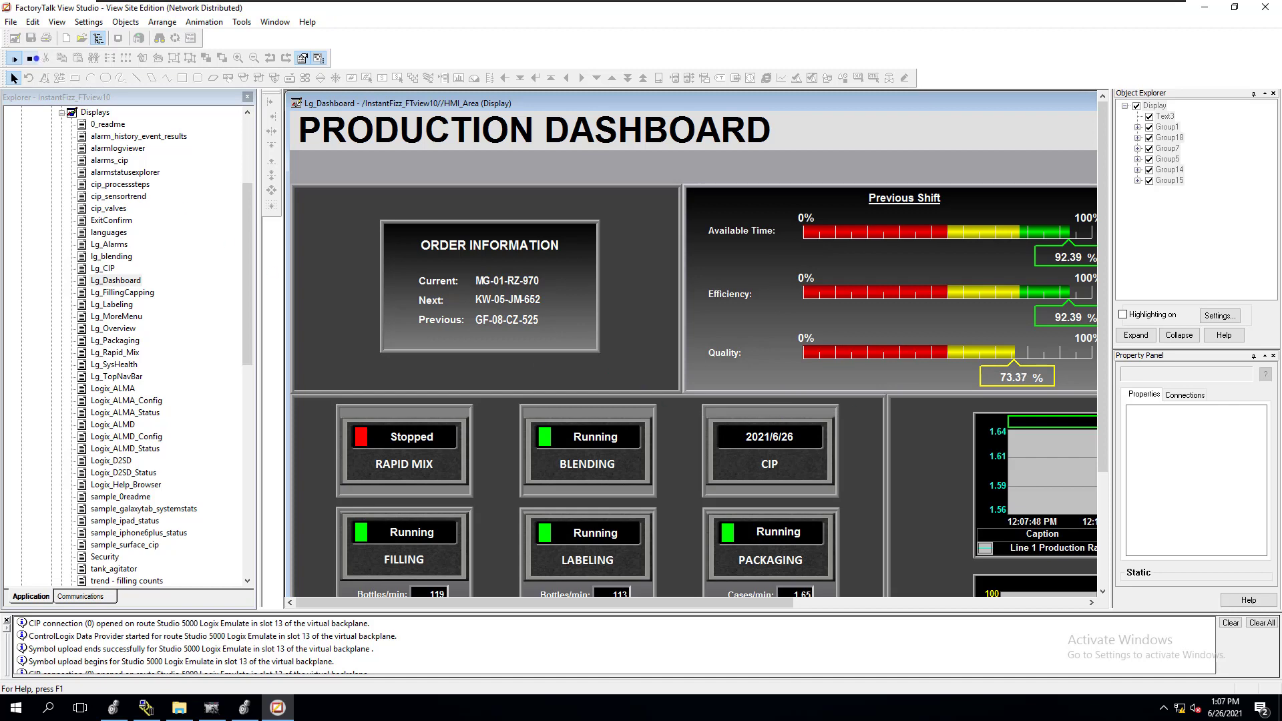
pyautogui.click(33, 59)
pyautogui.moveTo(759, 99); pyautogui.dragTo(374, 130)
pyautogui.moveTo(732, 125); pyautogui.dragTo(483, 99)
pyautogui.click(925, 105)
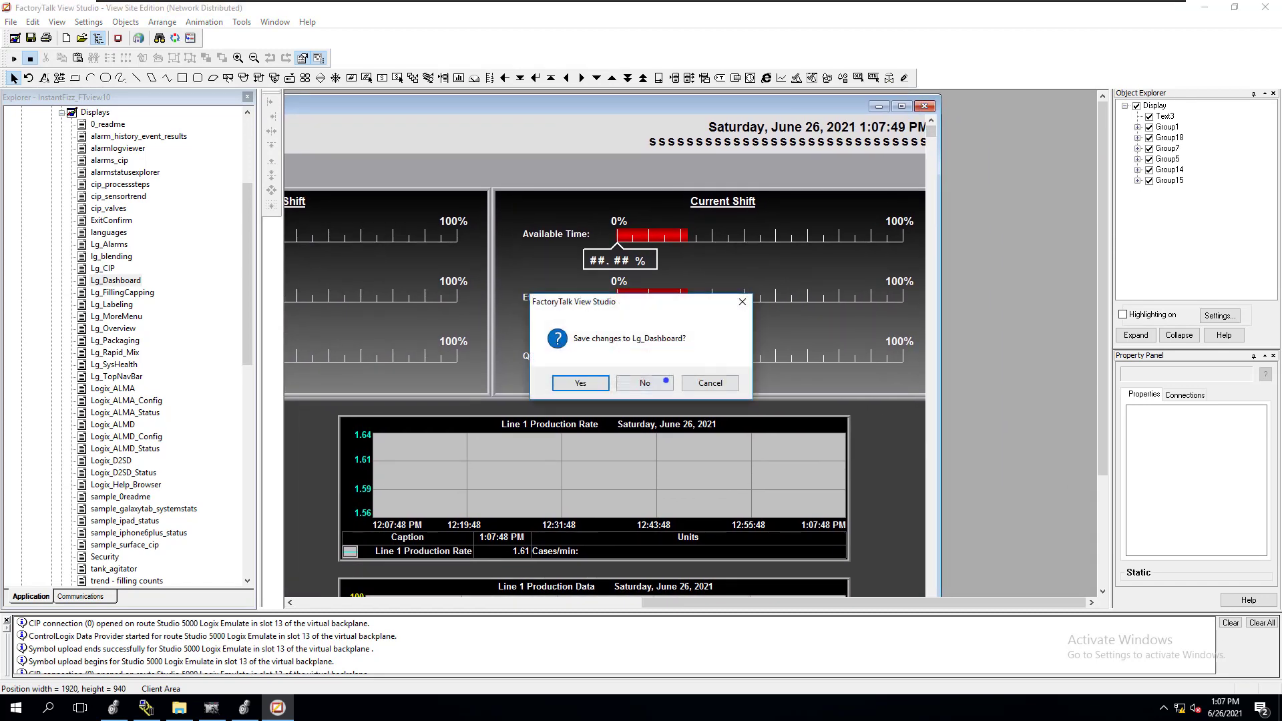
pyautogui.click(663, 380)
# Collapse the display list and review the key definitions in the ClientKeys component, closing it with the settings accepted
pyautogui.moveTo(253, 285); pyautogui.dragTo(252, 215)
pyautogui.click(62, 240)
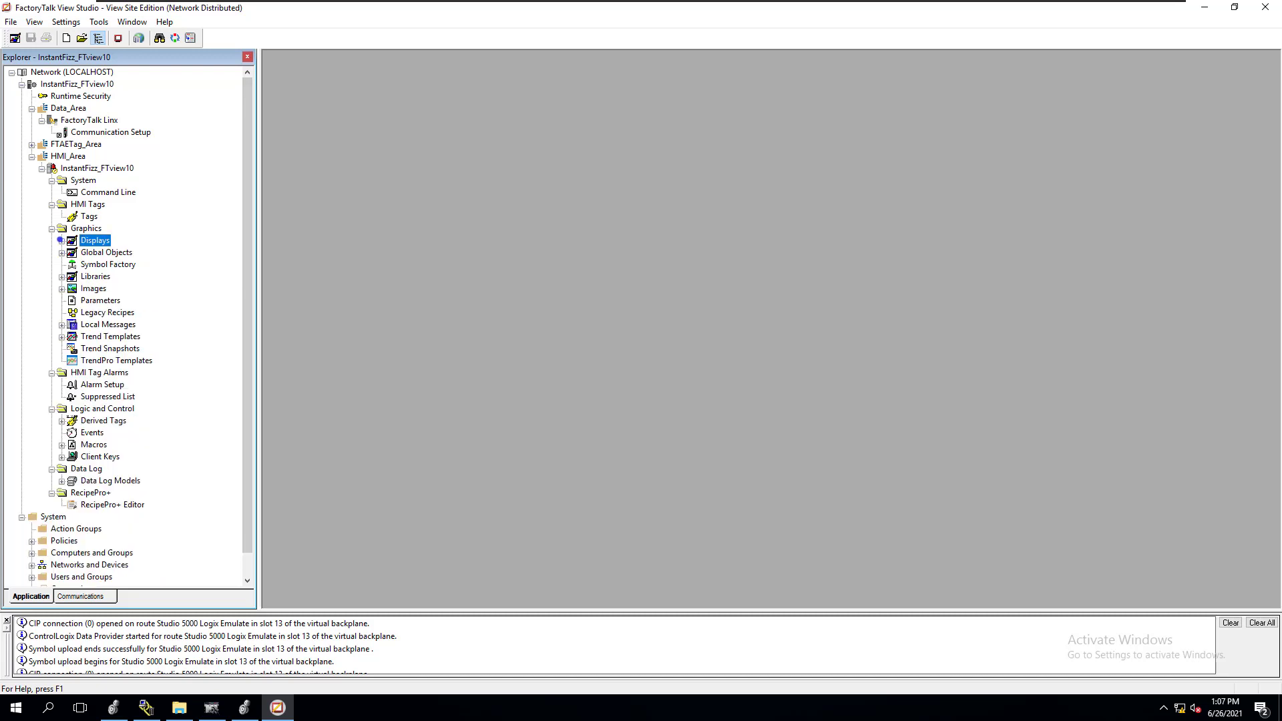
pyautogui.moveTo(246, 361); pyautogui.dragTo(247, 385)
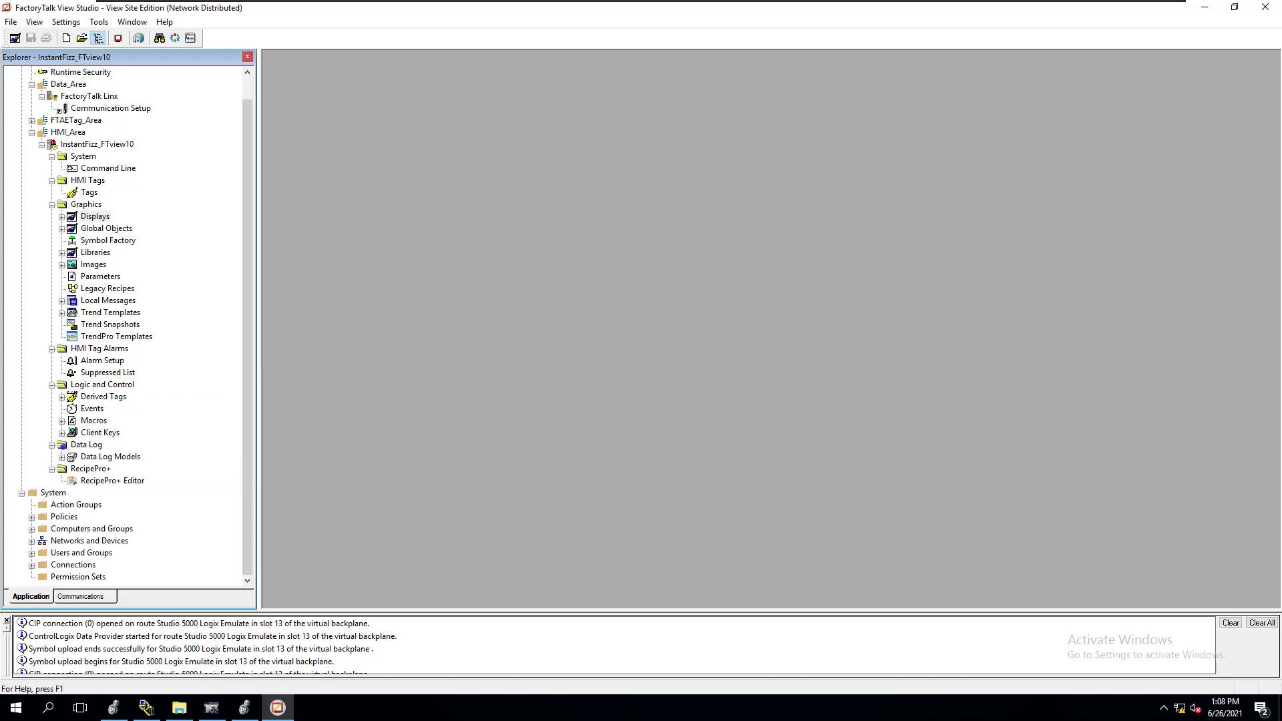
pyautogui.doubleClick(104, 433)
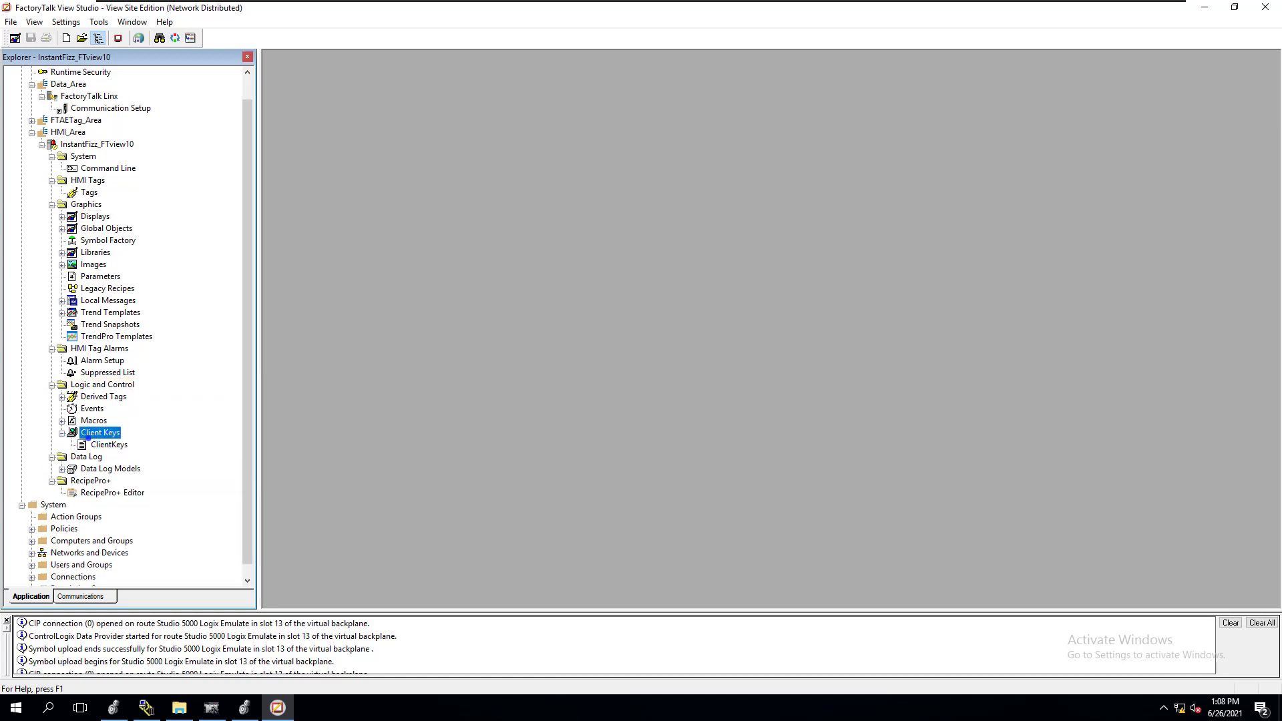
pyautogui.doubleClick(105, 445)
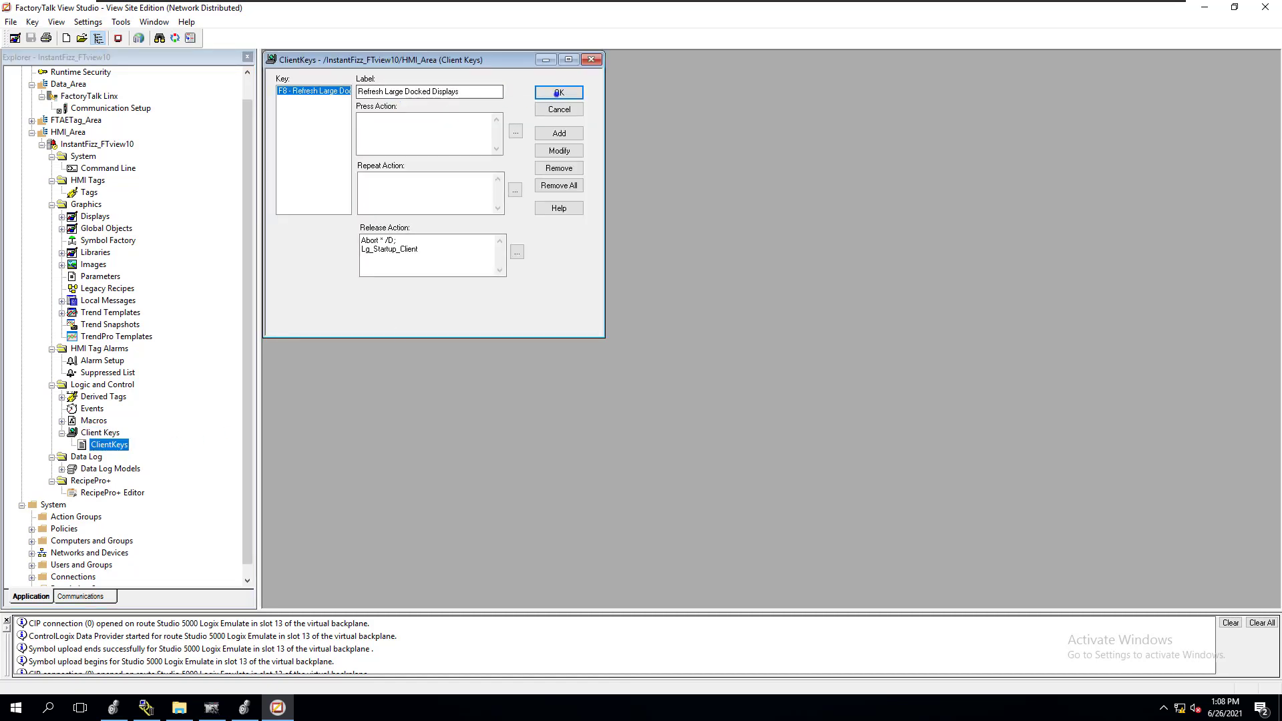
pyautogui.click(559, 92)
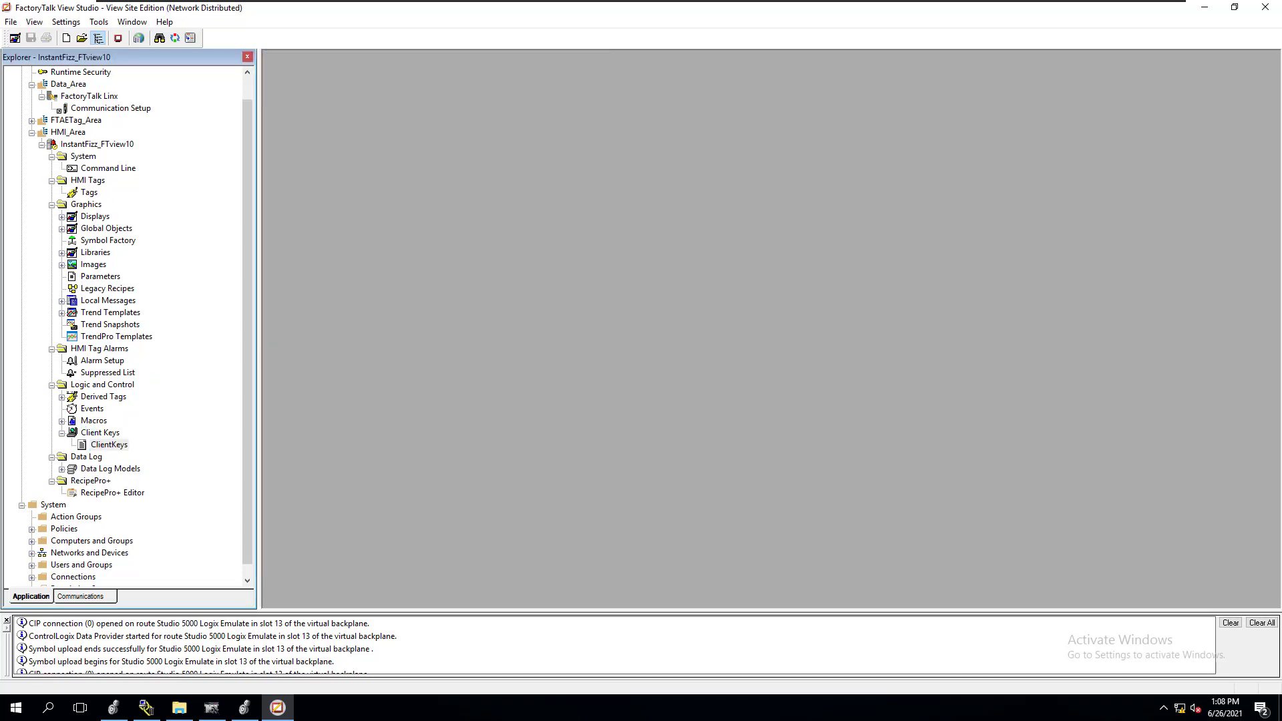
# Review the commands in the Lg_Startup_Client macro and close it
pyautogui.click(62, 422)
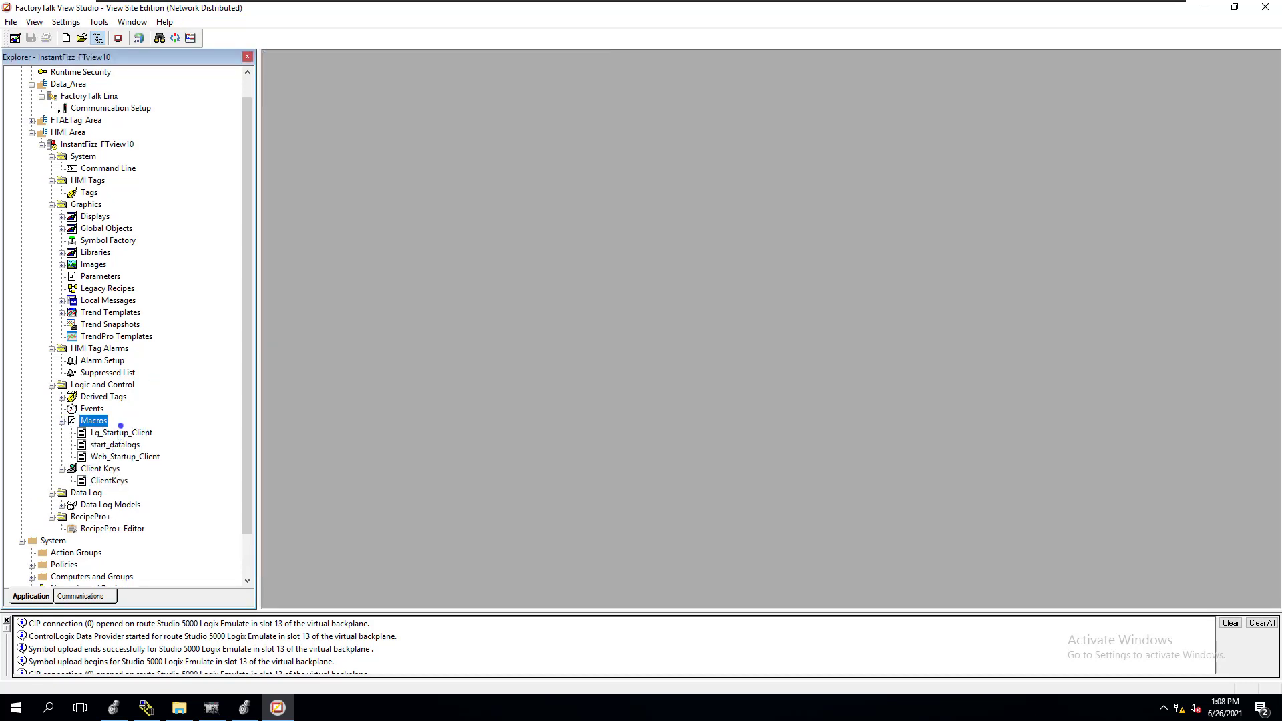
pyautogui.doubleClick(119, 432)
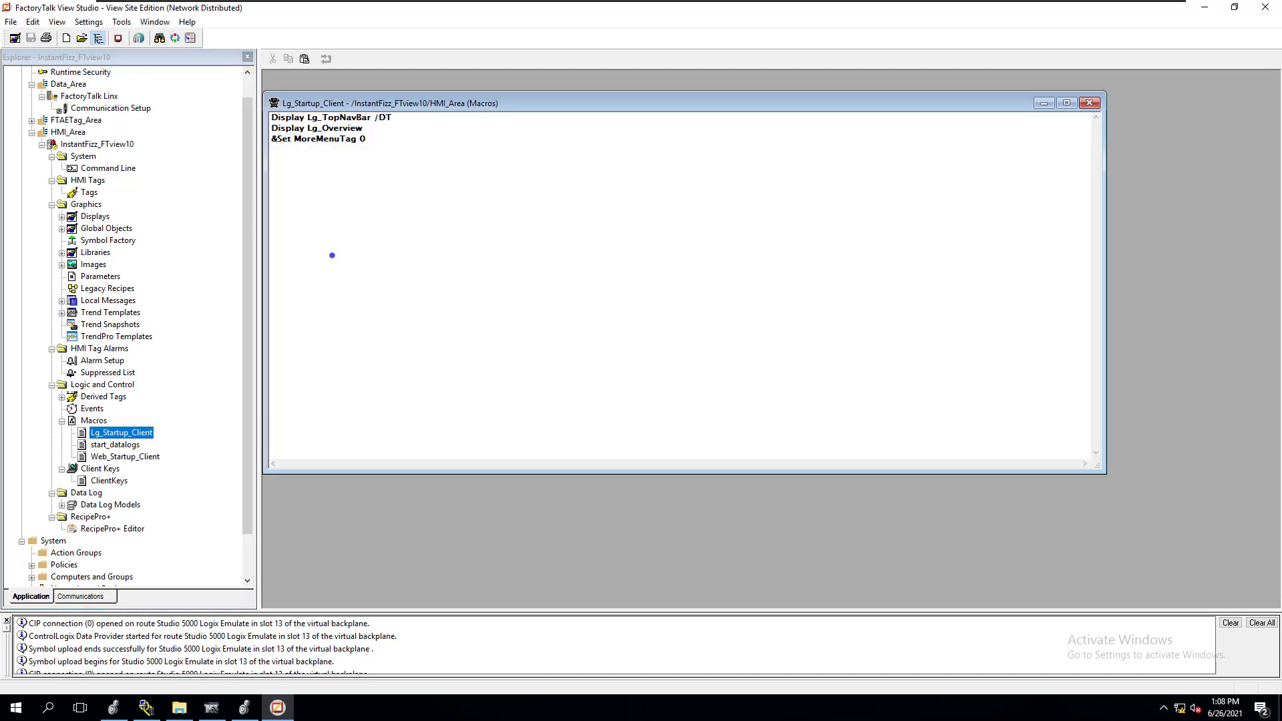
pyautogui.moveTo(366, 139); pyautogui.dragTo(262, 118)
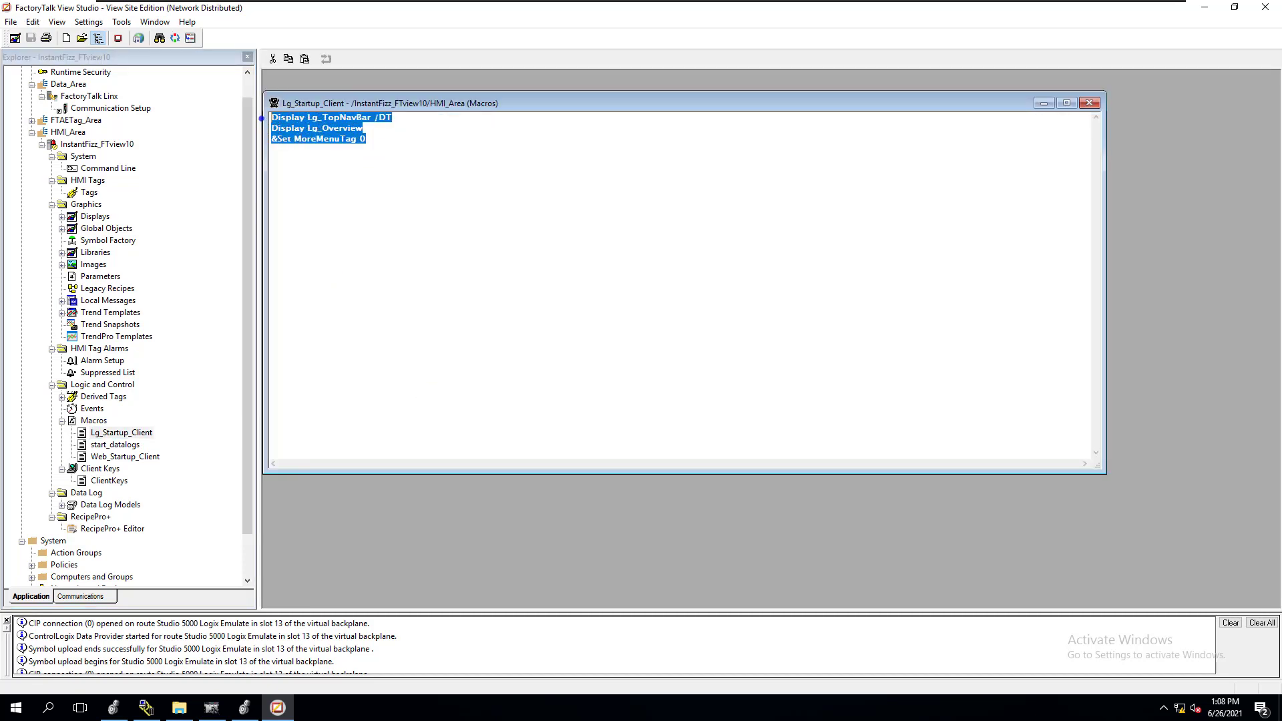
pyautogui.click(1089, 103)
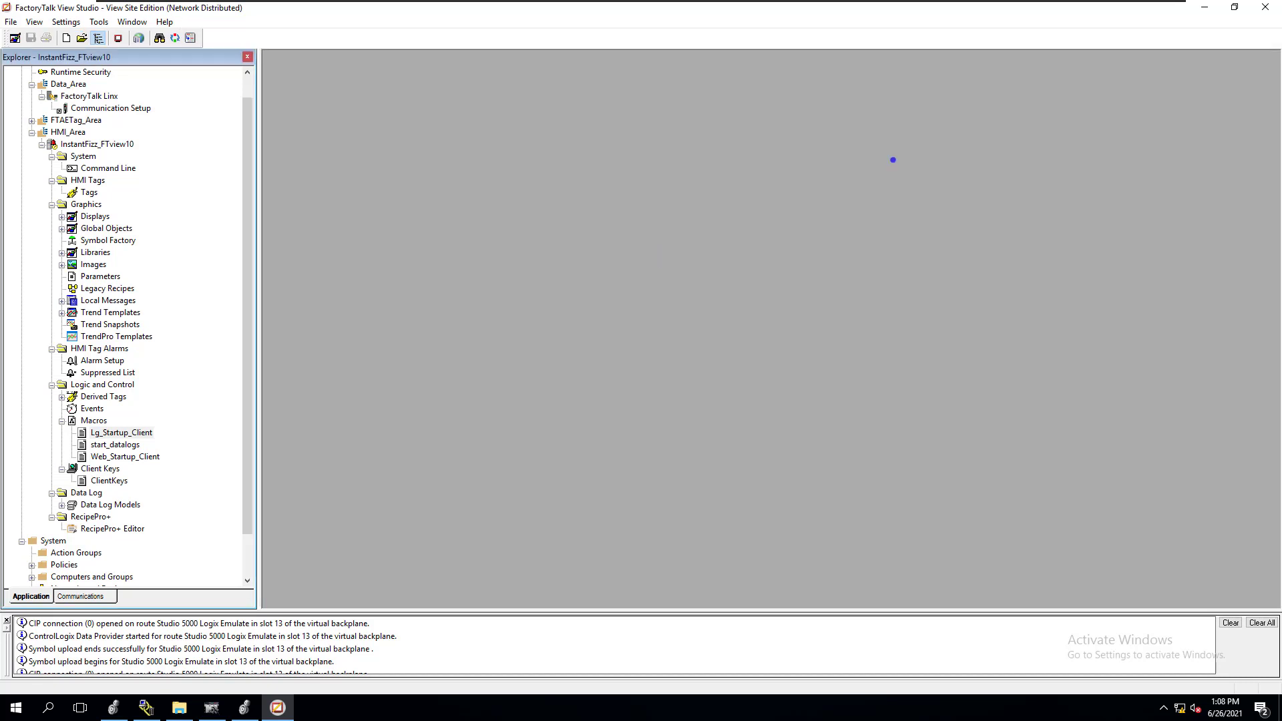
# Create an SE Client configuration file named "IntantFizz_HMI ClientFile" in the default desktop location and continue to the startup components
pyautogui.click(118, 39)
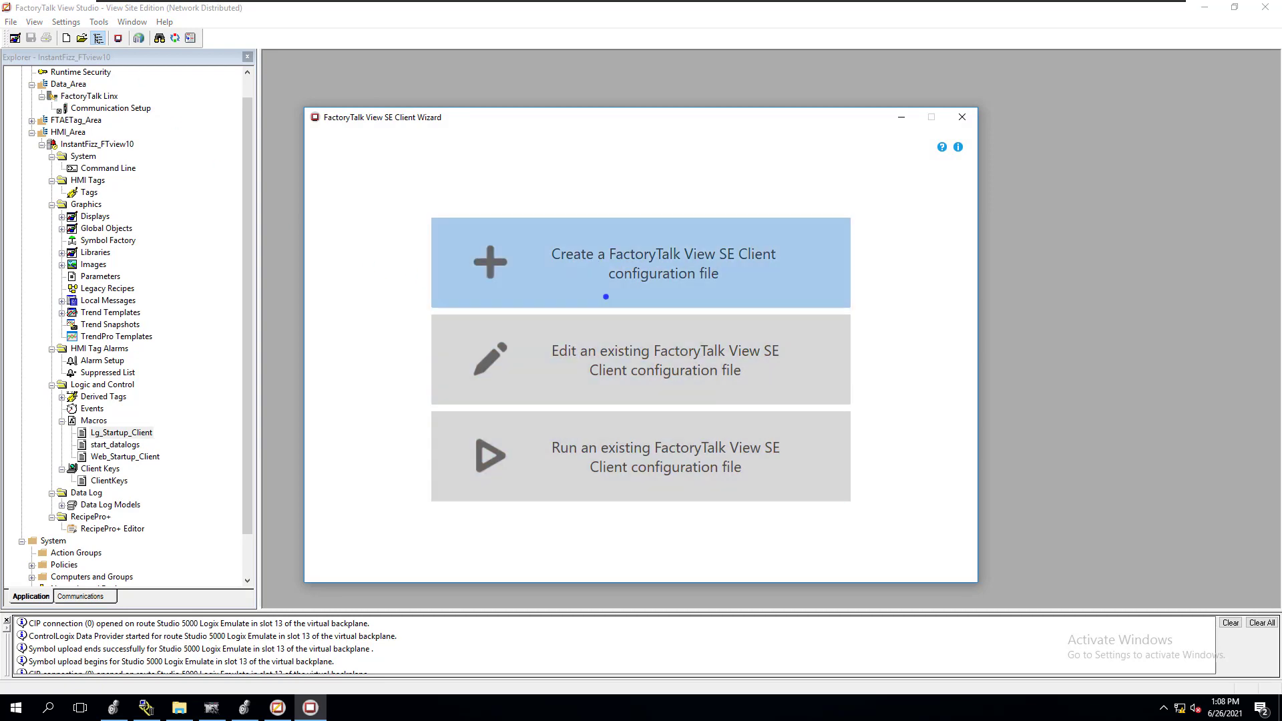
pyautogui.click(595, 260)
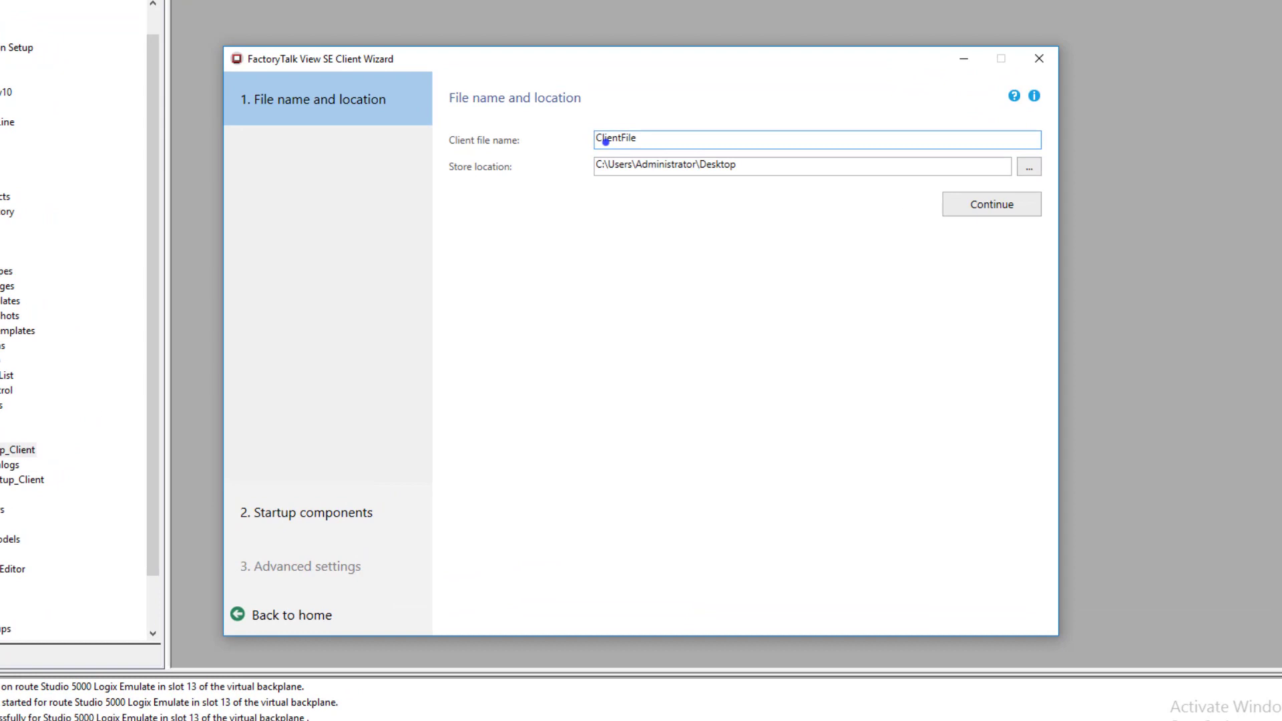
pyautogui.write('Intant')
pyautogui.write('Fixx')
pyautogui.press('BackSpace')
pyautogui.press('BackSpace')
pyautogui.write('zz_HMI')
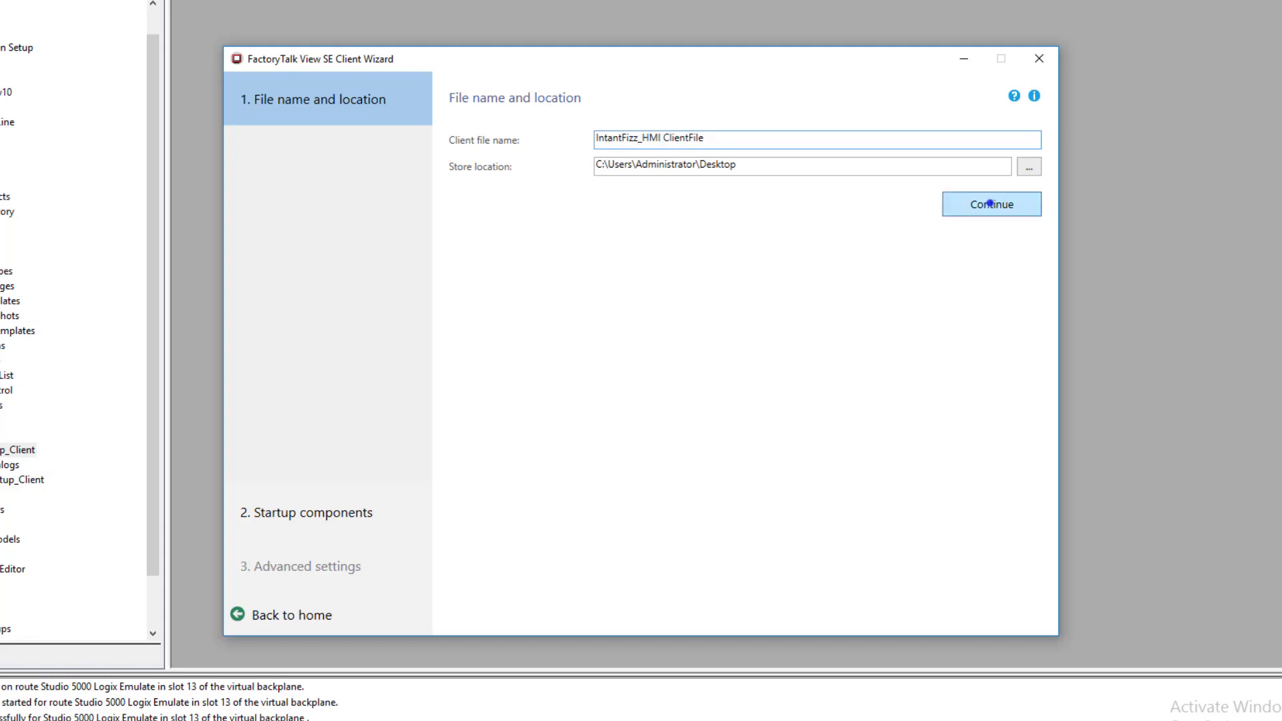
pyautogui.click(990, 204)
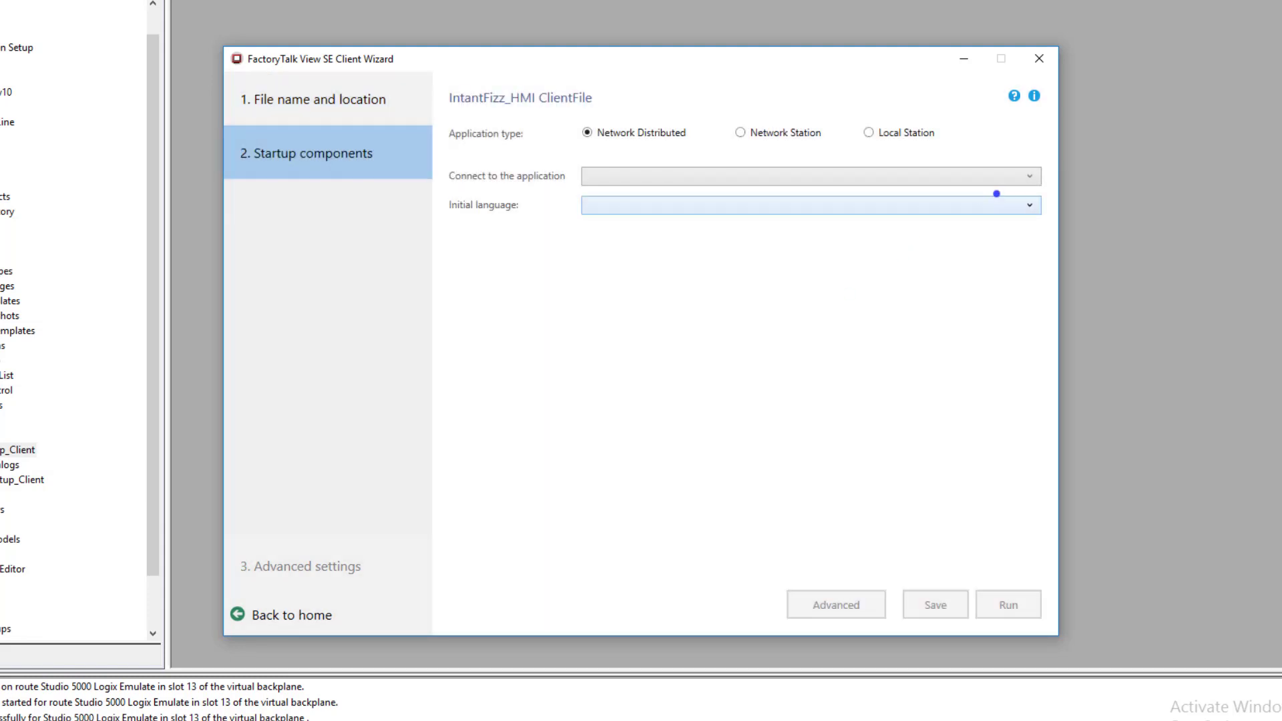
# Connect the client file to the InstantFizz_FTview10 application in English (United States), with /HMI_Area/InstantFizz_FTview10 as its HMI server
pyautogui.click(1029, 175)
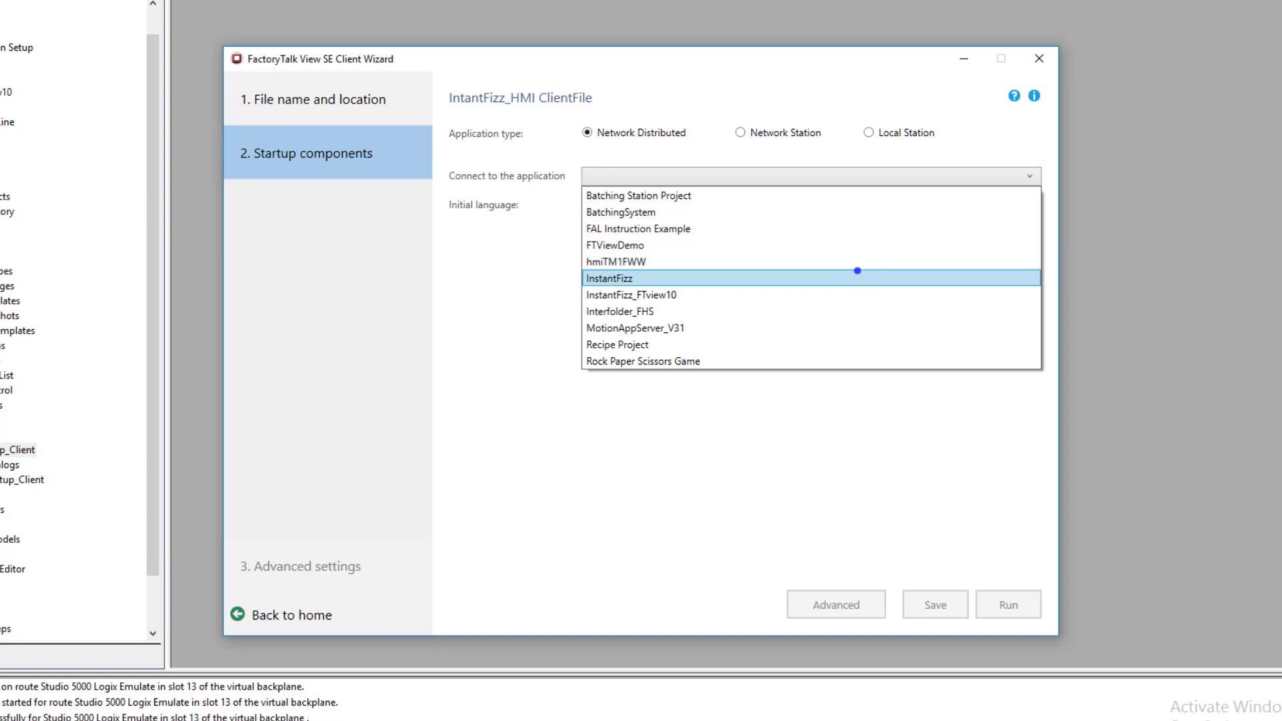
pyautogui.click(848, 295)
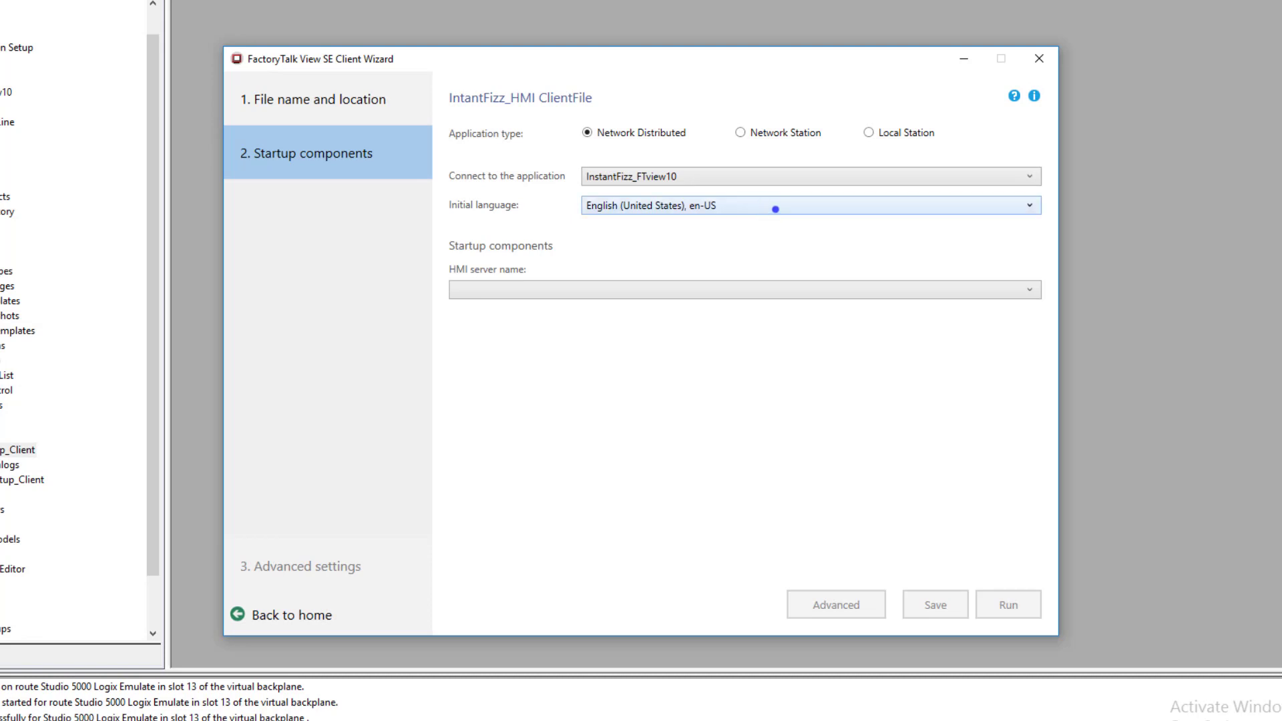
pyautogui.click(775, 209)
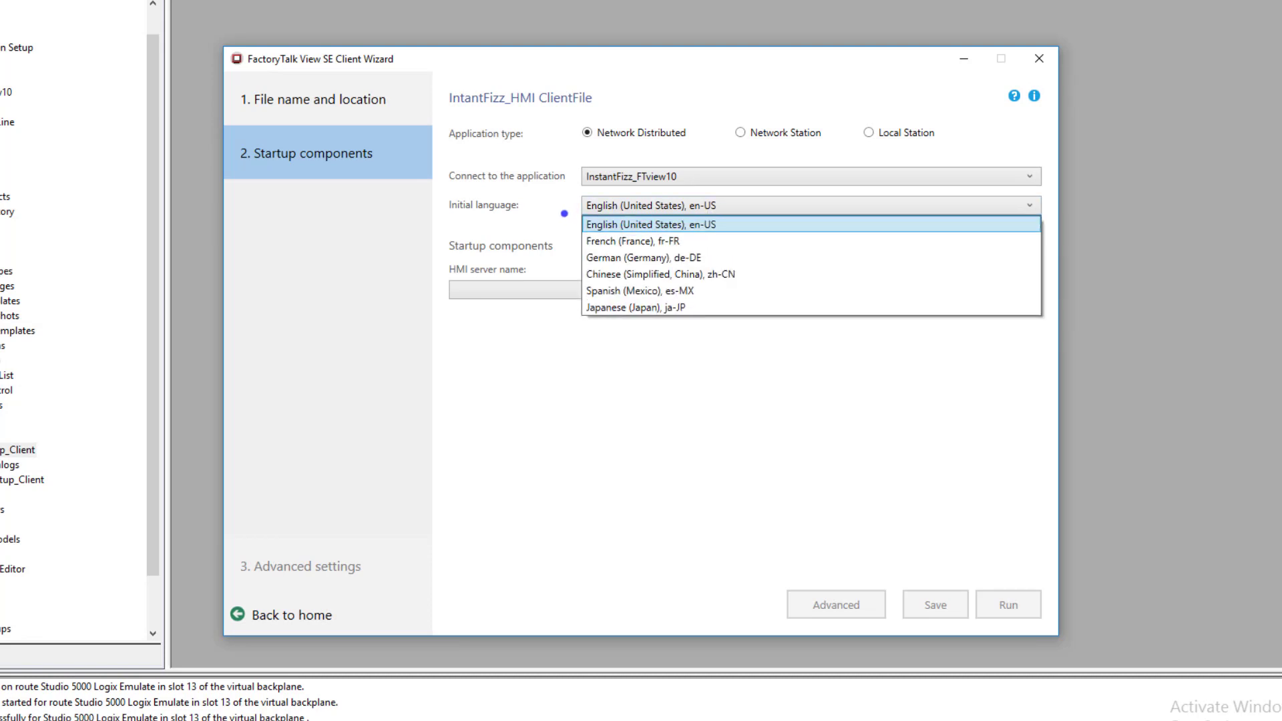
pyautogui.click(571, 213)
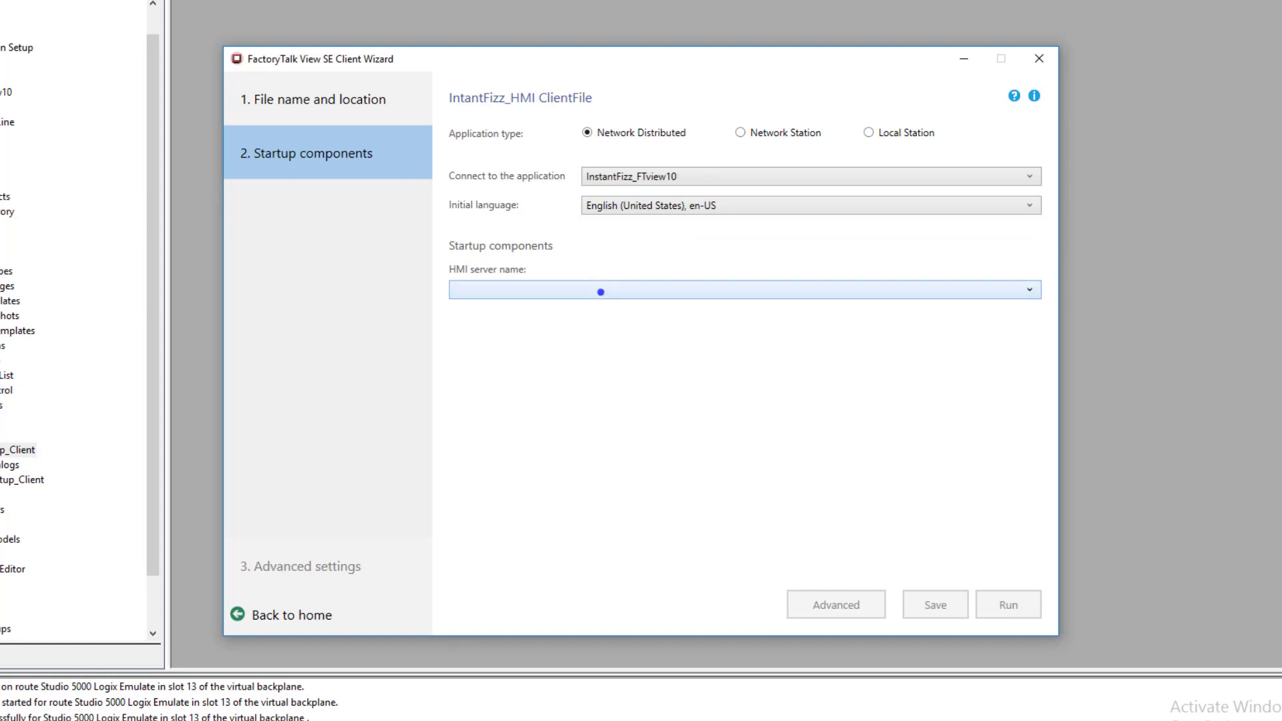
pyautogui.click(601, 291)
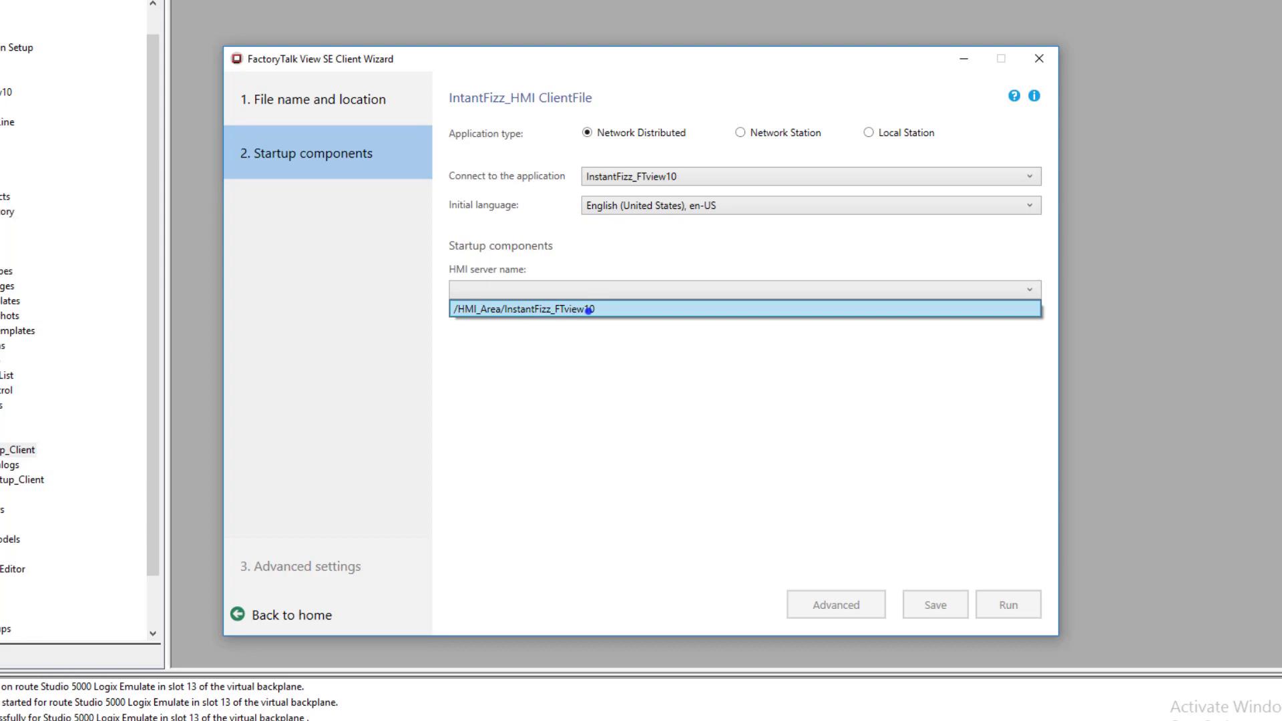
pyautogui.click(588, 309)
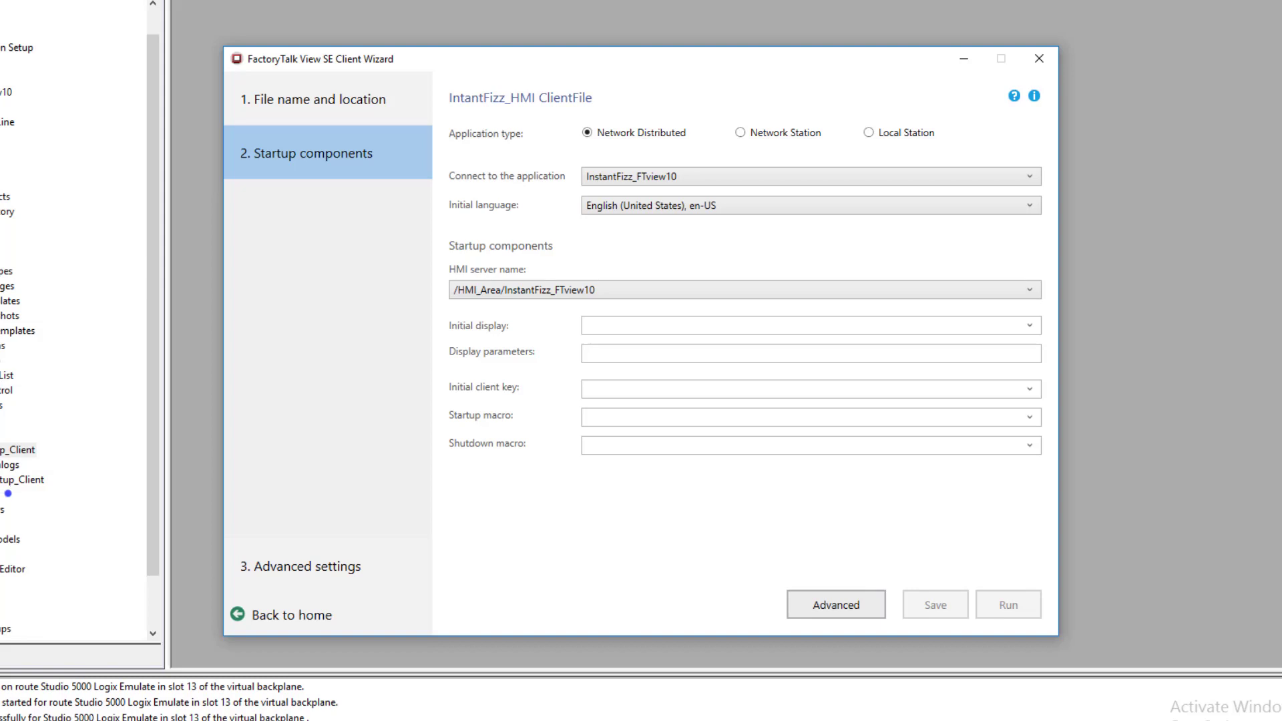
# Set the client file's initial client key to ClientKeys
pyautogui.click(1023, 391)
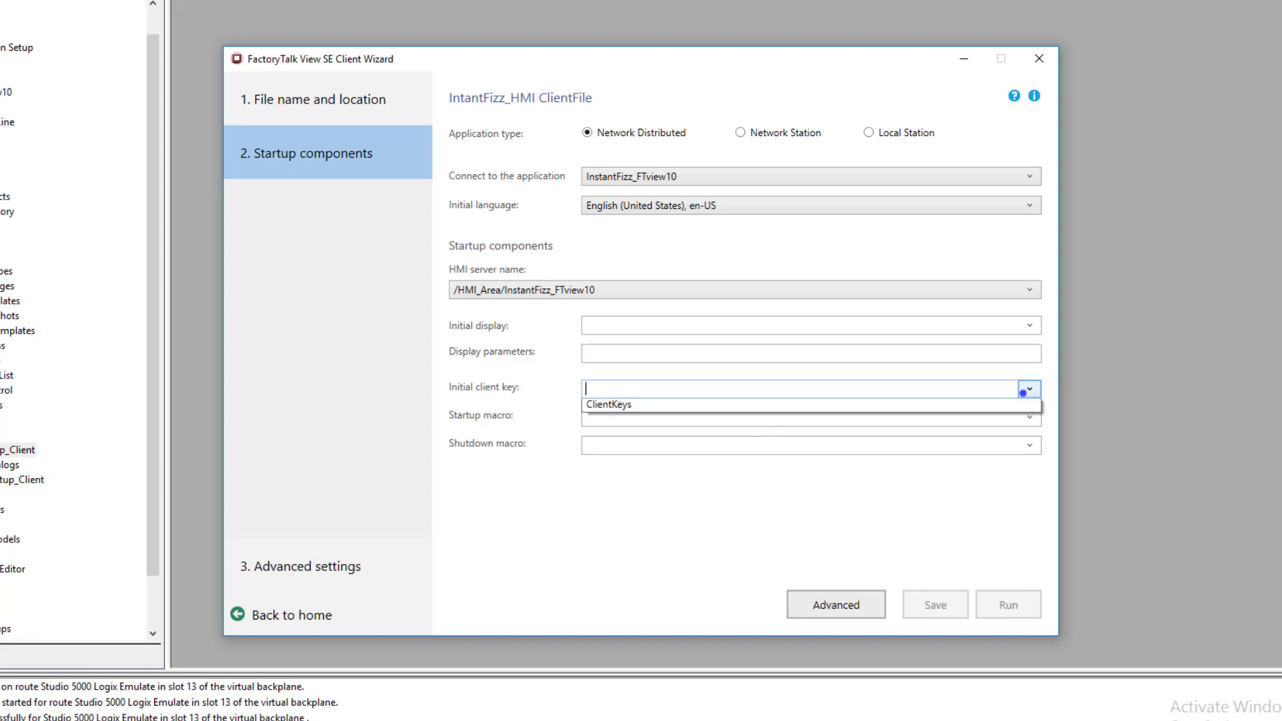
pyautogui.click(931, 407)
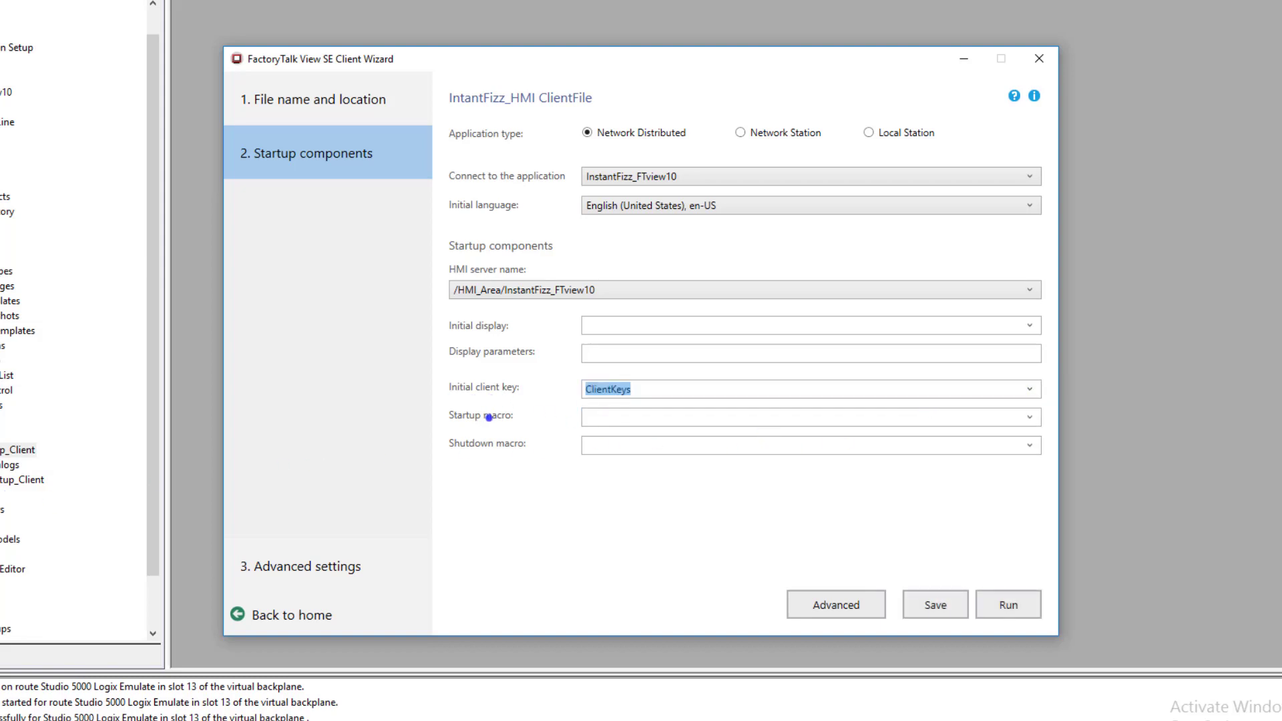
# Set the client file's startup macro to Lg_Startup_Client
pyautogui.click(1015, 421)
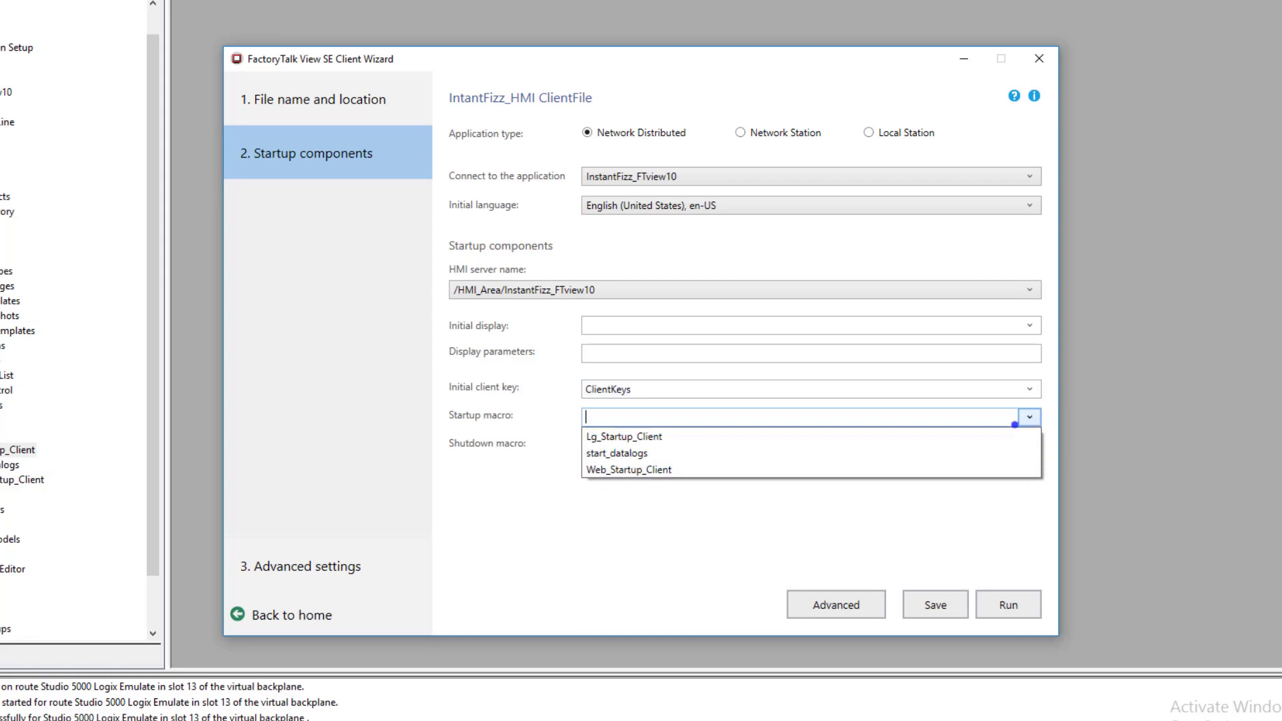
pyautogui.click(747, 441)
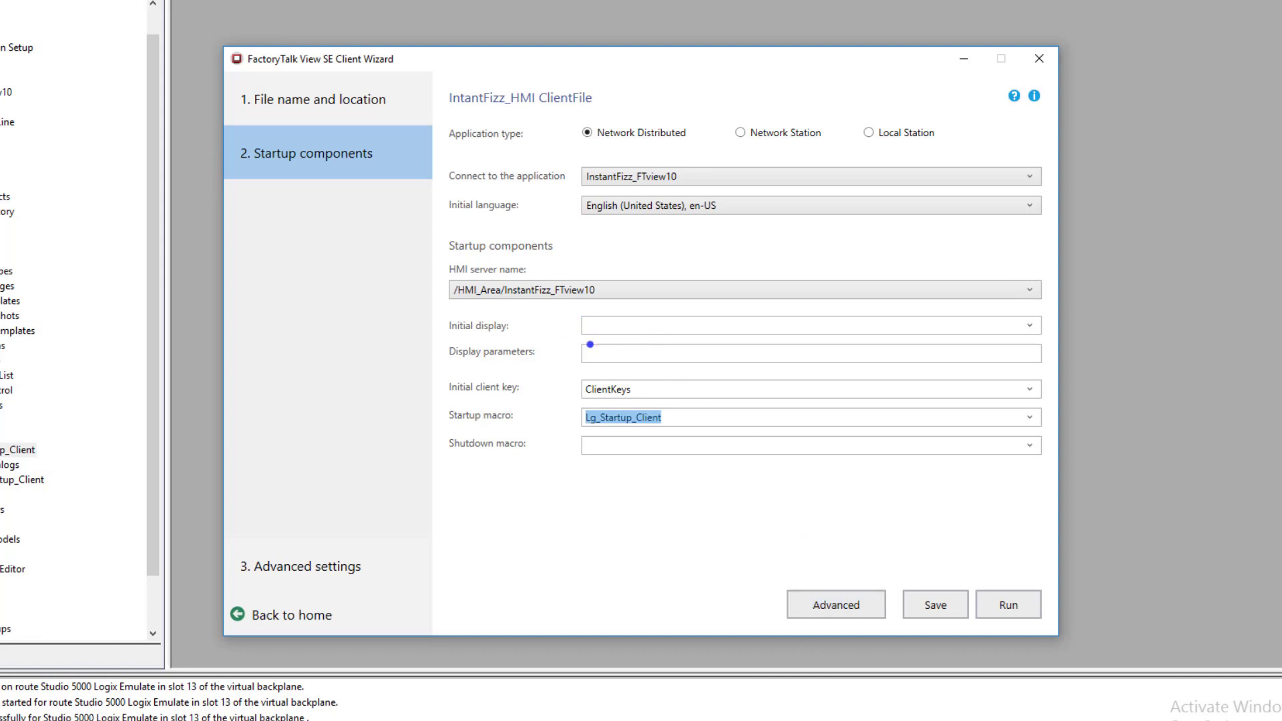
# In the client file's advanced settings, maximize the client window without a title bar and disable auto logout
pyautogui.click(812, 590)
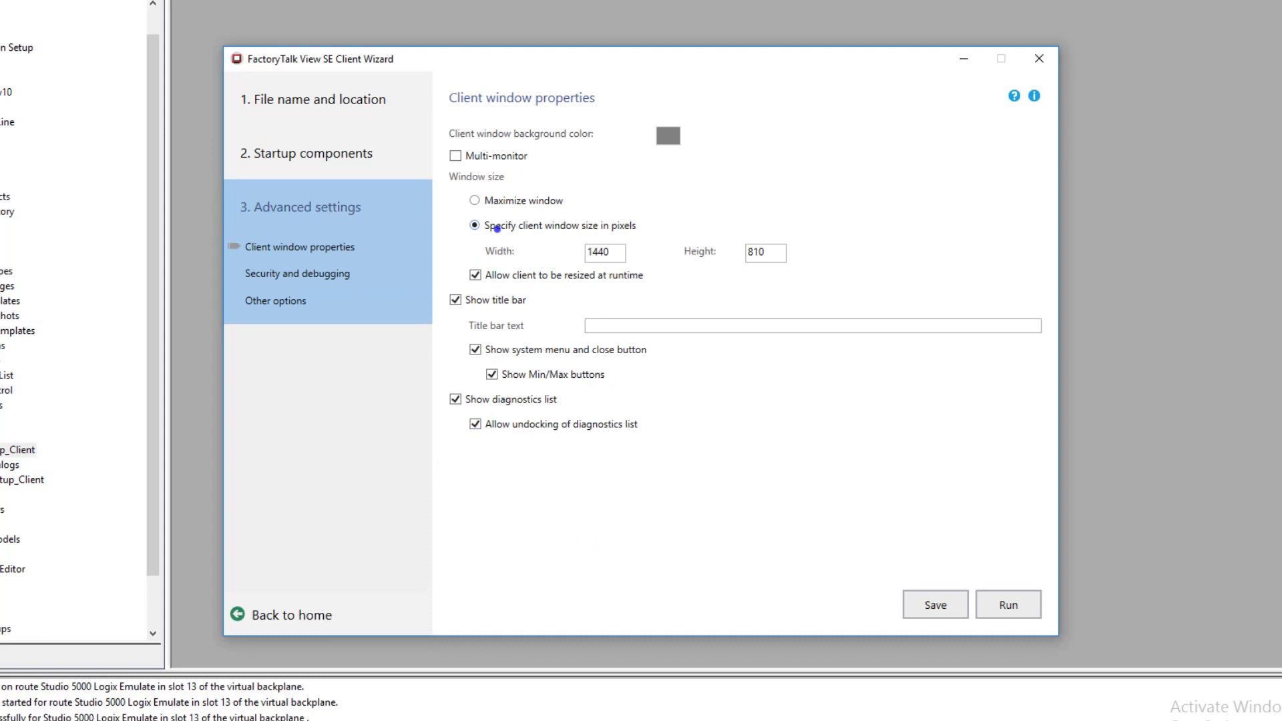
pyautogui.click(473, 201)
pyautogui.click(456, 299)
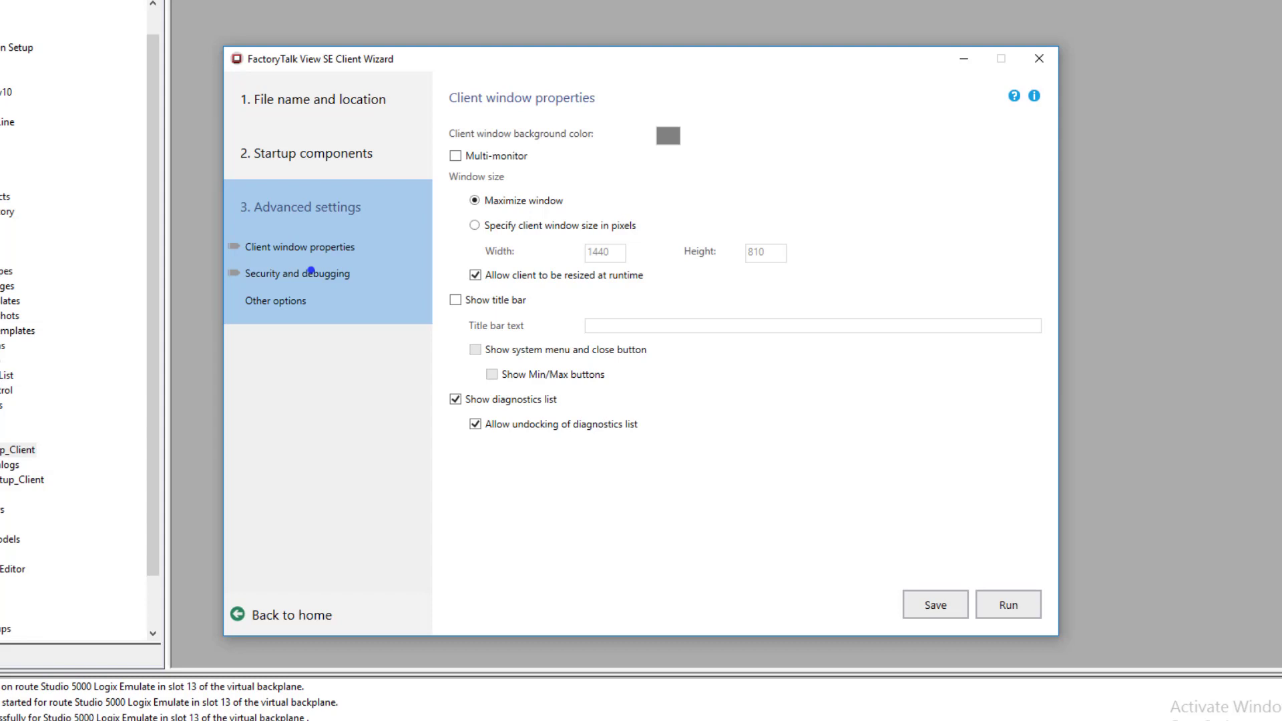
pyautogui.click(312, 270)
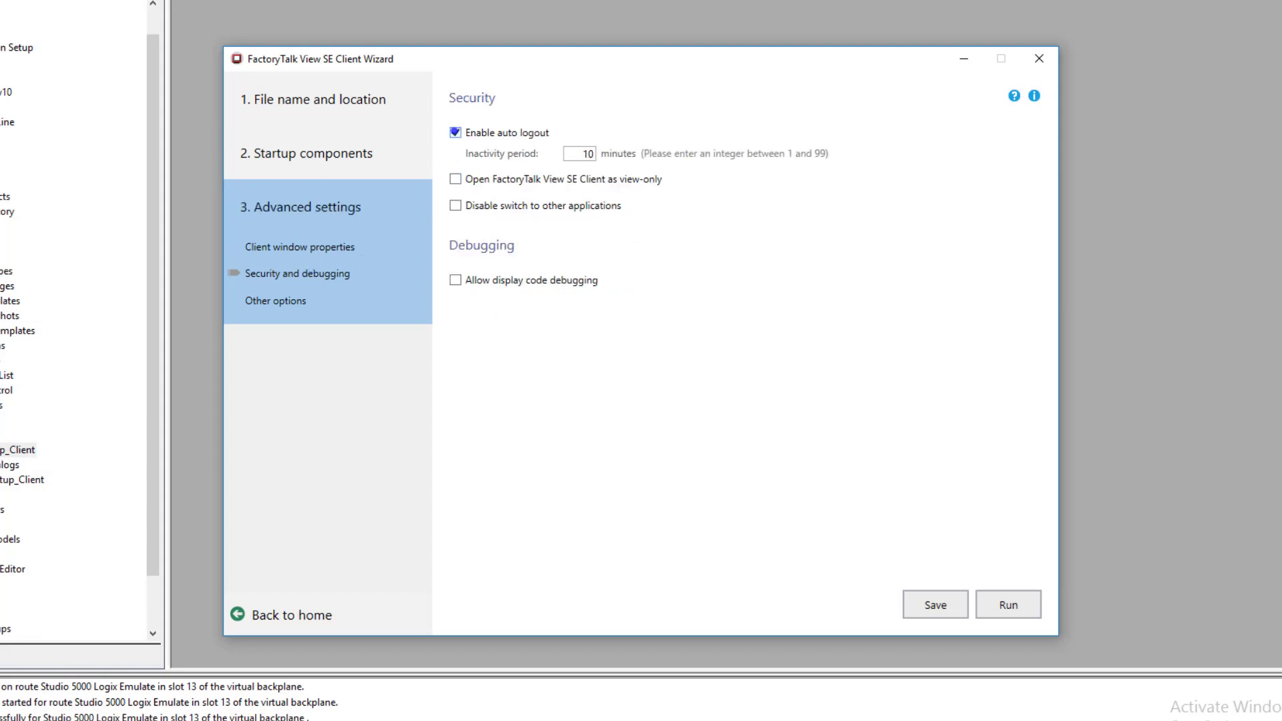
pyautogui.click(455, 132)
# Keep the default other options, save the client file and run the client
pyautogui.click(299, 301)
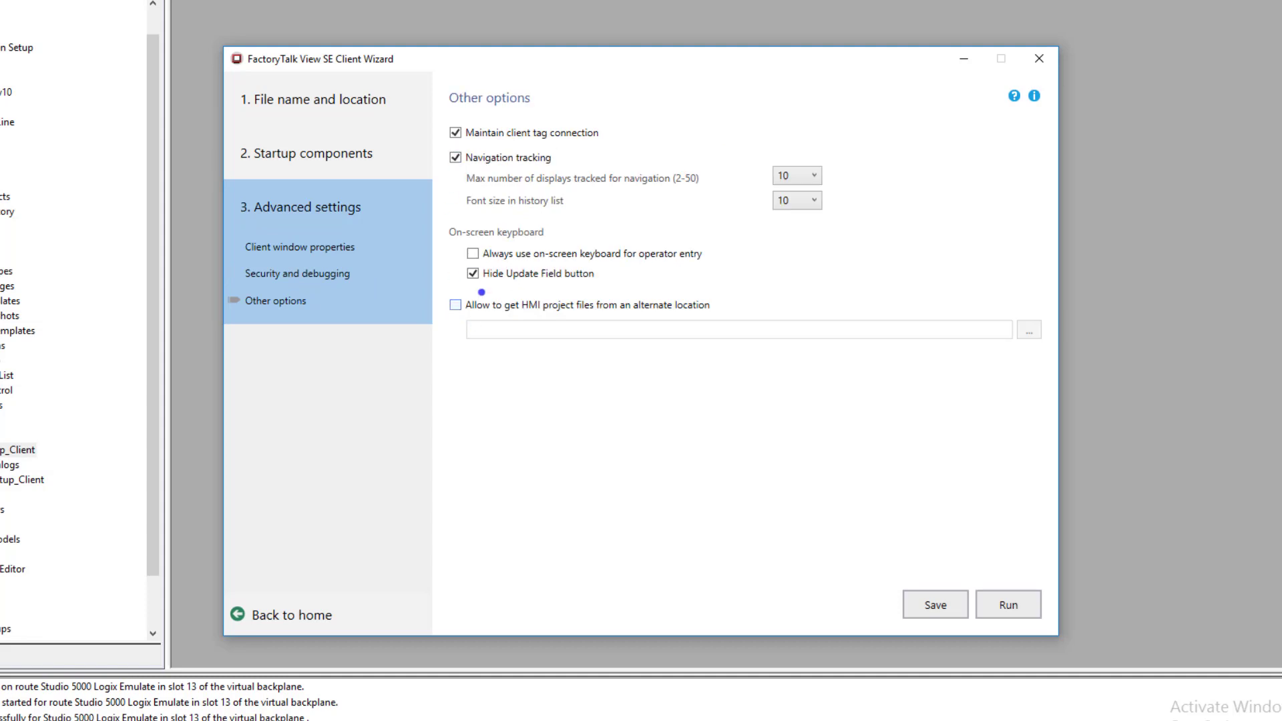
pyautogui.click(921, 604)
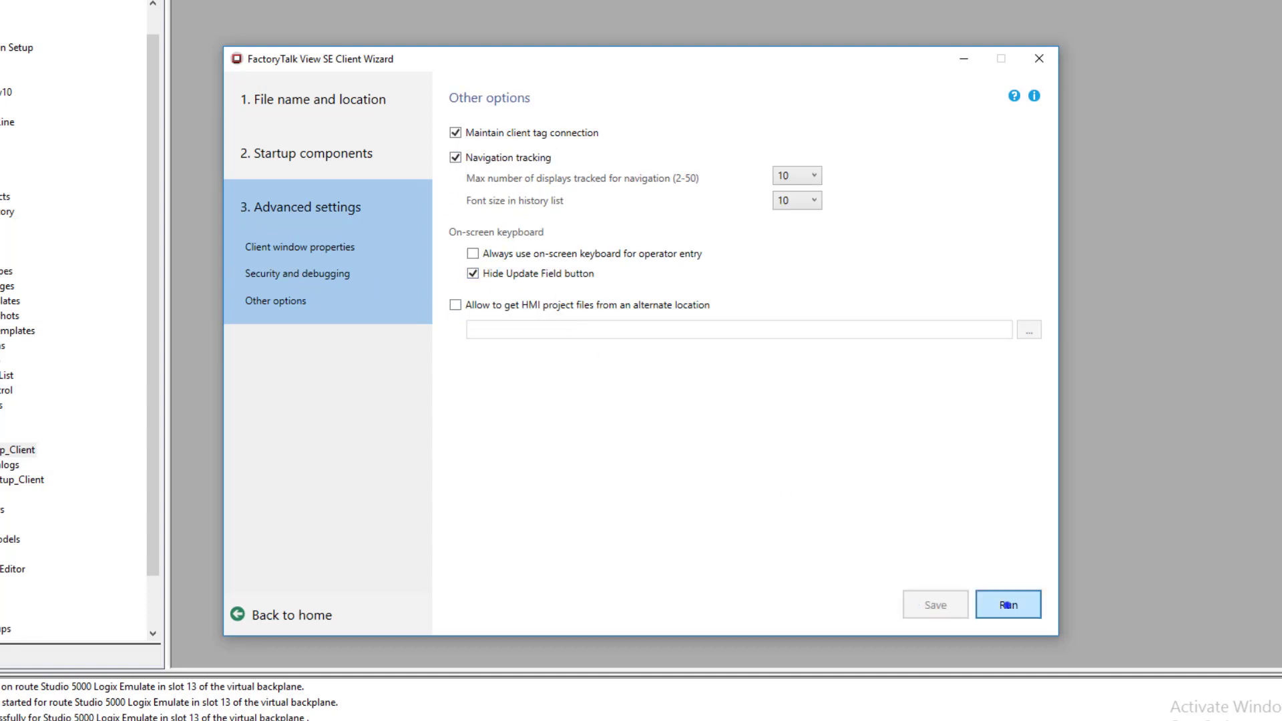
pyautogui.click(1007, 604)
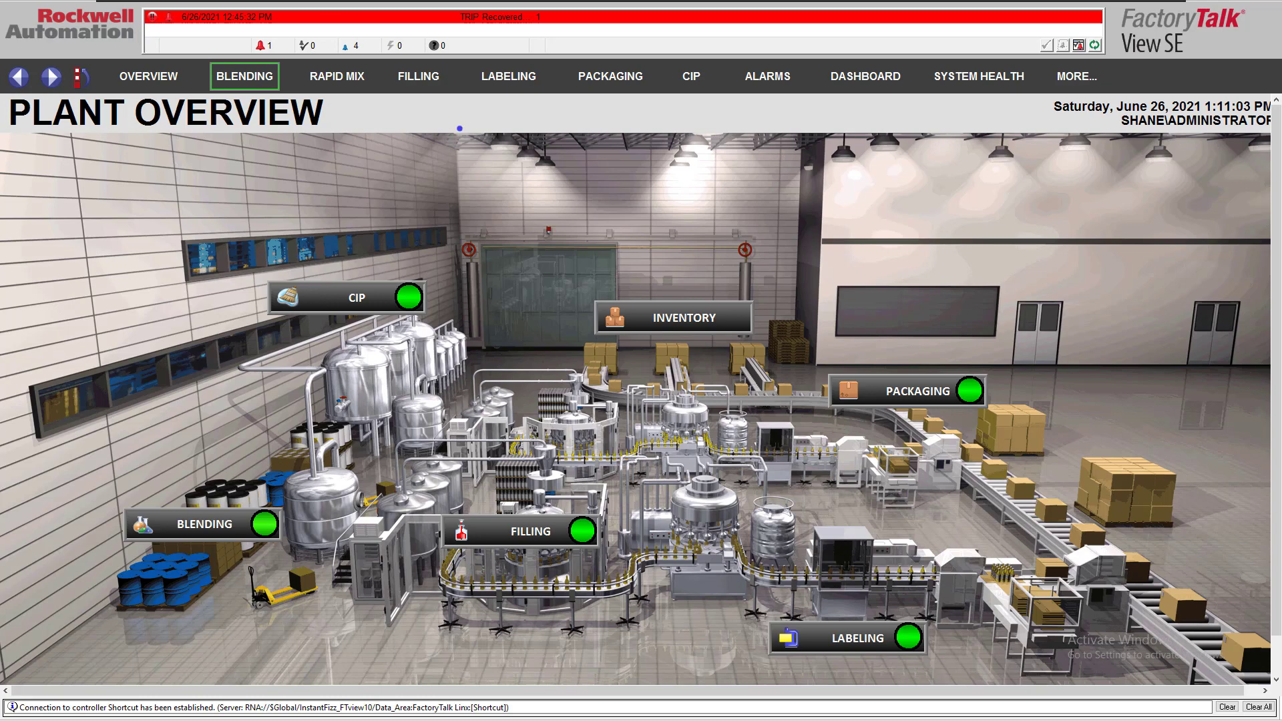
# Examine the Blending, Rapid Mix, Filling, Labeling and Packaging displays in the running client
pyautogui.click(244, 76)
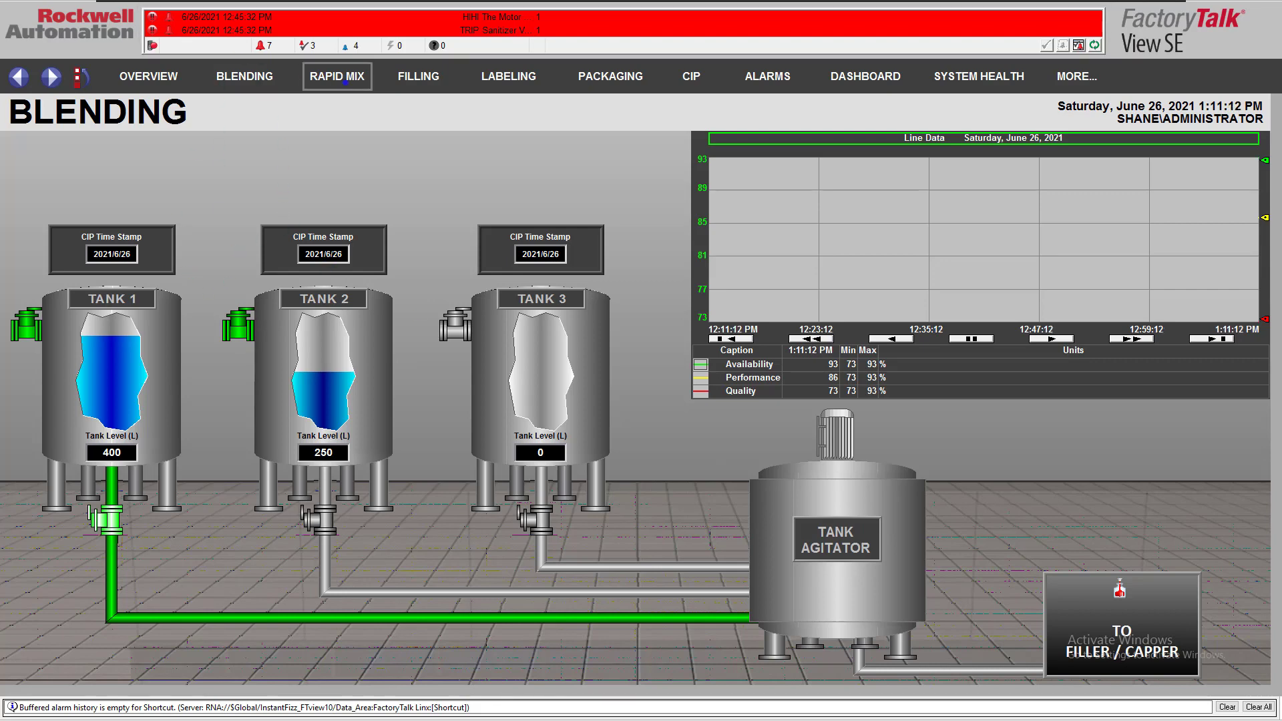
pyautogui.click(336, 76)
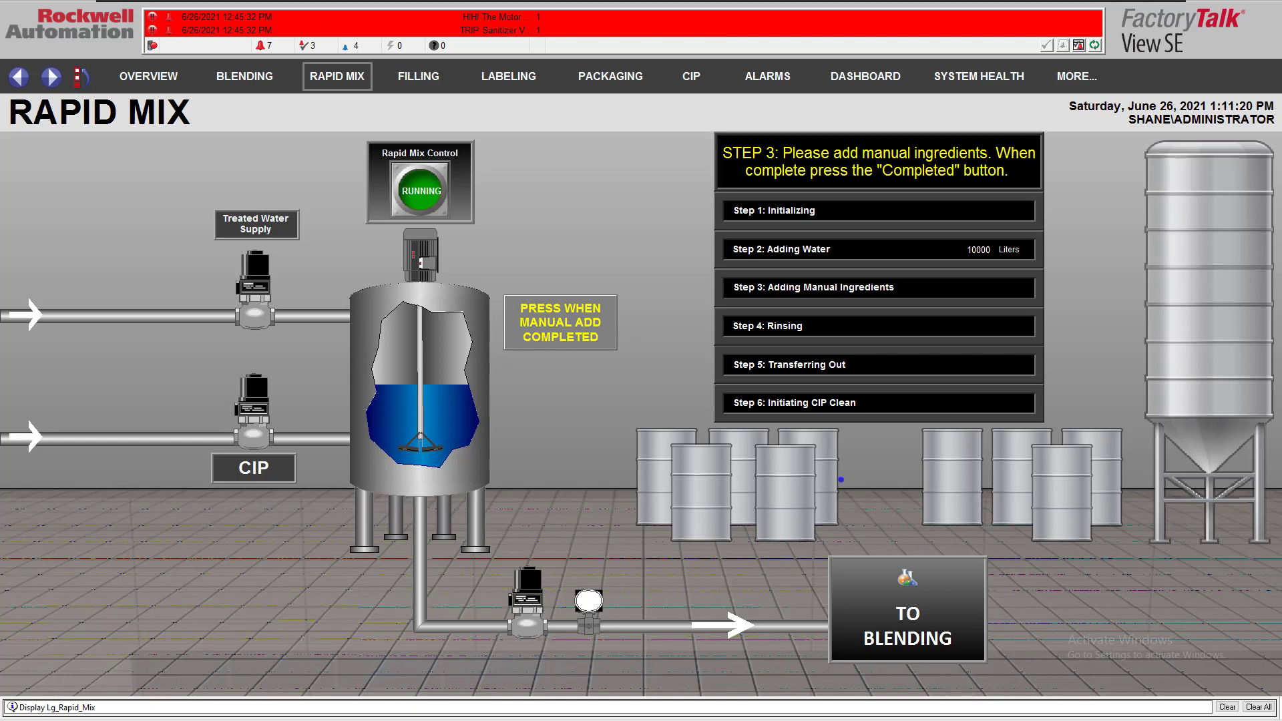
pyautogui.click(419, 76)
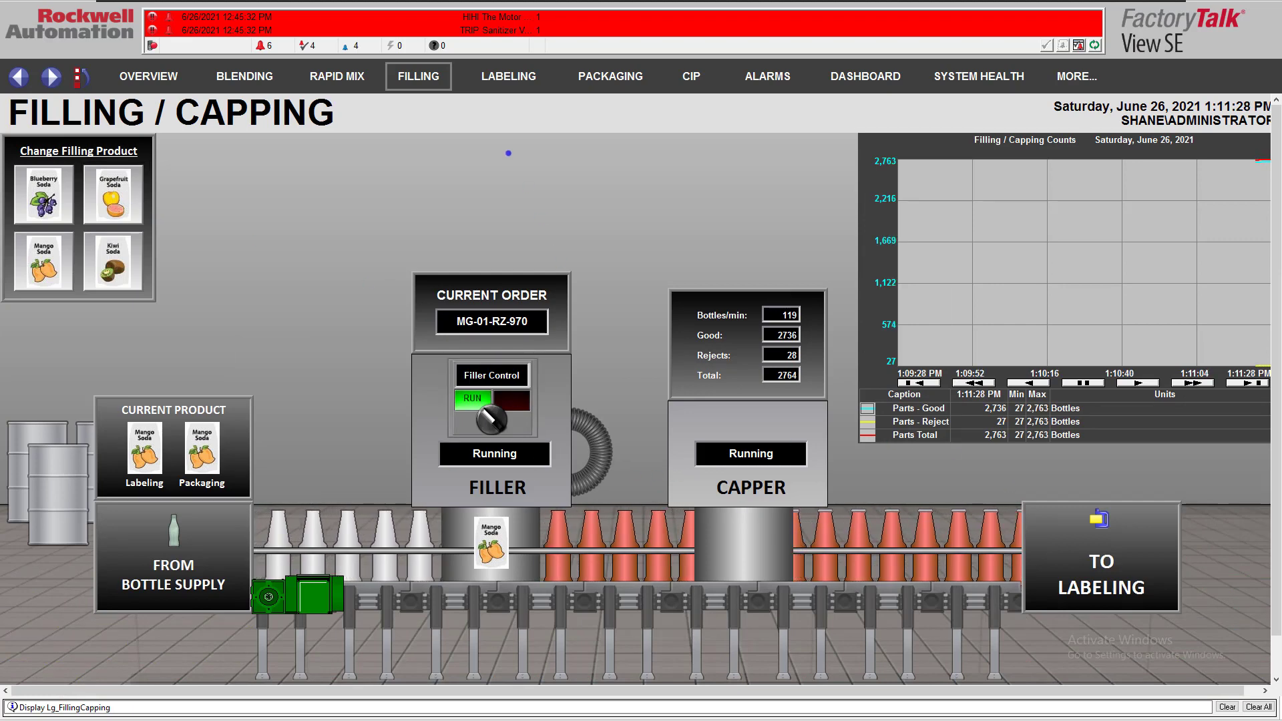
pyautogui.click(508, 76)
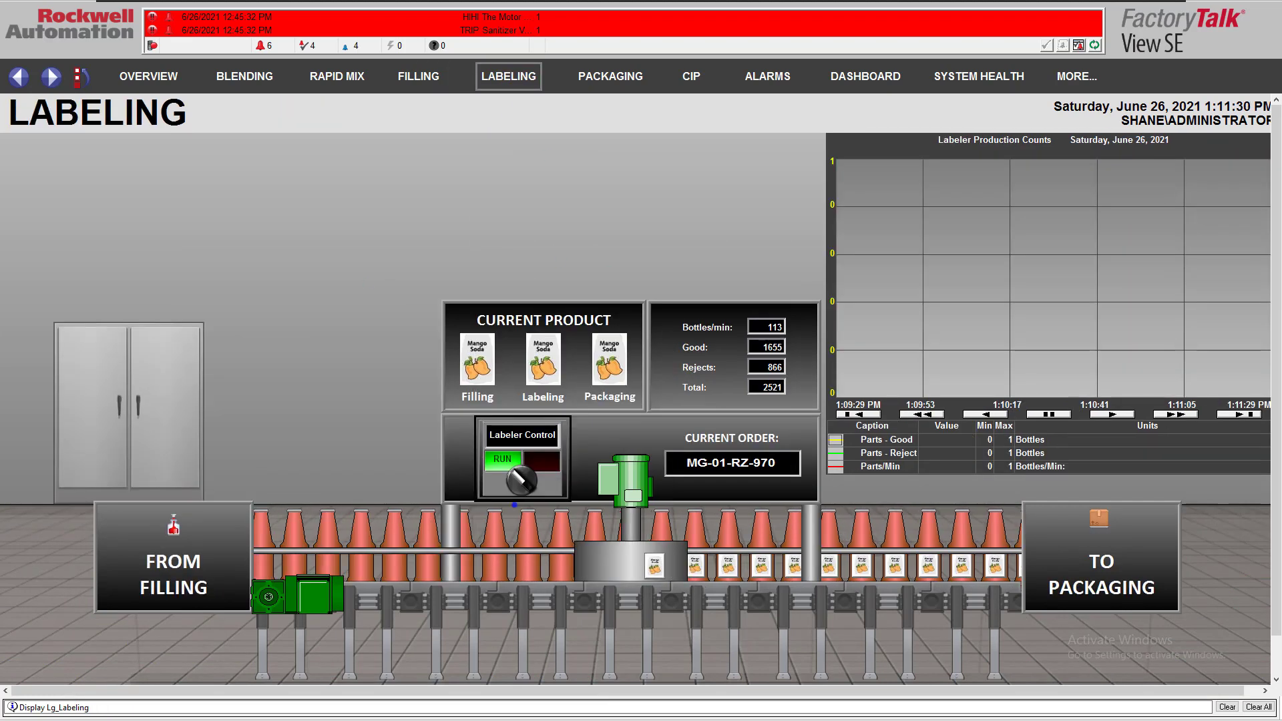
pyautogui.click(603, 77)
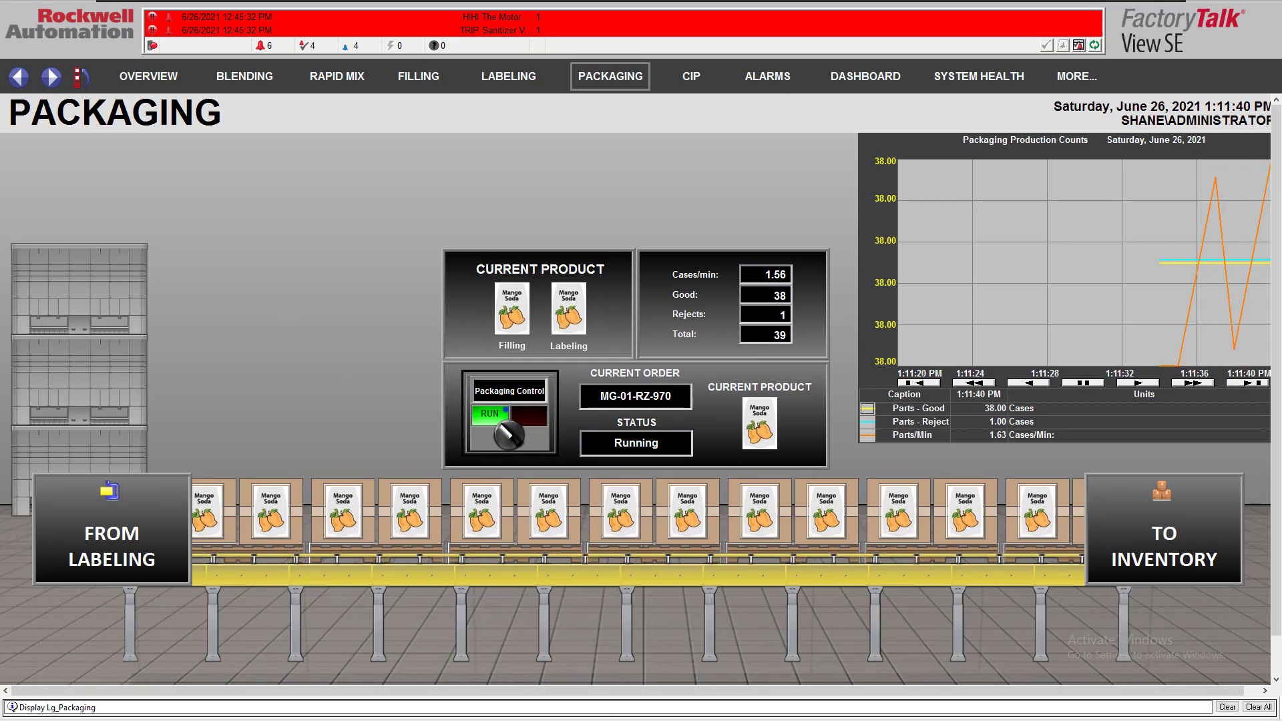
# Examine the CIP display, view the alarm list from its supply motor, and close the list
pyautogui.click(690, 77)
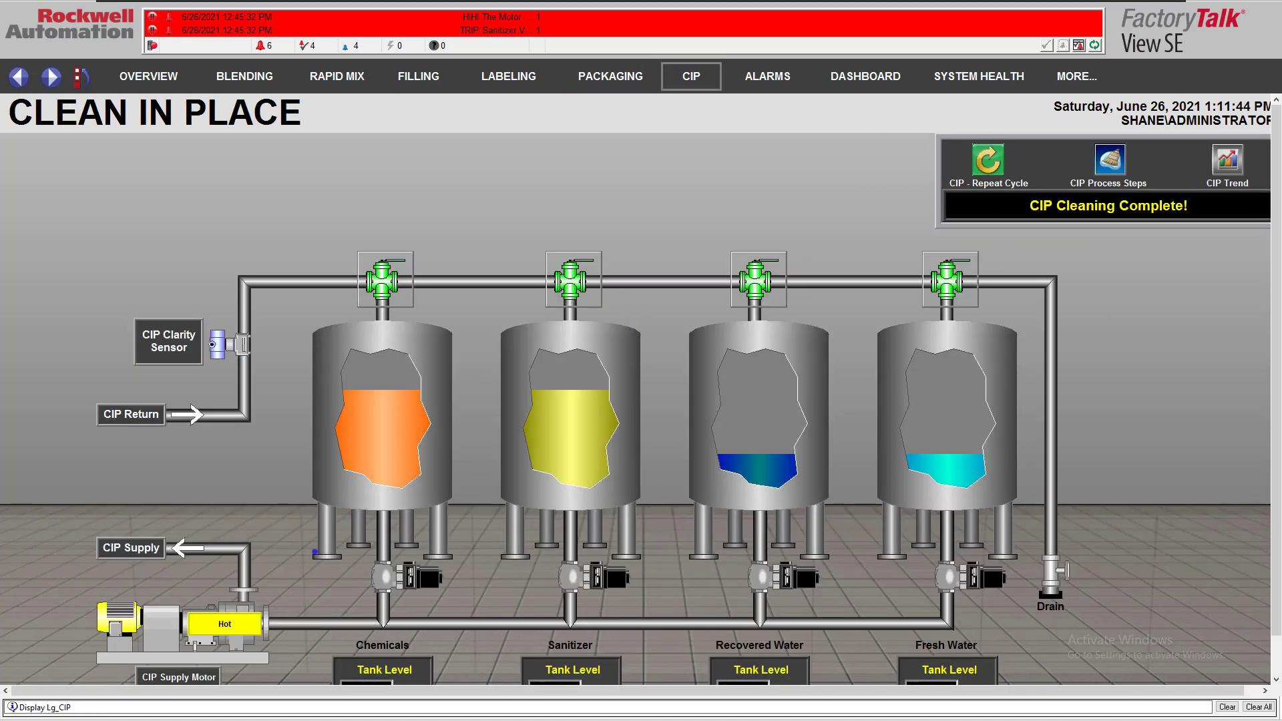
pyautogui.click(105, 621)
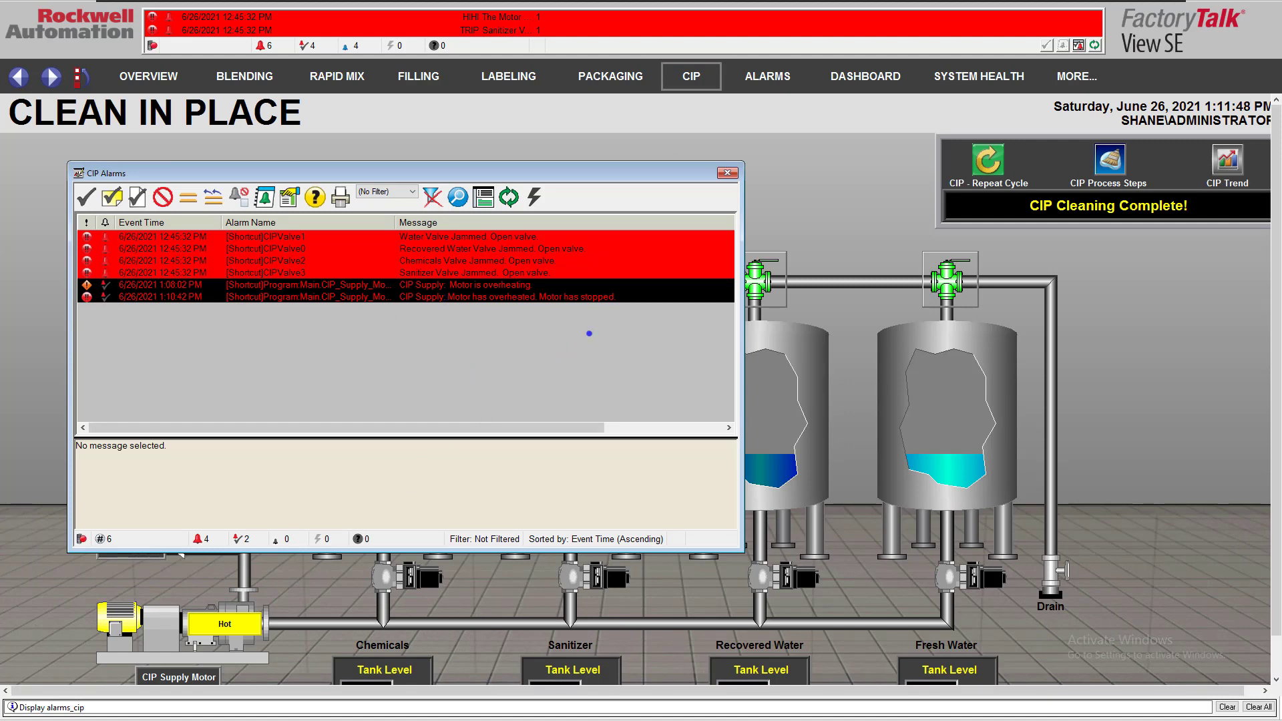
pyautogui.click(727, 172)
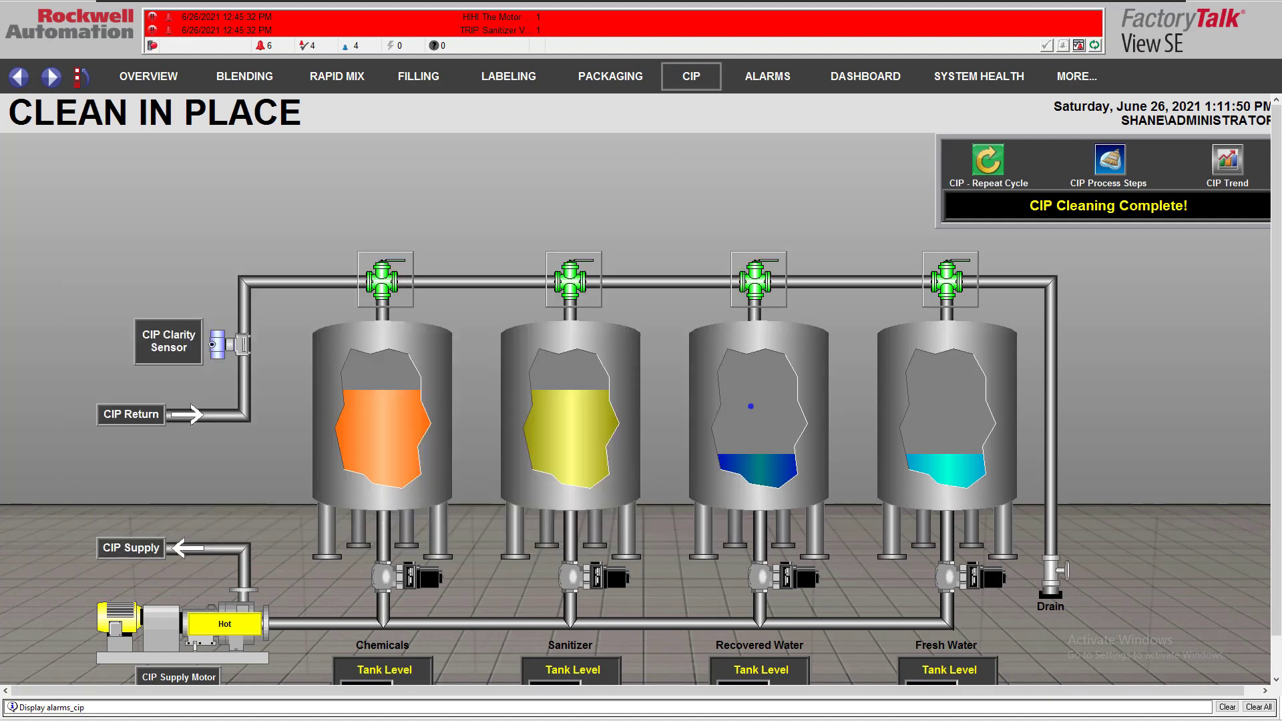
# Examine the Alarms, Dashboard and System Health displays and the additional navigation options, and return to the plant overview
pyautogui.click(768, 76)
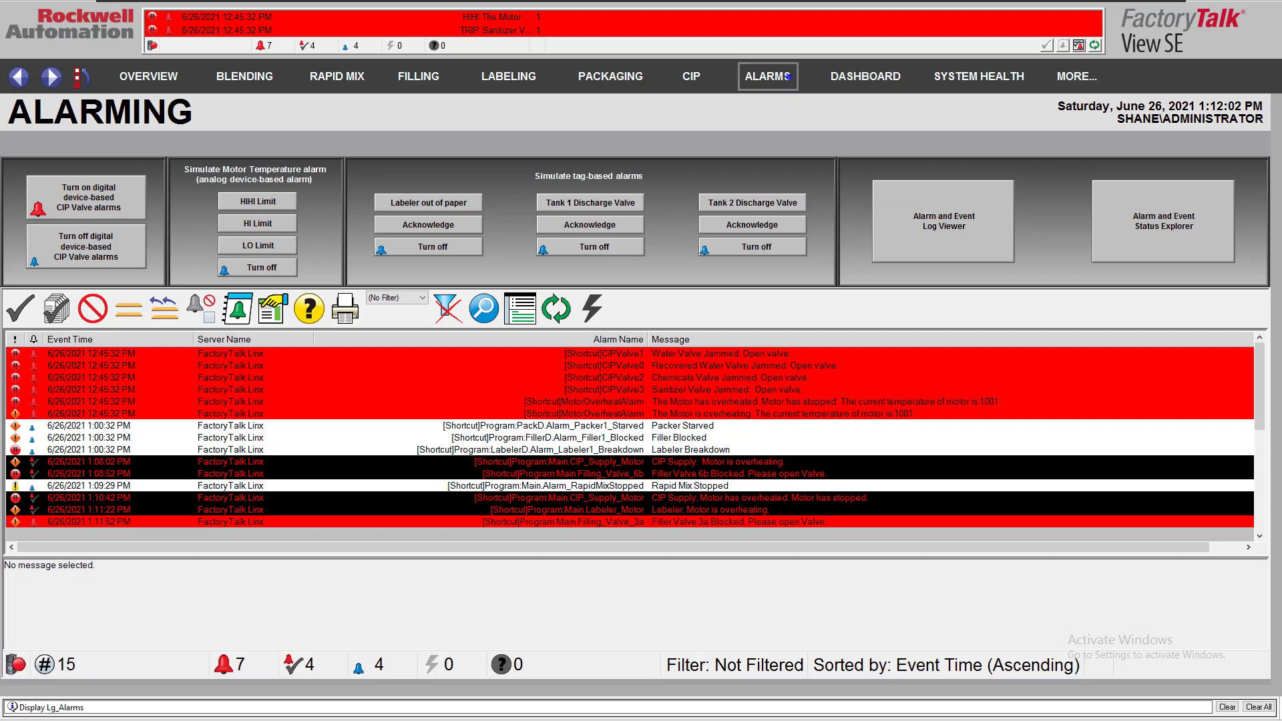
pyautogui.click(866, 76)
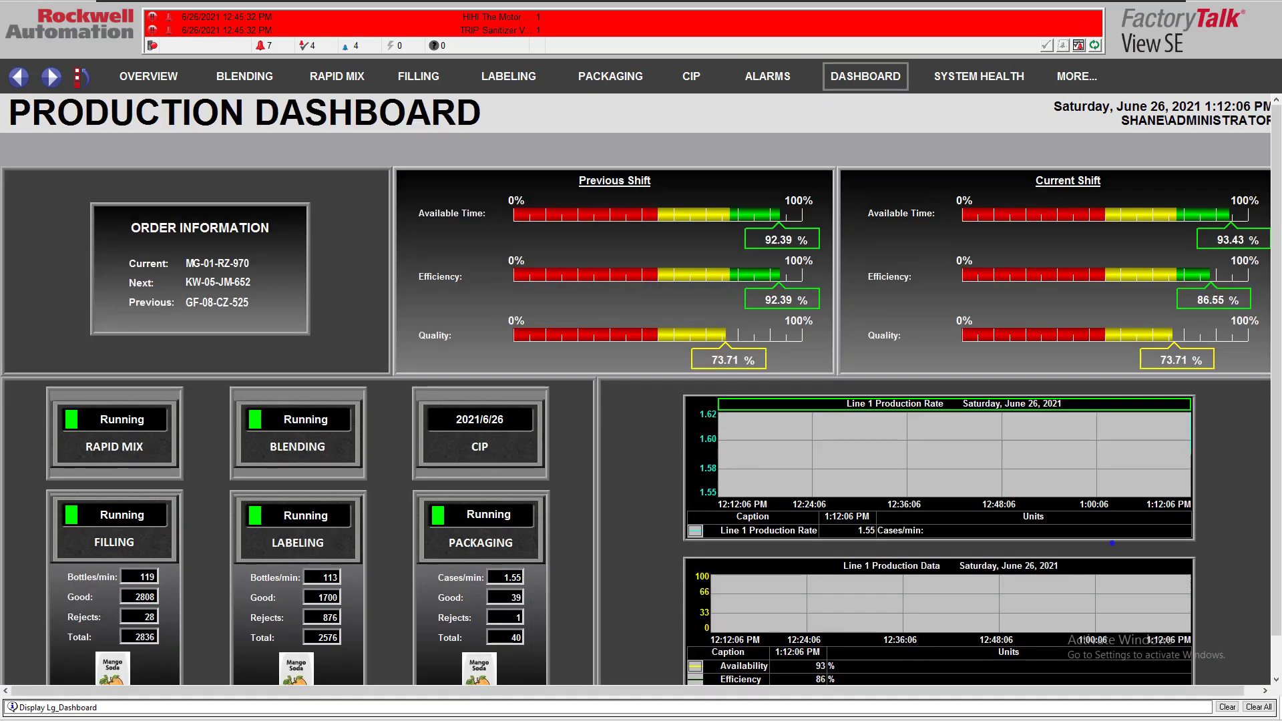
pyautogui.moveTo(1275, 455)
pyautogui.mouseDown()
pyautogui.moveTo(1274, 525)
pyautogui.moveTo(1248, 541)
pyautogui.moveTo(1278, 536)
pyautogui.moveTo(1252, 438)
pyautogui.mouseUp()
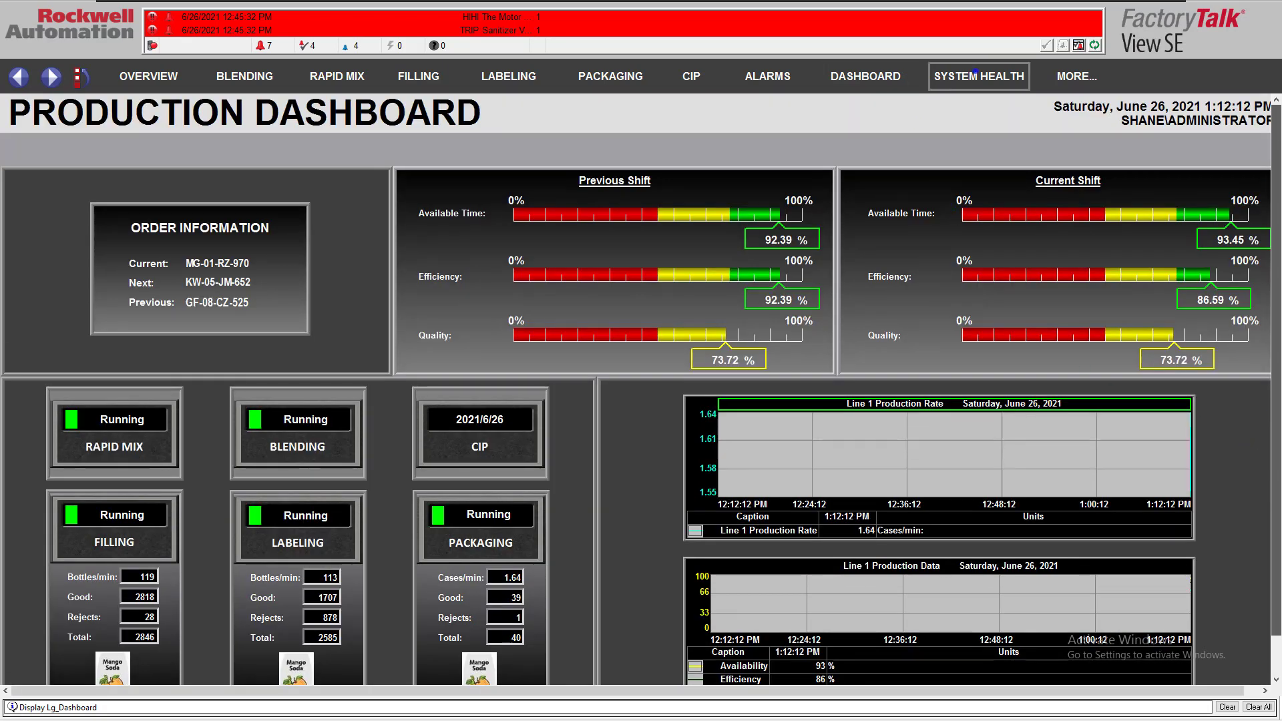
pyautogui.click(974, 74)
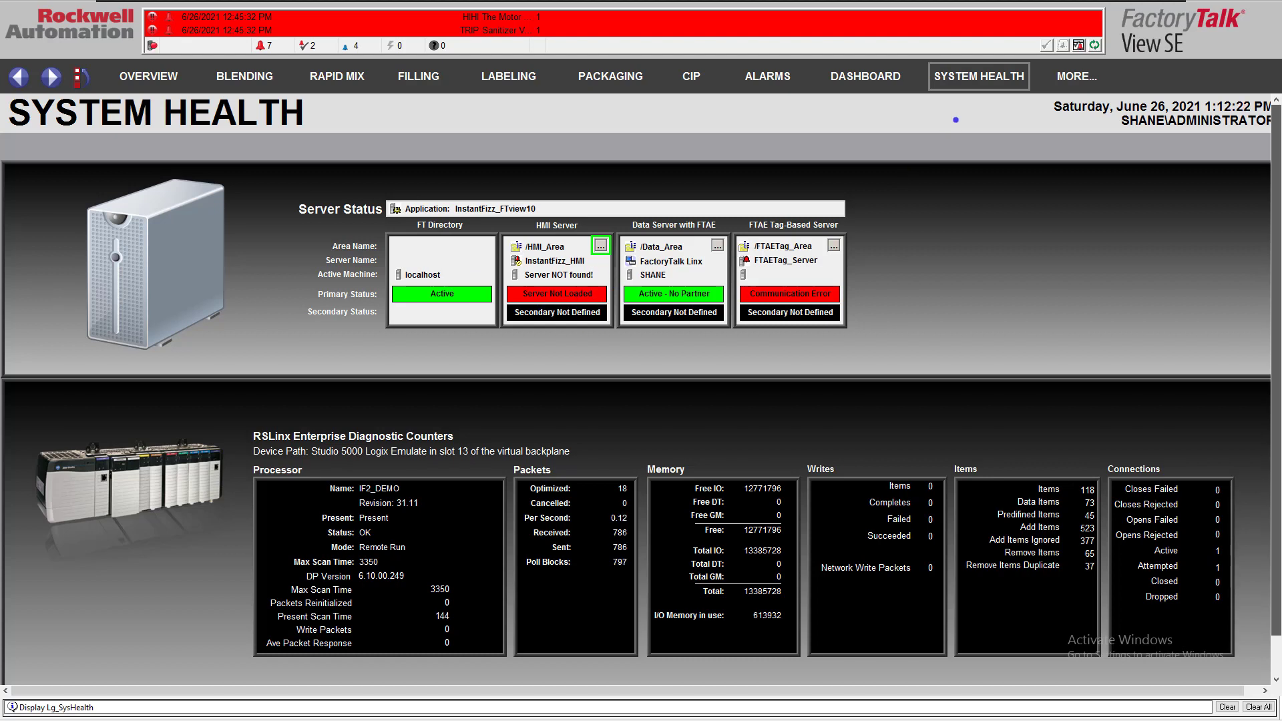
pyautogui.click(1076, 76)
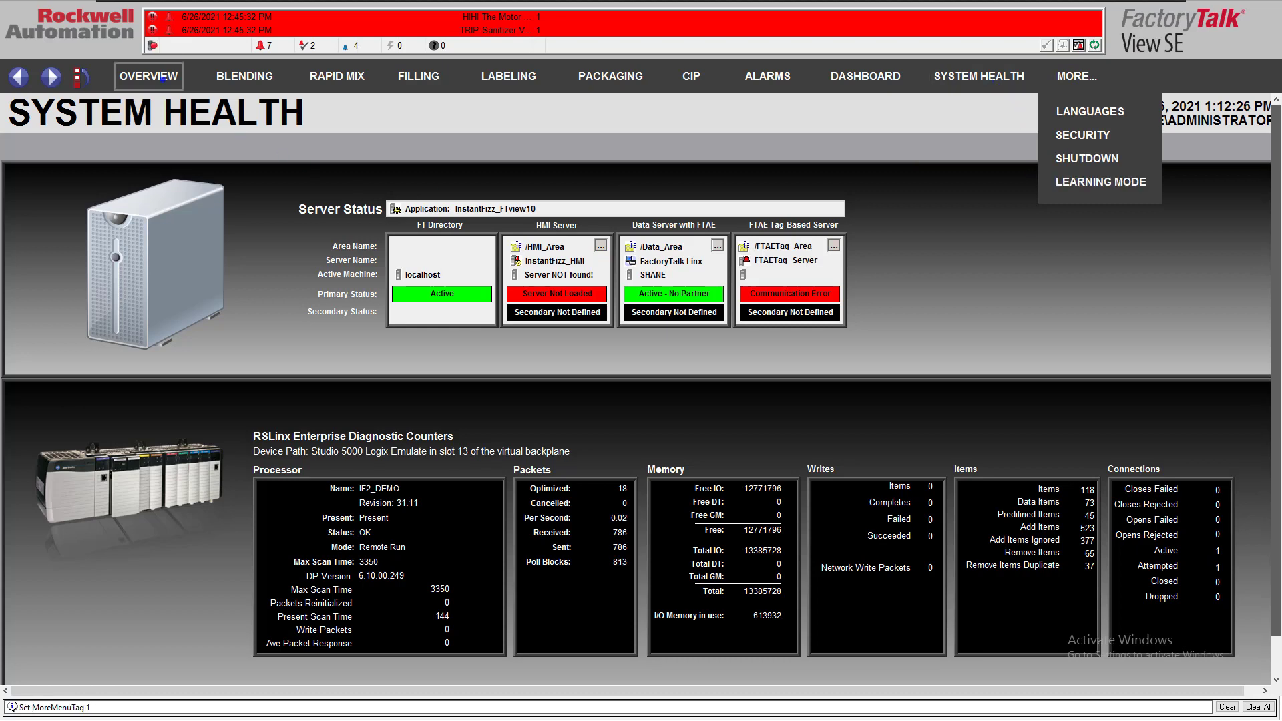
pyautogui.click(148, 76)
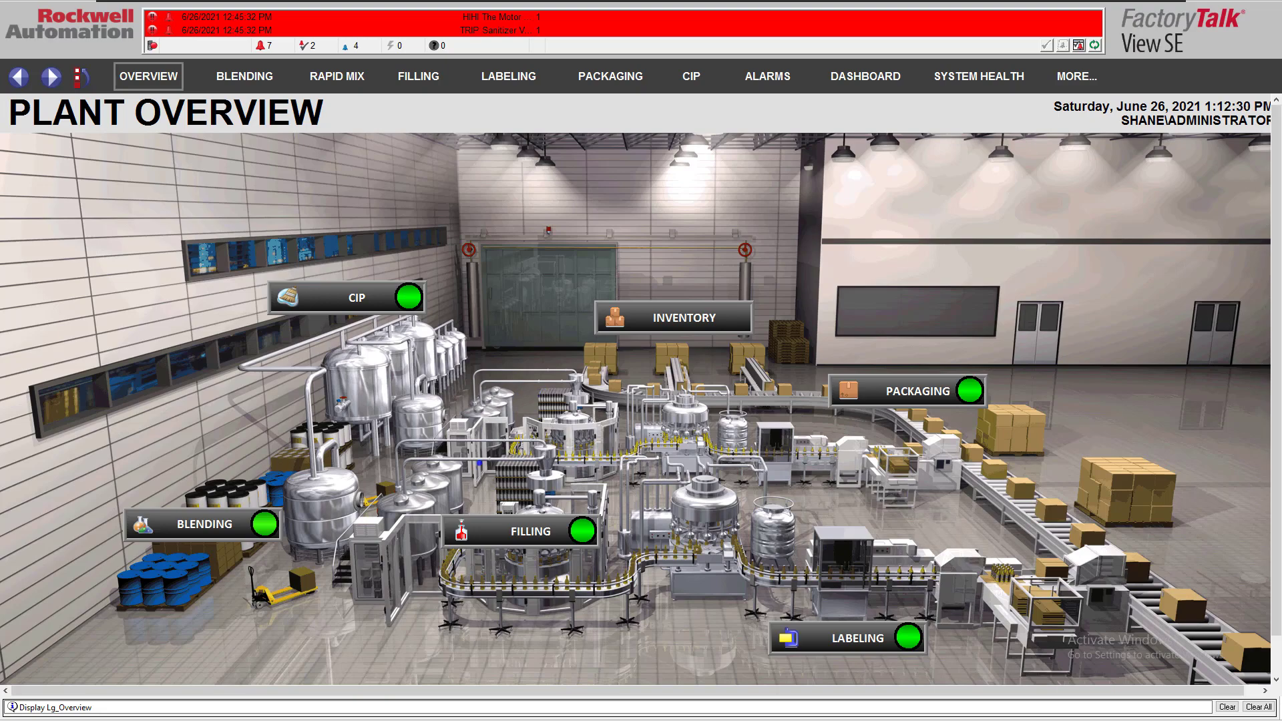
# Switch to View Studio to review the application's list of displays, and return to the client's System Health display
pyautogui.press('super')
pyautogui.click(272, 717)
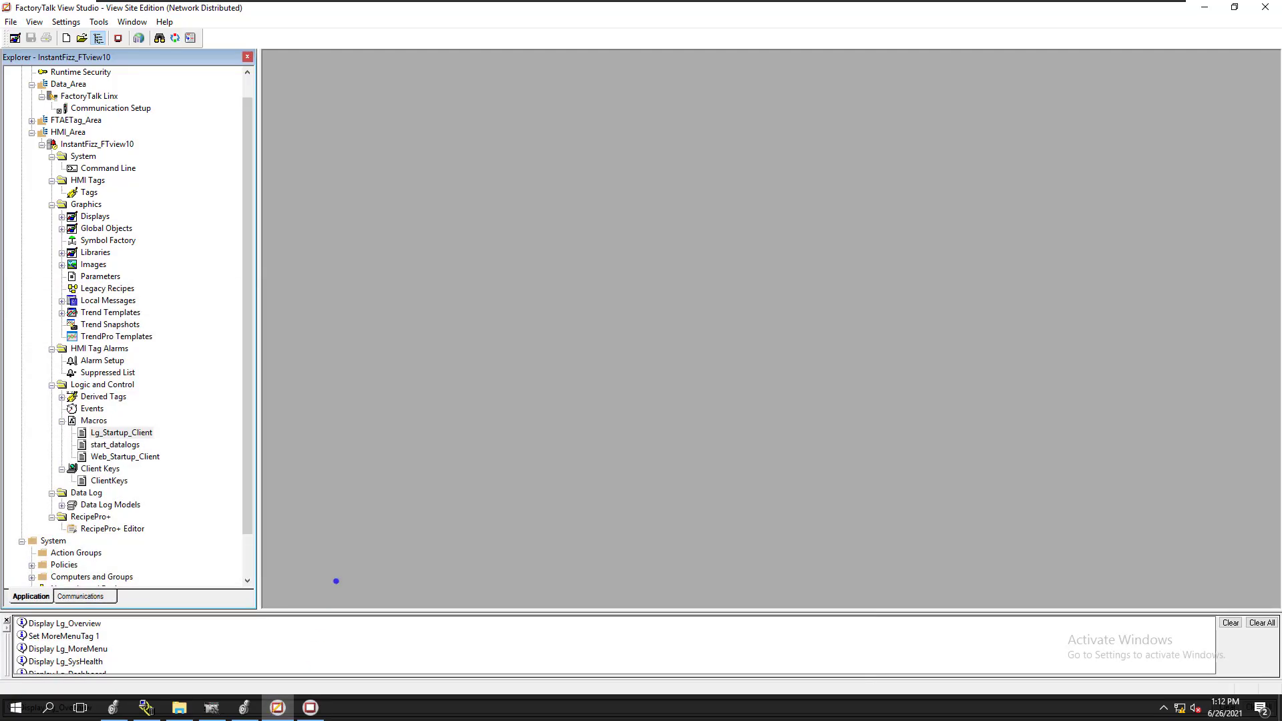
pyautogui.click(62, 218)
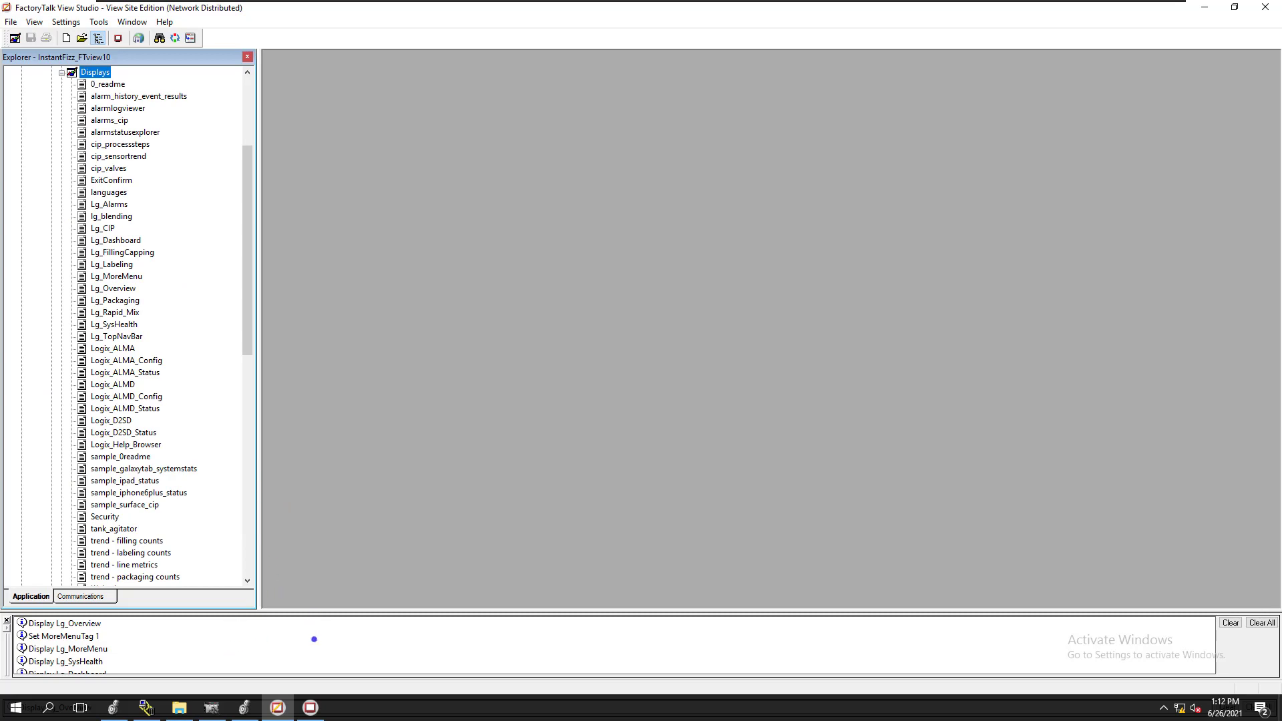
pyautogui.click(310, 708)
pyautogui.click(951, 83)
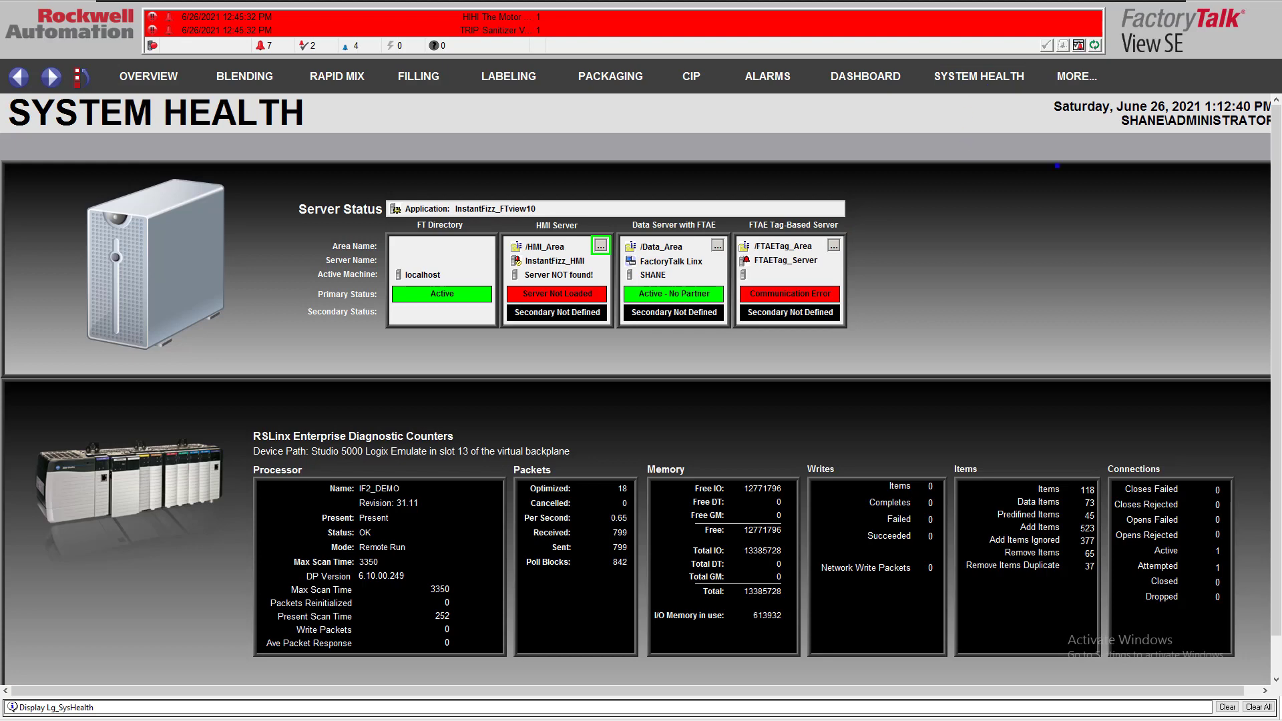
# In View Studio, set the local computer as the host of FTAETag_Server under FTAETag_Area and confirm its properties
pyautogui.press('super')
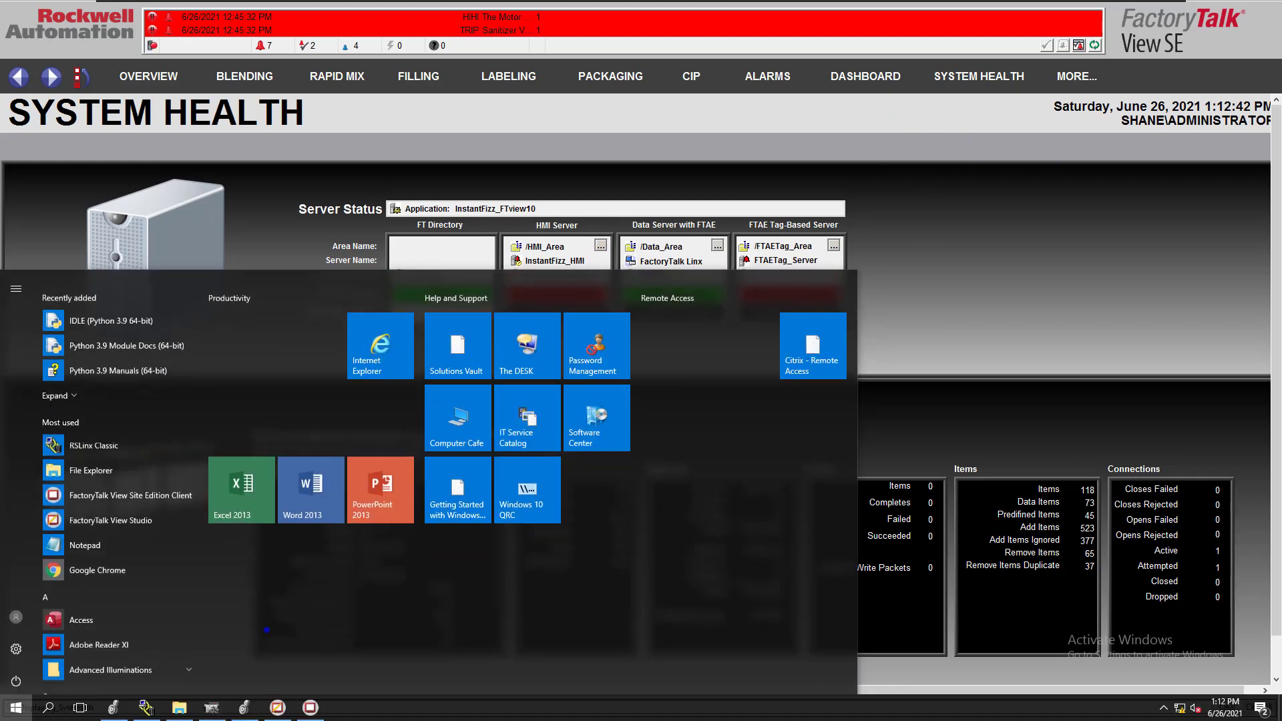
pyautogui.click(277, 708)
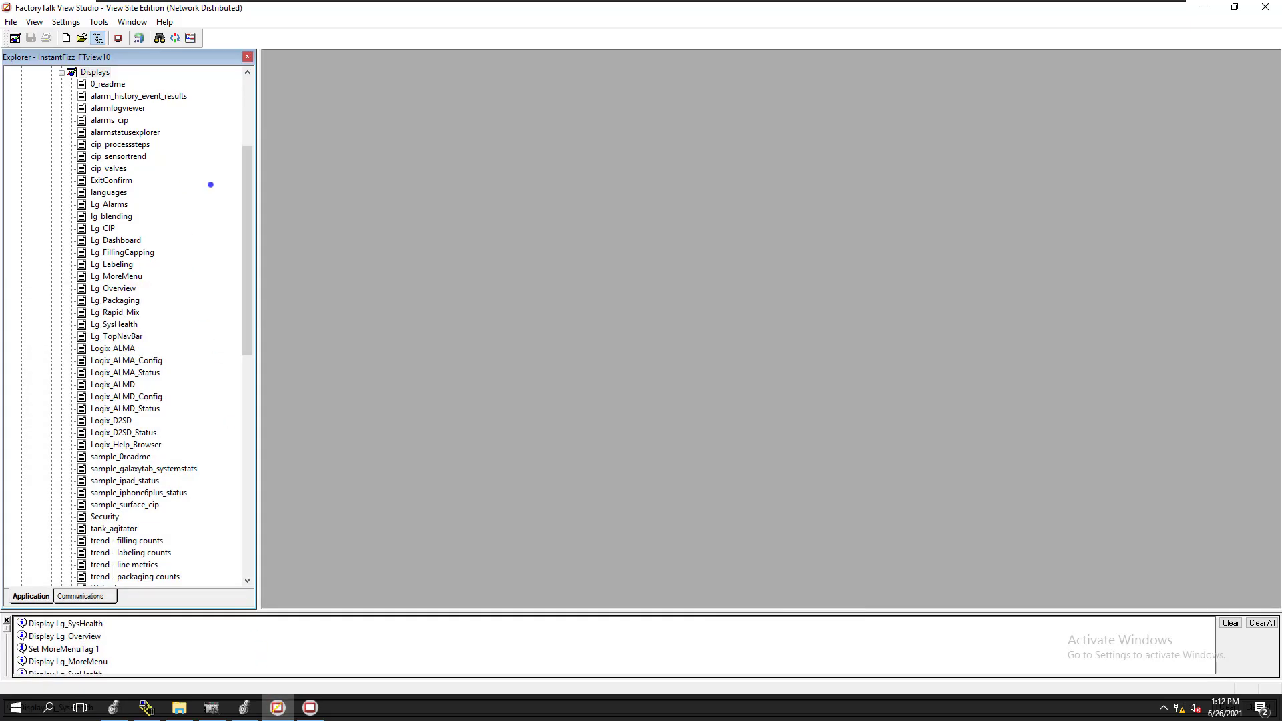
pyautogui.scroll(5, 211, 184)
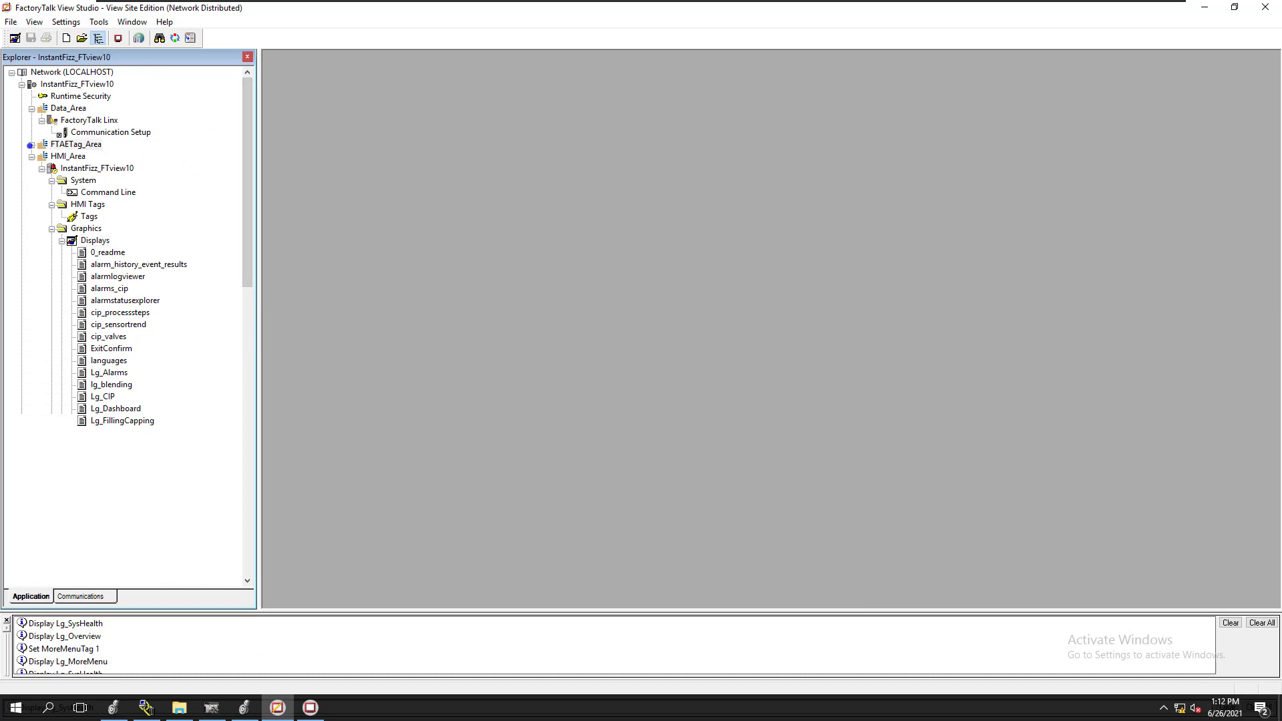
pyautogui.click(30, 145)
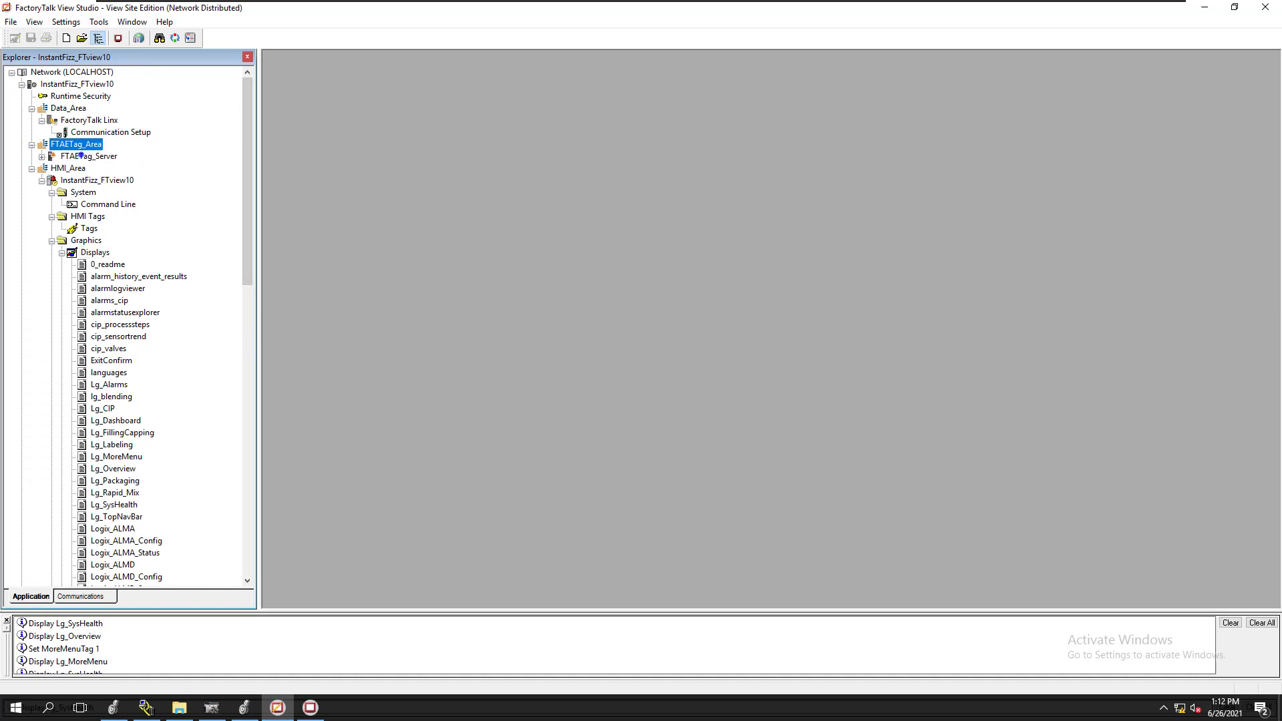
pyautogui.rightClick(80, 155)
pyautogui.click(107, 212)
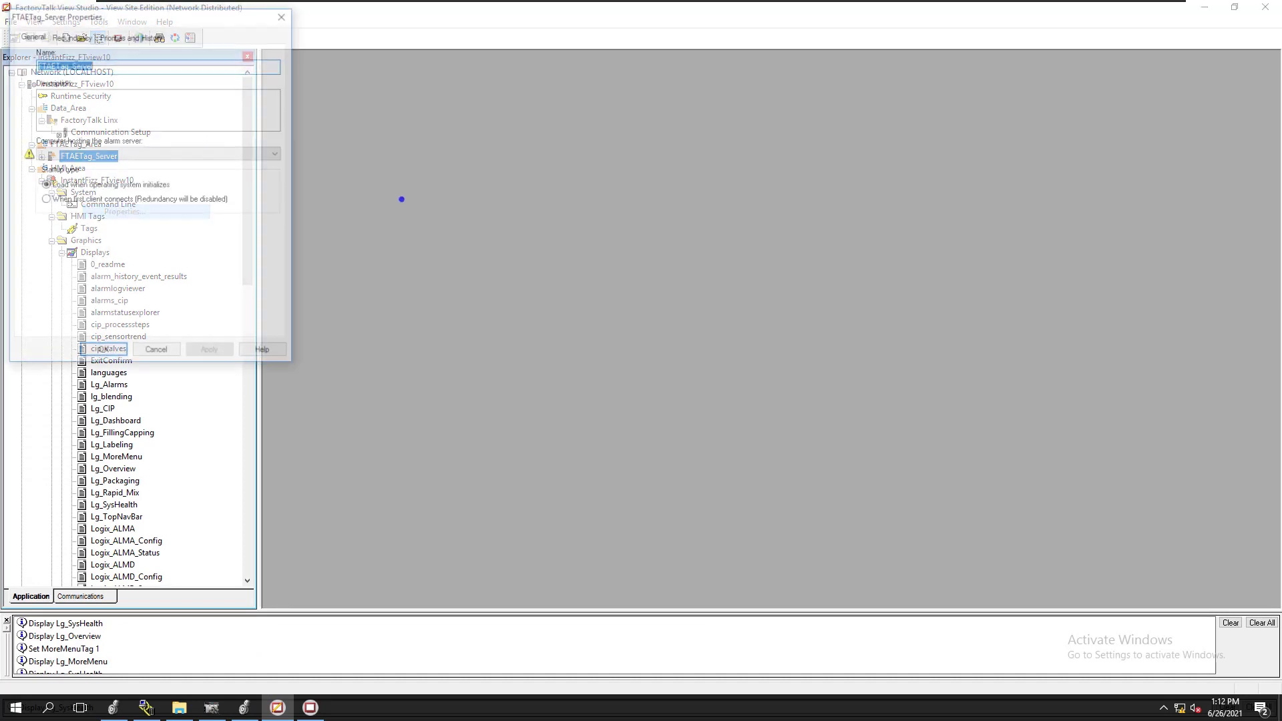
pyautogui.click(237, 155)
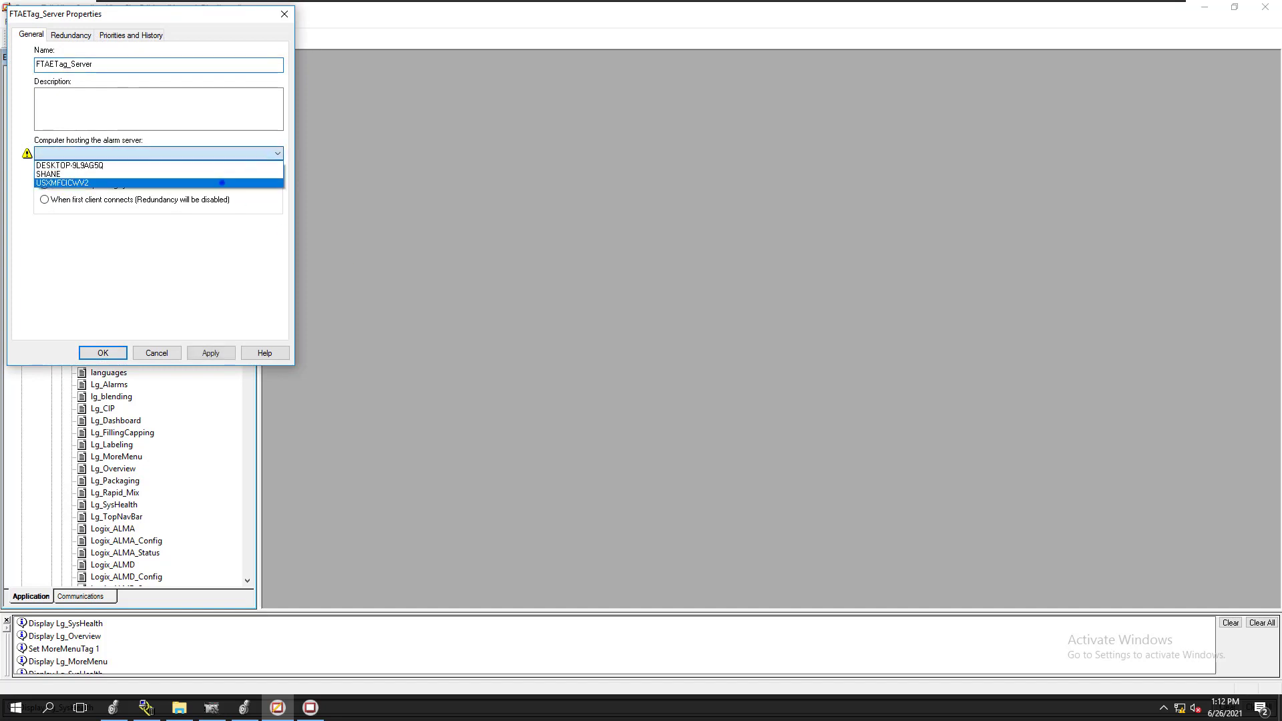
pyautogui.click(176, 175)
pyautogui.click(209, 351)
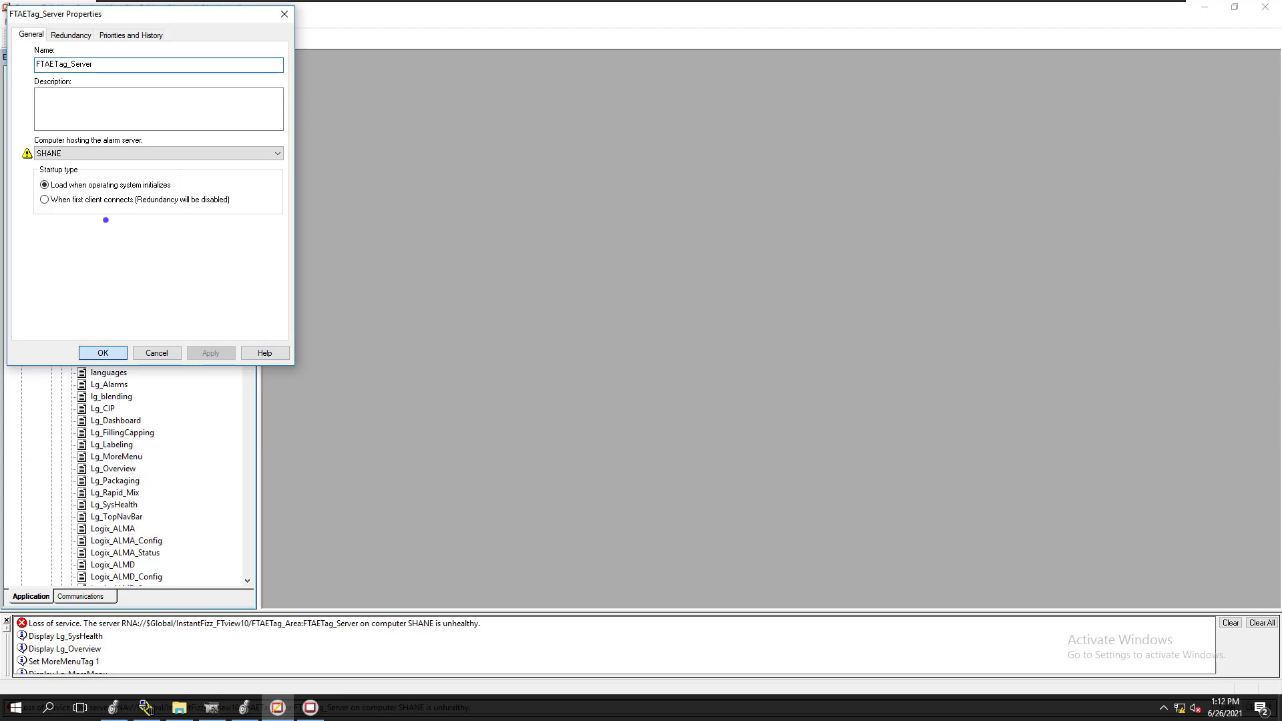
pyautogui.press('Return')
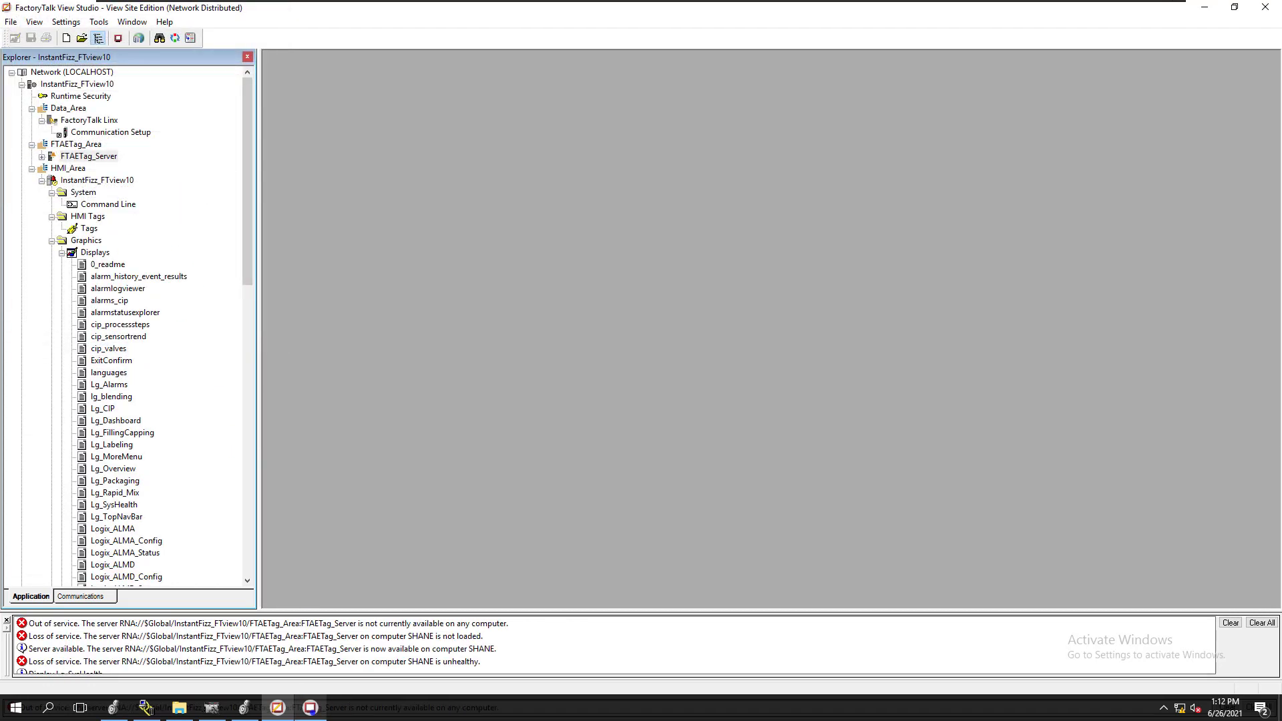
# Return to the running client and recheck the FTAE tag-based server's status on the System Health display
pyautogui.click(312, 710)
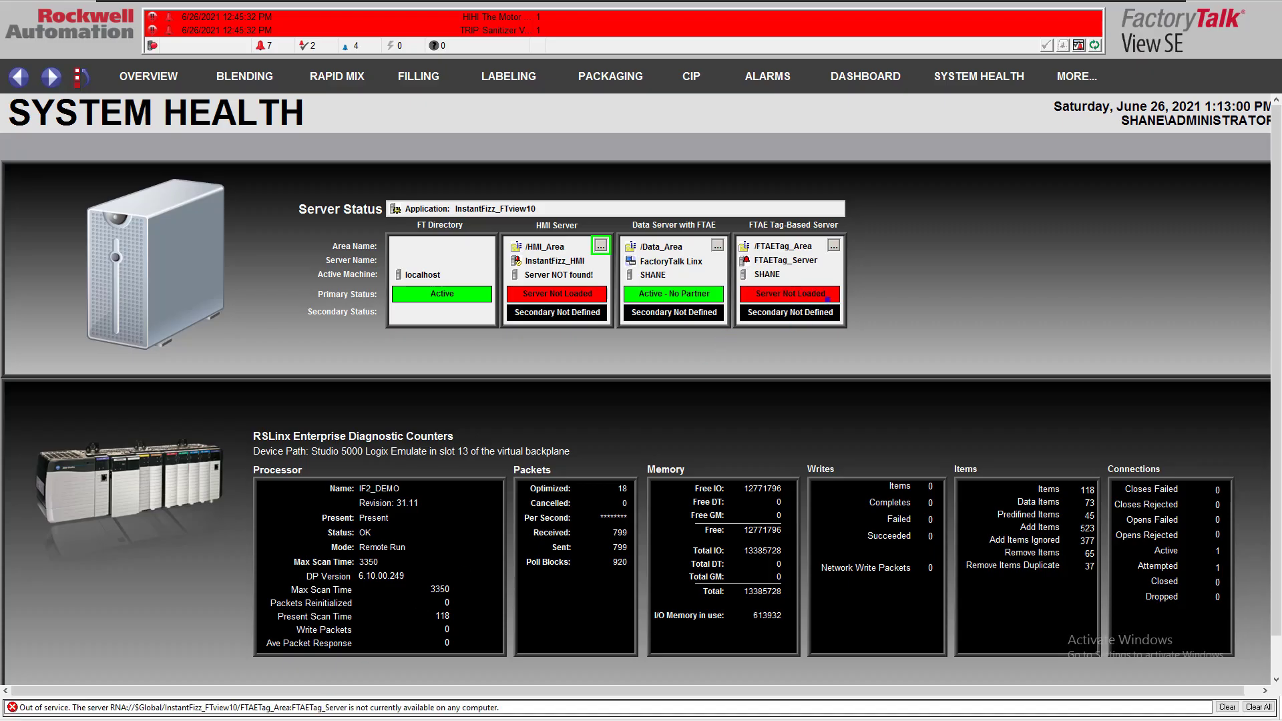
pyautogui.press('super')
pyautogui.click(902, 312)
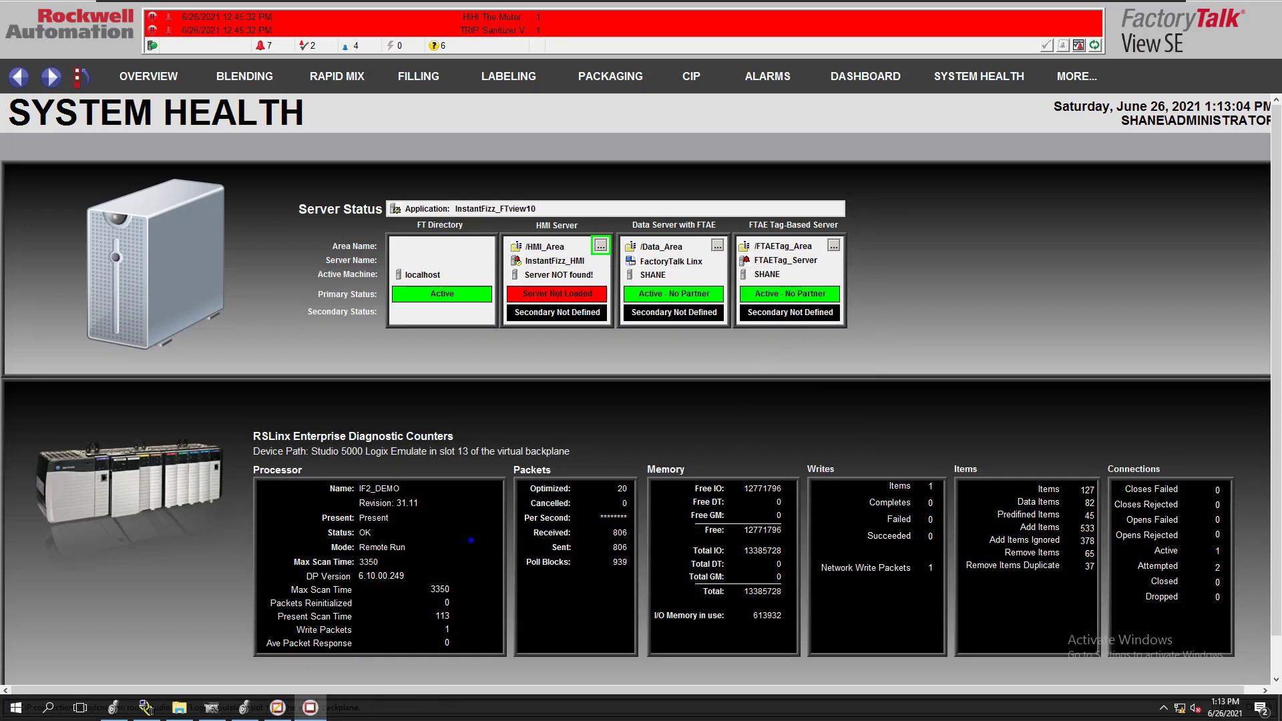
# Switch to View Studio and look through the InstantFizz_FTview10 HMI server's contents under HMI_Area
pyautogui.press('super')
pyautogui.click(278, 708)
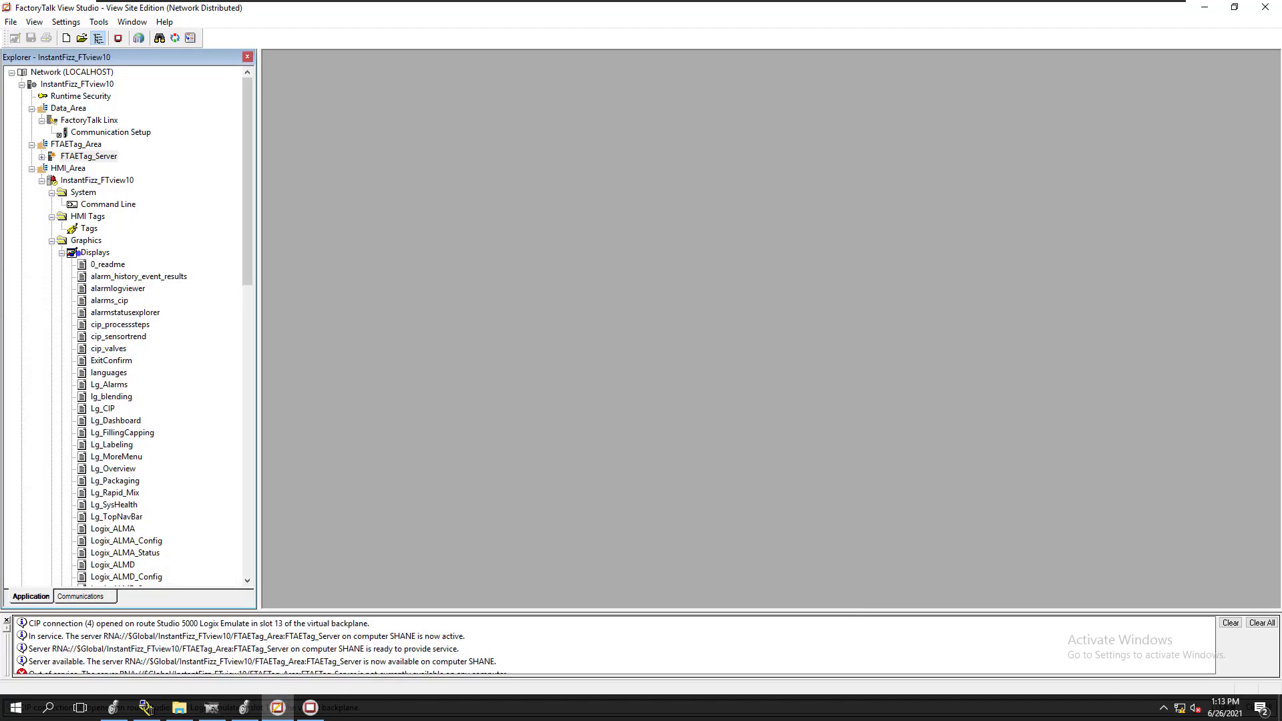
pyautogui.click(82, 179)
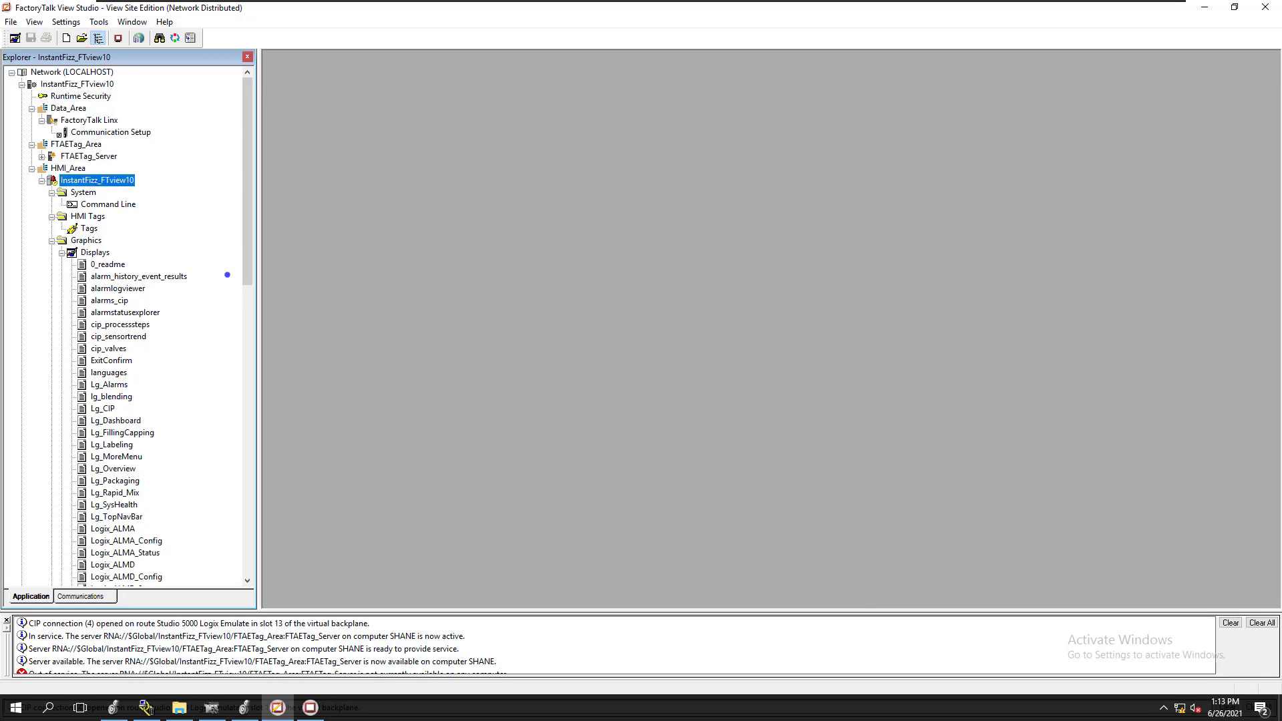
pyautogui.moveTo(244, 269); pyautogui.dragTo(237, 462)
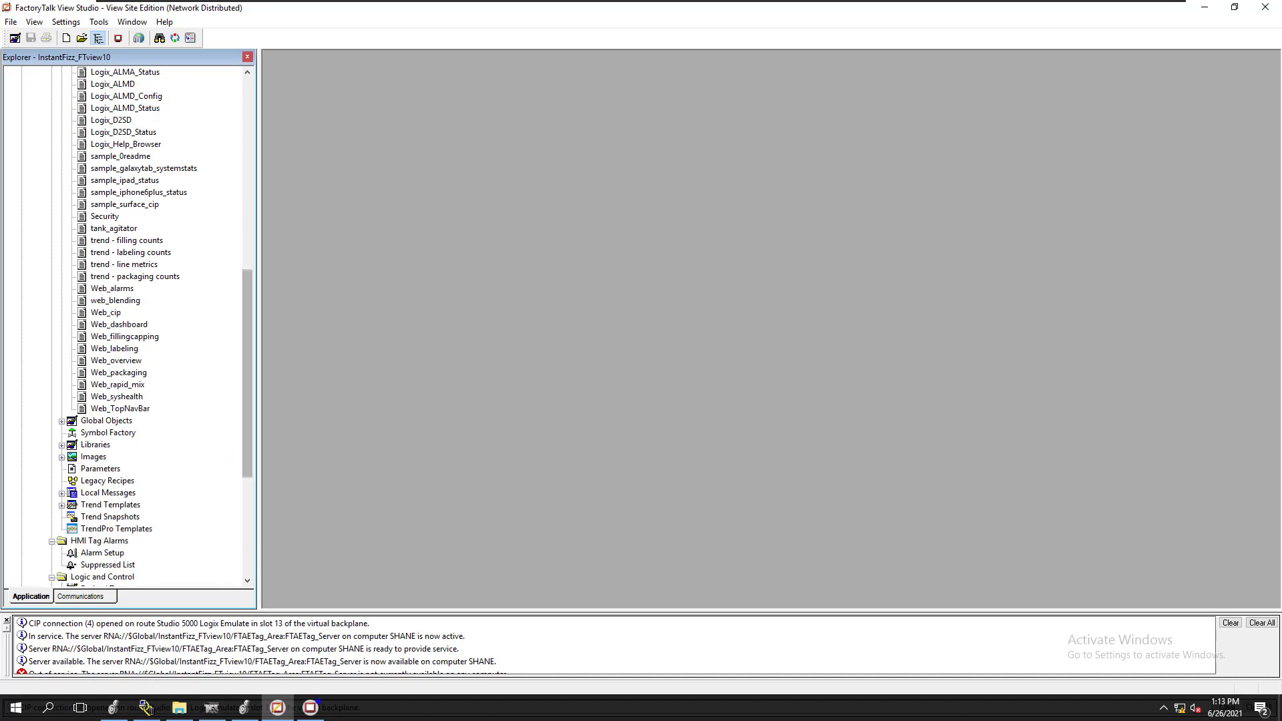
# Return to the running client and reload the System Health display to recheck the HMI server's status
pyautogui.click(310, 708)
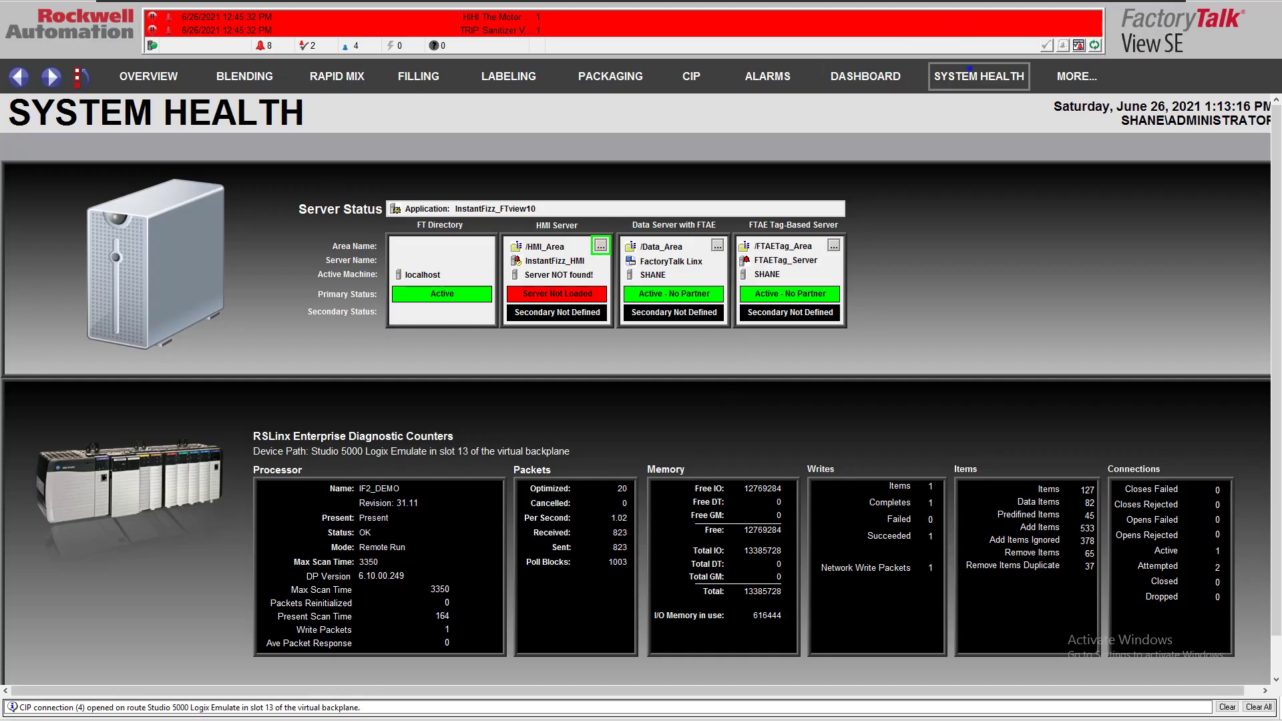
pyautogui.click(951, 89)
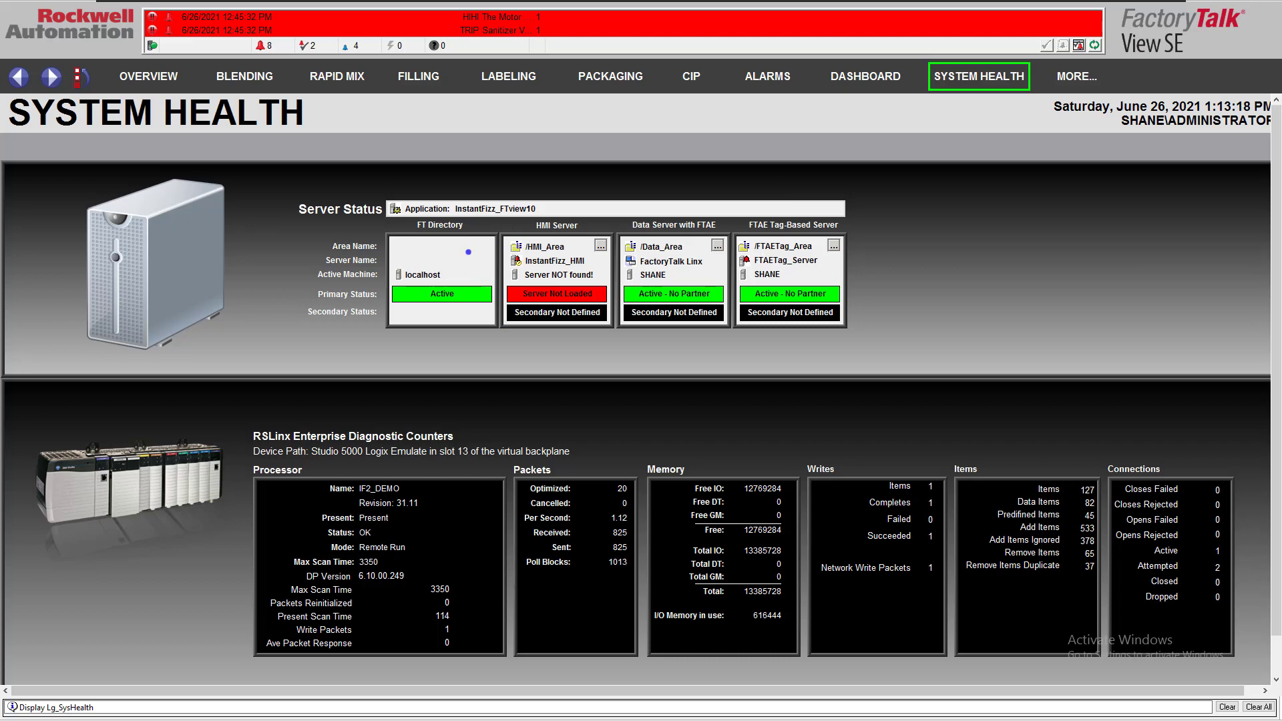
pyautogui.press('super')
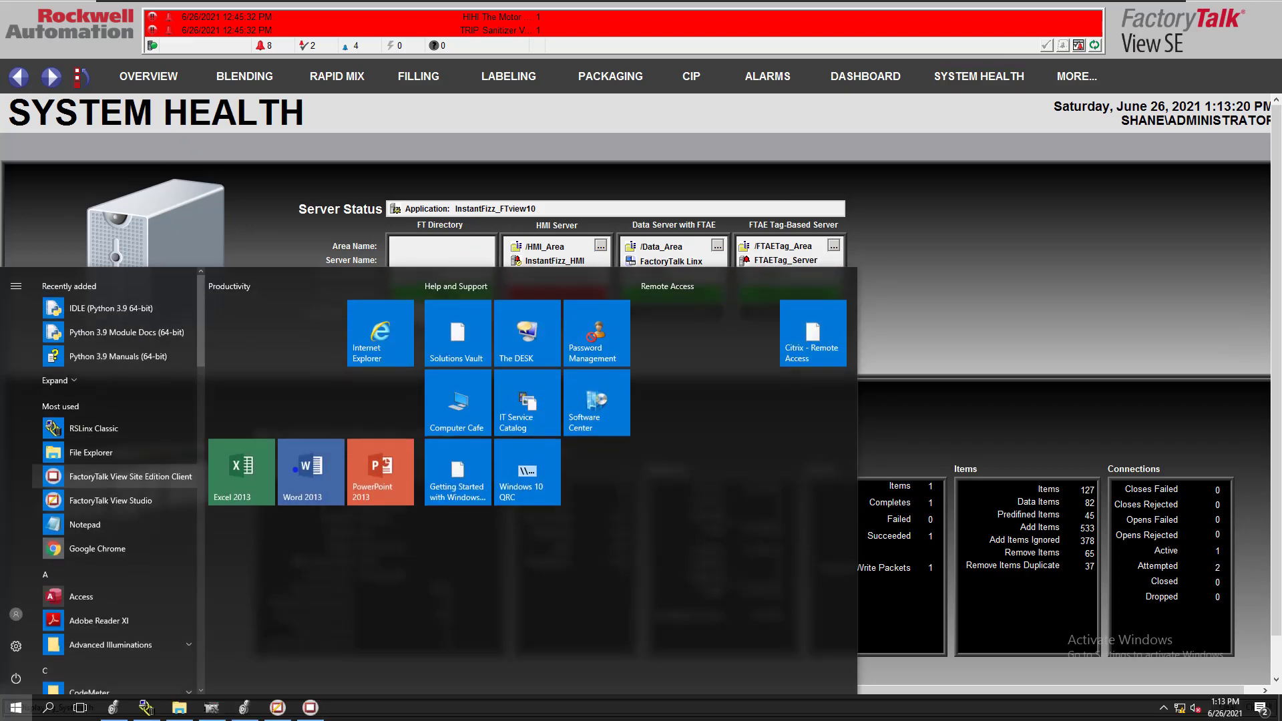
pyautogui.press('super')
pyautogui.click(960, 80)
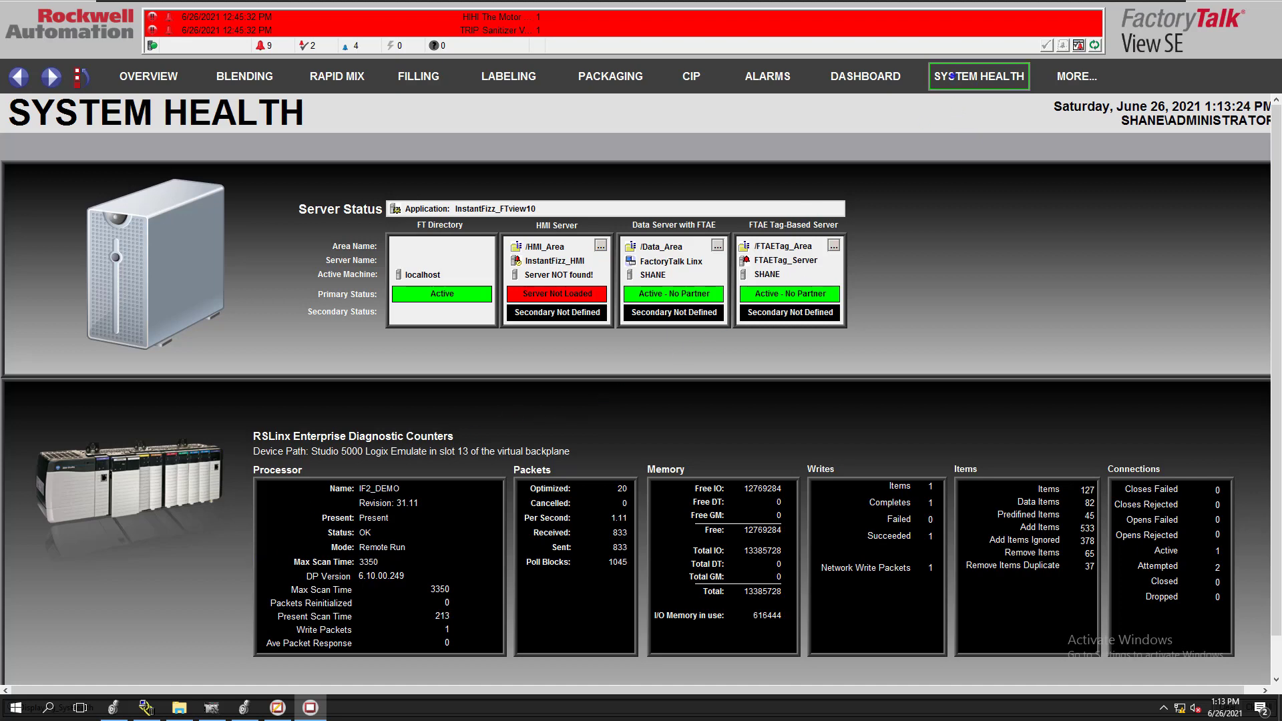
# Switch back to View Studio and look through the list of displays around the Security and Lg_ entries
pyautogui.press('super')
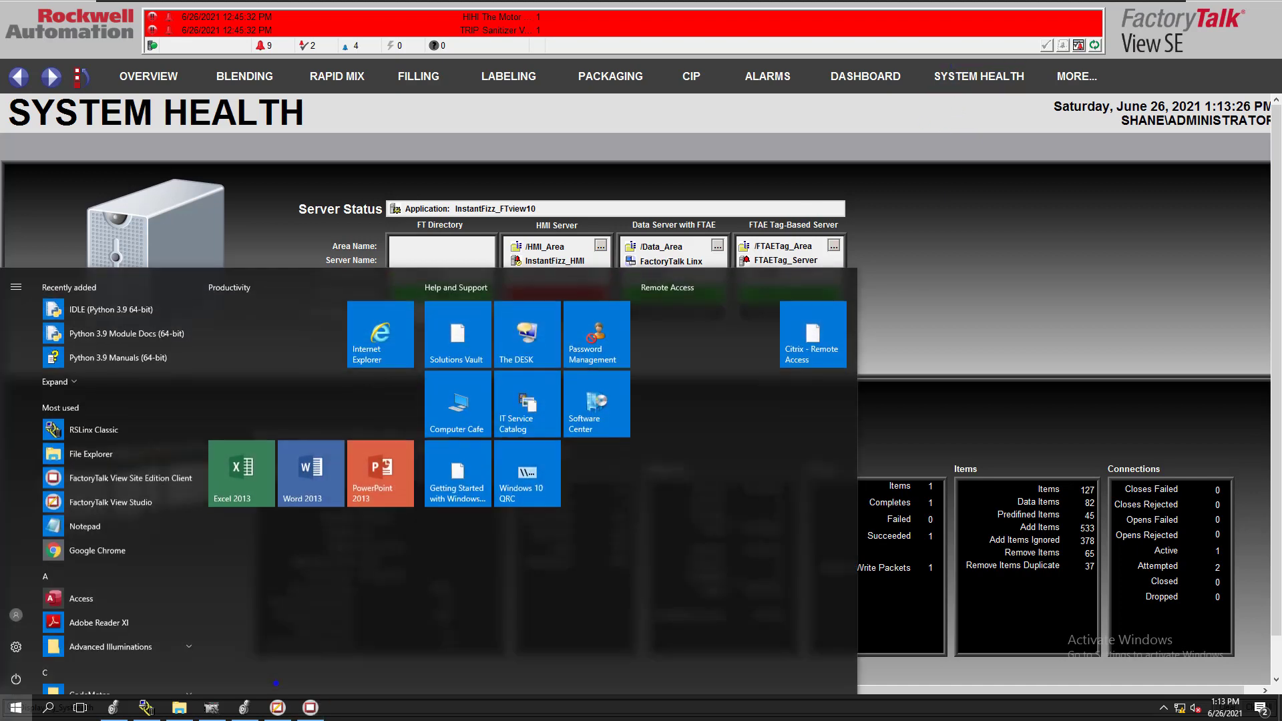
pyautogui.click(277, 708)
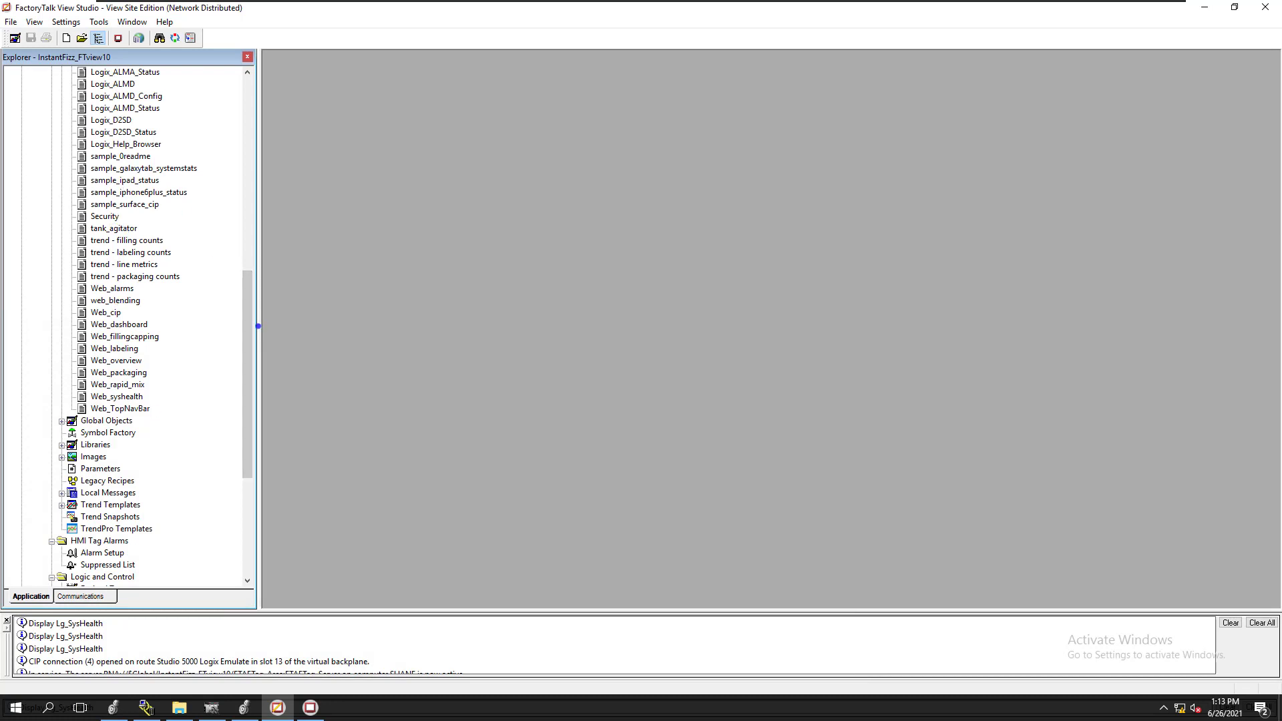
pyautogui.moveTo(249, 321); pyautogui.dragTo(251, 250)
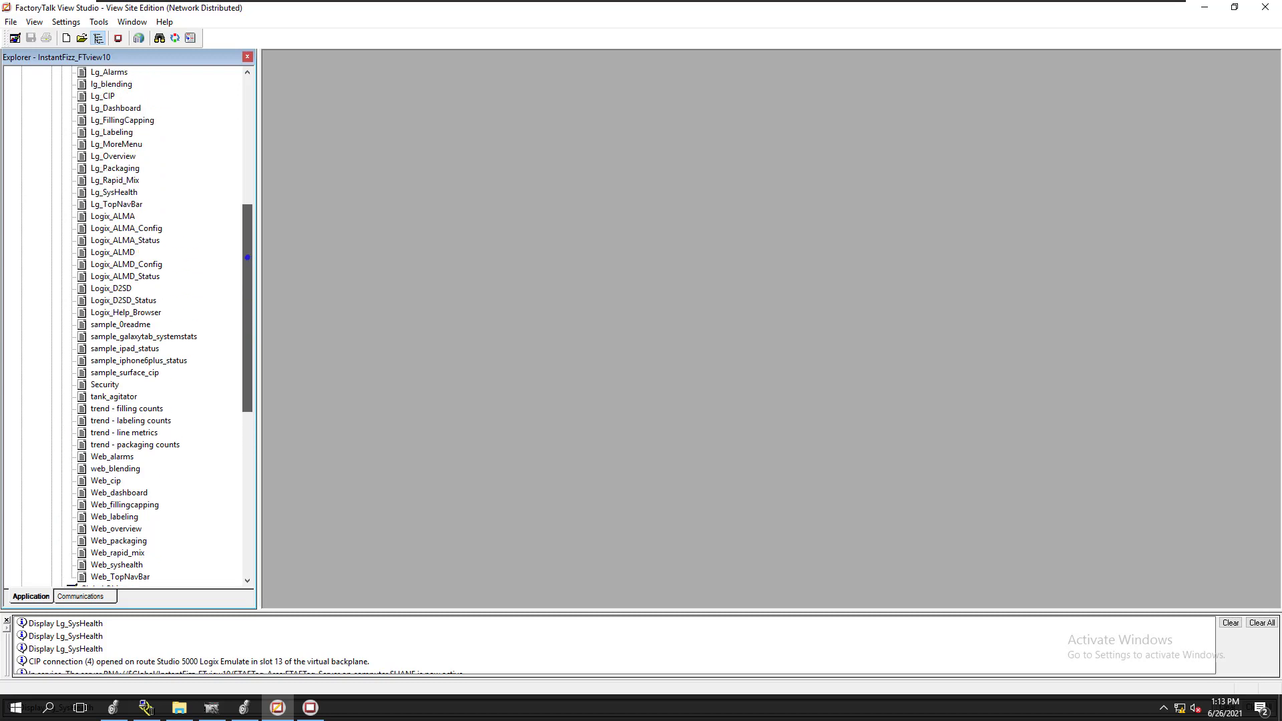
pyautogui.click(113, 385)
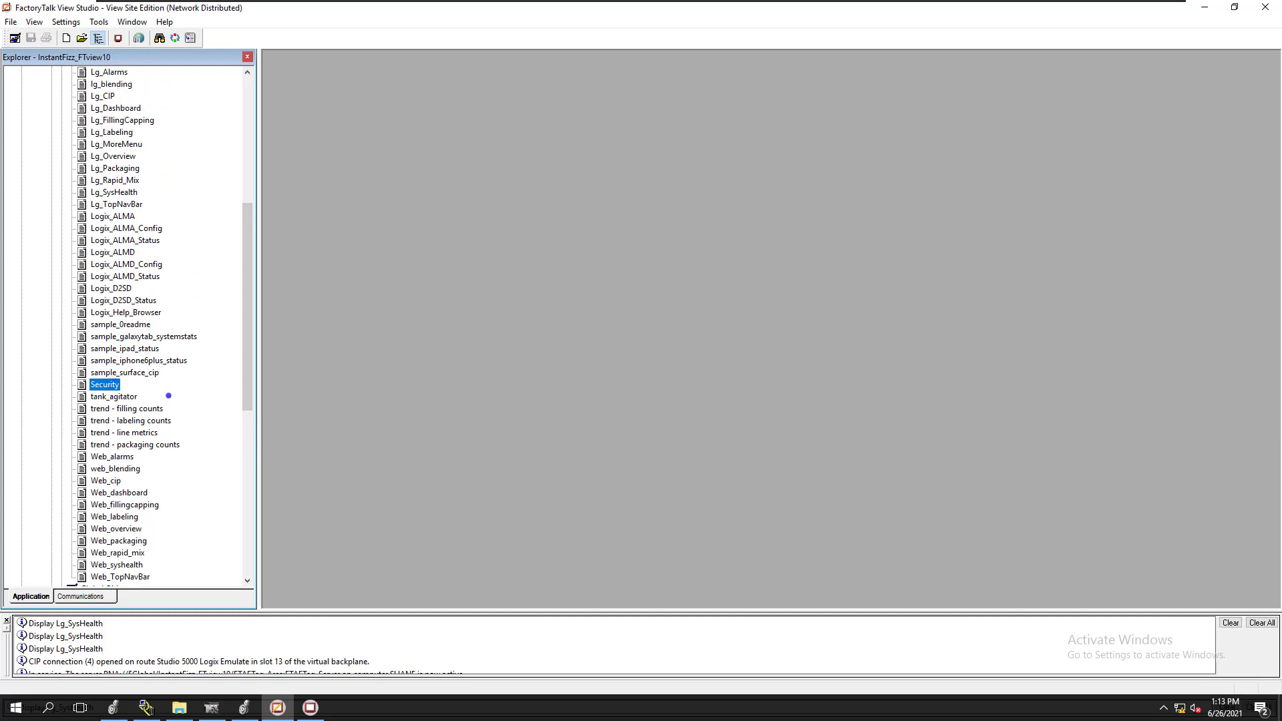
pyautogui.moveTo(247, 371); pyautogui.dragTo(251, 290)
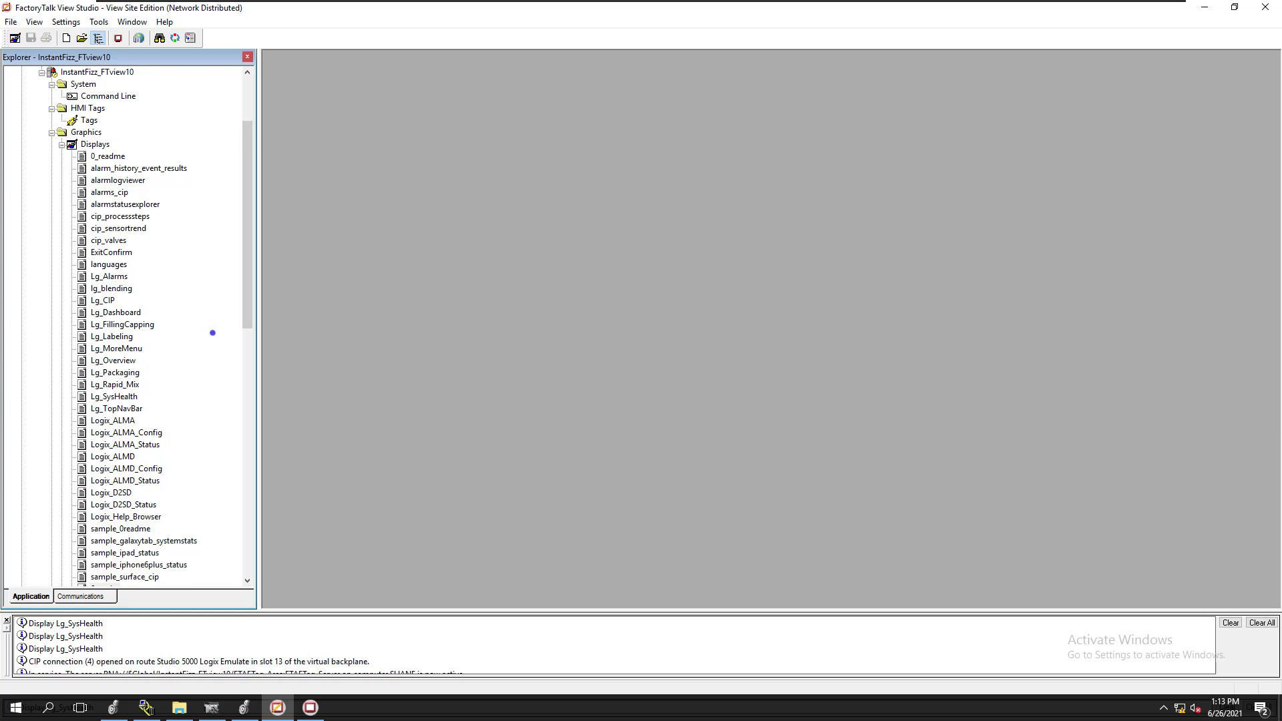
pyautogui.moveTo(242, 322); pyautogui.dragTo(227, 418)
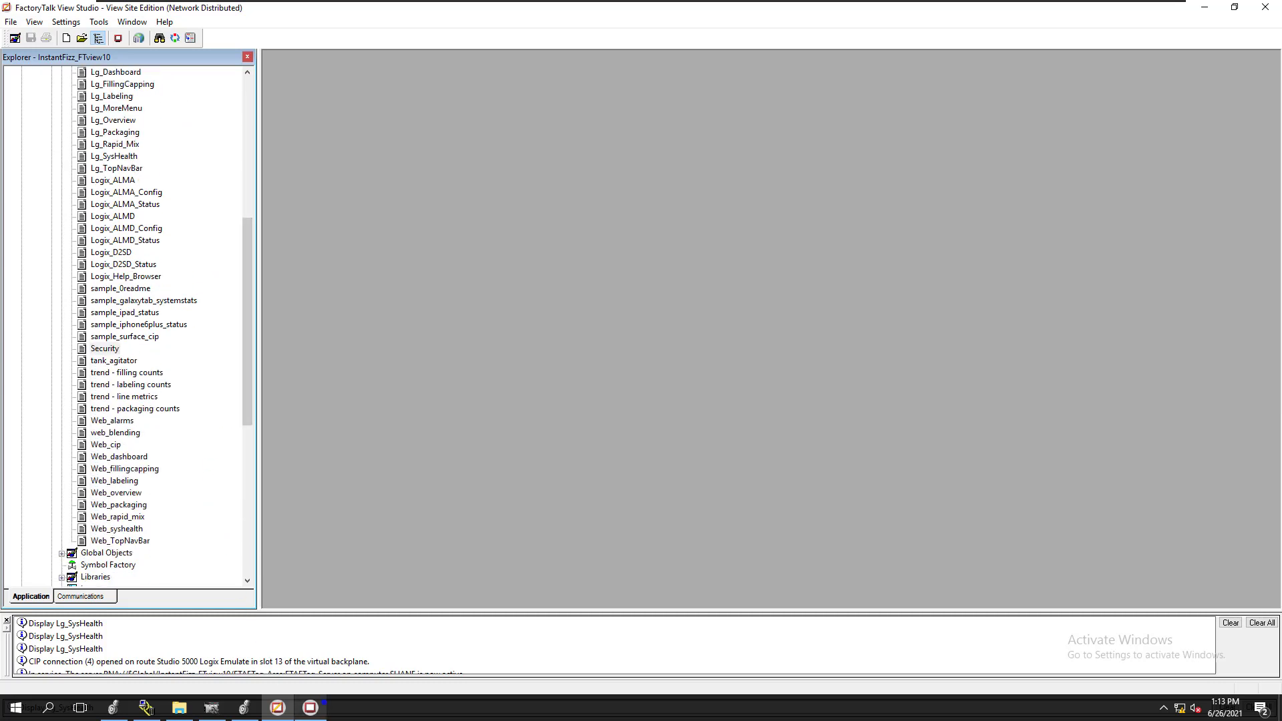
# View the Alarms and Dashboard displays in the running client, and return to System Health
pyautogui.click(311, 707)
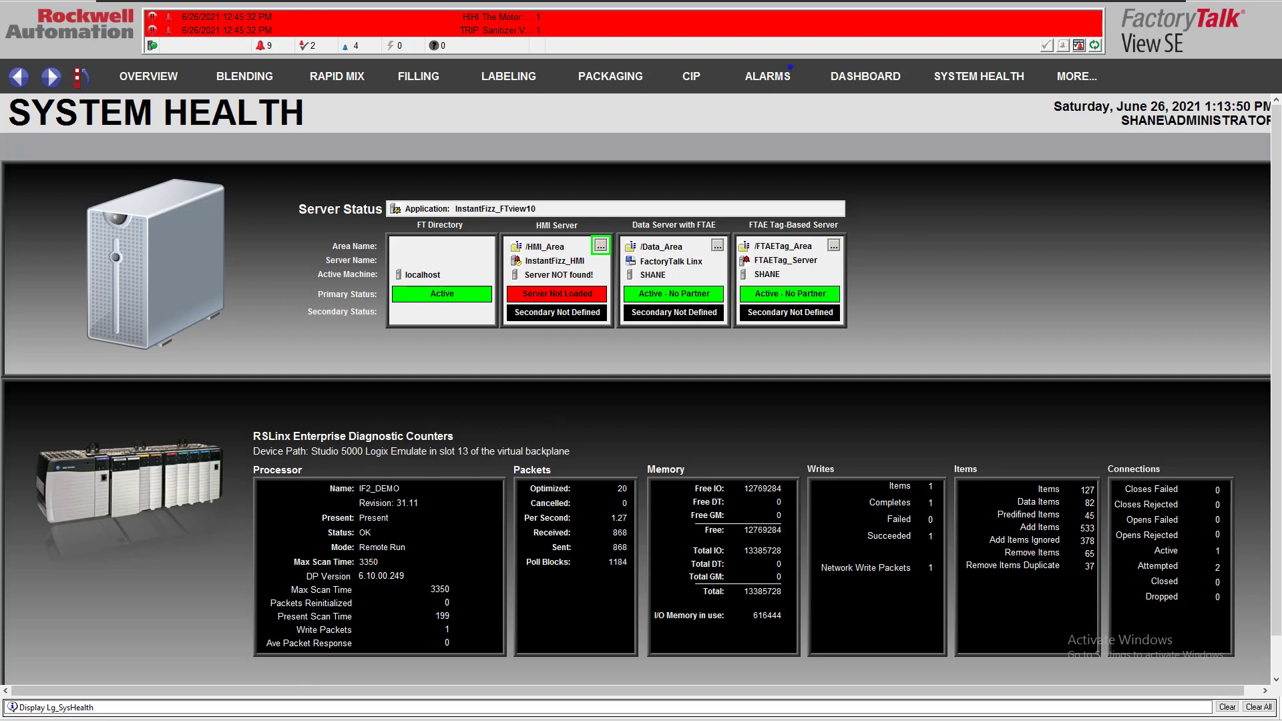
pyautogui.click(790, 67)
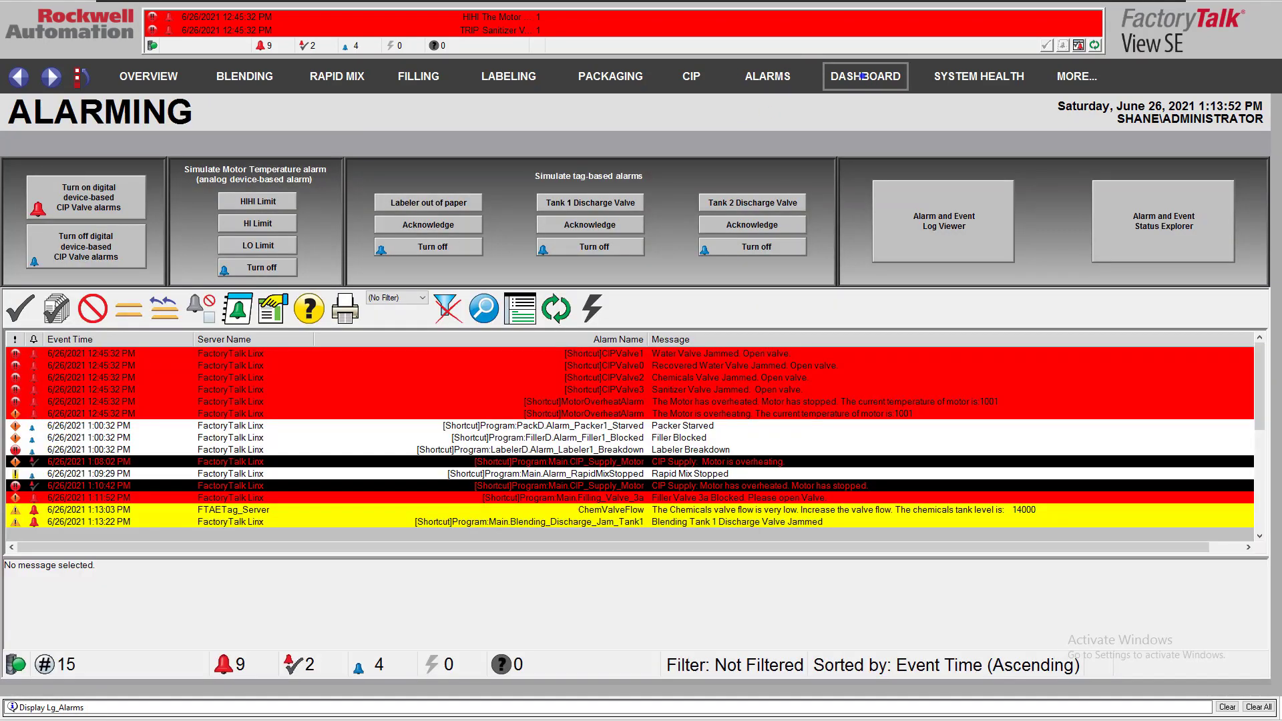
pyautogui.click(864, 76)
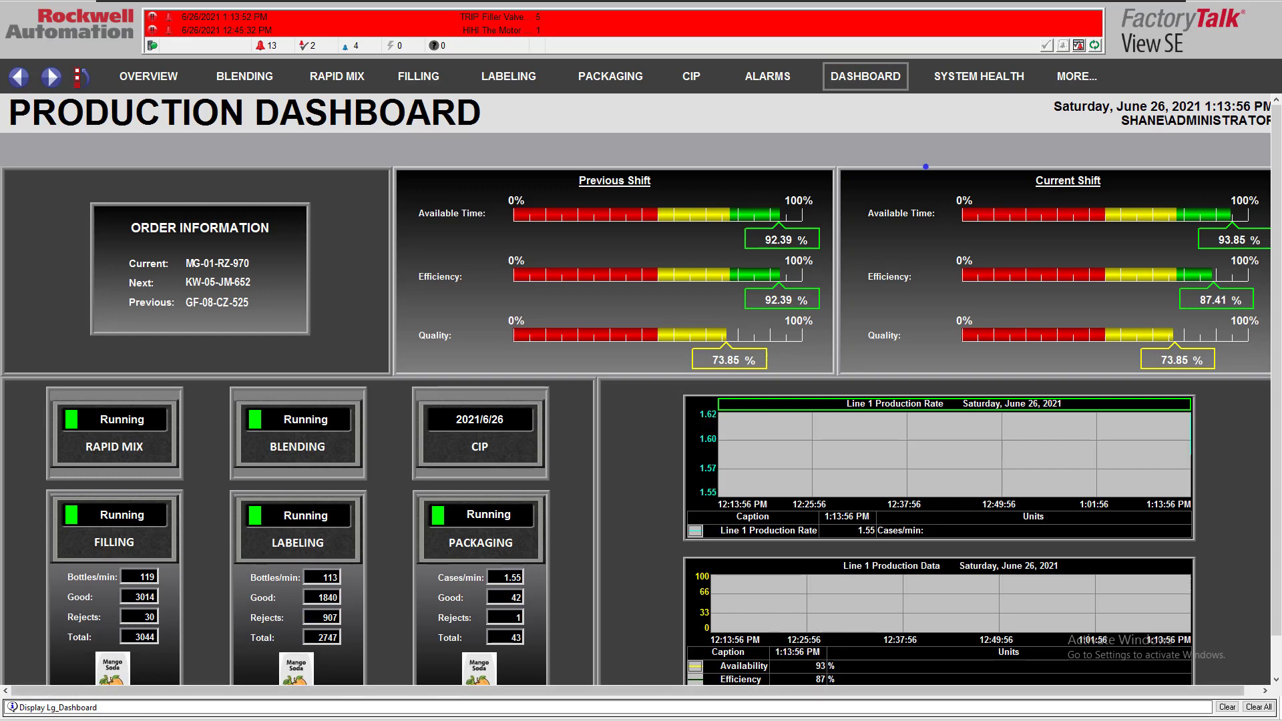
pyautogui.click(963, 75)
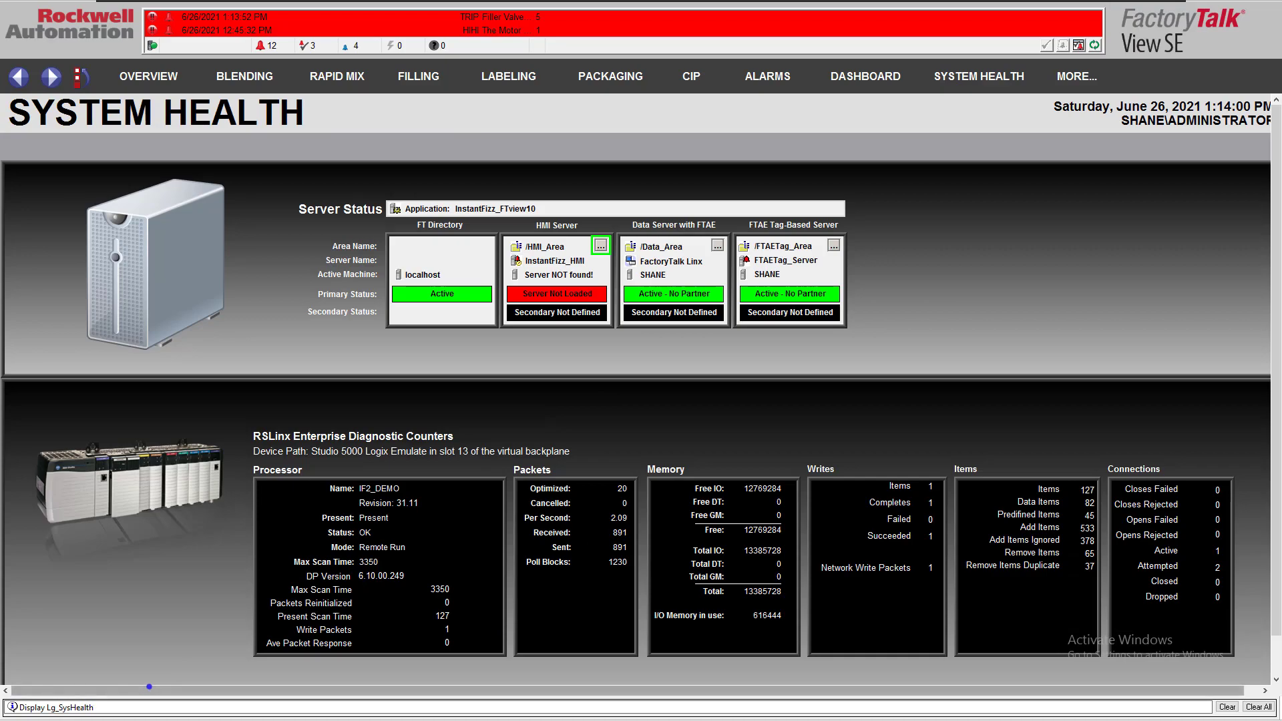
# Switch to View Studio and open the Lg_SysHealth display for editing
pyautogui.click(16, 708)
pyautogui.click(278, 708)
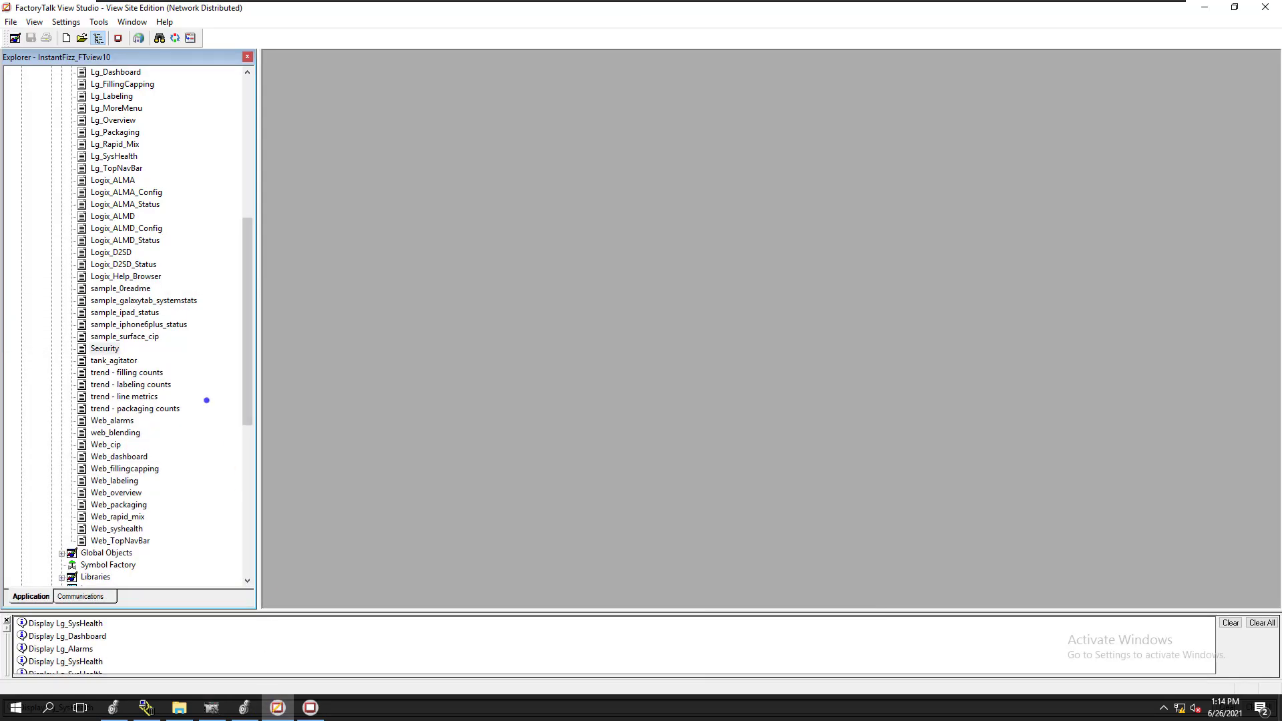
pyautogui.scroll(4, 253, 407)
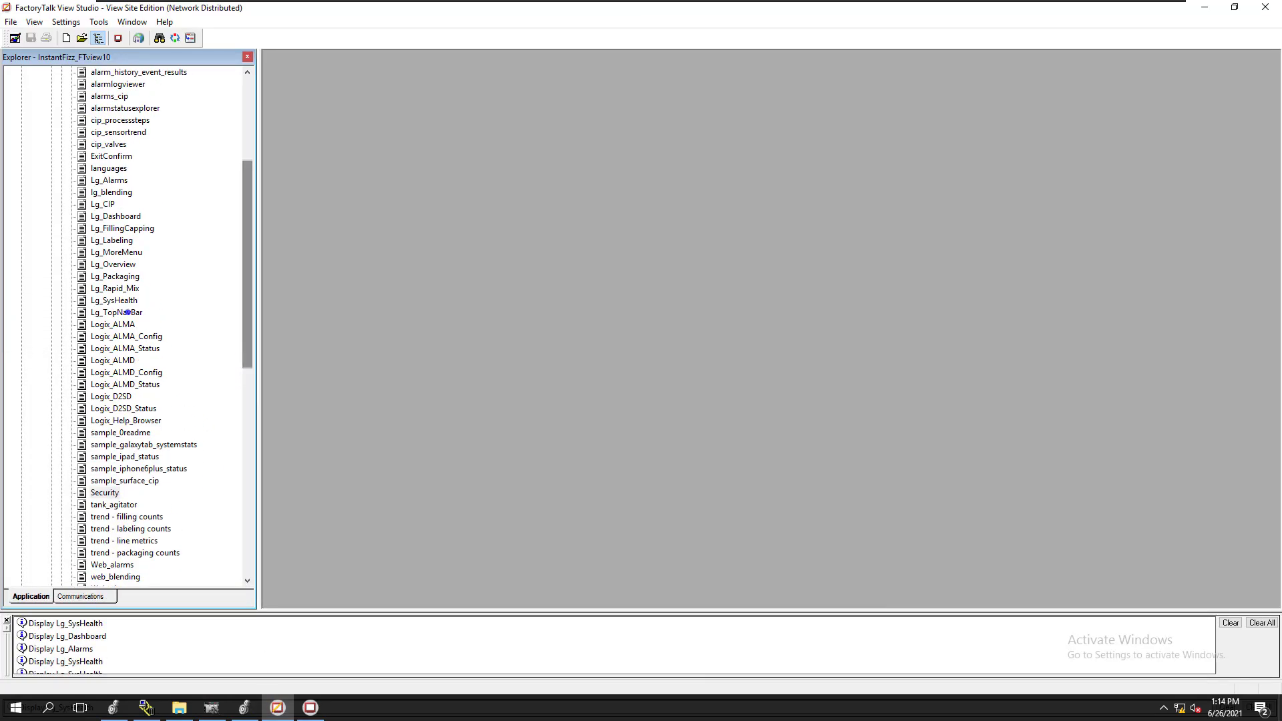
pyautogui.click(124, 301)
pyautogui.doubleClick(124, 300)
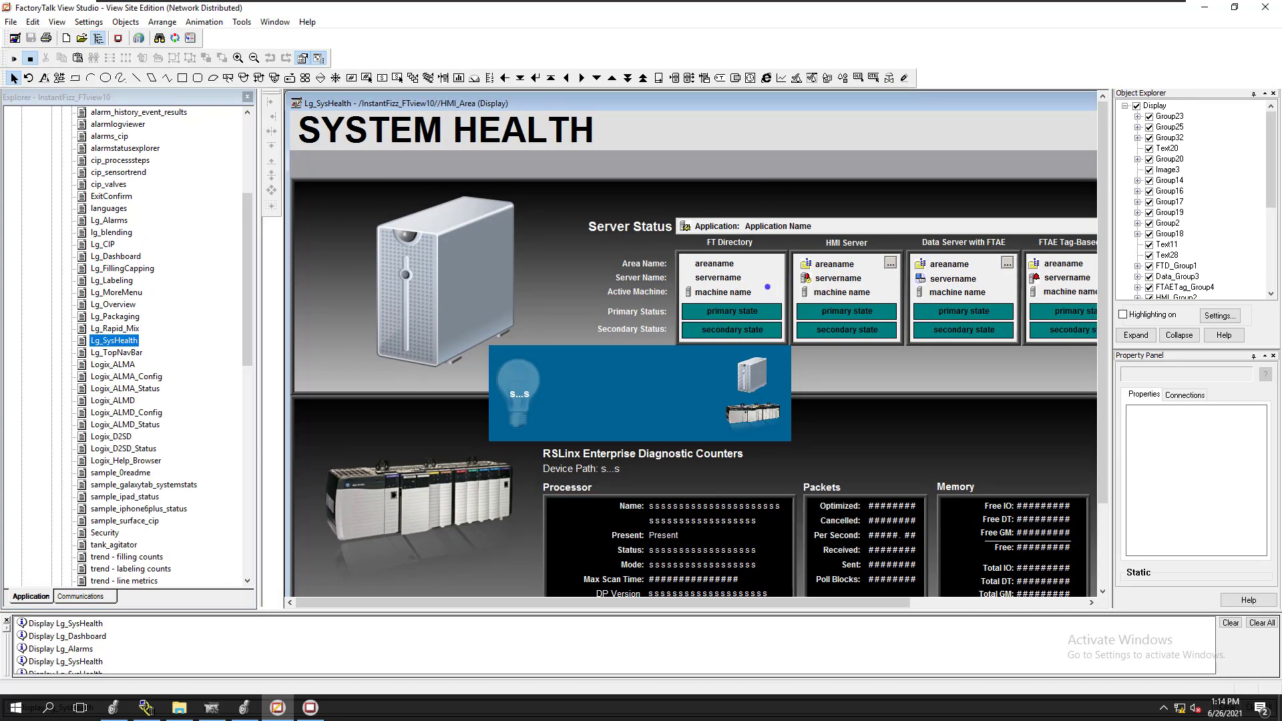
# Open the VBA code of the Lg_SysHealth display from the server status area
pyautogui.rightClick(759, 275)
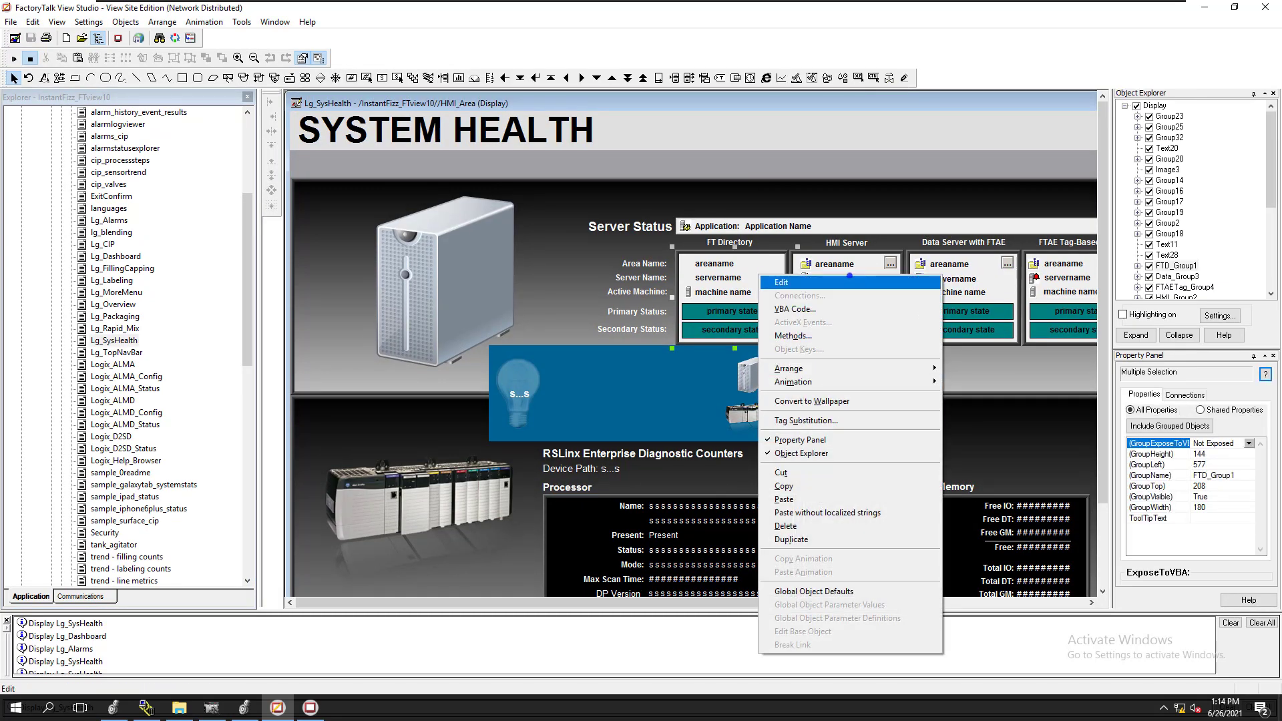
pyautogui.click(876, 185)
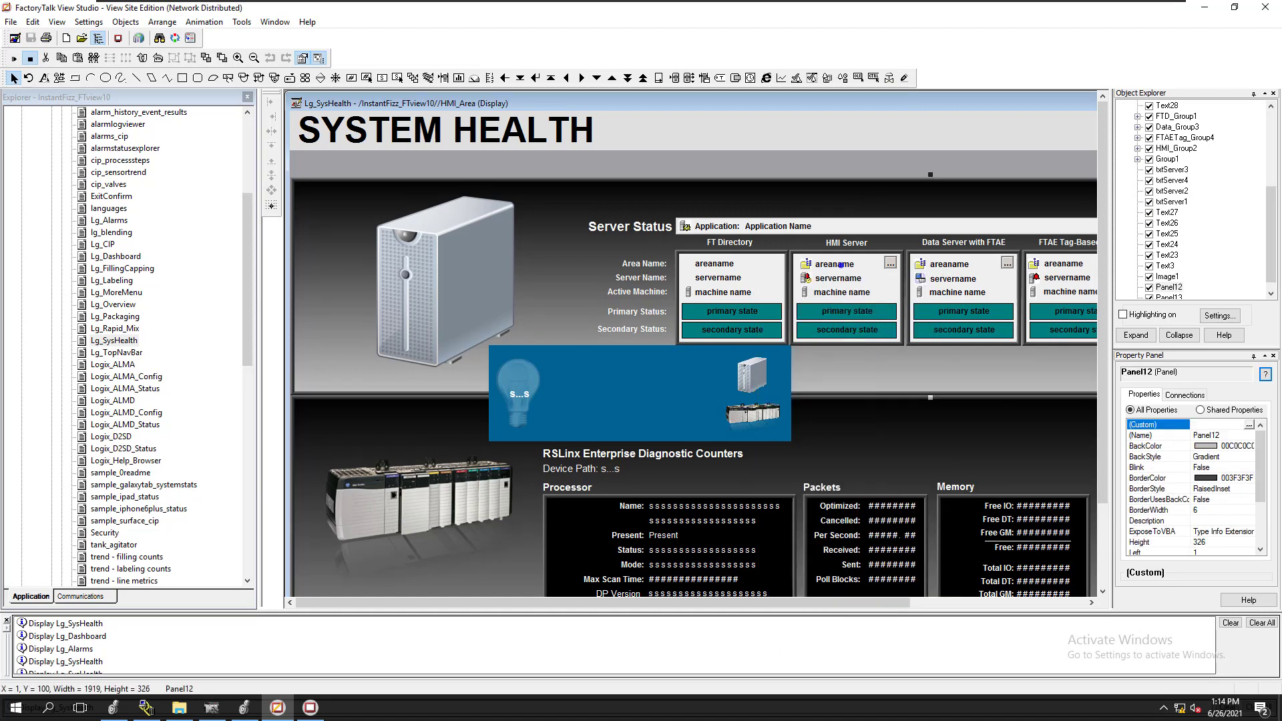
pyautogui.rightClick(829, 275)
pyautogui.rightClick(761, 275)
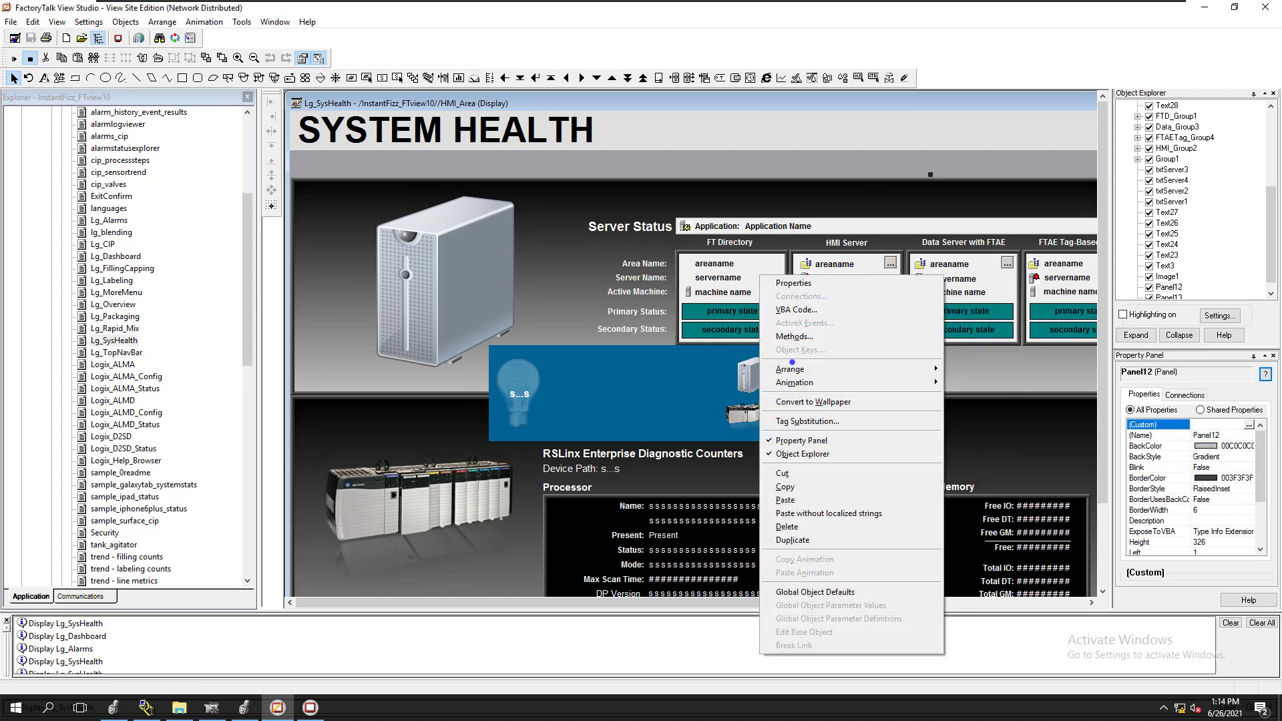
pyautogui.click(796, 309)
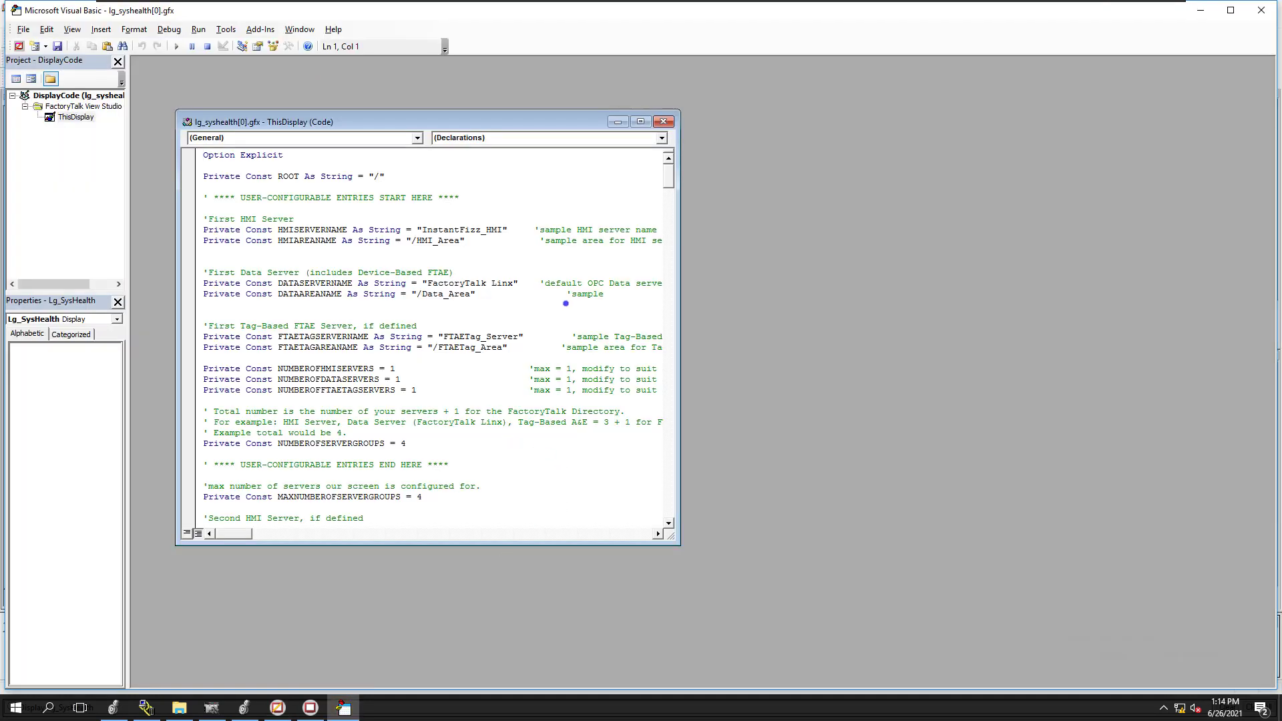
# Widen the code window, check the data server name constant, and select InstantFizz_HMI in the HMISERVERNAME constant
pyautogui.moveTo(680, 275); pyautogui.dragTo(1045, 274)
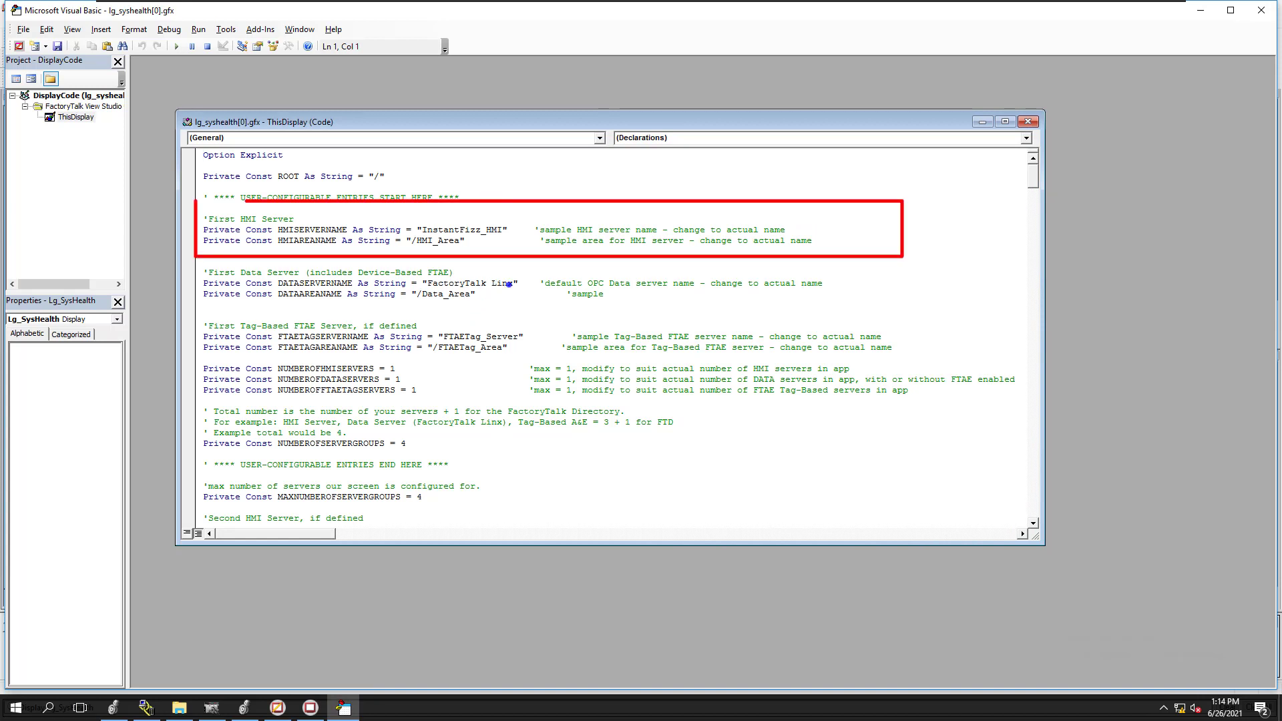
pyautogui.moveTo(515, 283); pyautogui.dragTo(426, 287)
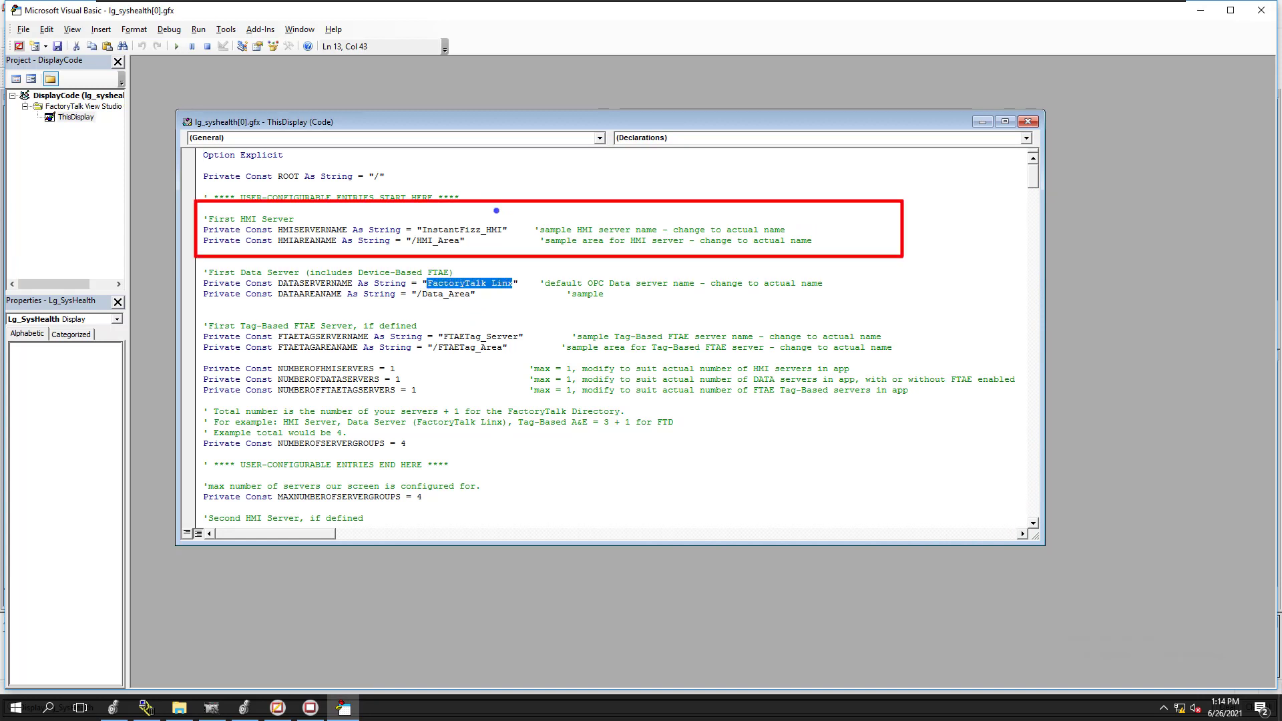
pyautogui.moveTo(503, 231); pyautogui.dragTo(421, 231)
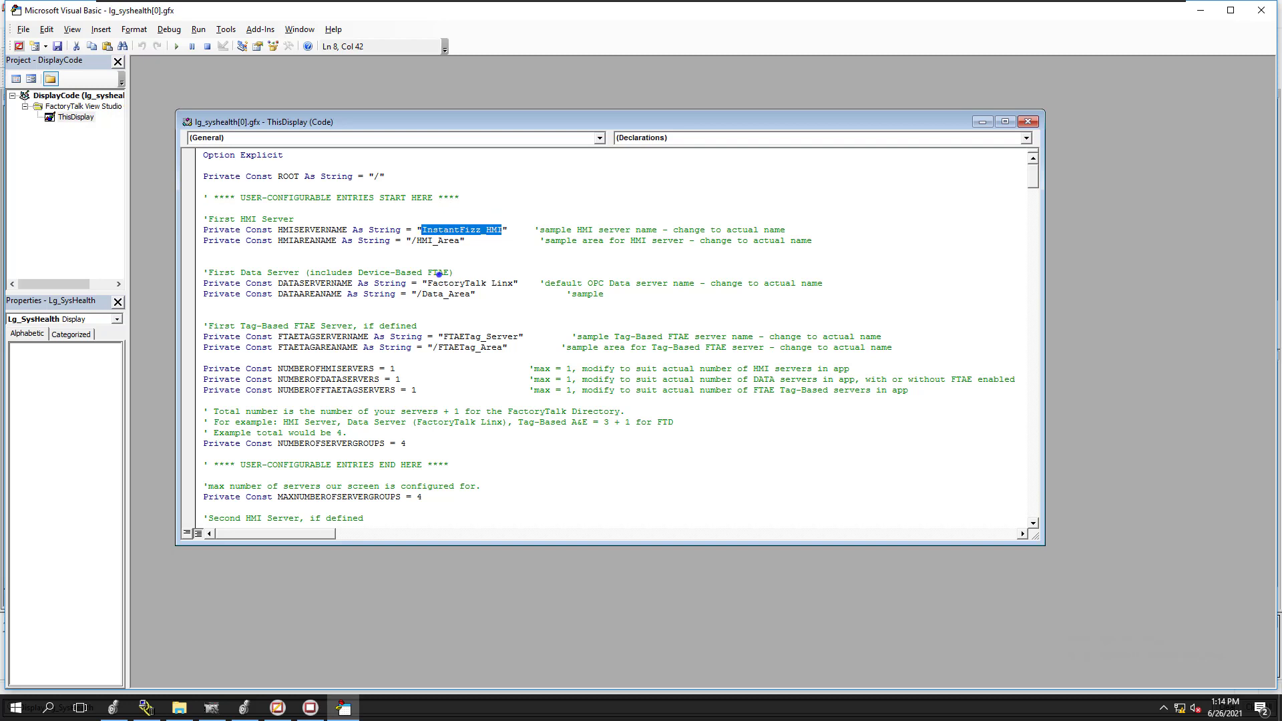
# Switch to View Studio and check the server status of the InstantFizz_FTview10 HMI server under HMI_Area
pyautogui.click(277, 707)
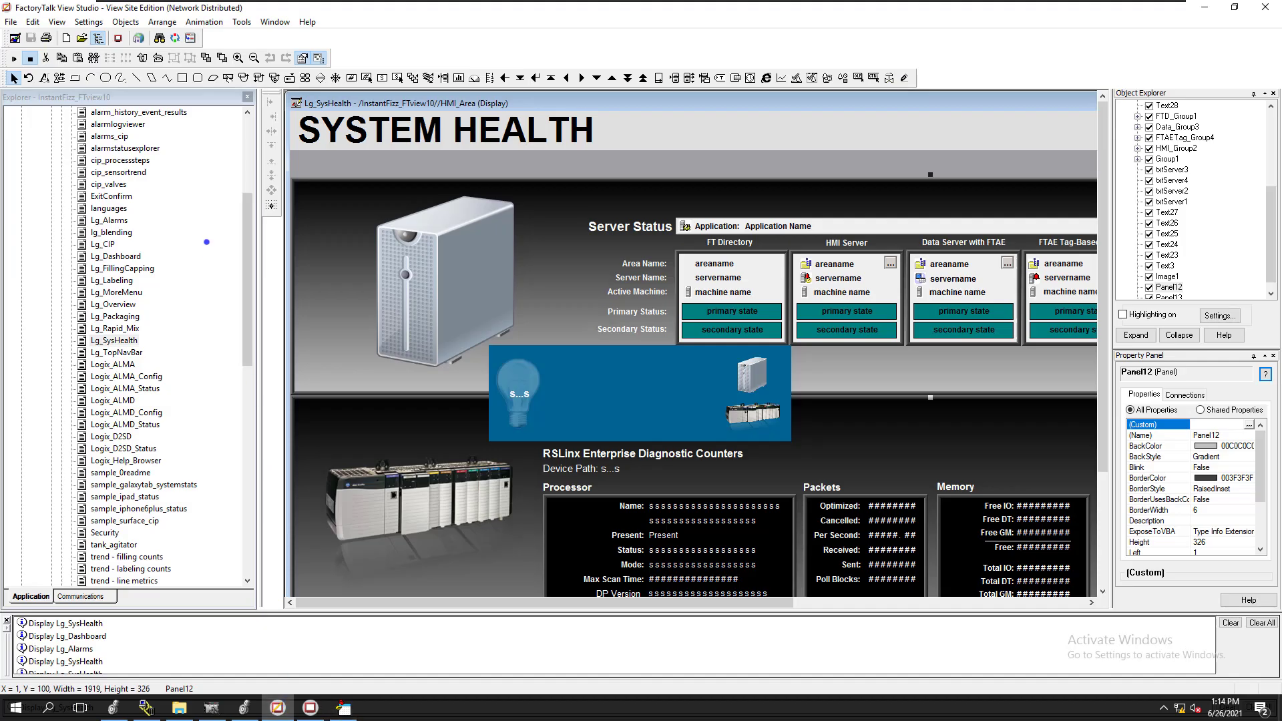
pyautogui.moveTo(244, 276); pyautogui.dragTo(243, 198)
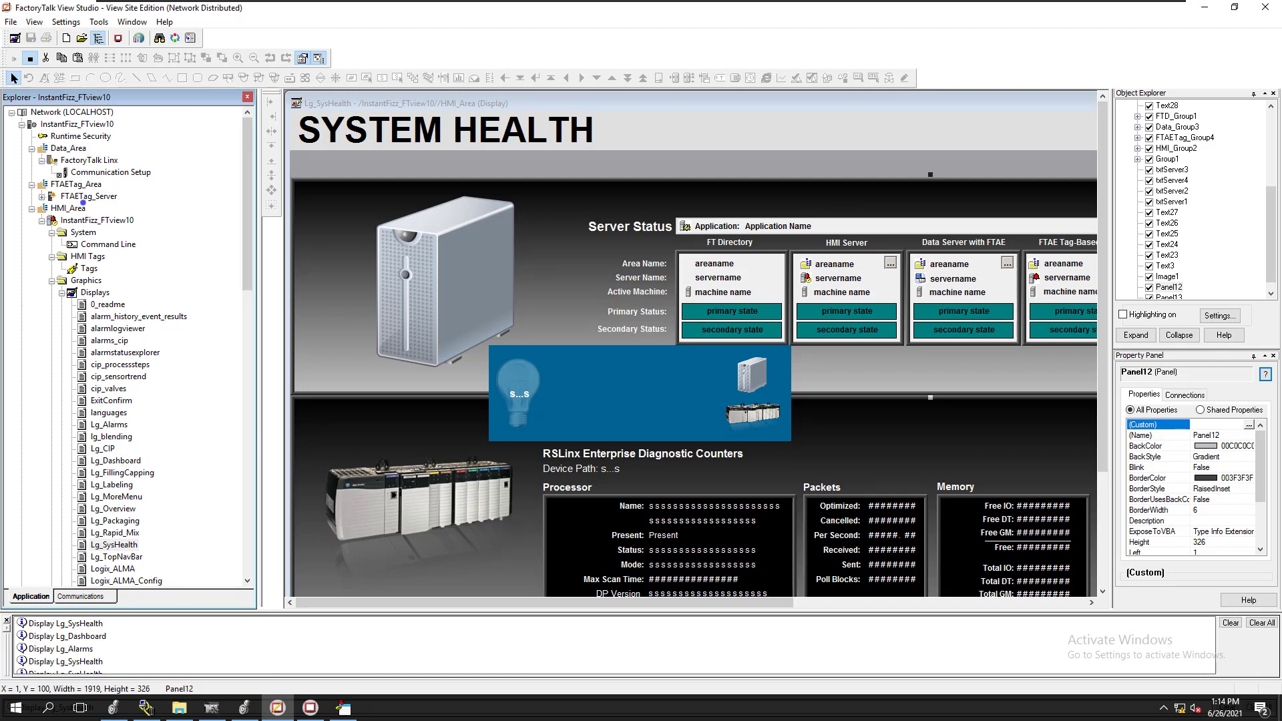
pyautogui.rightClick(83, 221)
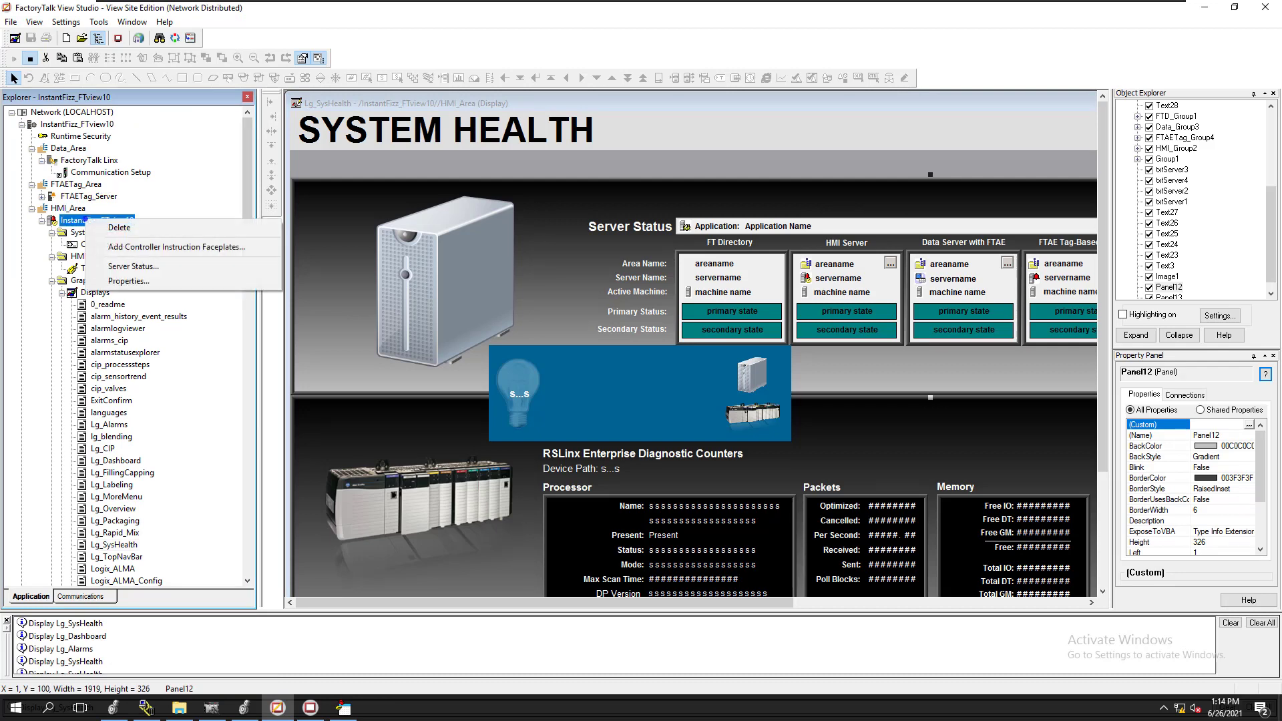
pyautogui.click(148, 266)
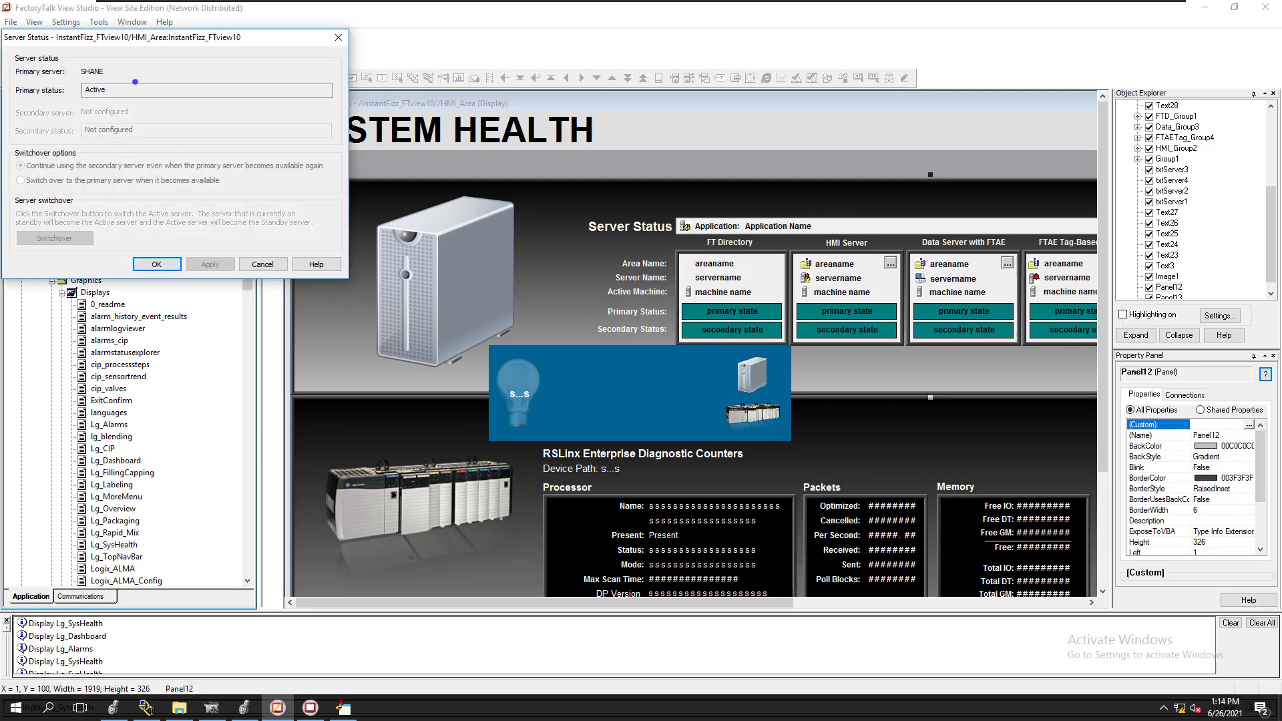
pyautogui.click(156, 264)
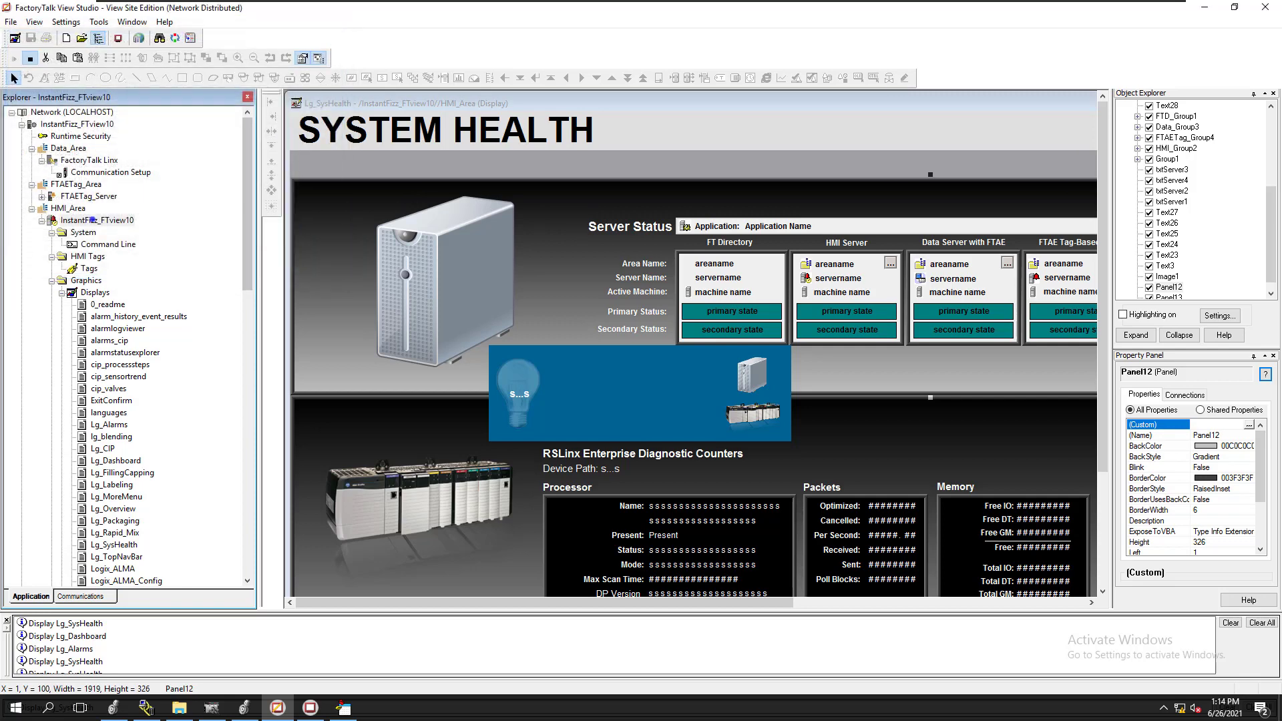
# Copy the name InstantFizz_FTview10 from the HMI server's properties and close them without changes
pyautogui.rightClick(93, 222)
pyautogui.click(136, 285)
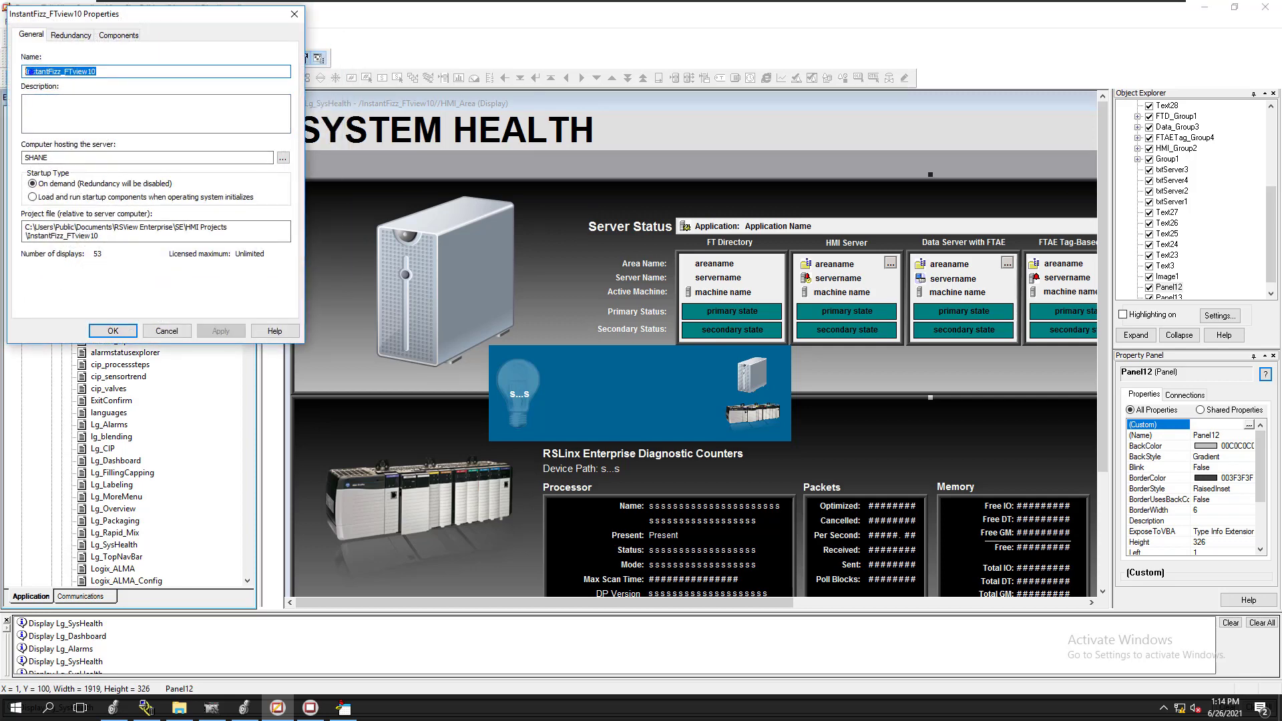
pyautogui.rightClick(30, 71)
pyautogui.click(54, 115)
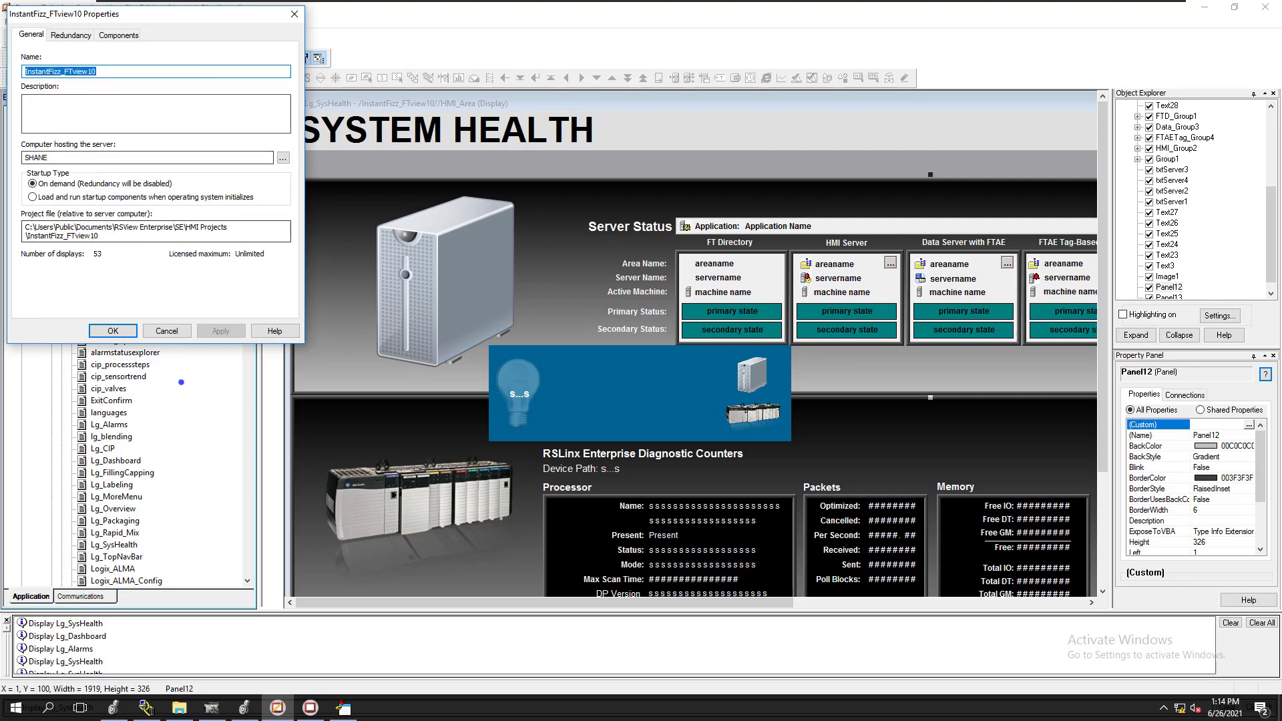
pyautogui.click(166, 331)
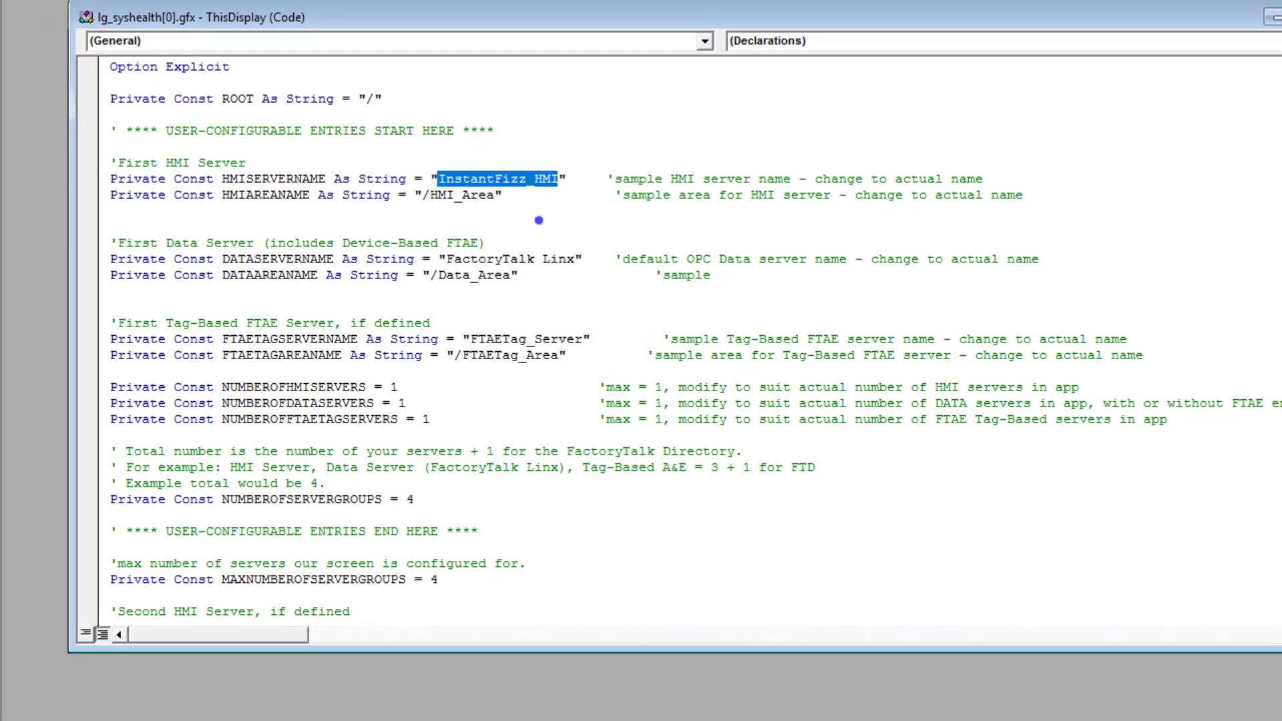
# Replace InstantFizz_HMI with the copied name InstantFizz_FTview10 in the HMISERVERNAME constant of the display code
pyautogui.rightClick(544, 171)
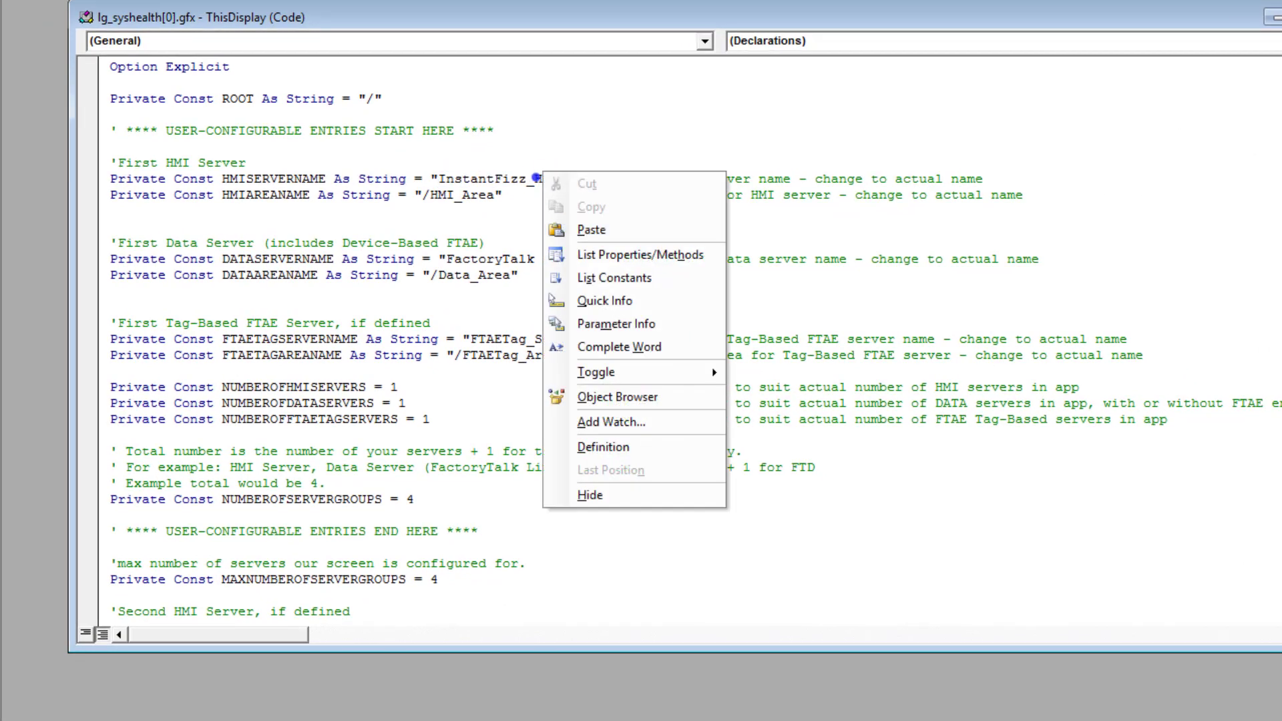
pyautogui.click(529, 176)
pyautogui.moveTo(558, 179); pyautogui.dragTo(440, 180)
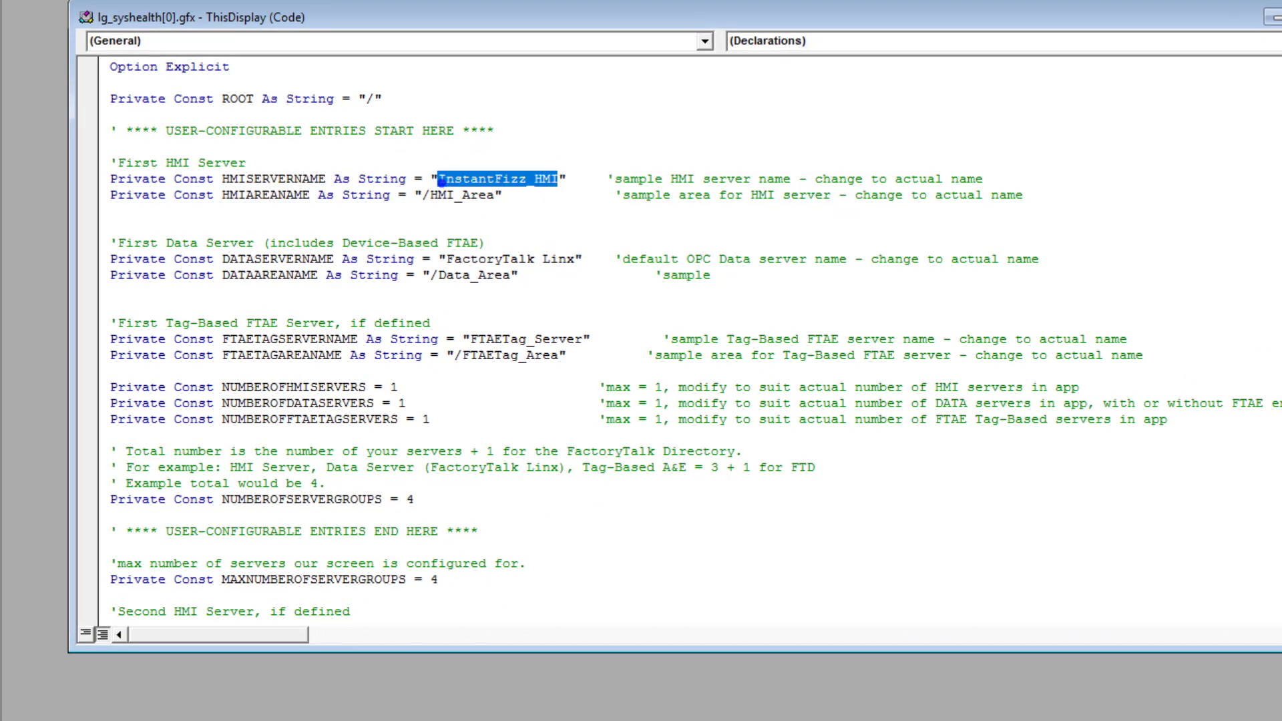
pyautogui.rightClick(441, 179)
pyautogui.click(478, 240)
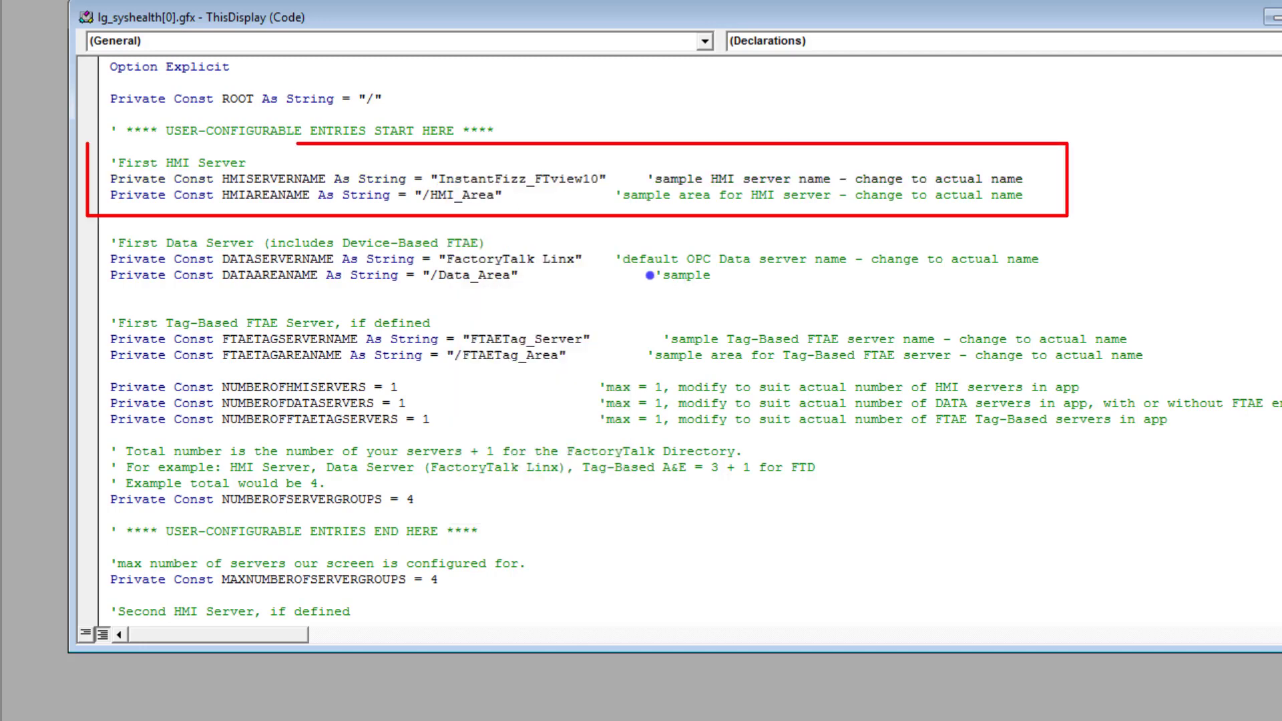
pyautogui.click(628, 144)
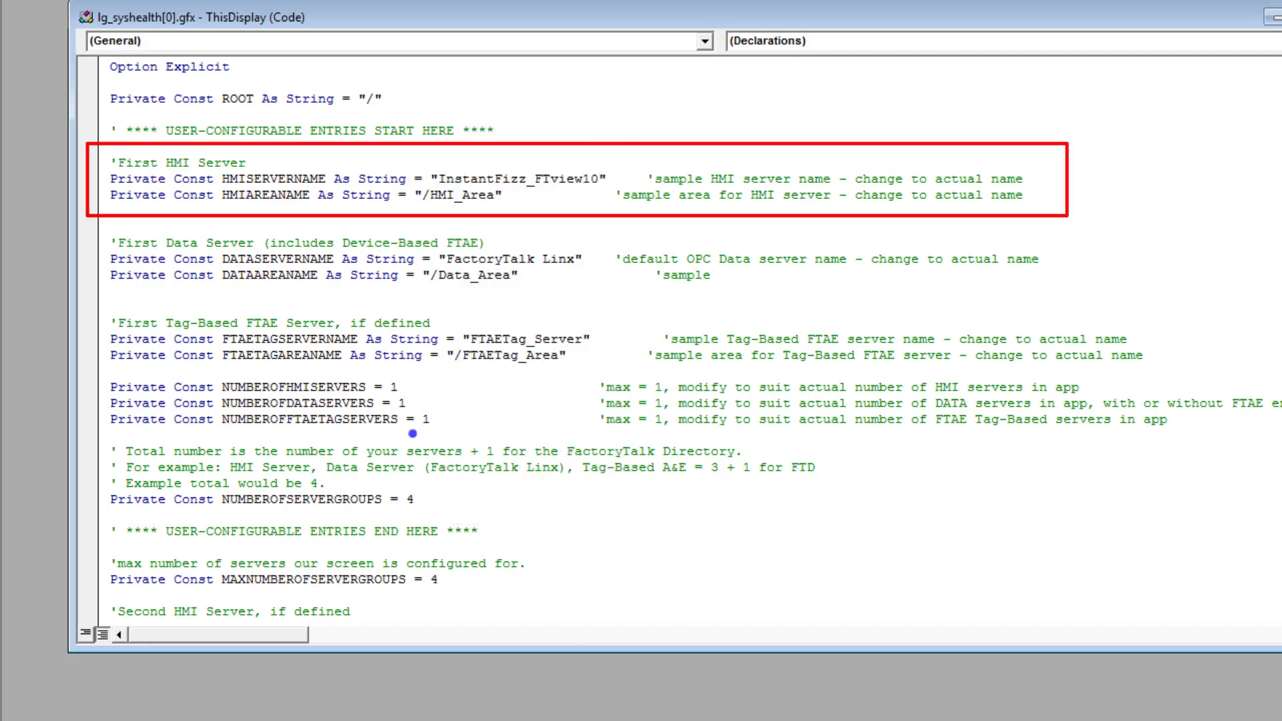
# Look over the remaining server constants, then save the Lg_SysHealth code and close the Visual Basic editor
pyautogui.scroll(-6, 534, 314)
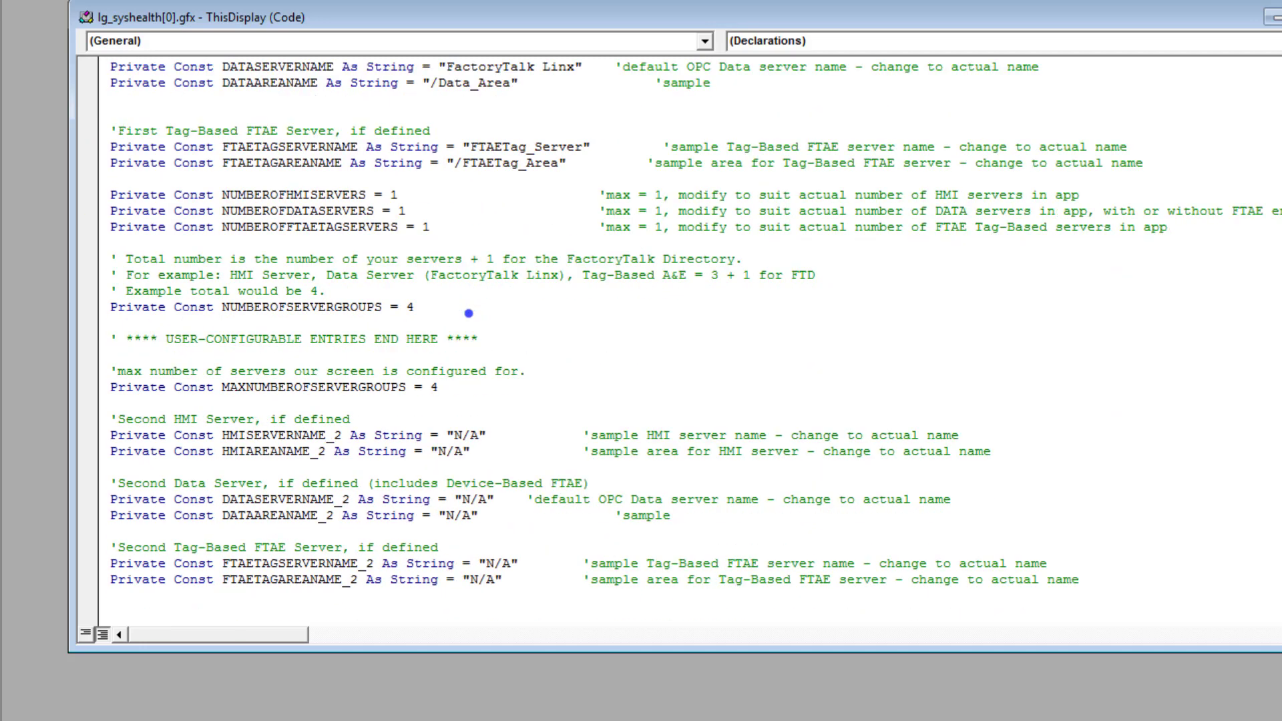
pyautogui.scroll(-8, 454, 335)
pyautogui.scroll(7, 444, 360)
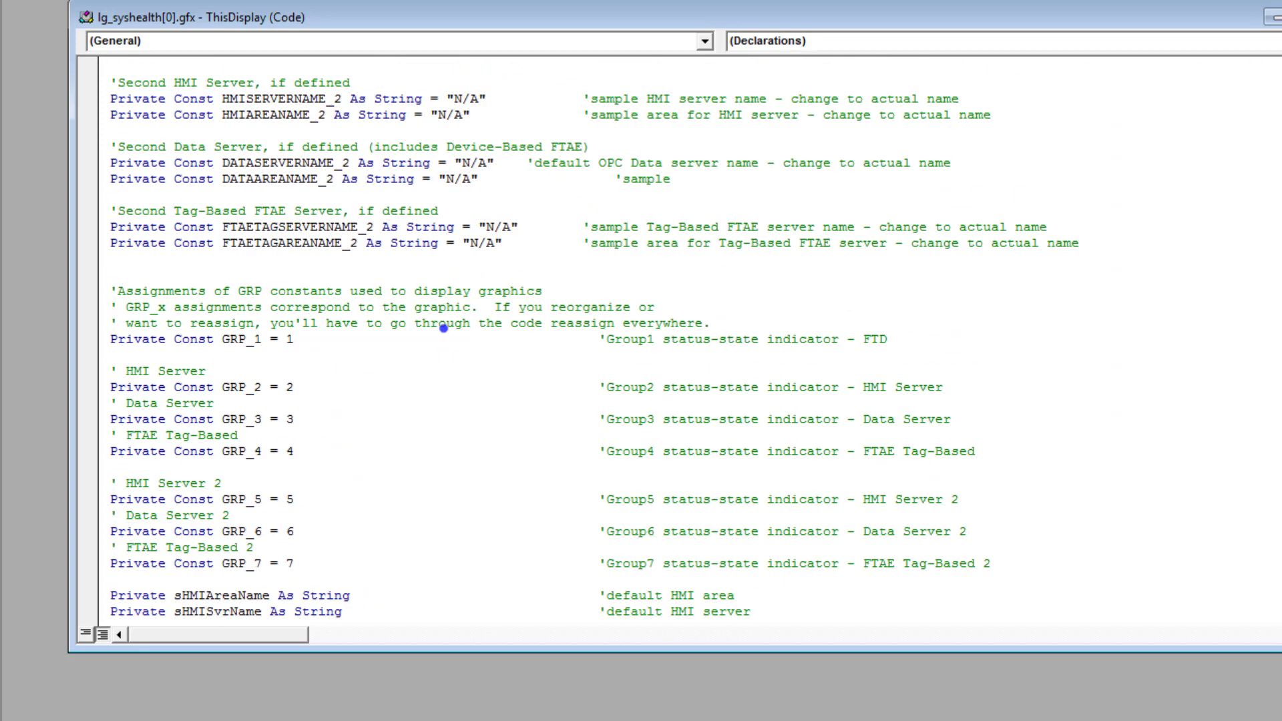
pyautogui.scroll(7, 437, 305)
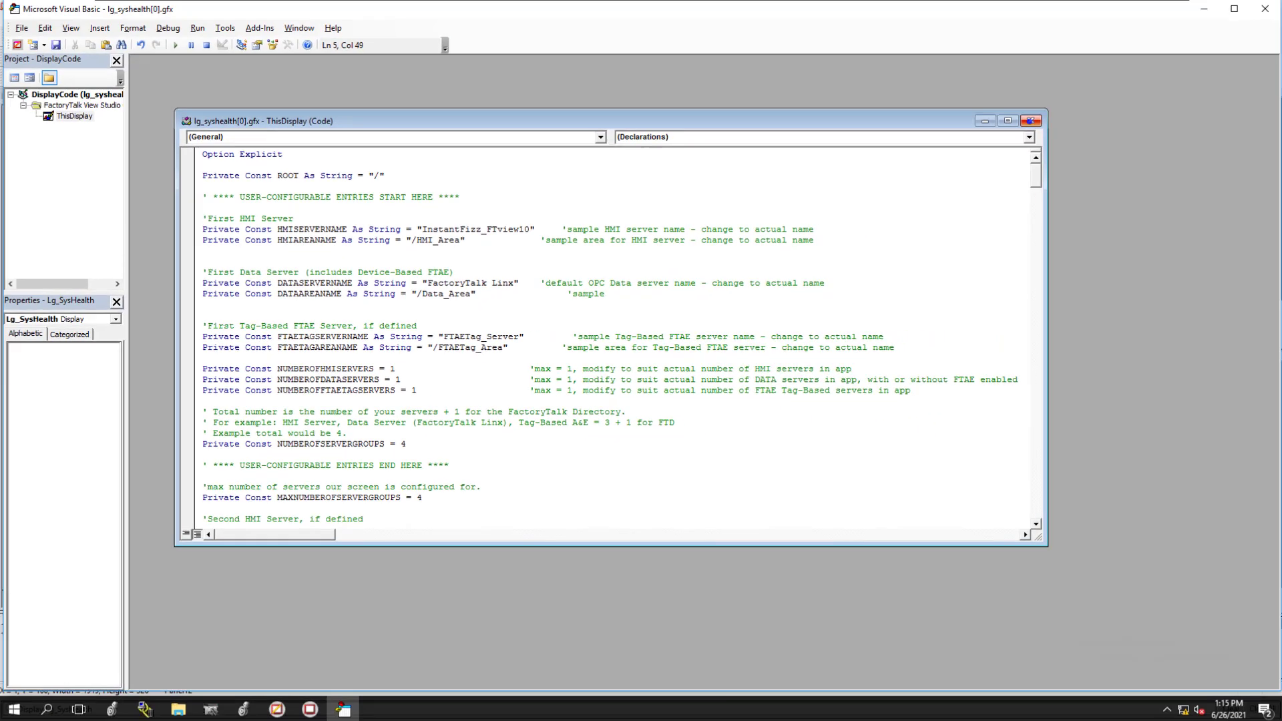
pyautogui.click(1028, 122)
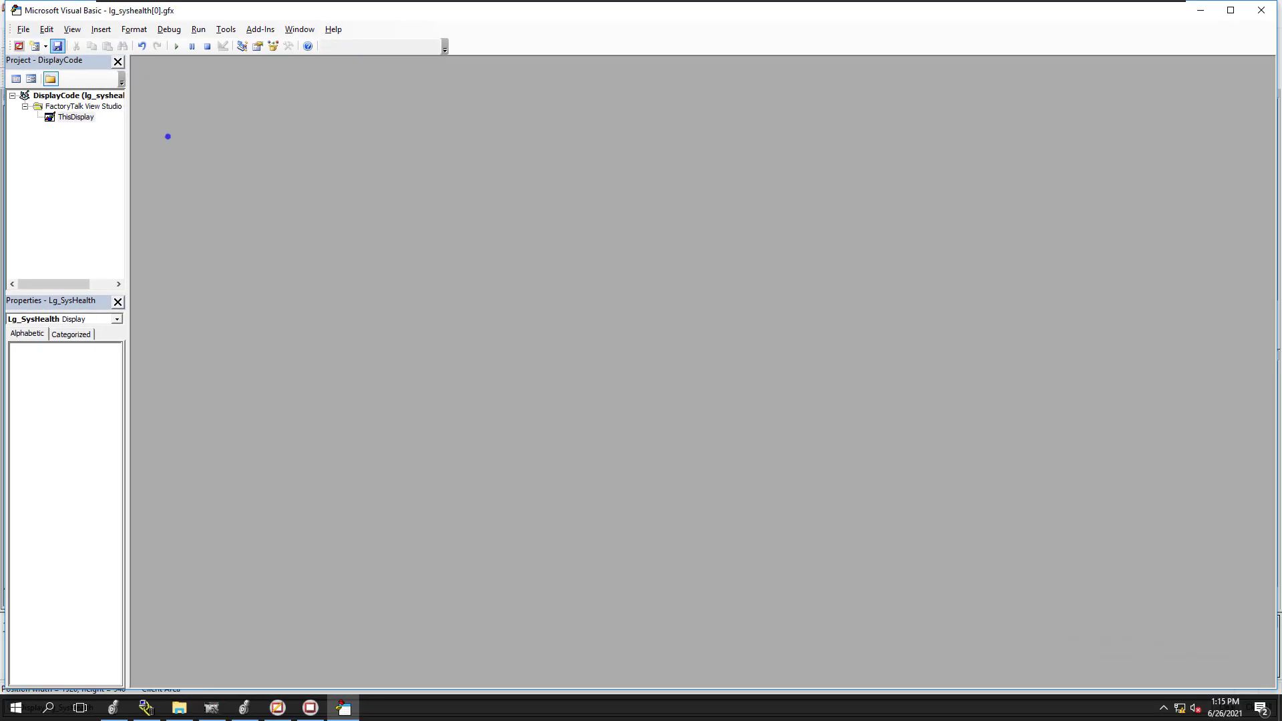
pyautogui.click(1262, 9)
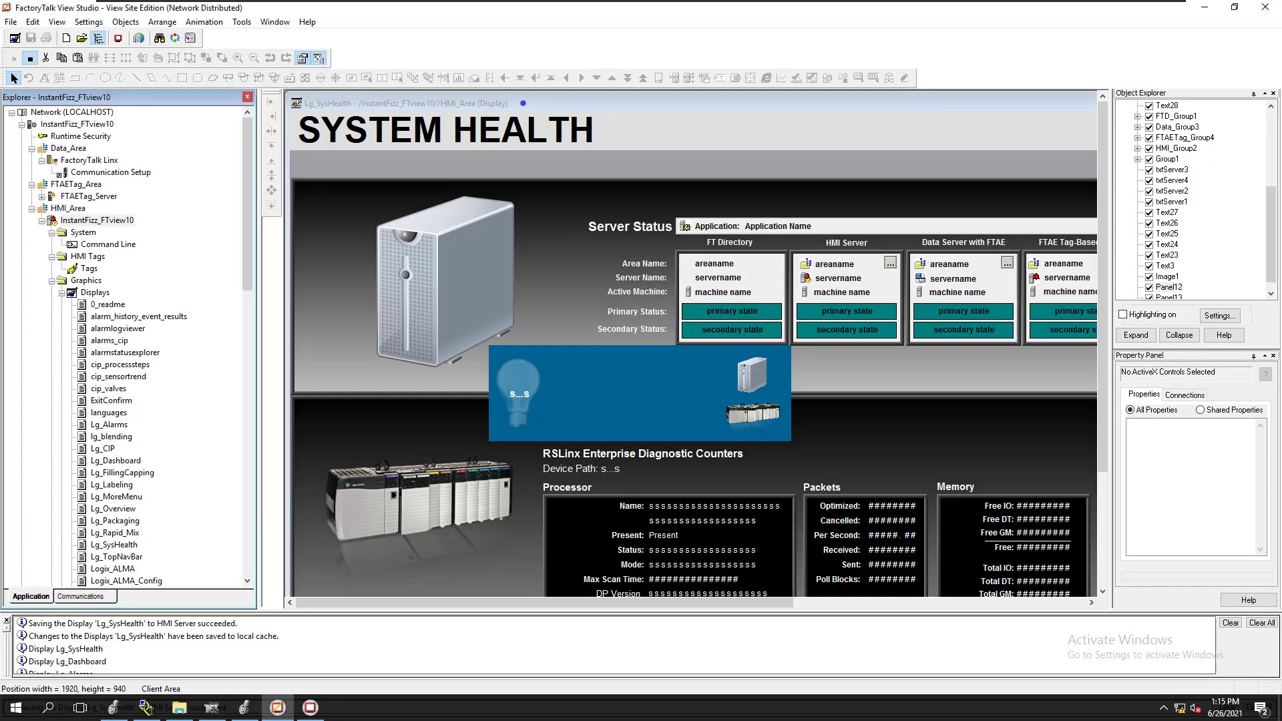
# Test-run the Lg_SysHealth display in View Studio to check the server statuses, then return it to edit mode
pyautogui.click(522, 103)
pyautogui.click(14, 58)
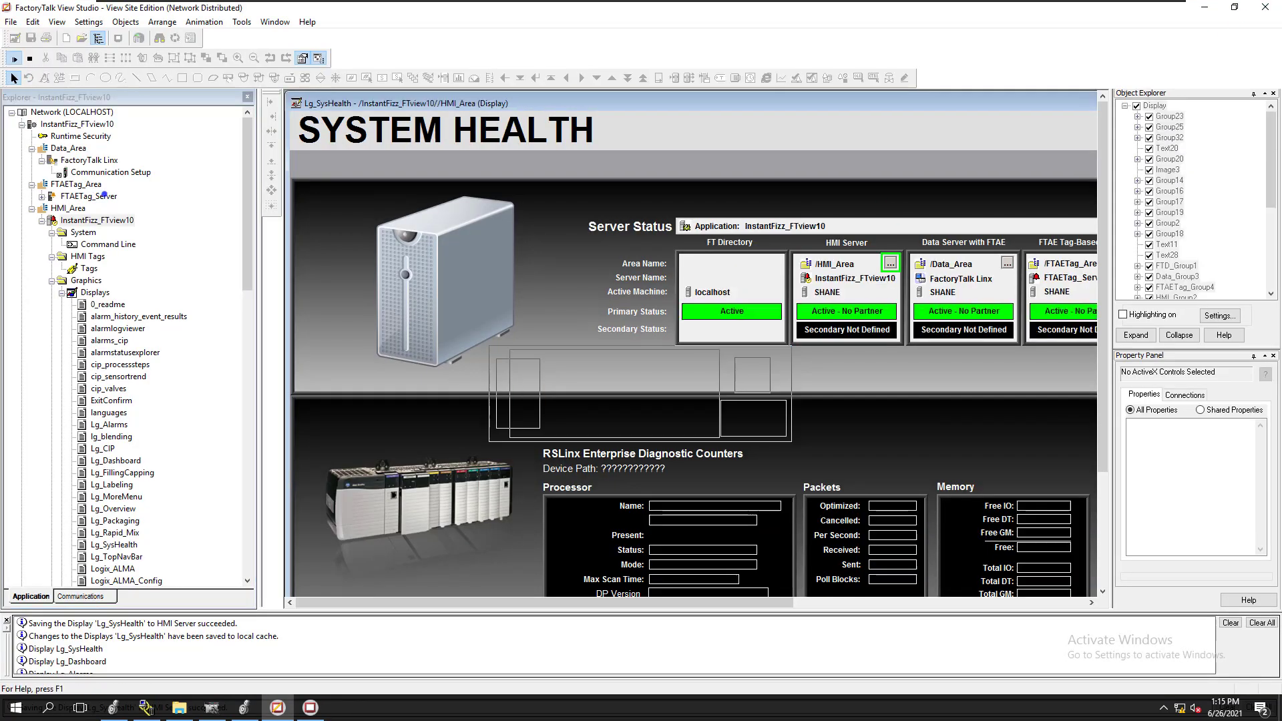
pyautogui.click(29, 59)
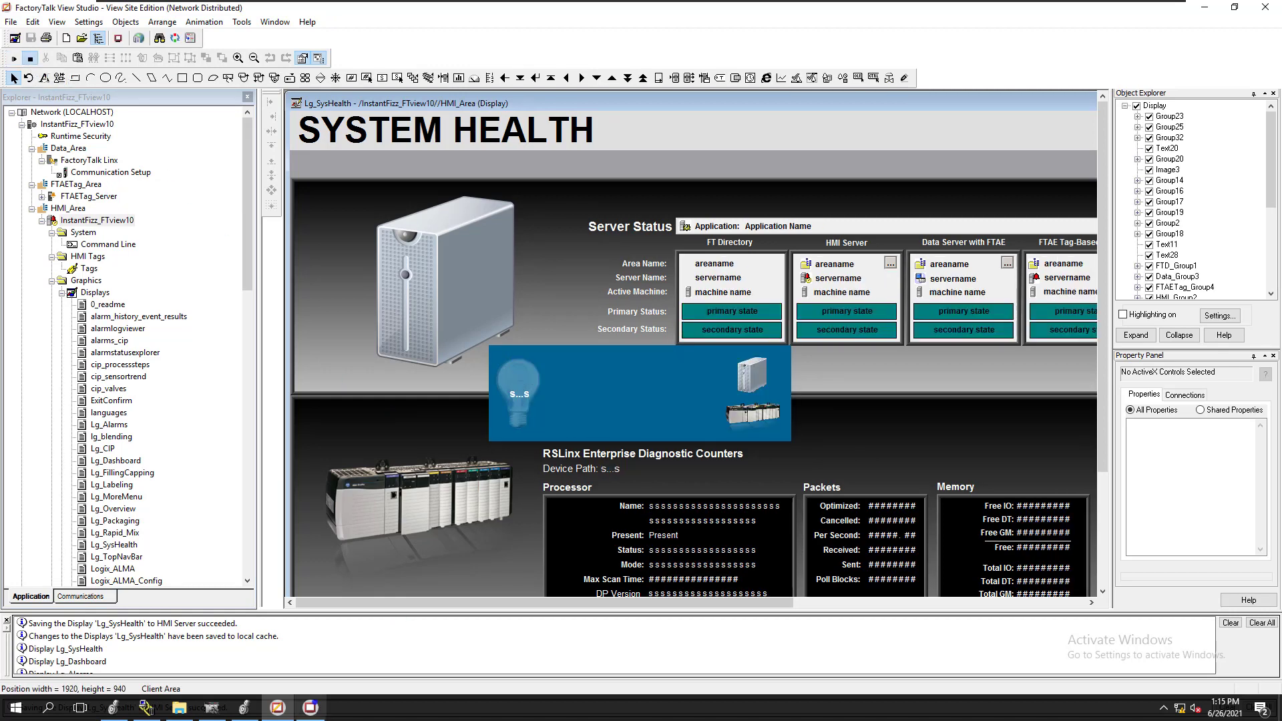
# Switch to the running SE Client and reload the System Health display by going to Dashboard and back
pyautogui.click(310, 707)
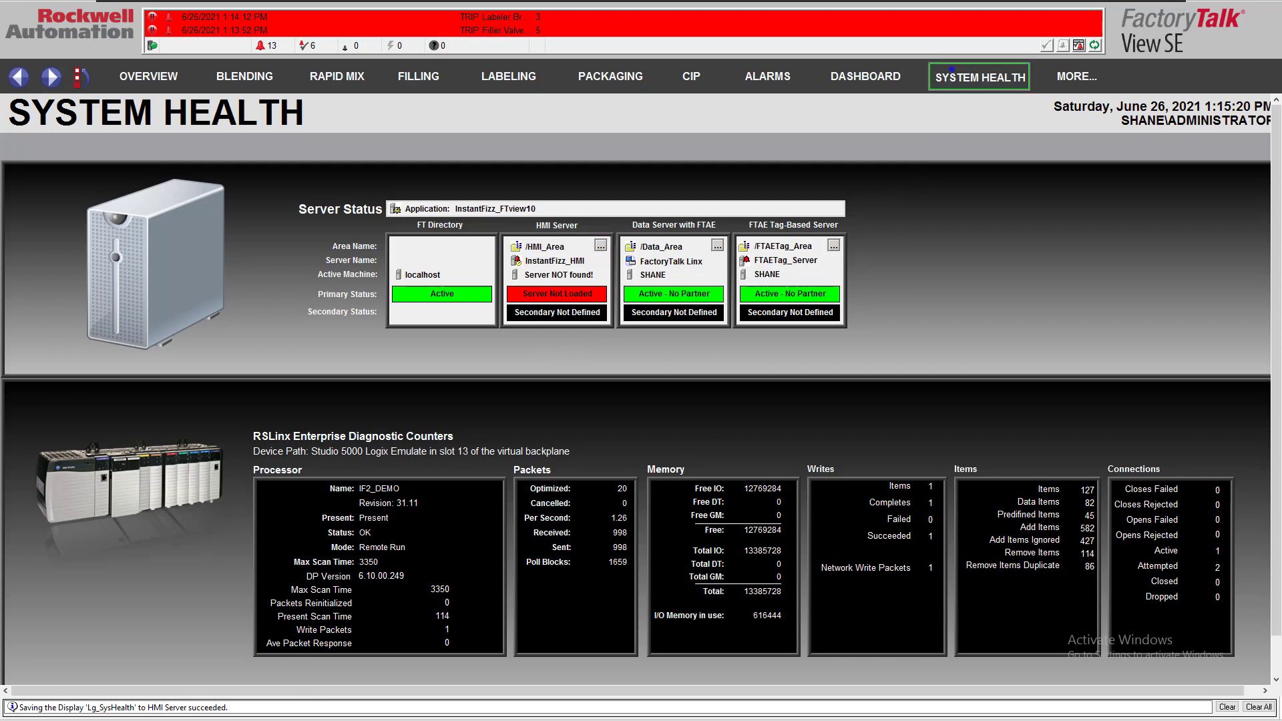
pyautogui.click(870, 82)
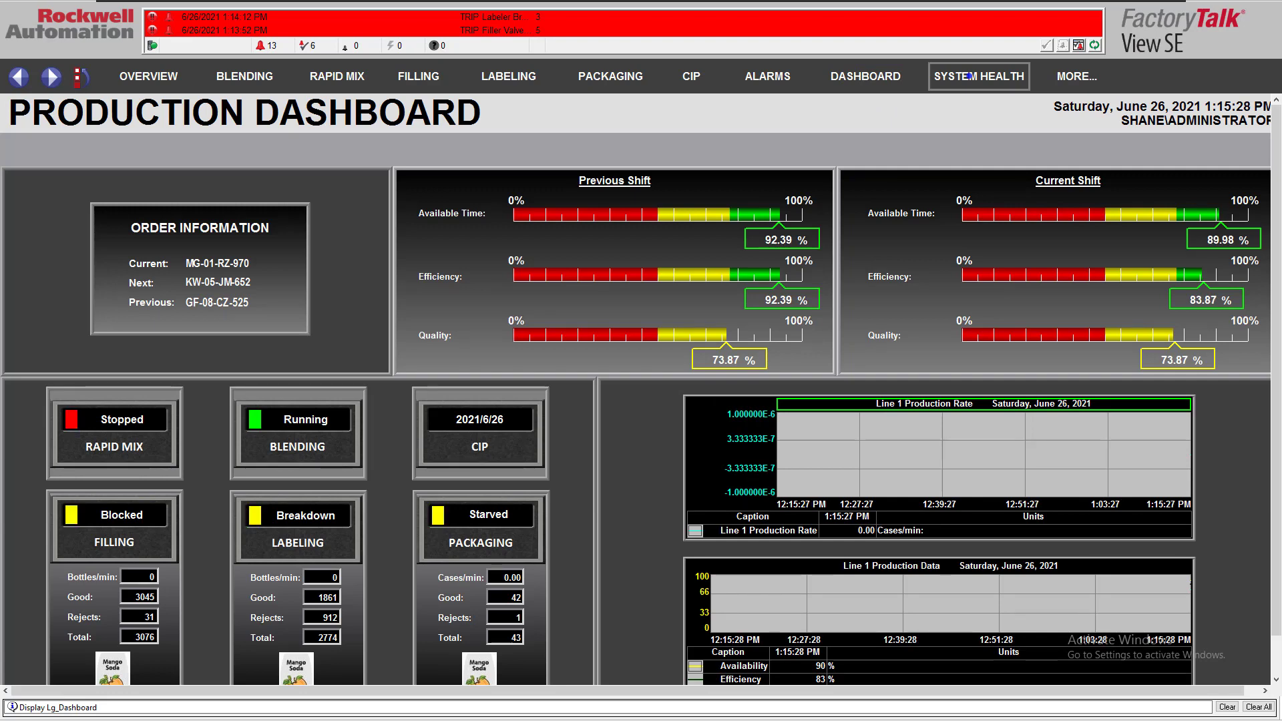
pyautogui.click(966, 77)
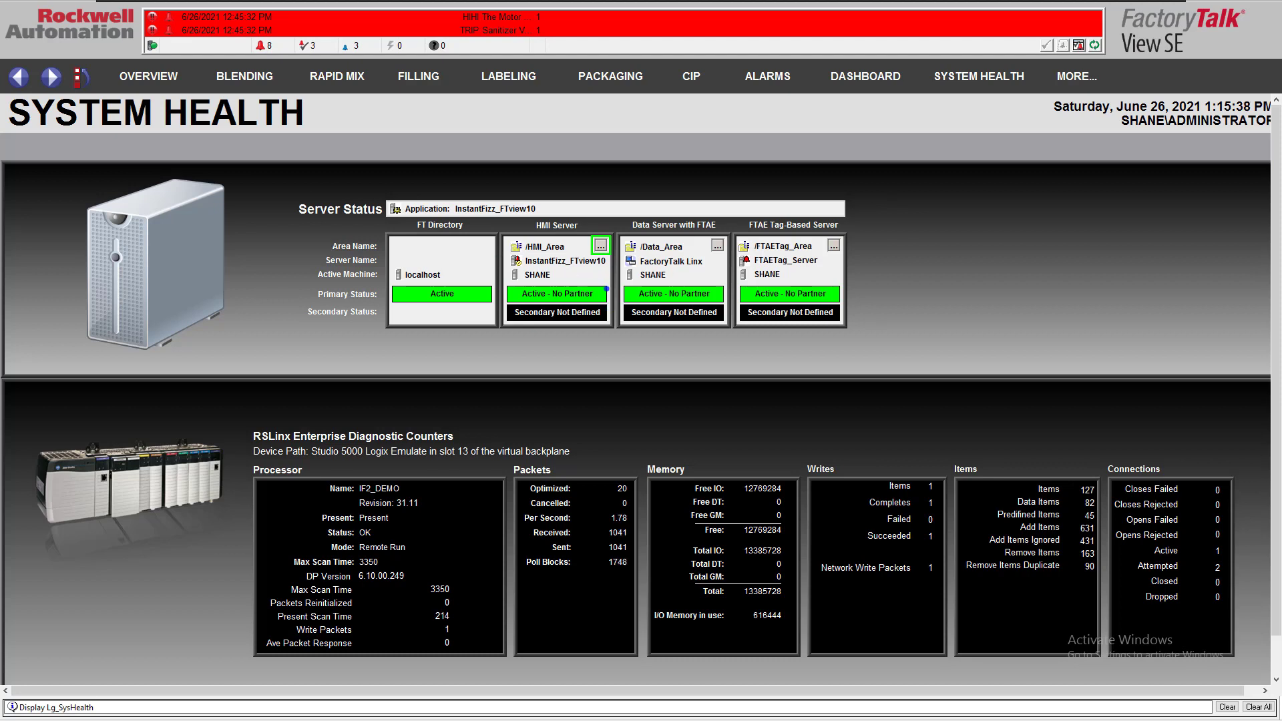
# View the area and server name prompts for the HMI server on System Health and cancel both
pyautogui.click(601, 245)
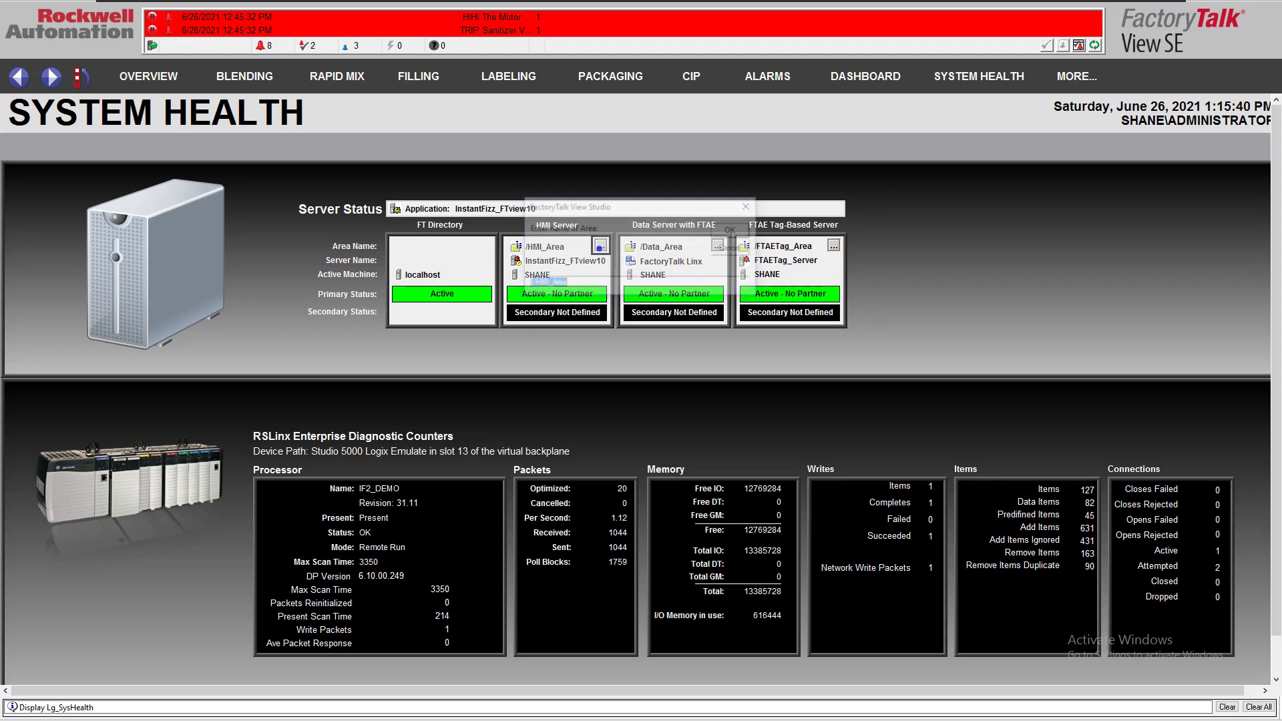
pyautogui.click(721, 248)
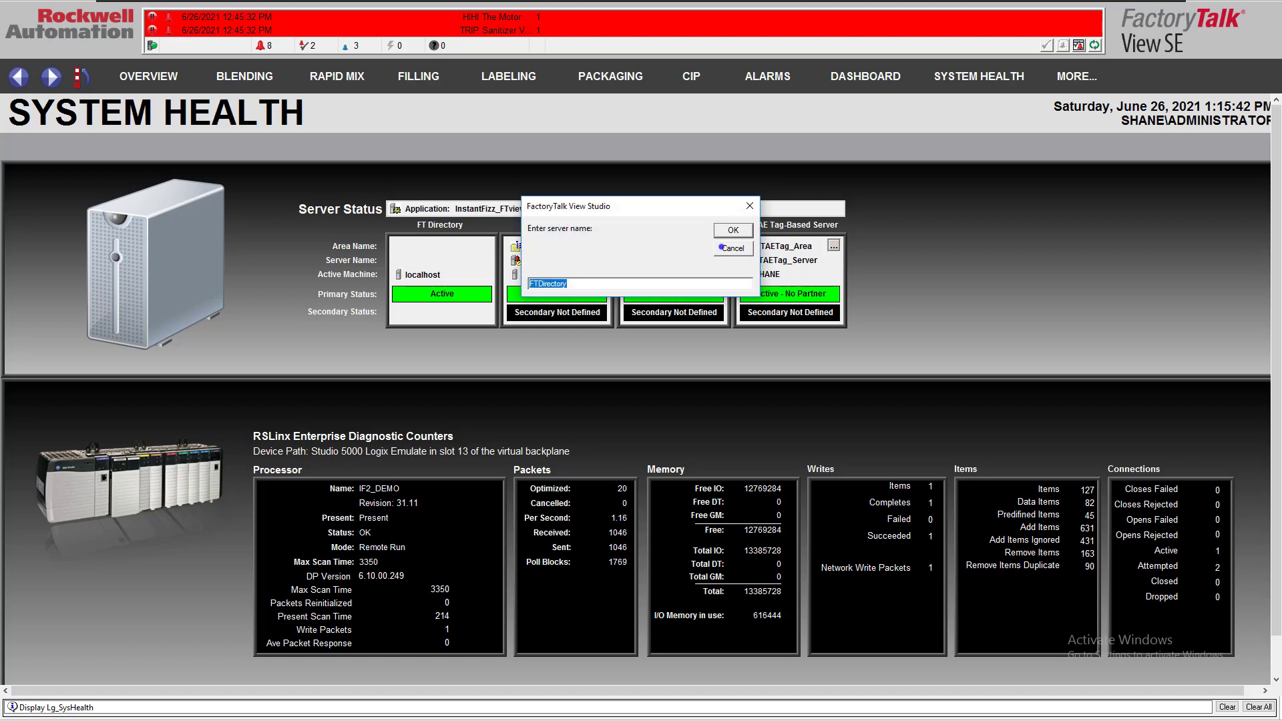
pyautogui.click(721, 247)
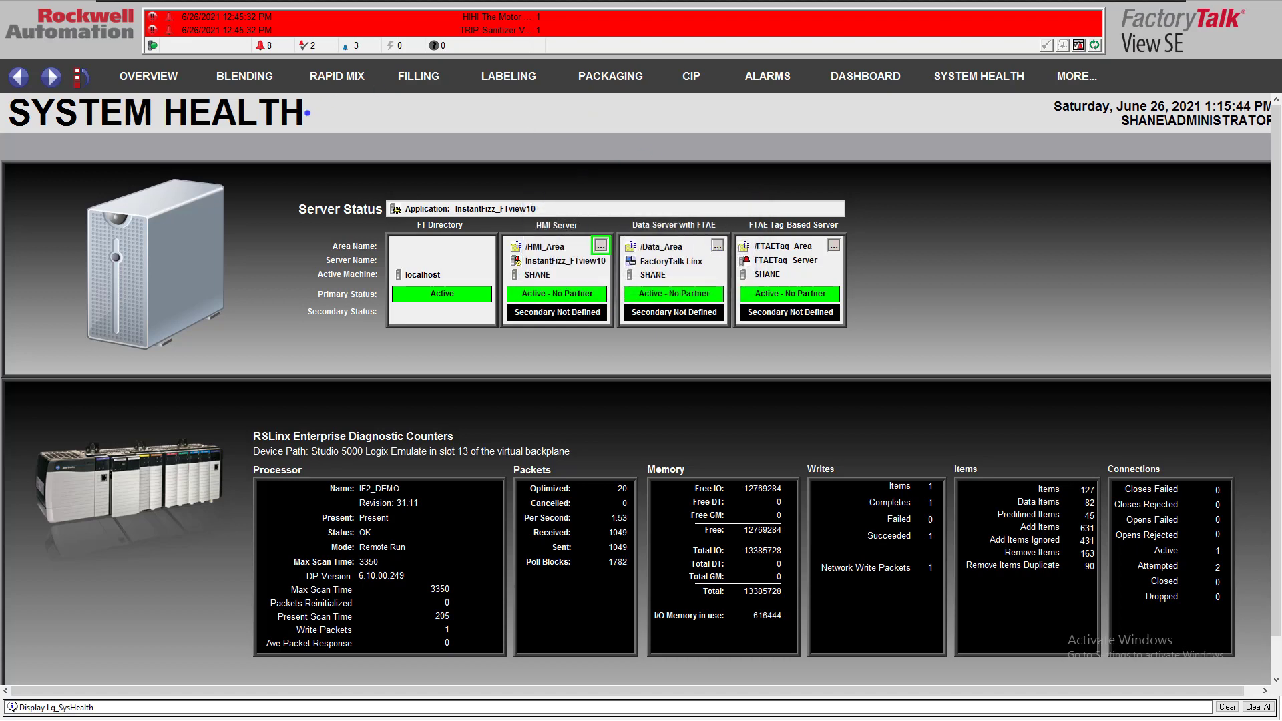
# Check the Rapid Mix, Overview and Dashboard displays in the running client
pyautogui.click(338, 76)
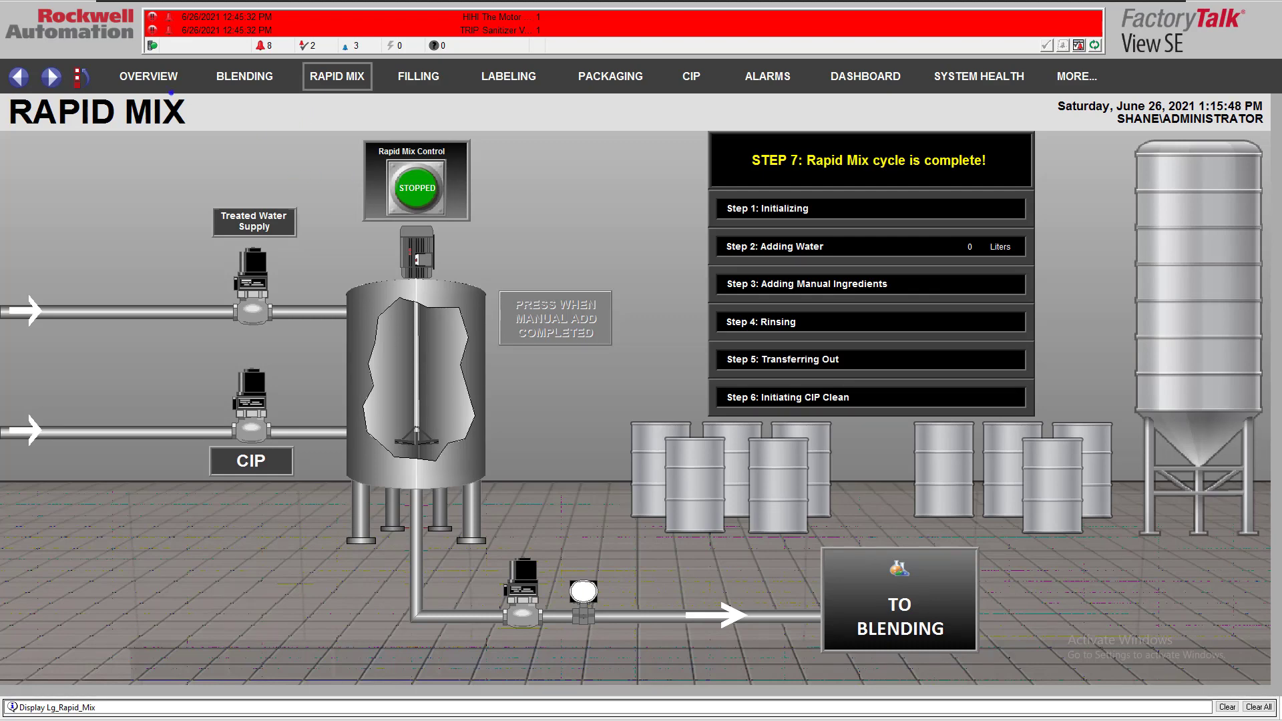
pyautogui.click(167, 84)
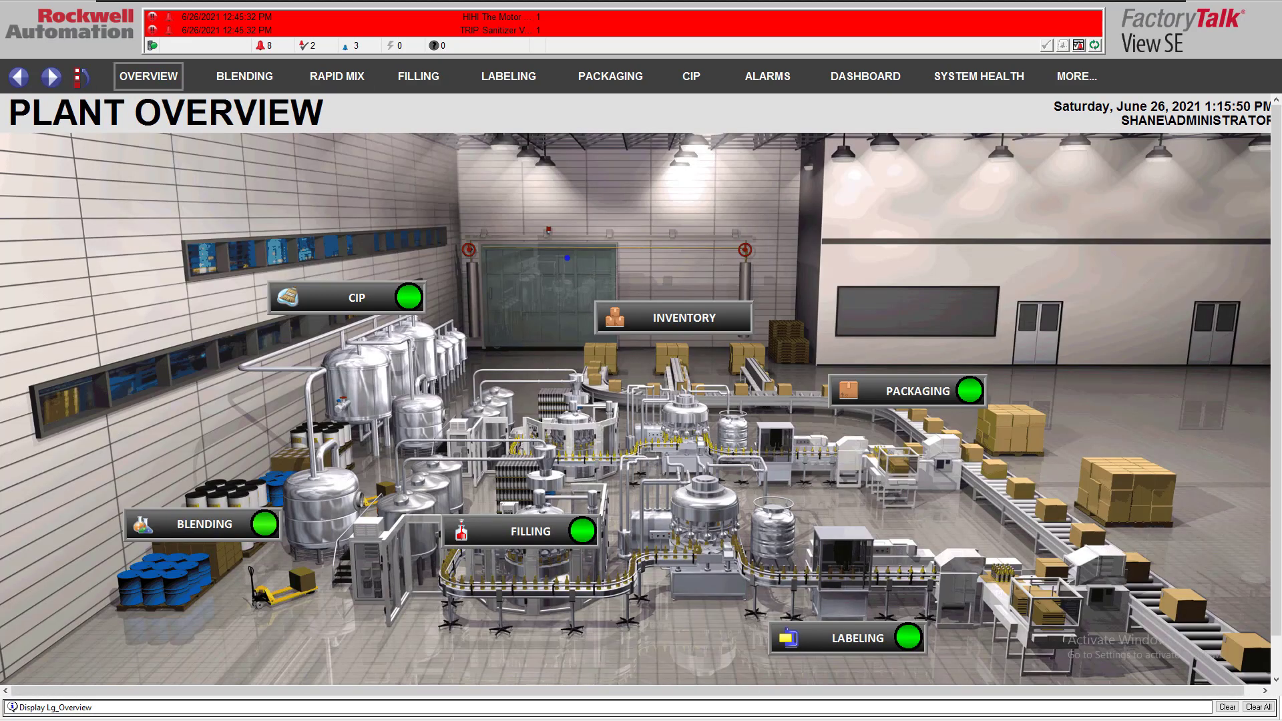
pyautogui.click(347, 74)
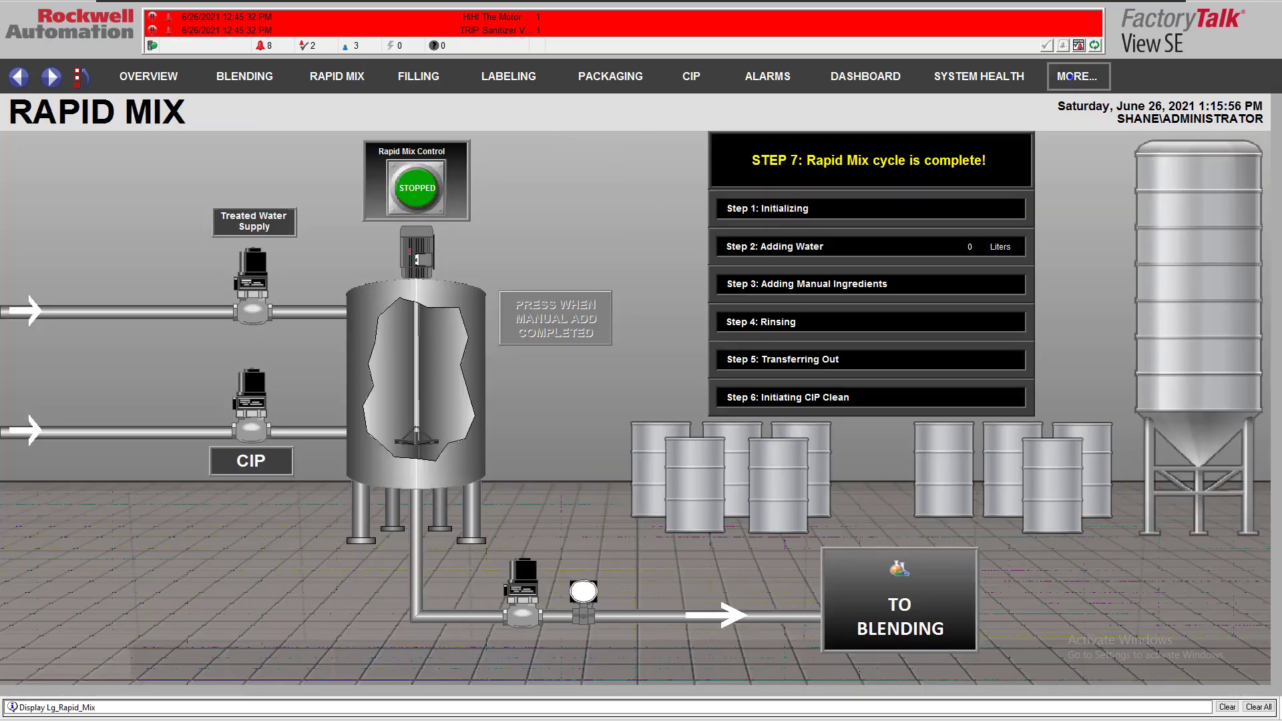
pyautogui.click(858, 76)
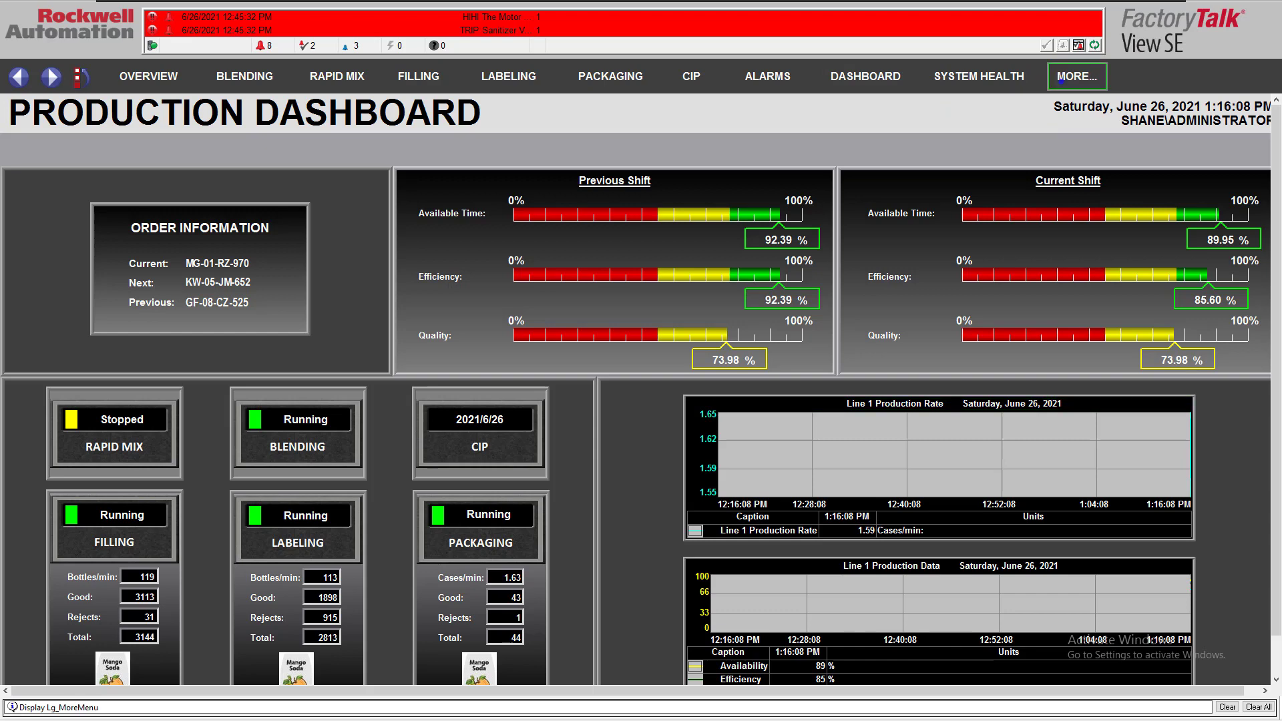
# Shut down the SE Client application and confirm the exit
pyautogui.click(1075, 76)
pyautogui.click(1073, 157)
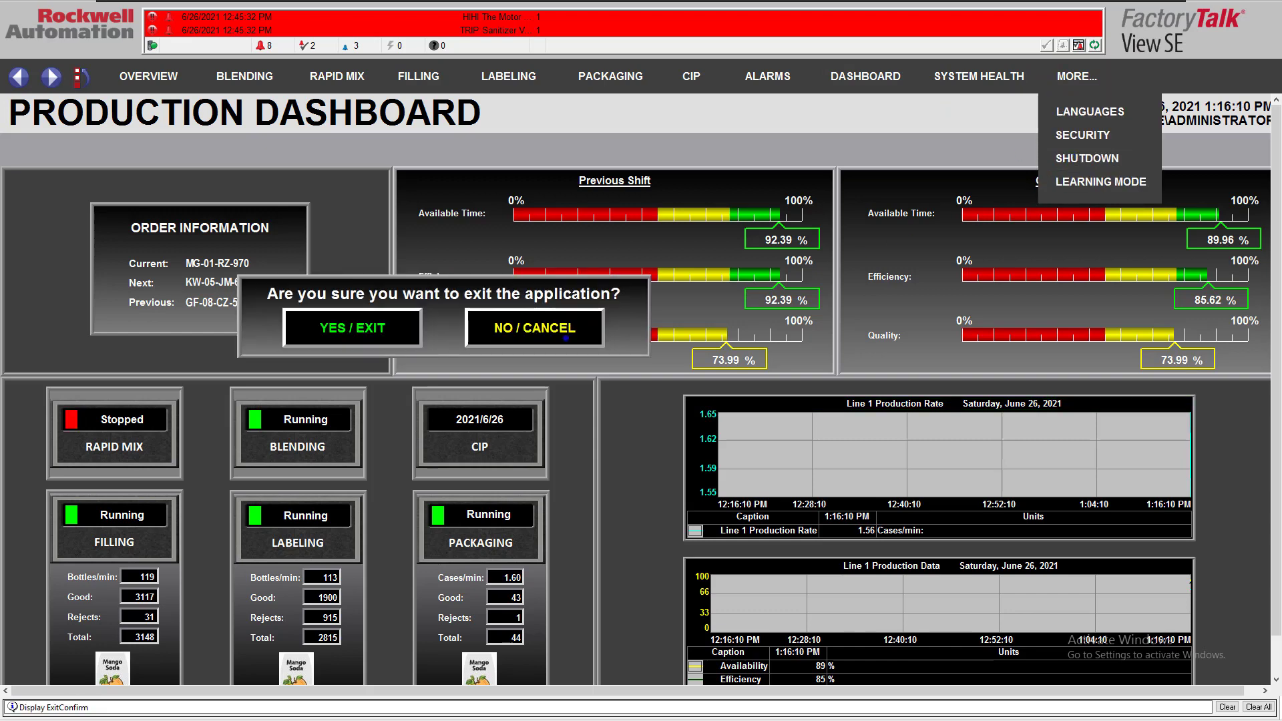
pyautogui.click(375, 328)
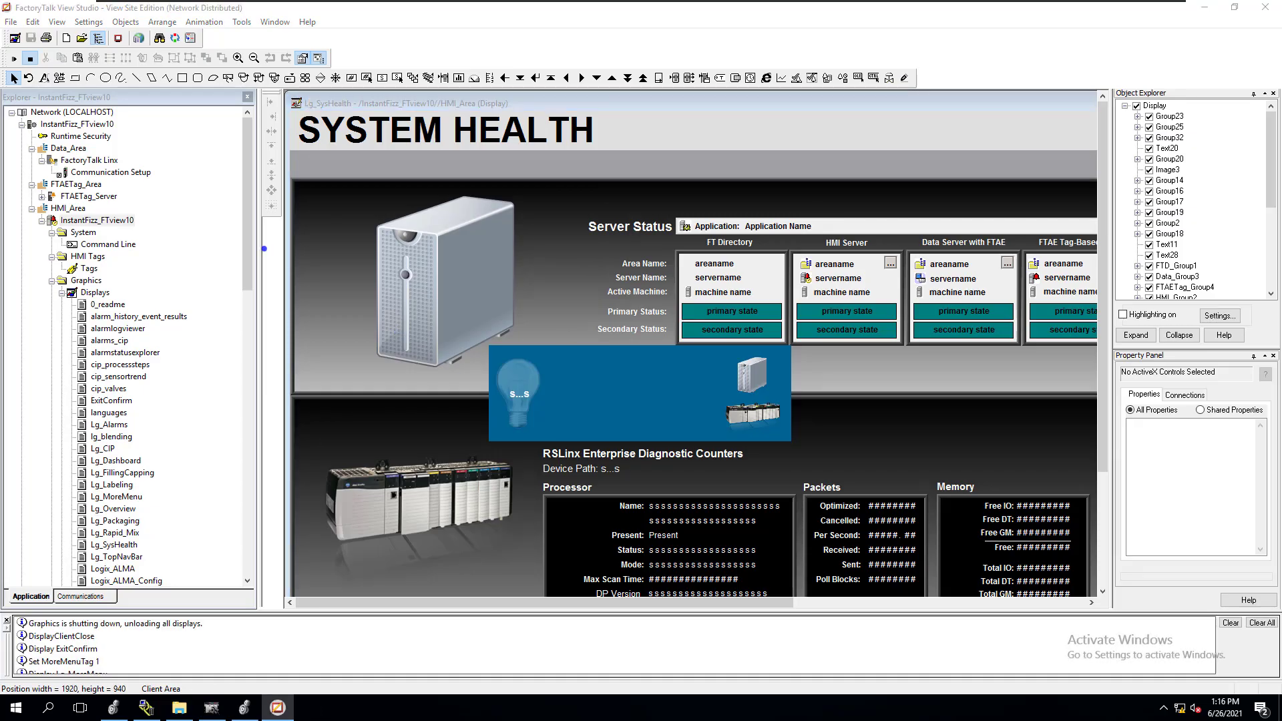
# Launch the SE Client Wizard from View Studio and open the existing IntantFizz_HMI ClientFile configuration for editing
pyautogui.moveTo(246, 249)
pyautogui.mouseDown()
pyautogui.moveTo(232, 399)
pyautogui.moveTo(242, 225)
pyautogui.mouseUp()
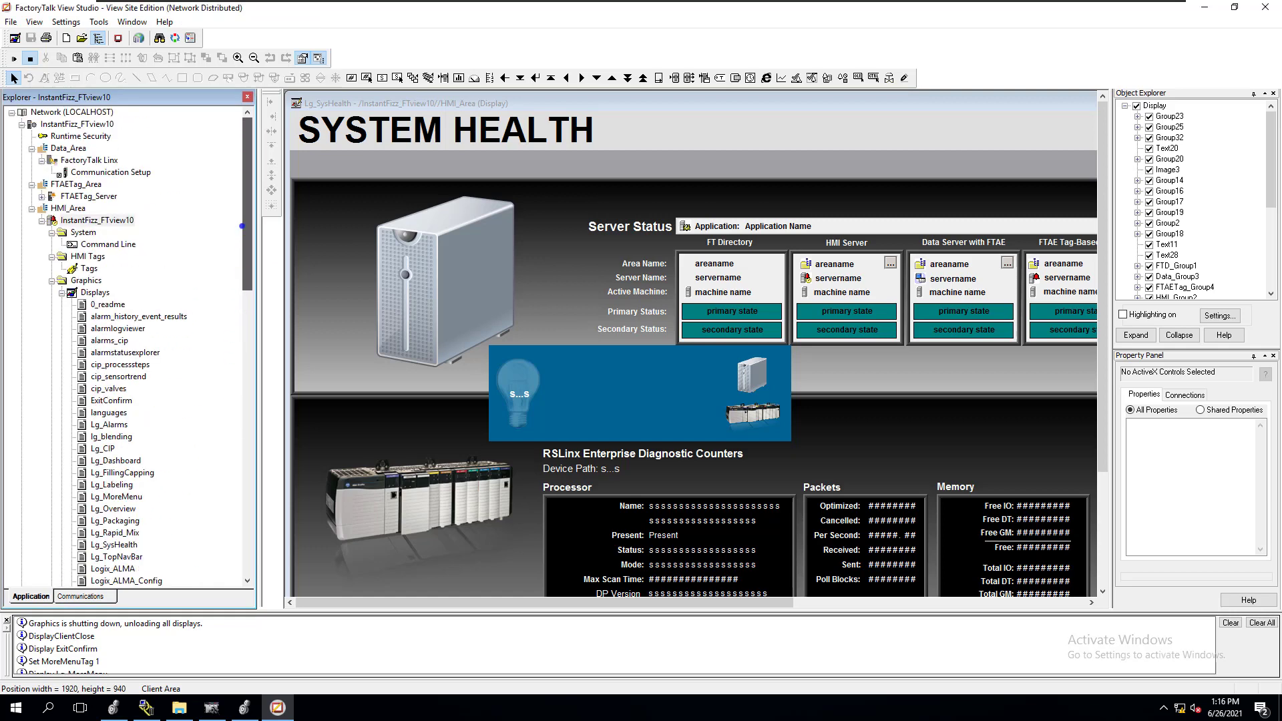
pyautogui.click(139, 38)
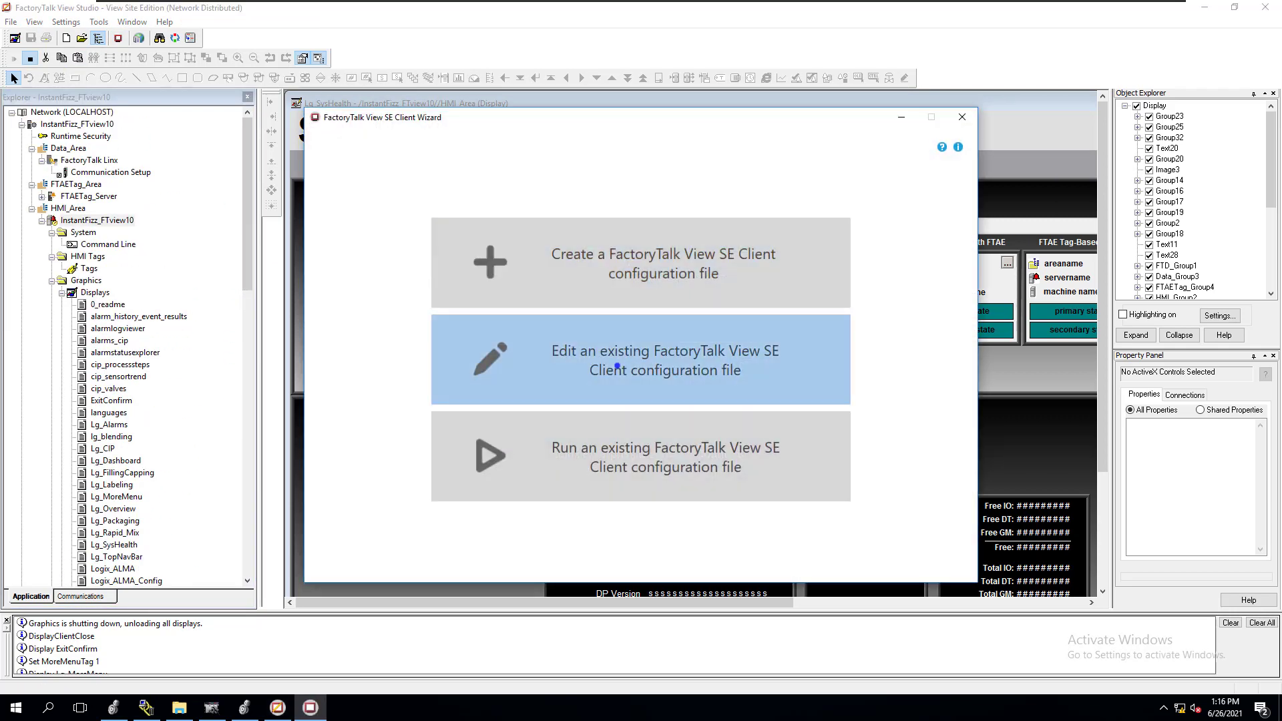
pyautogui.click(617, 365)
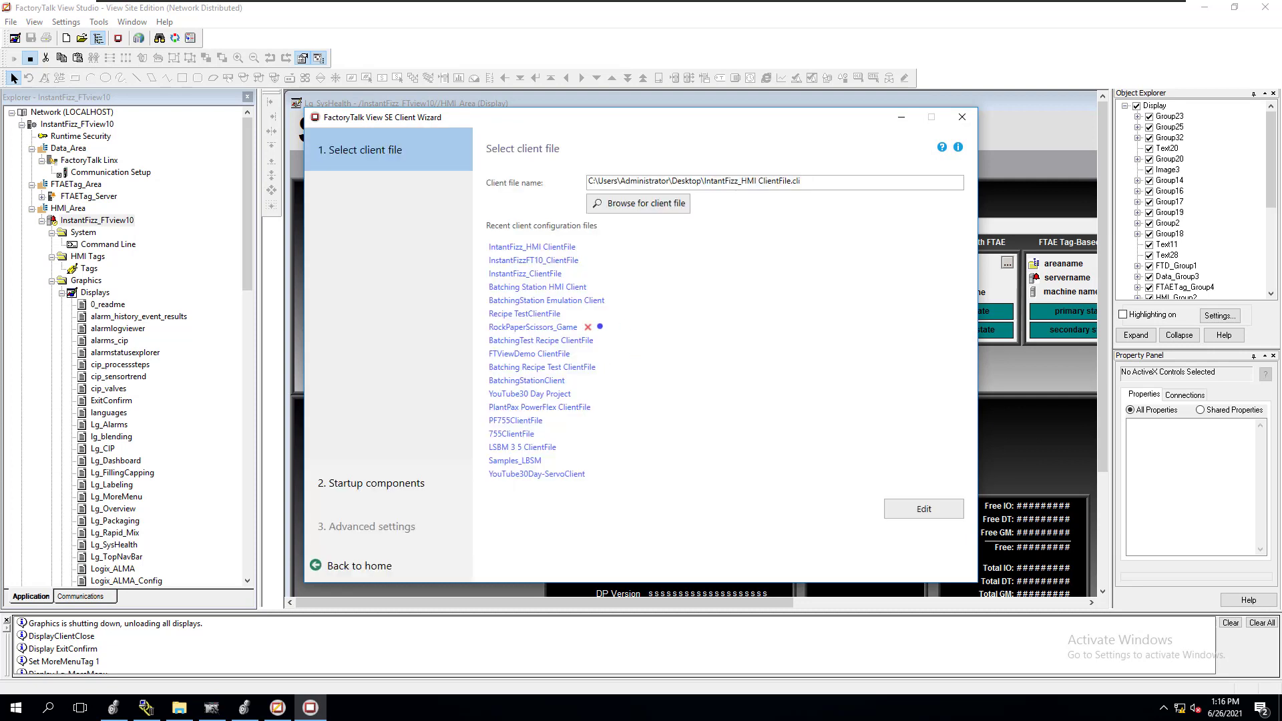
pyautogui.click(531, 249)
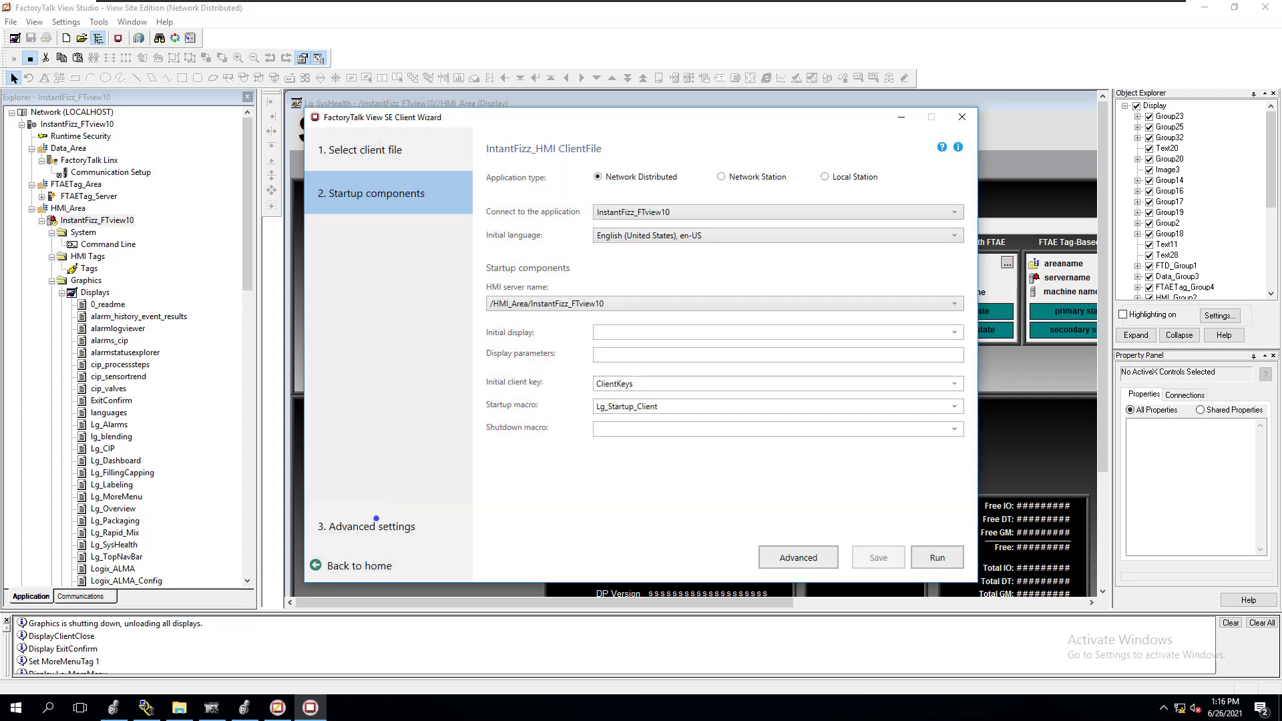
# Set the client window to a specified size of 1440 by 810 pixels, save the configuration and run the client
pyautogui.click(376, 526)
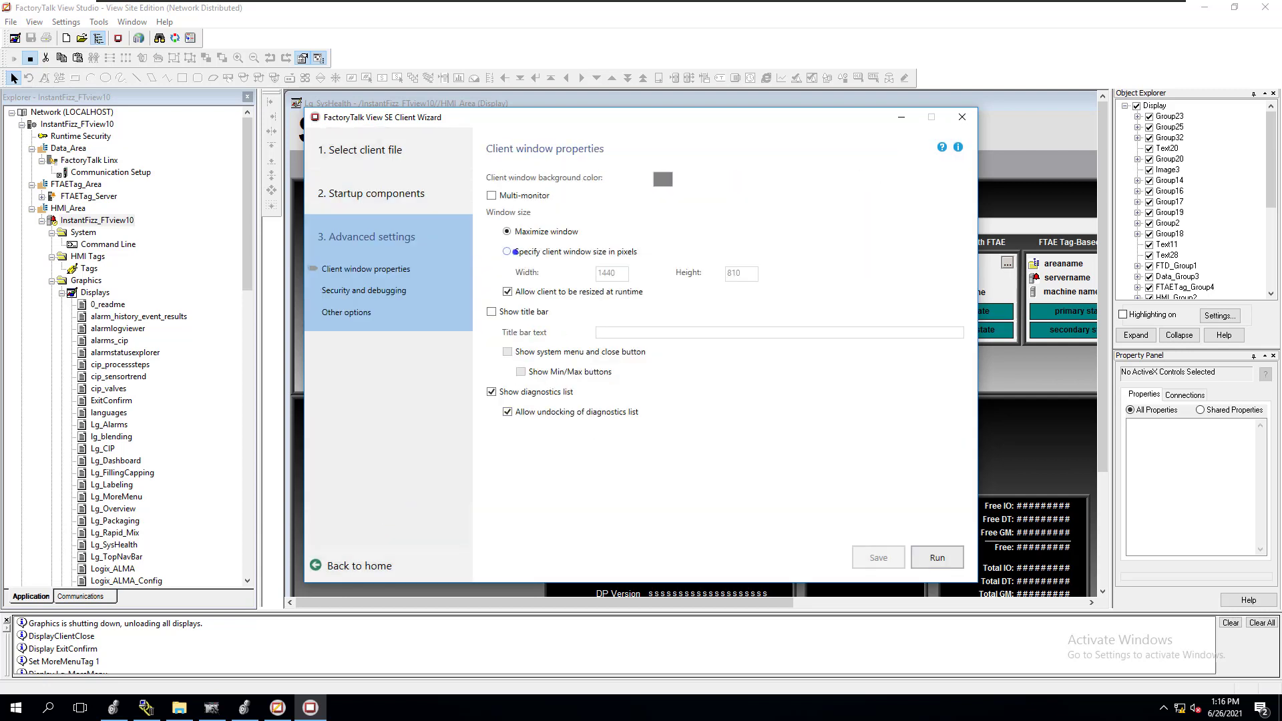
pyautogui.click(506, 252)
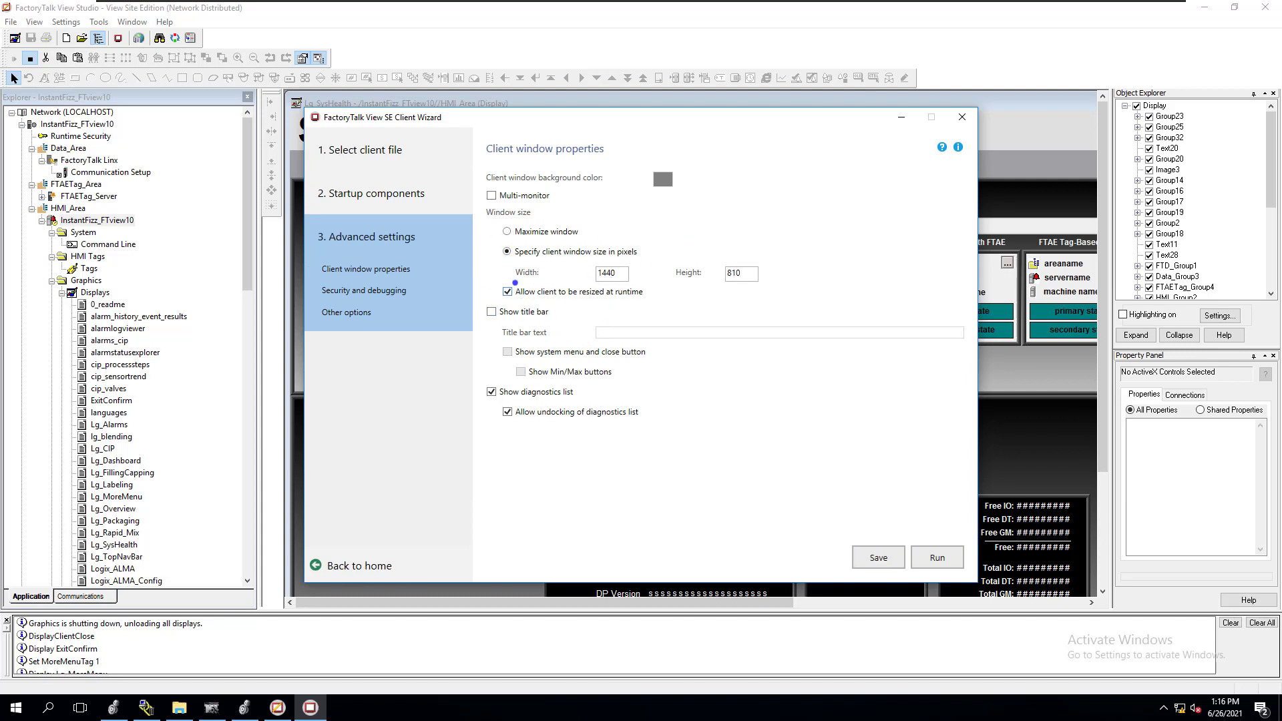
pyautogui.click(937, 557)
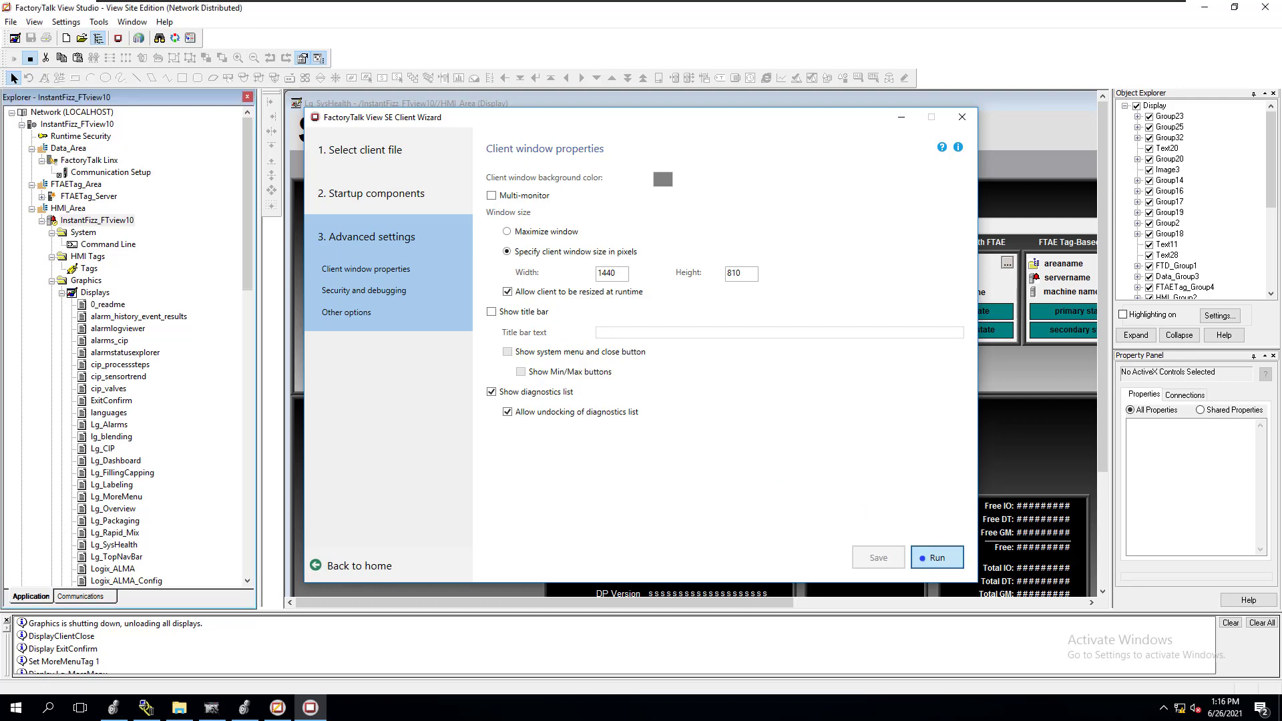
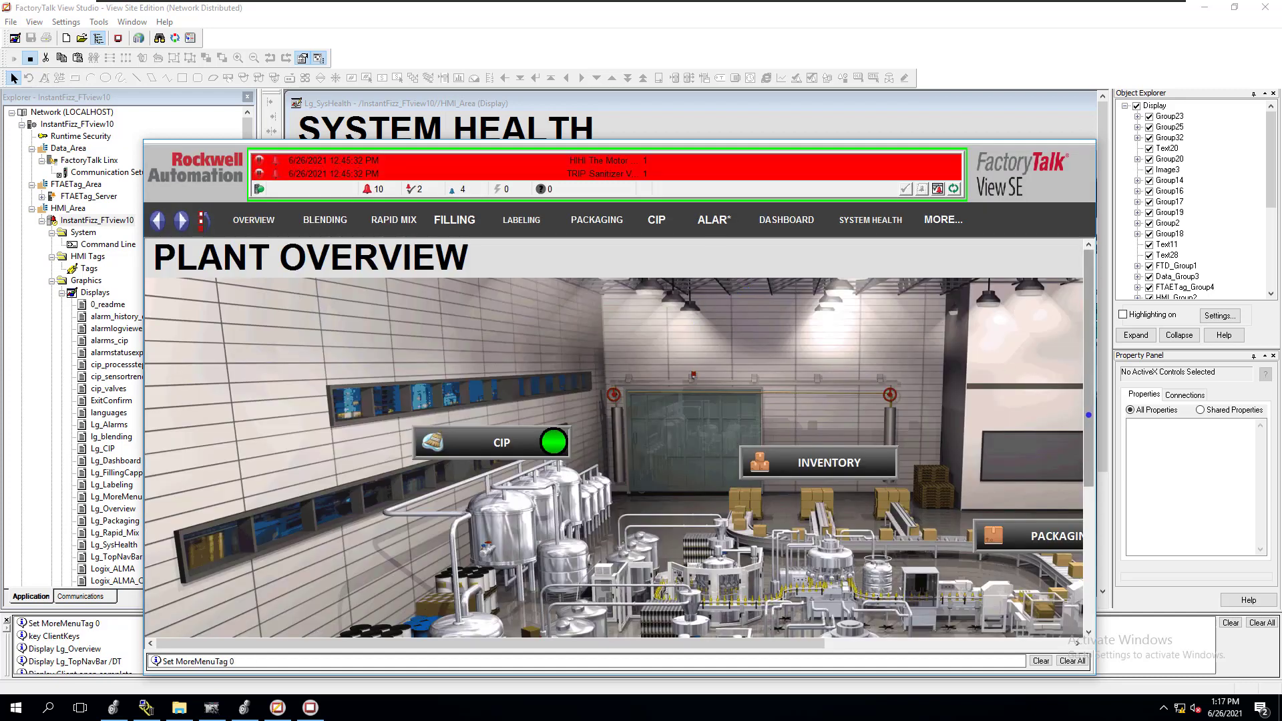
# View the lower part of the Plant Overview display, and shut down the running client, confirming the exit
pyautogui.moveTo(1089, 400); pyautogui.dragTo(1088, 549)
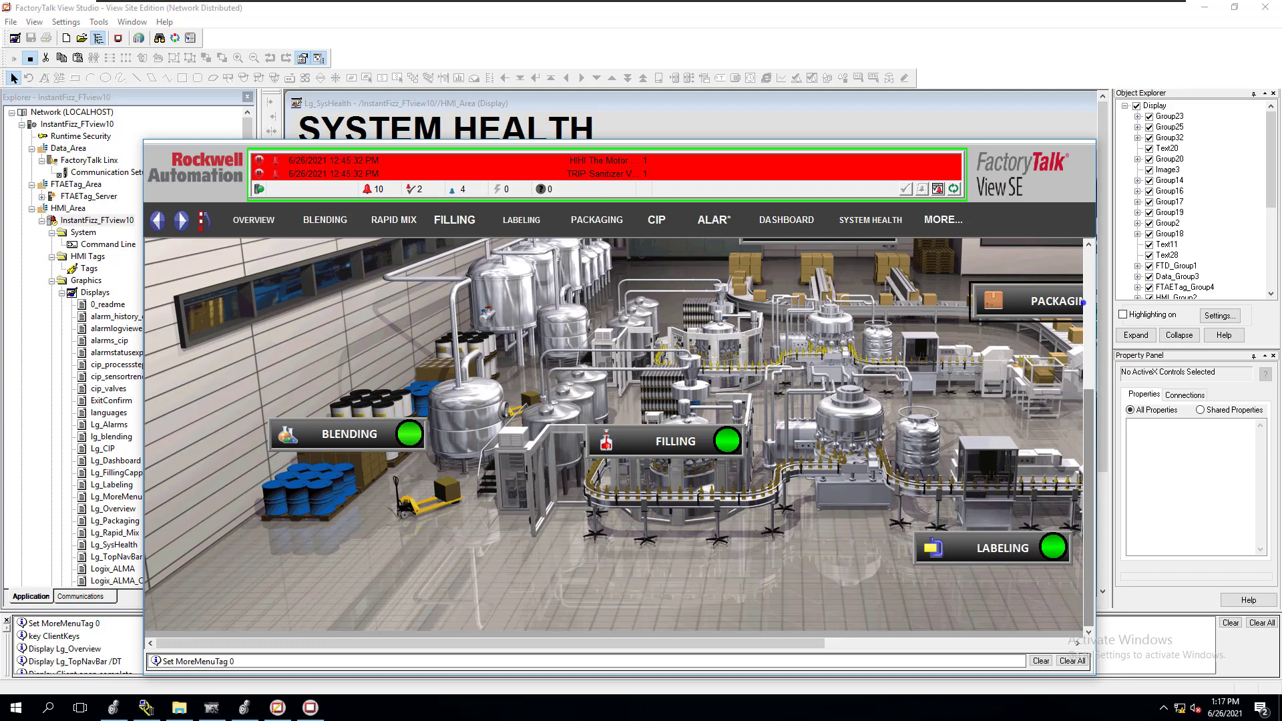
pyautogui.click(1085, 304)
pyautogui.click(943, 220)
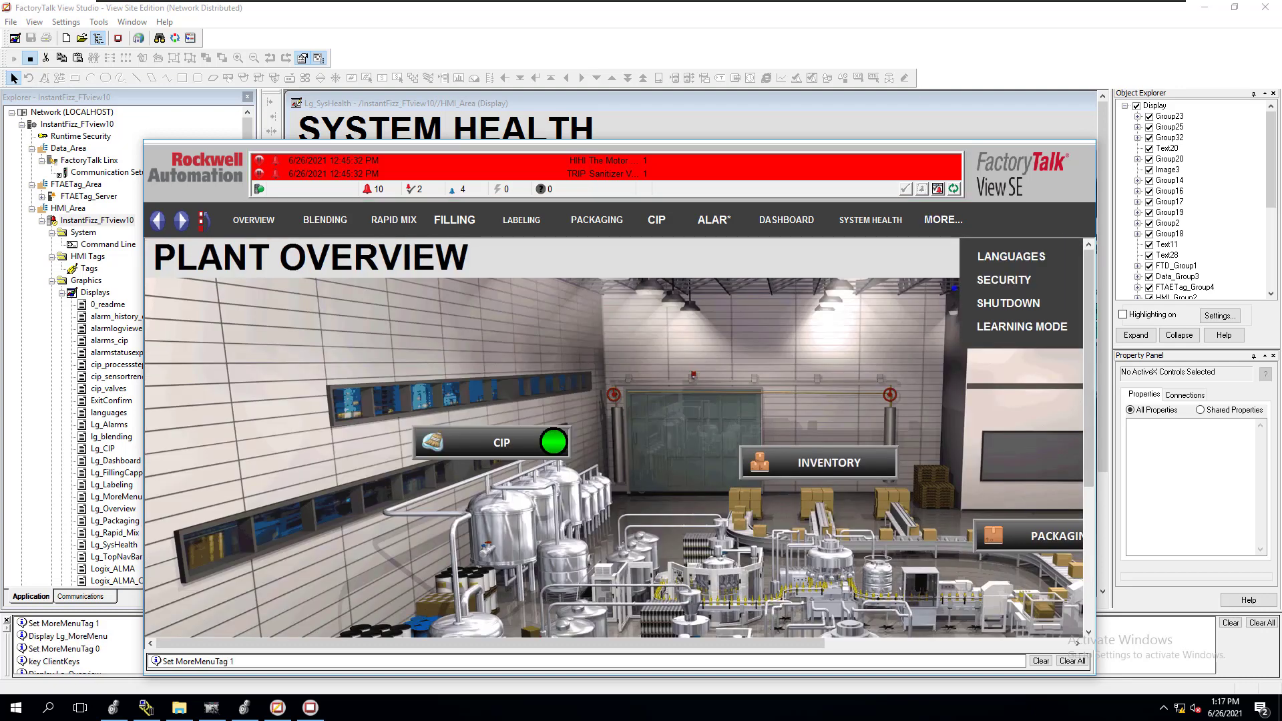
pyautogui.click(993, 309)
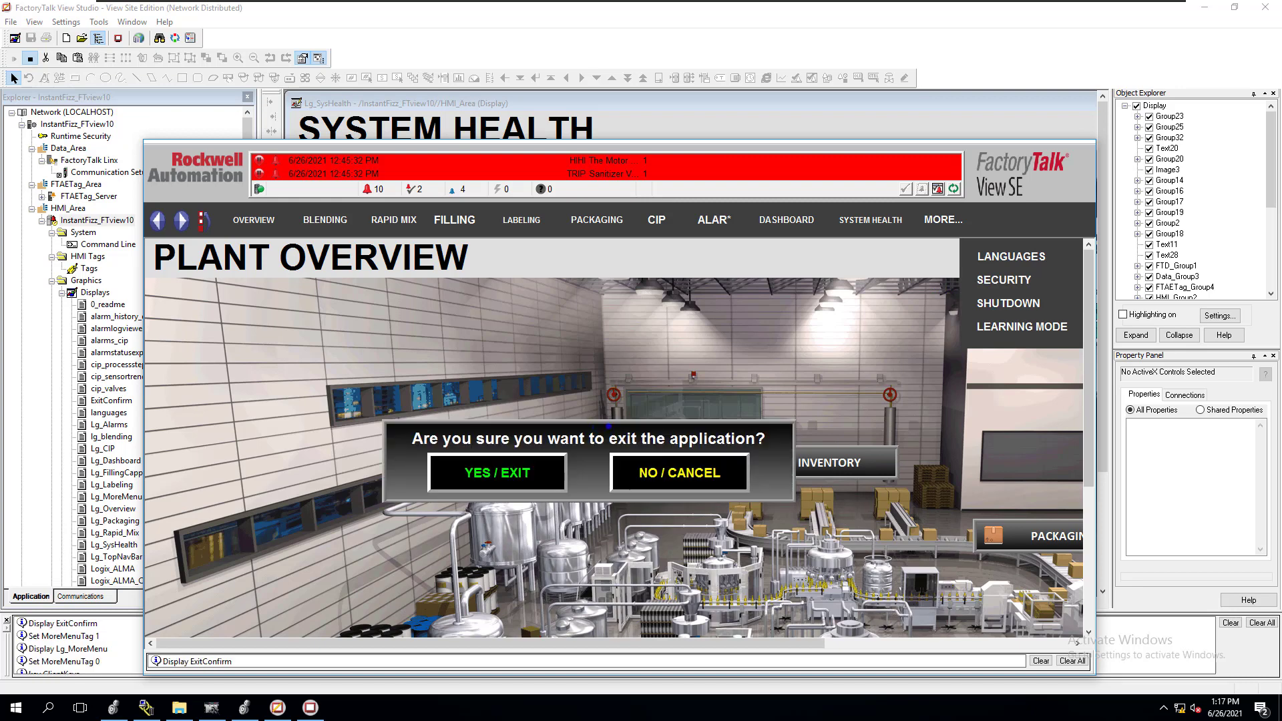
pyautogui.click(561, 469)
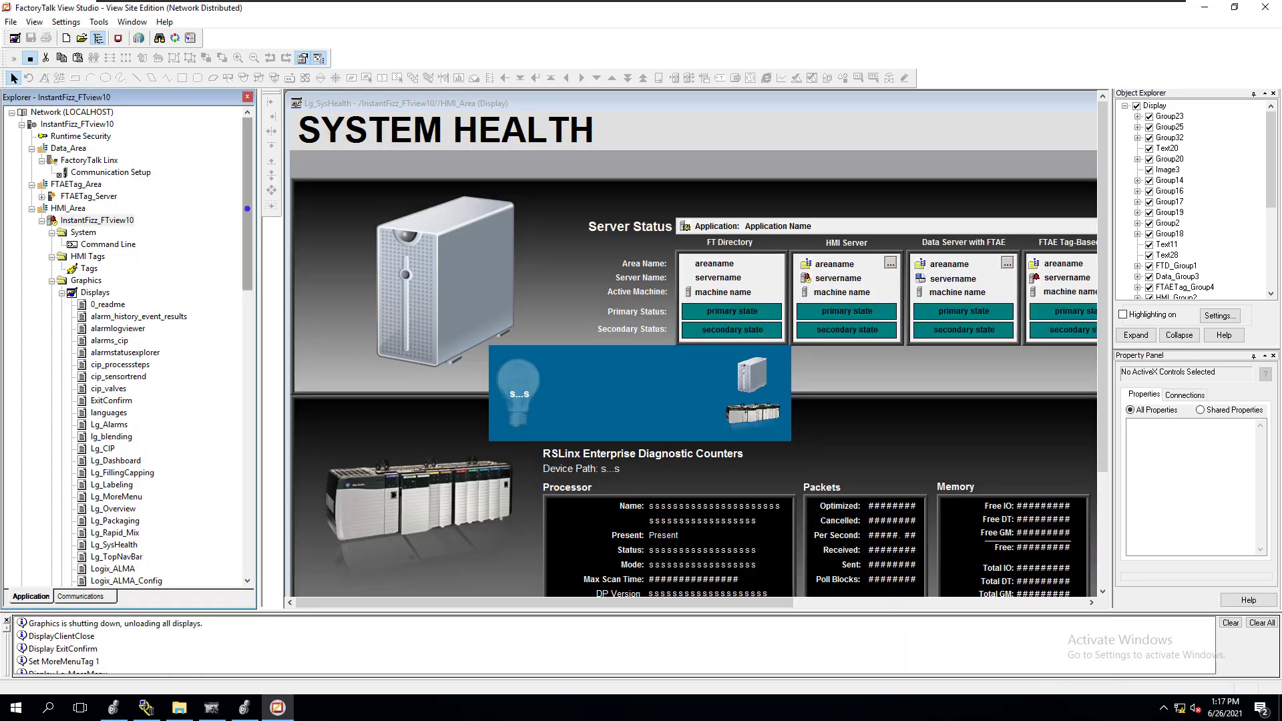
pyautogui.rightClick(681, 191)
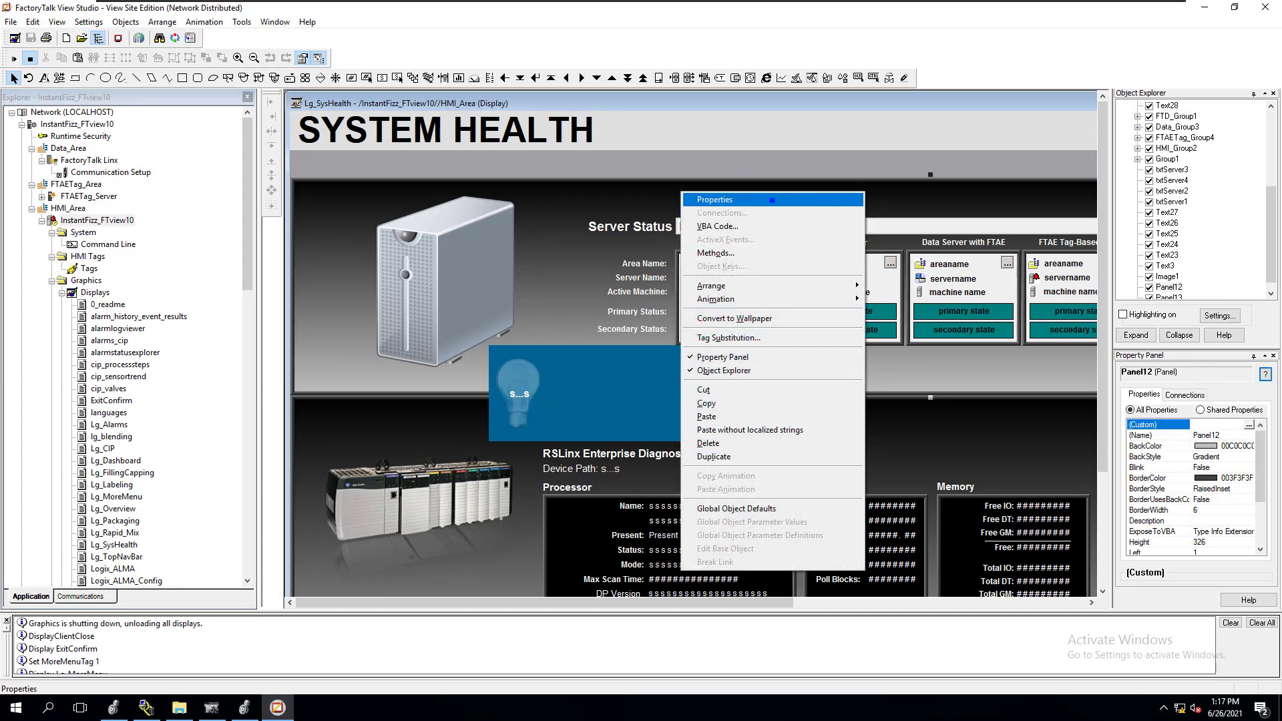
pyautogui.click(772, 200)
pyautogui.click(292, 12)
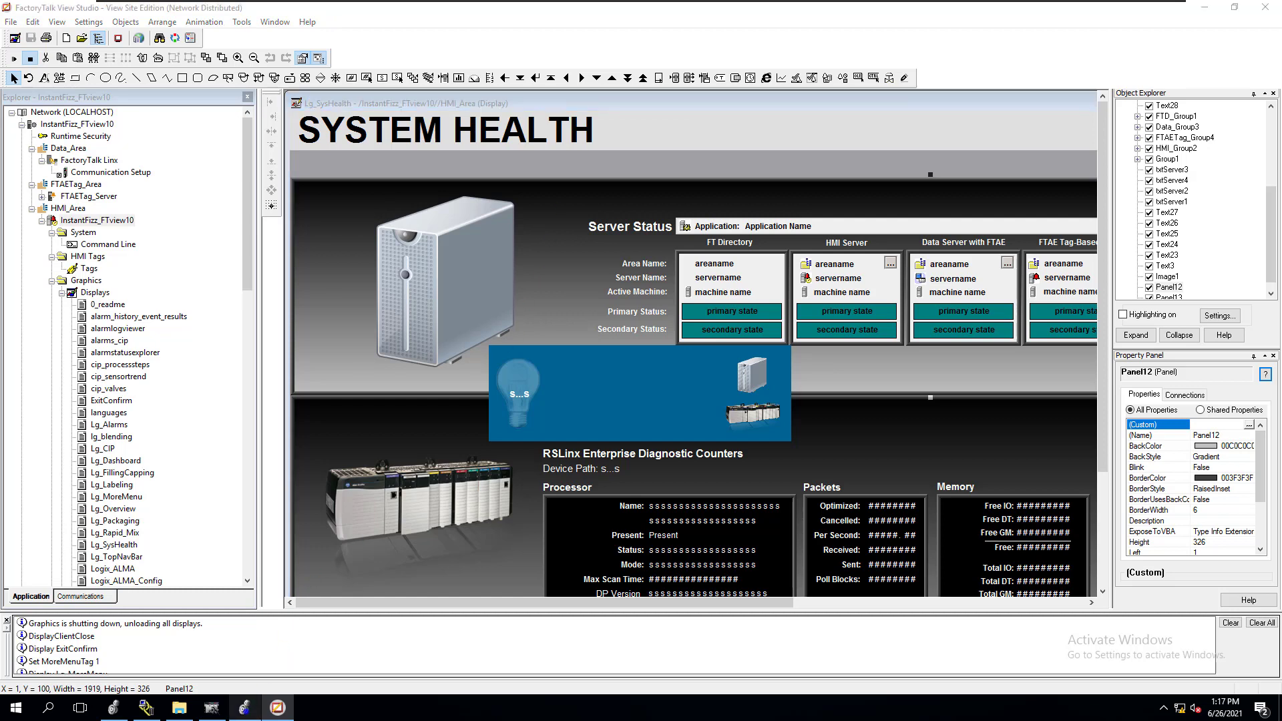
# Switch to Logix Designer to check the IF2_DEMO controller project, minimize it, and bring up the Instafizz folder in File Explorer
pyautogui.click(244, 708)
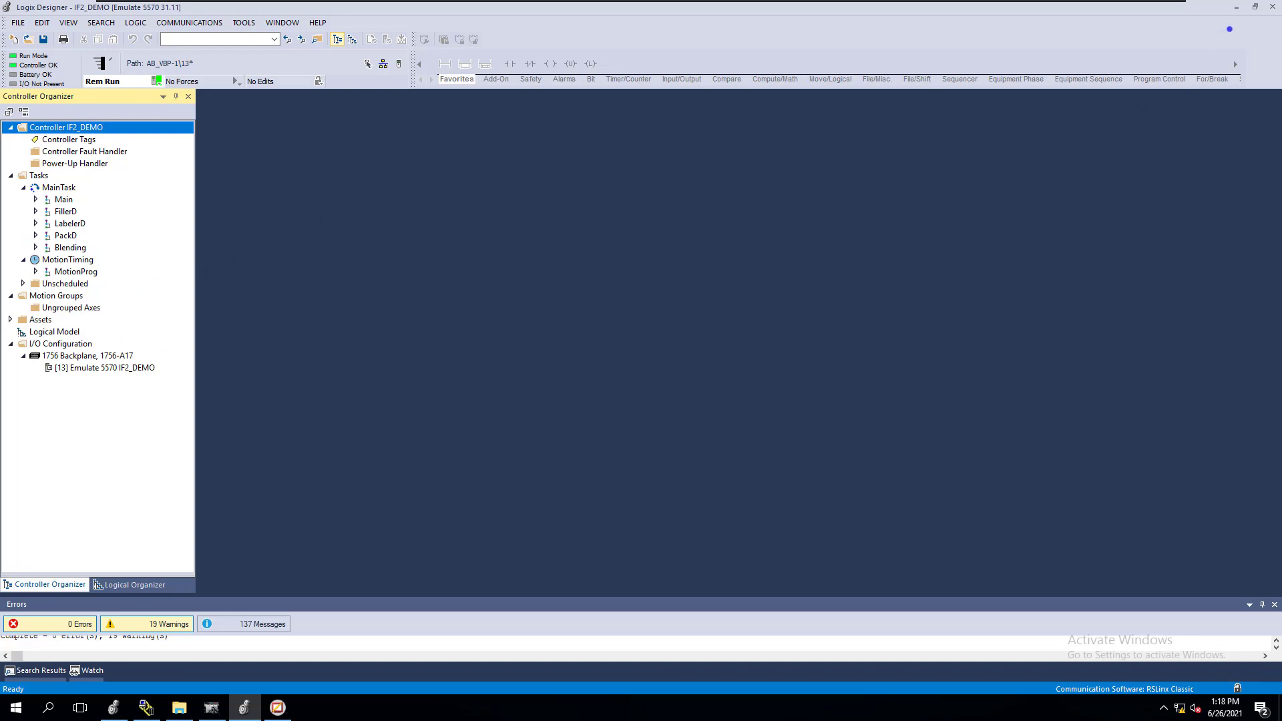
pyautogui.click(1234, 8)
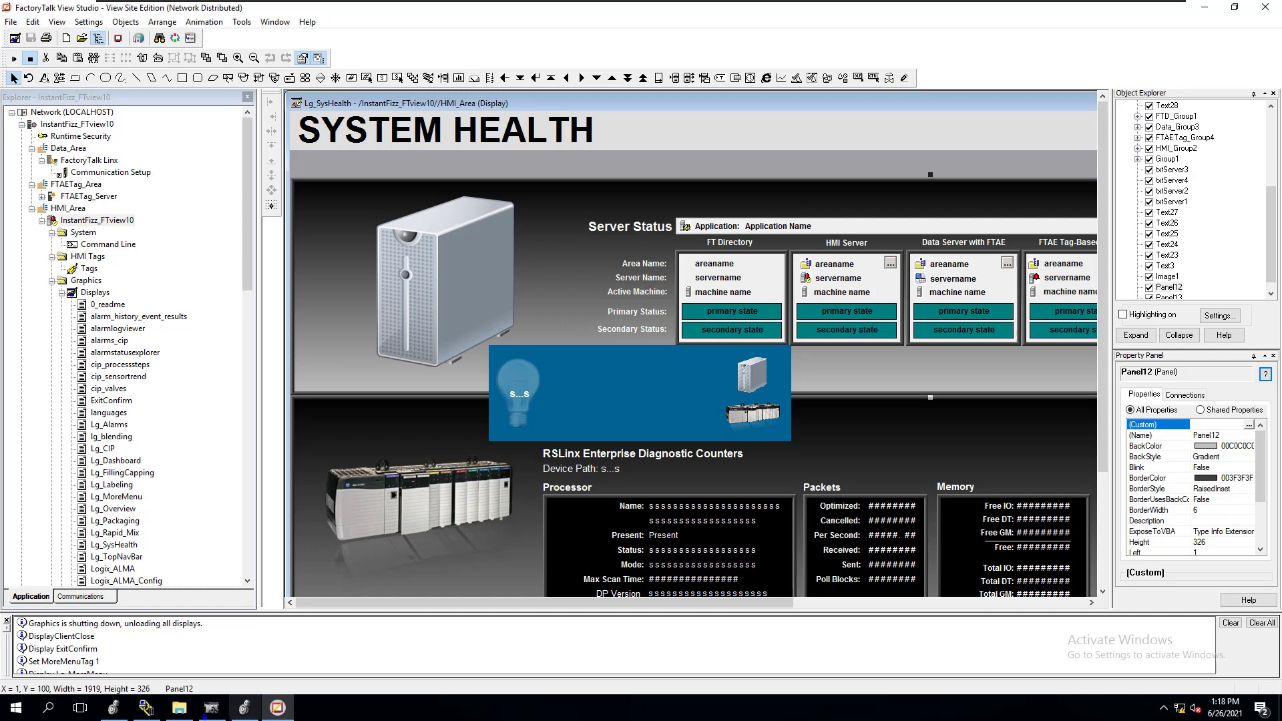
pyautogui.click(178, 708)
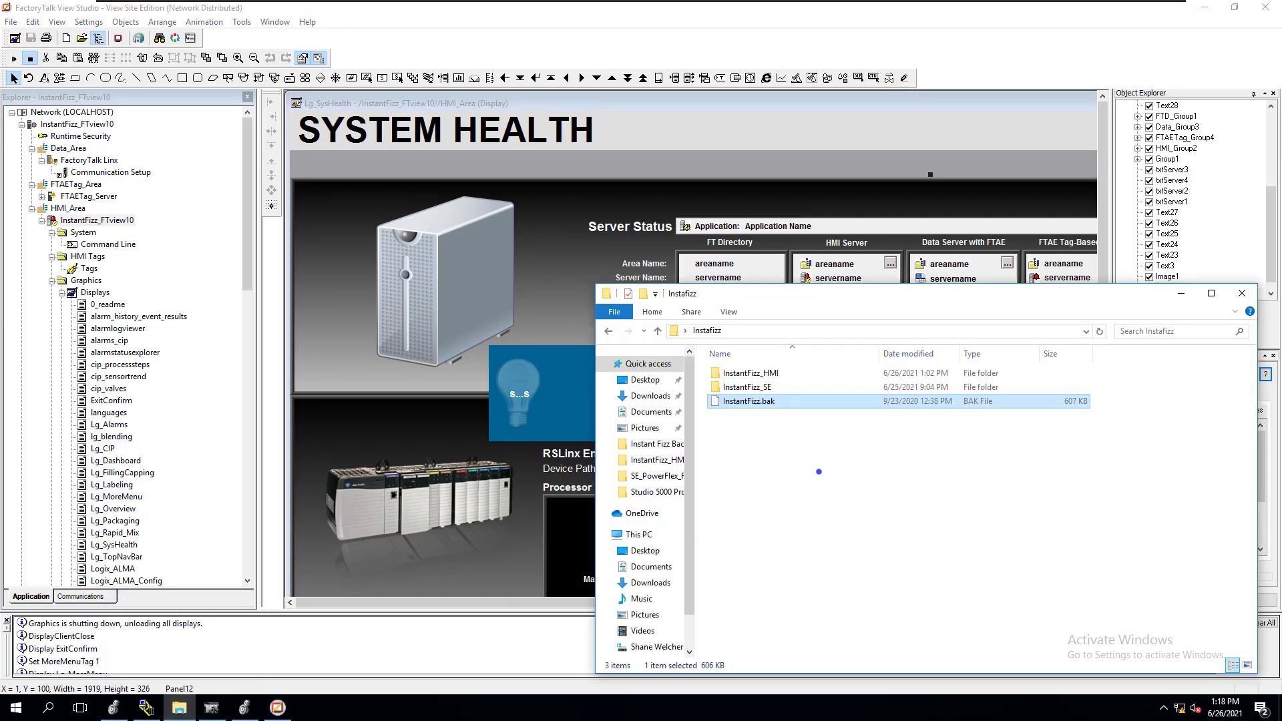